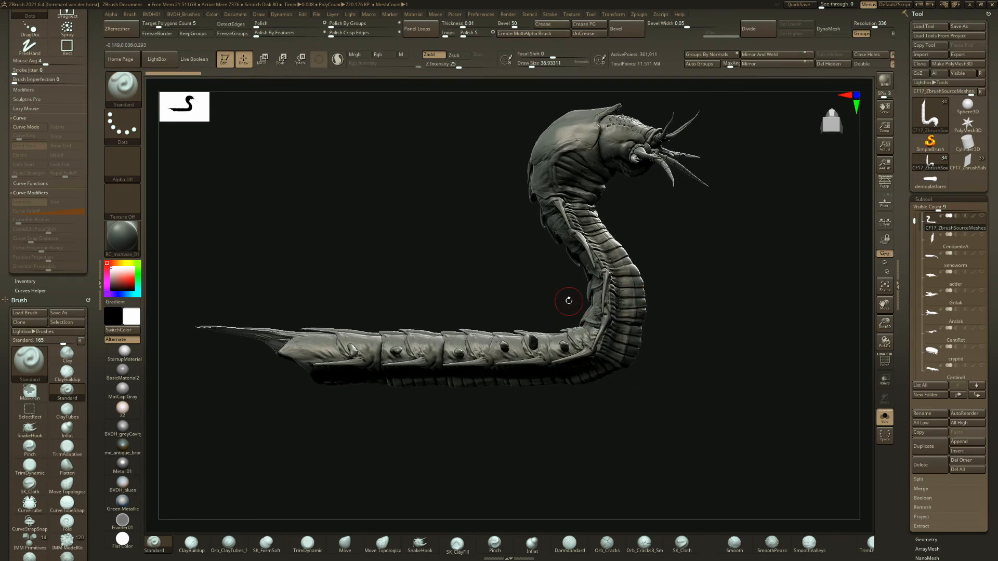
# - Show the creature's polygroup colours and isolate its tail, middle and head groups in turn before restoring the whole mesh
pyautogui.hotkey('shift', 'f')
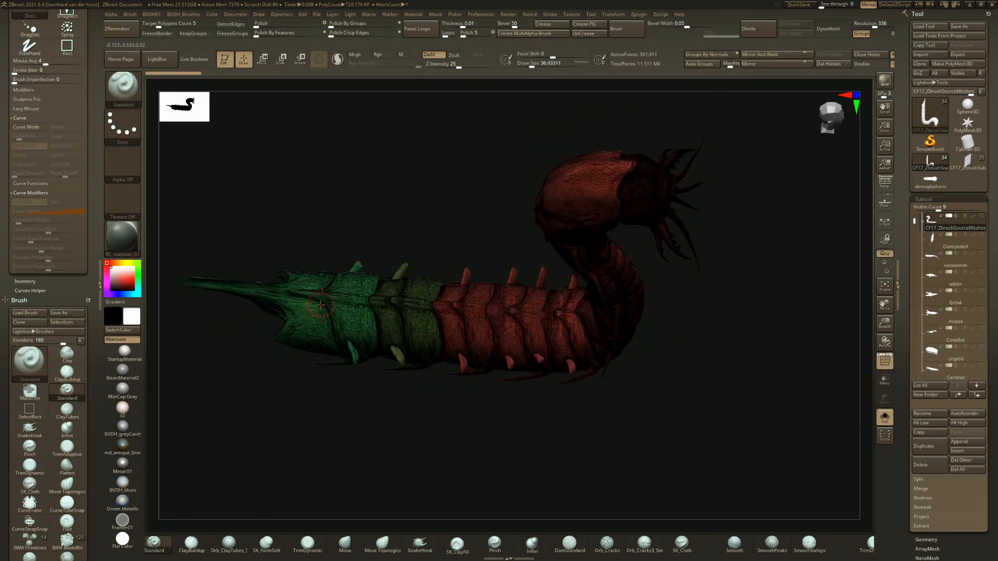
pyautogui.keyDown('ctrl'); pyautogui.keyDown('shift'); pyautogui.click(320, 305); pyautogui.keyUp('shift'); pyautogui.keyUp('ctrl')
pyautogui.keyDown('ctrl'); pyautogui.keyDown('shift'); pyautogui.click(330, 311); pyautogui.keyUp('shift'); pyautogui.keyUp('ctrl')
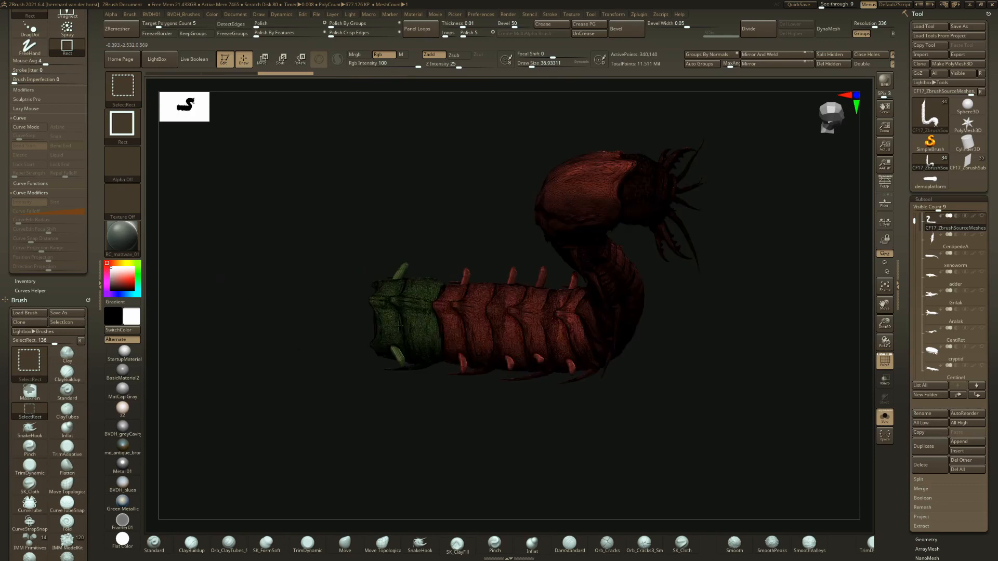
pyautogui.keyDown('ctrl'); pyautogui.keyDown('shift'); pyautogui.click(398, 326); pyautogui.keyUp('shift'); pyautogui.keyUp('ctrl')
pyautogui.keyDown('ctrl'); pyautogui.keyDown('shift'); pyautogui.click(451, 348); pyautogui.keyUp('shift'); pyautogui.keyUp('ctrl')
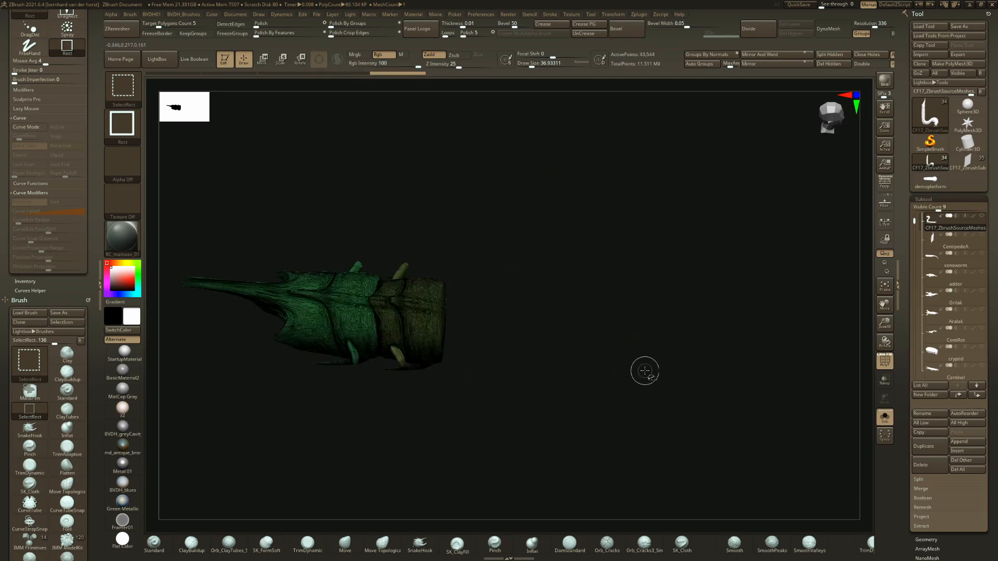
pyautogui.keyDown('ctrl'); pyautogui.keyDown('shift'); pyautogui.click(645, 370); pyautogui.keyUp('shift'); pyautogui.keyUp('ctrl')
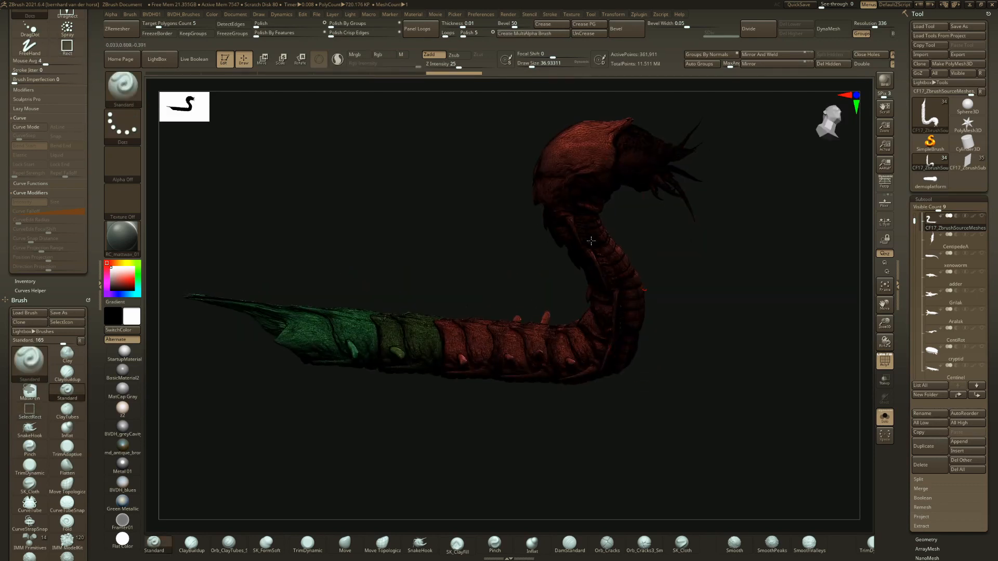
pyautogui.moveTo(585, 345); pyautogui.dragTo(461, 375, button='right')
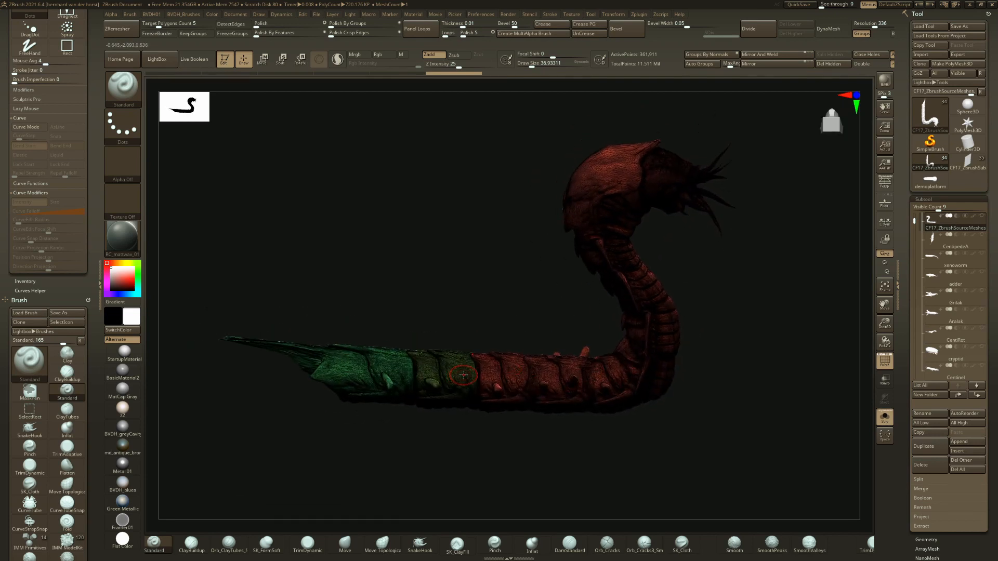
# - Load the brush preset CF17_CurveBrushConstantWidth.zbp and make the demoplatform mesh the active tool
pyautogui.click(124, 86)
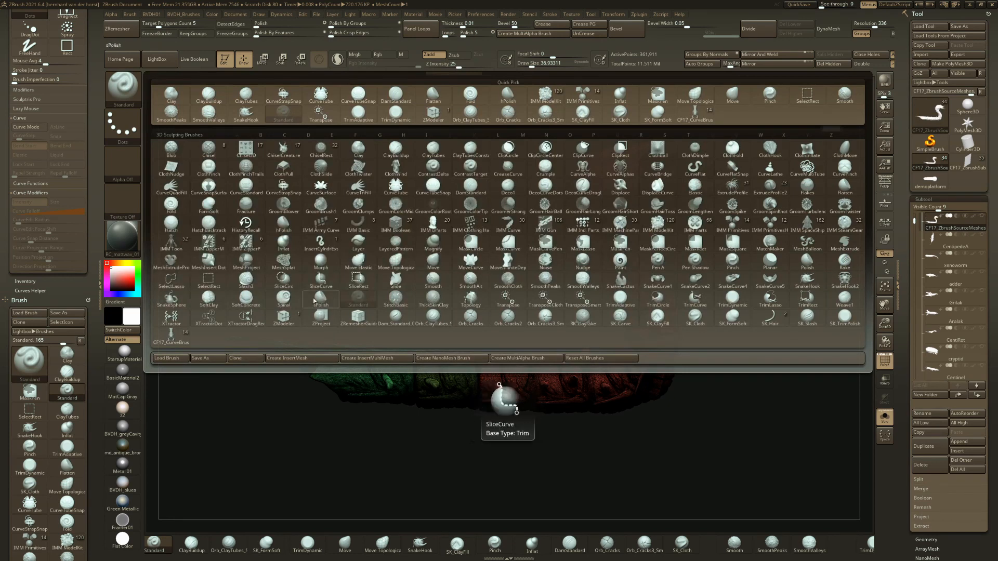
pyautogui.click(167, 358)
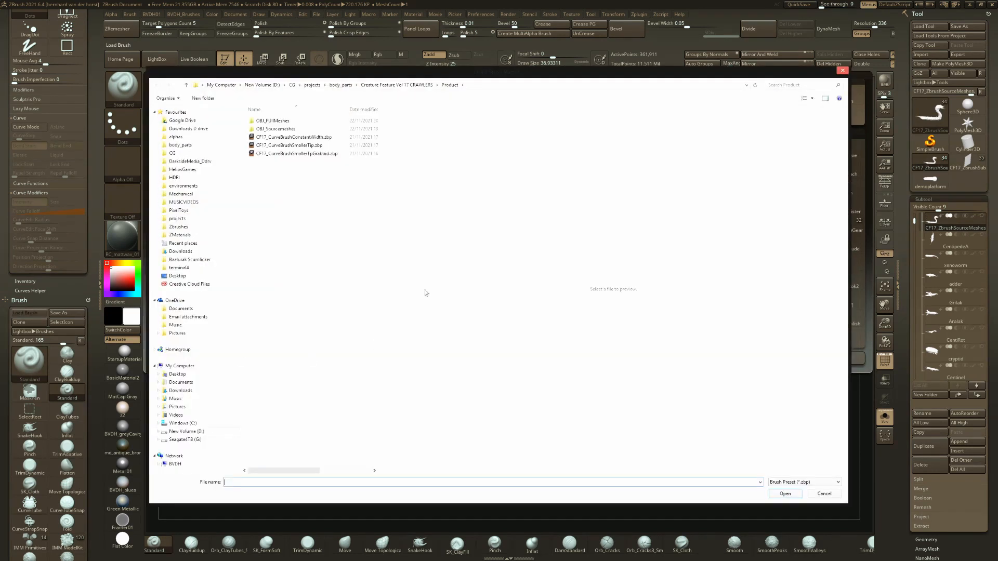
pyautogui.doubleClick(319, 139)
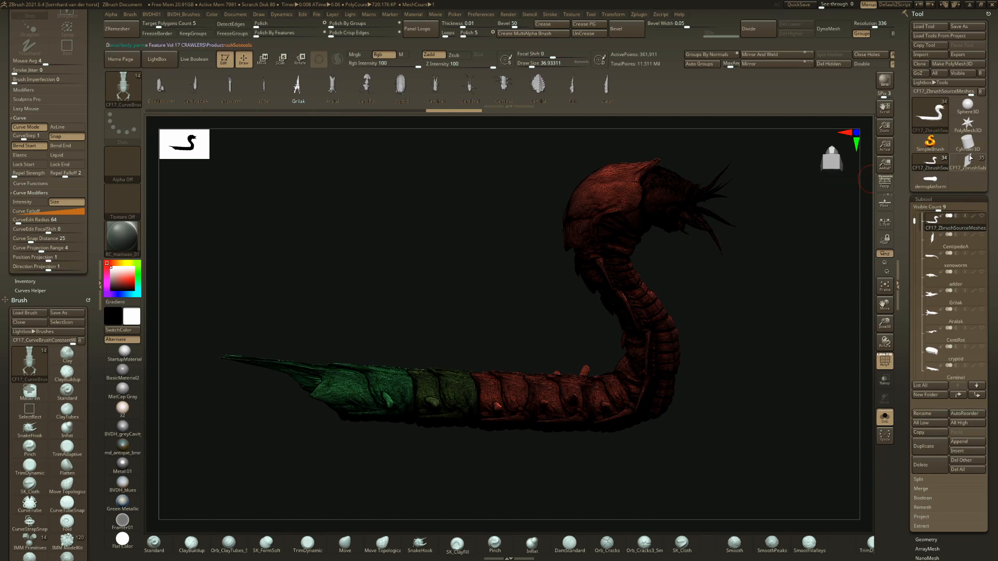
pyautogui.click(930, 179)
# - Try drawing a Grilak creature curve across the demo platform, and undo it
pyautogui.moveTo(368, 289); pyautogui.dragTo(431, 298)
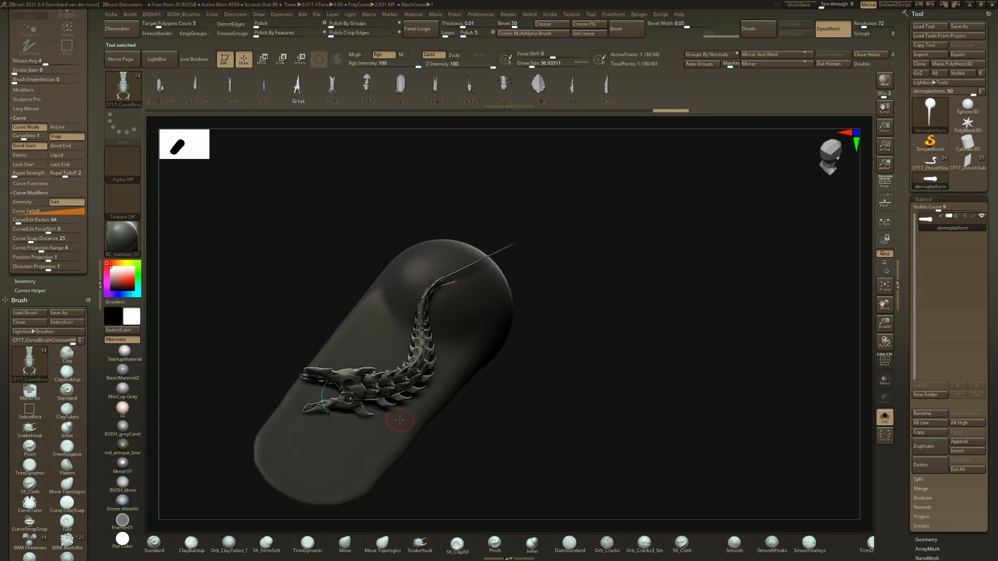
pyautogui.moveTo(884, 324); pyautogui.dragTo(884, 337)
pyautogui.hotkey('ctrl', 'z')
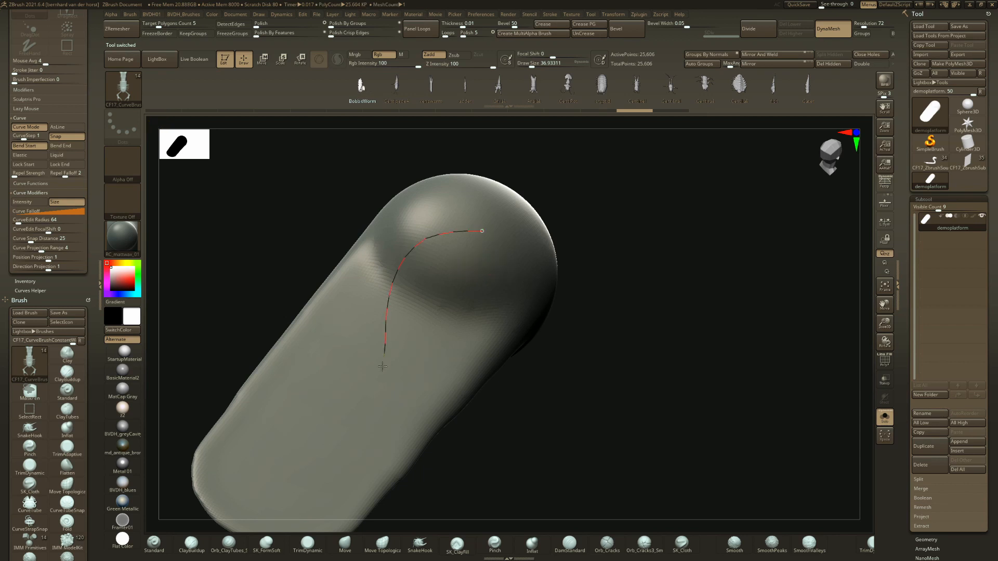
# - Try drawing a BobbitWorm curve from the platform's ball end down its flat arm, inspect its taper, and undo it
pyautogui.click(387, 344)
pyautogui.moveTo(406, 349); pyautogui.dragTo(431, 306, button='right')
pyautogui.keyDown('ctrl'); pyautogui.moveTo(431, 307); pyautogui.dragTo(428, 364, button='right'); pyautogui.keyUp('ctrl')
pyautogui.moveTo(385, 328)
pyautogui.mouseDown(button='right')
pyautogui.moveTo(469, 323)
pyautogui.moveTo(306, 345)
pyautogui.mouseUp(button='right')
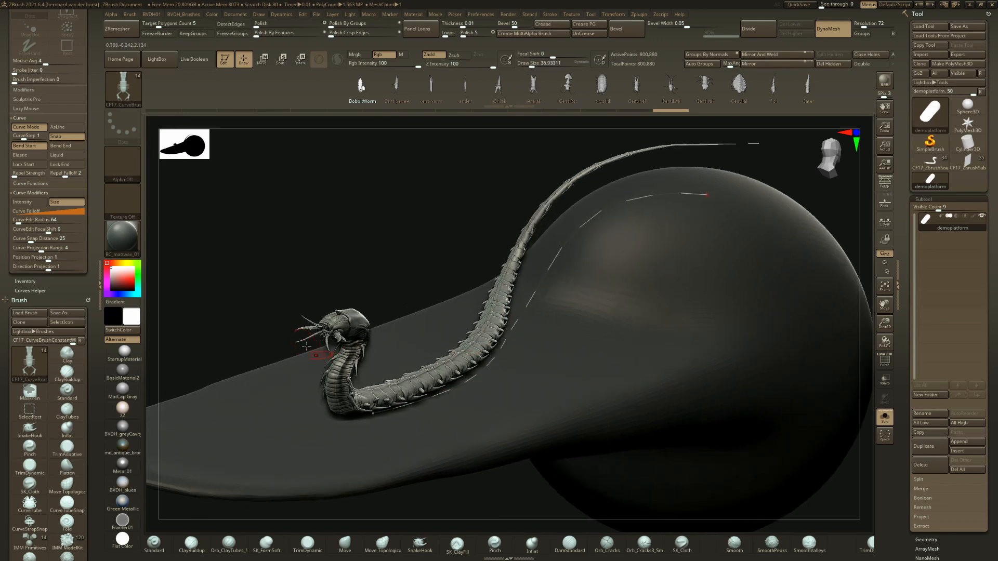
pyautogui.moveTo(629, 242); pyautogui.dragTo(613, 320, button='right')
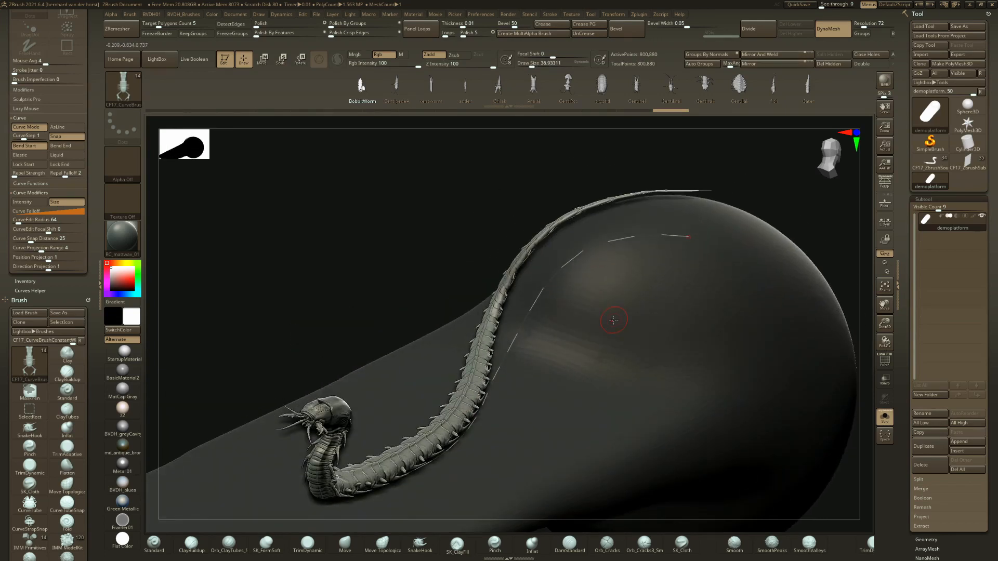
pyautogui.hotkey('shift', 'f')
pyautogui.keyDown('alt'); pyautogui.moveTo(496, 364); pyautogui.dragTo(544, 347, button='right'); pyautogui.keyUp('alt')
pyautogui.moveTo(512, 280)
pyautogui.keyDown('ctrl'); pyautogui.mouseDown(button='right')
pyautogui.moveTo(507, 312)
pyautogui.moveTo(394, 373)
pyautogui.moveTo(374, 367)
pyautogui.moveTo(391, 357)
pyautogui.moveTo(321, 431)
pyautogui.mouseUp(button='right'); pyautogui.keyUp('ctrl')
pyautogui.hotkey('shift', 'f')
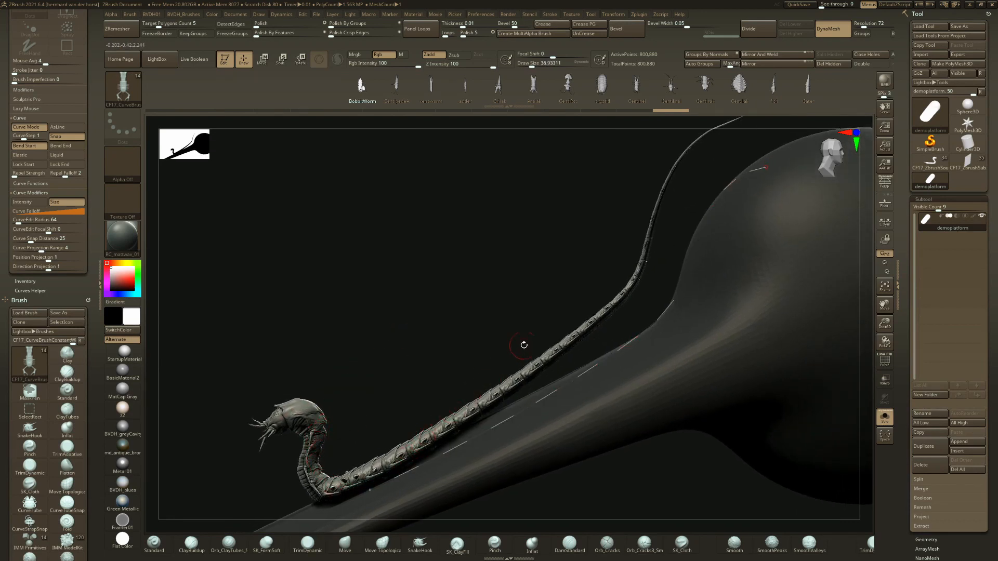
pyautogui.moveTo(703, 126); pyautogui.dragTo(710, 263, button='right')
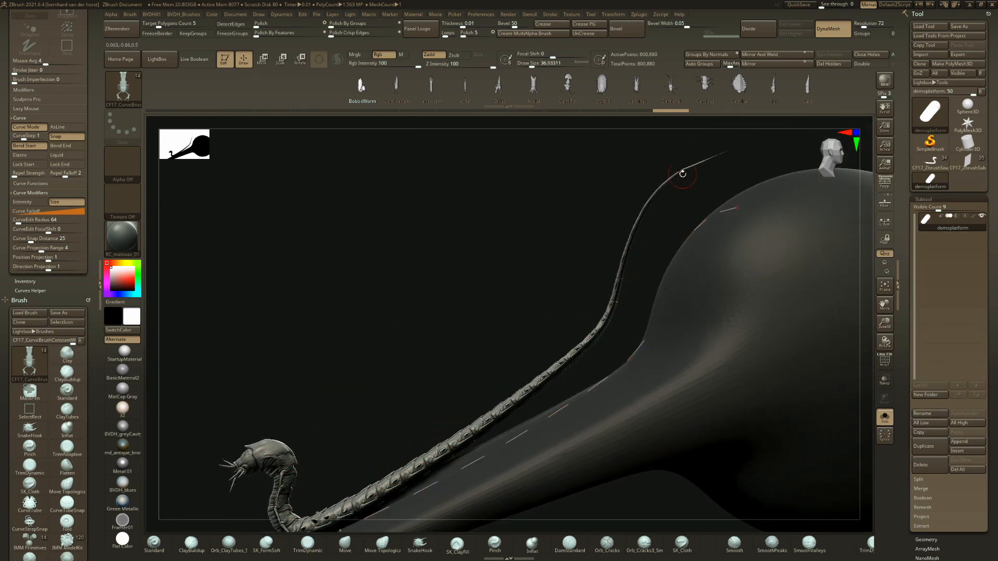
pyautogui.moveTo(626, 350); pyautogui.dragTo(564, 329, button='right')
pyautogui.hotkey('ctrl', 'z')
# - Draw a straight BobbitWorm from the ball down the platform arm and update it with the Size curve modifier off
pyautogui.moveTo(657, 271); pyautogui.dragTo(610, 336, button='right')
pyautogui.click(41, 229)
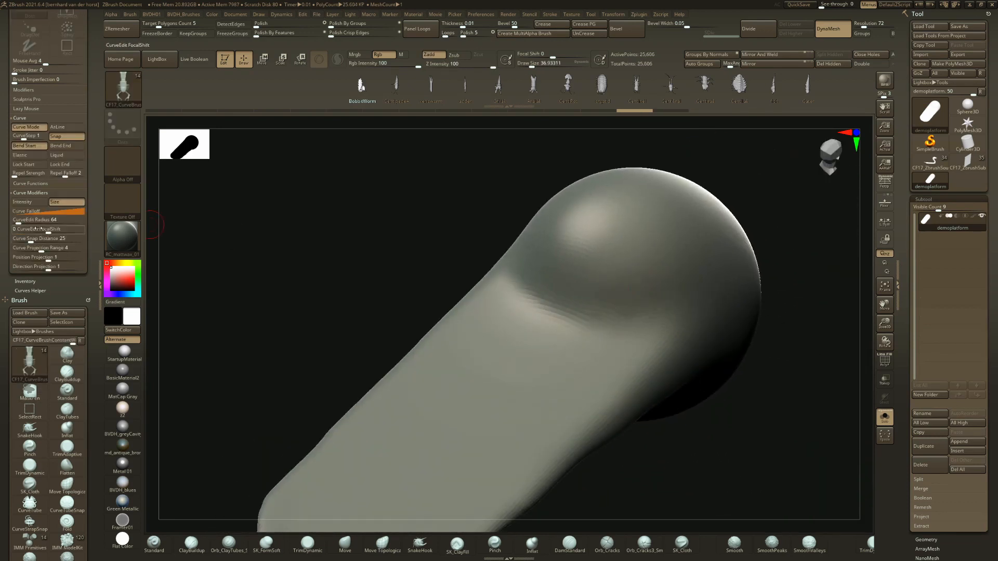
pyautogui.click(419, 490)
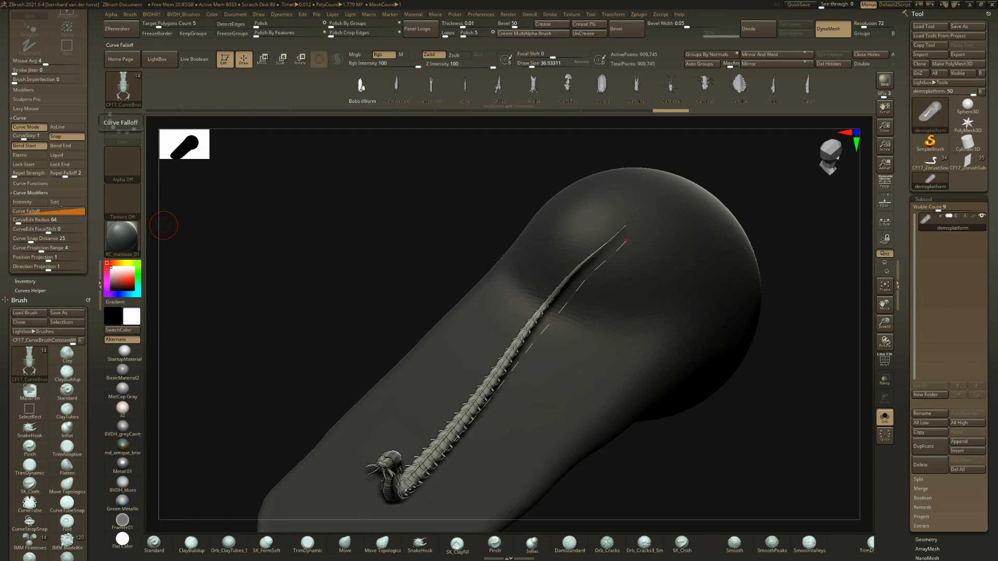
pyautogui.click(82, 211)
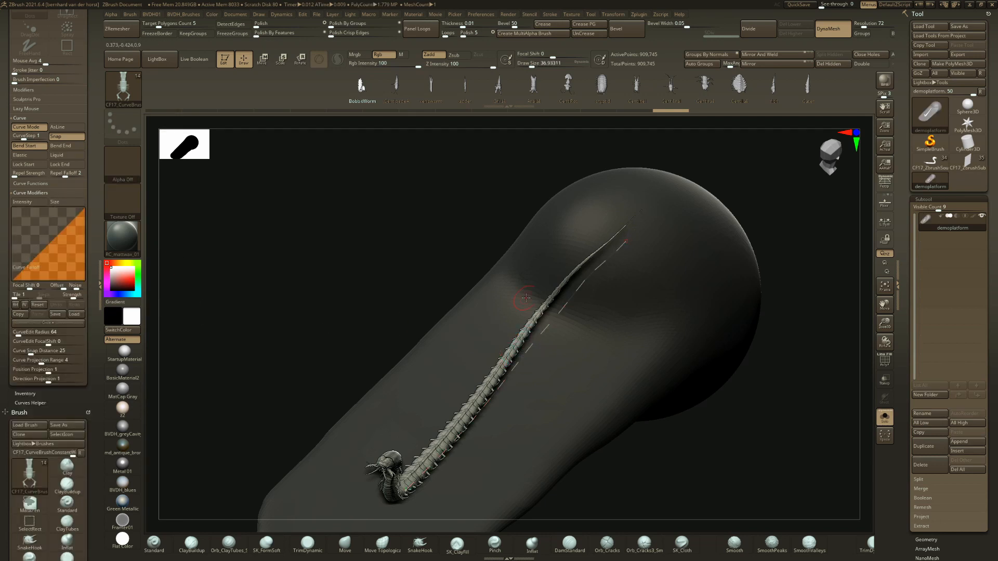
pyautogui.click(537, 334)
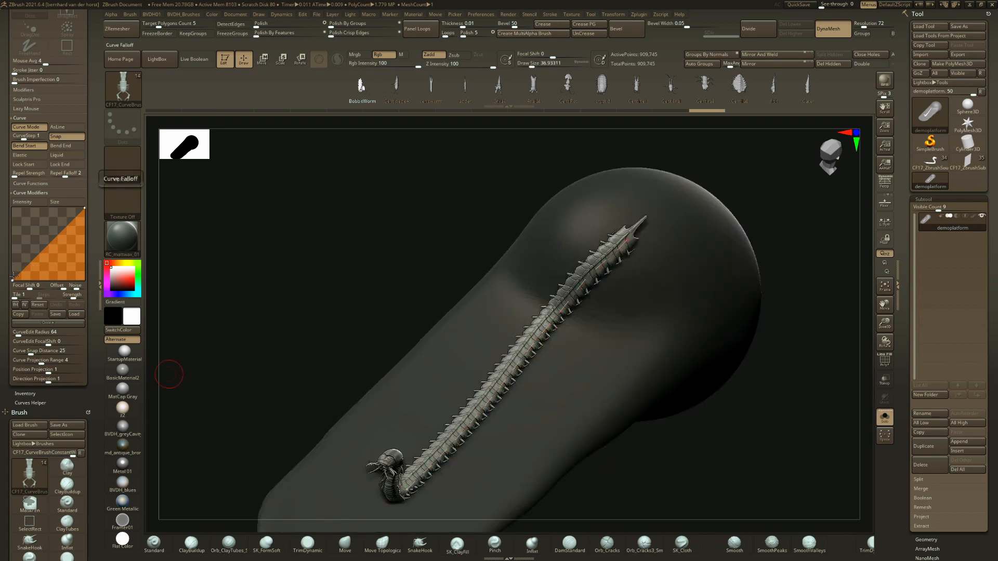
# - With the Size modifier on, flatten the Curve Falloff graph by raising its start point to full height
pyautogui.moveTo(12, 279); pyautogui.dragTo(13, 211)
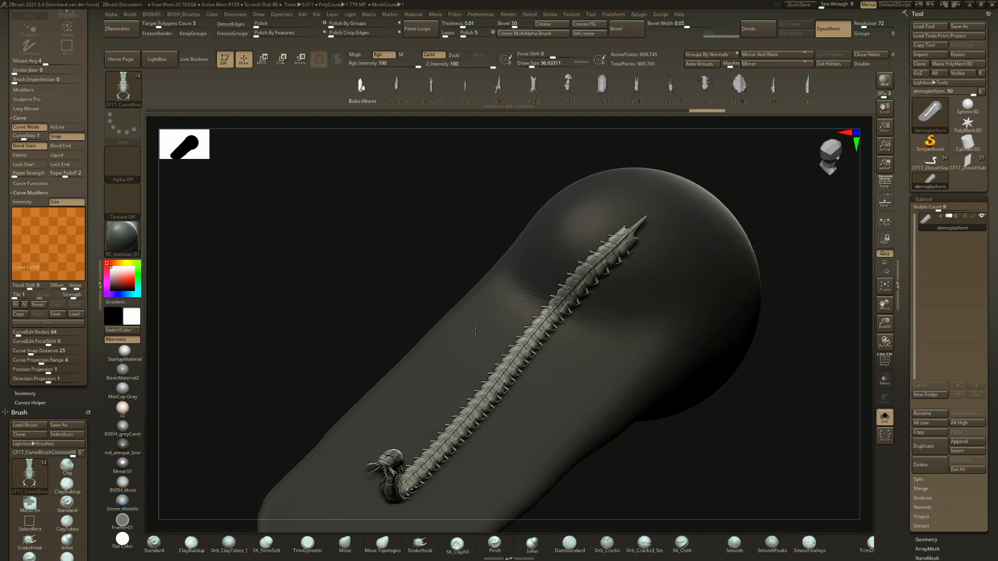
pyautogui.keyDown('ctrl'); pyautogui.keyDown('shift'); pyautogui.click(508, 368); pyautogui.keyUp('shift'); pyautogui.keyUp('ctrl')
pyautogui.keyDown('ctrl'); pyautogui.keyDown('shift'); pyautogui.click(530, 406); pyautogui.keyUp('shift'); pyautogui.keyUp('ctrl')
pyautogui.keyDown('alt'); pyautogui.moveTo(521, 384); pyautogui.dragTo(509, 353, button='right'); pyautogui.keyUp('alt')
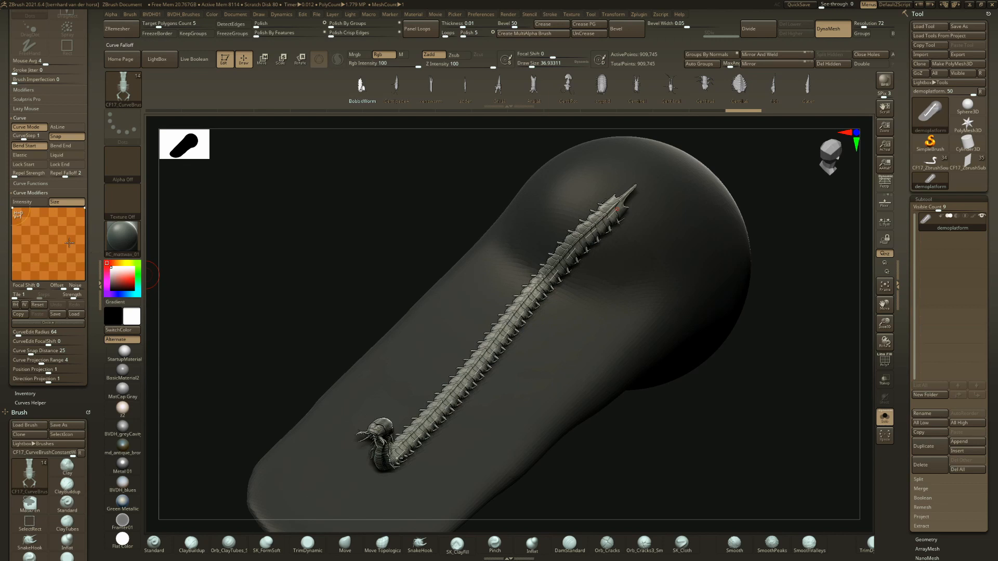
# - Turn on the Intensity modifier, dip the middle of the Curve Falloff graph, and apply it to narrow the worm's midsection
pyautogui.click(46, 203)
pyautogui.moveTo(49, 209); pyautogui.dragTo(47, 254)
pyautogui.click(493, 346)
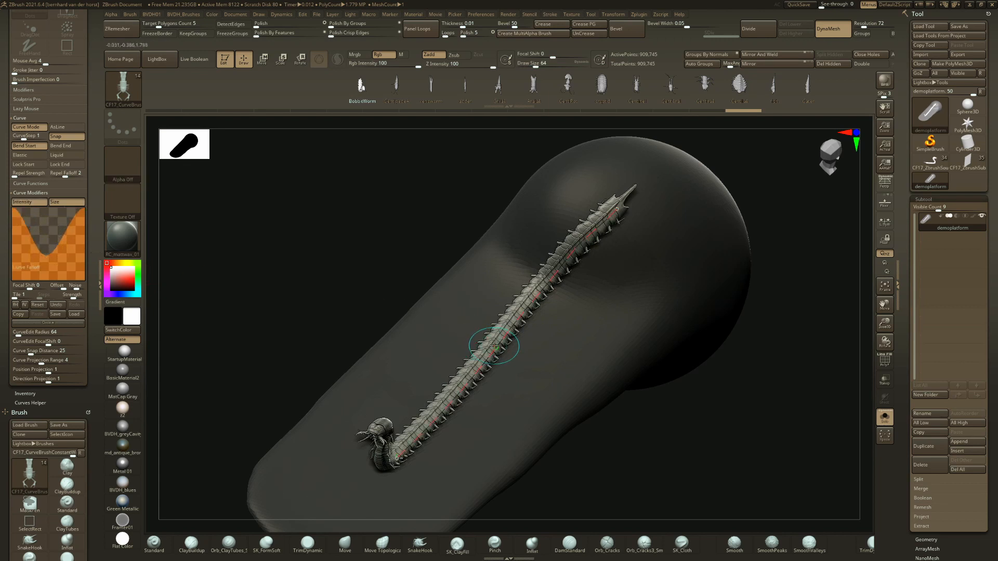
pyautogui.click(494, 346)
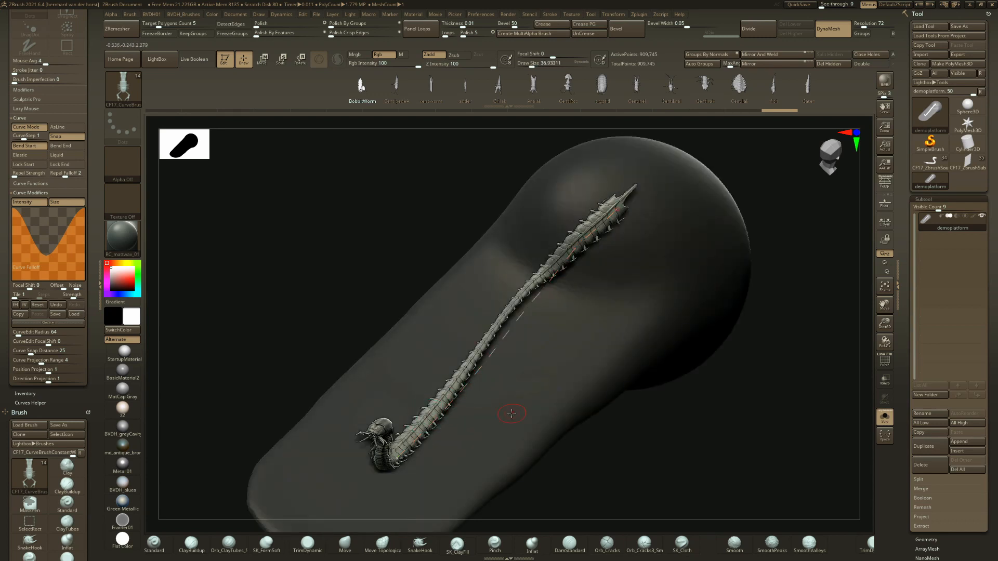
pyautogui.moveTo(512, 414); pyautogui.dragTo(545, 421, button='right')
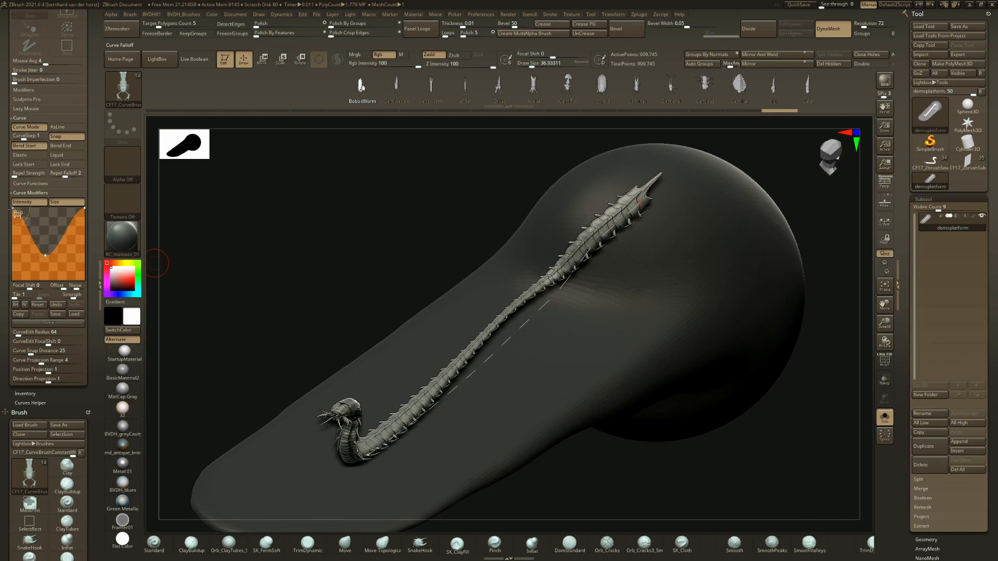
# - Lower the start point of the Curve Falloff graph to about half height and reapply the falloff to the worm
pyautogui.moveTo(8, 229); pyautogui.dragTo(8, 244)
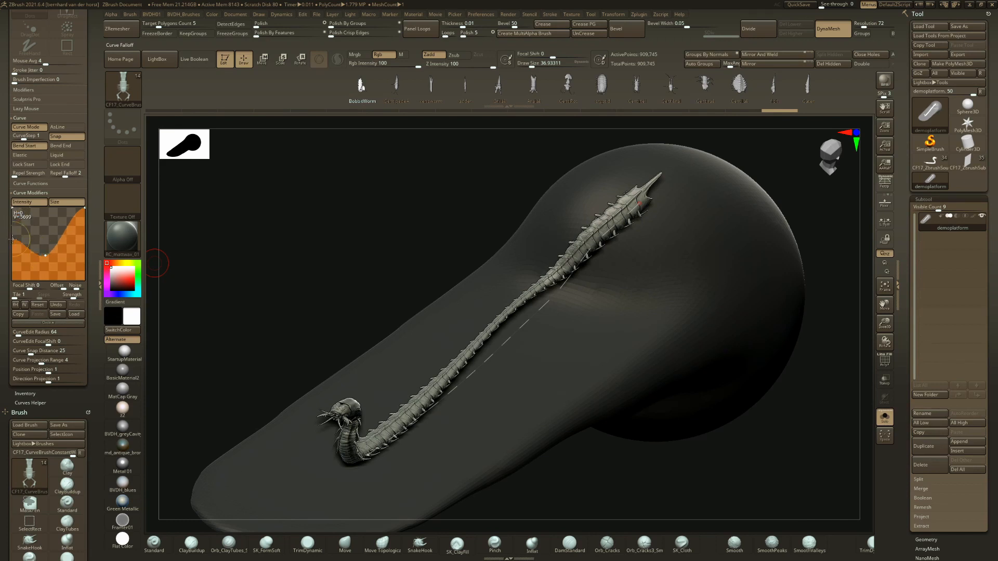
pyautogui.click(470, 375)
pyautogui.moveTo(477, 383)
pyautogui.mouseDown(button='right')
pyautogui.moveTo(491, 358)
pyautogui.moveTo(446, 359)
pyautogui.moveTo(445, 379)
pyautogui.moveTo(430, 276)
pyautogui.moveTo(422, 295)
pyautogui.mouseUp(button='right')
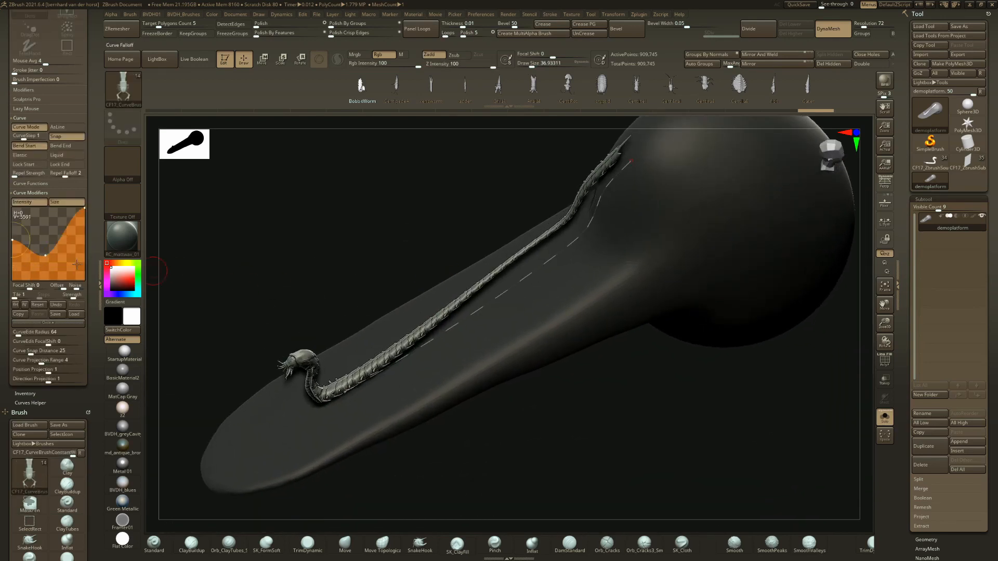
pyautogui.moveTo(25, 219); pyautogui.dragTo(42, 231)
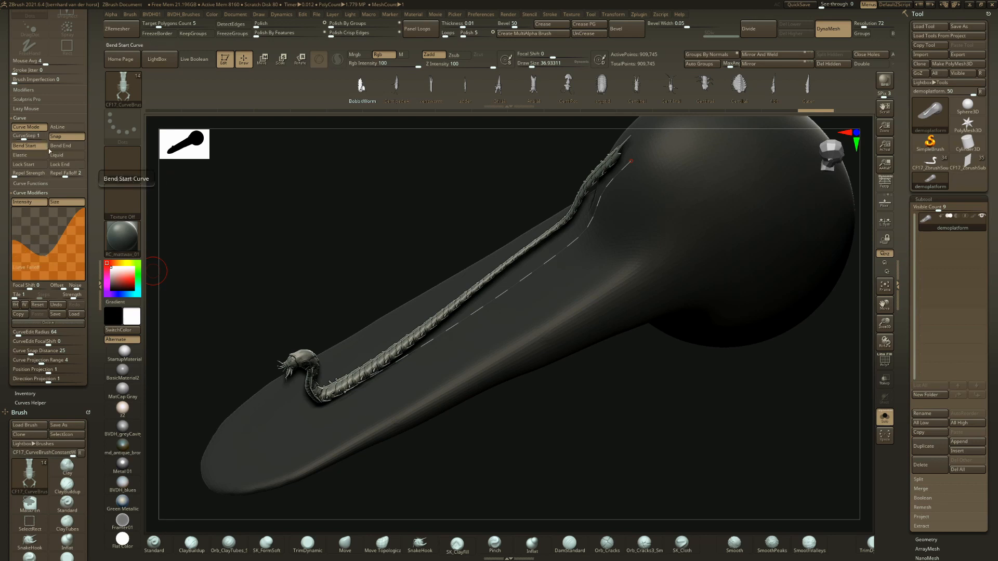
# - With Bend Start and Snap on, pull the worm's head end across the platform so its body folds back toward the ball
pyautogui.click(59, 136)
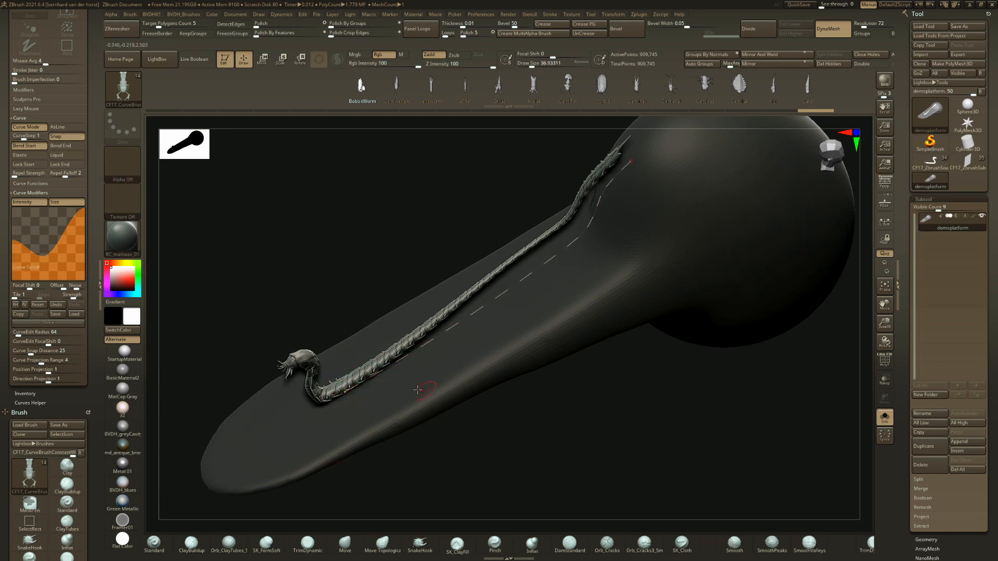
pyautogui.moveTo(347, 391)
pyautogui.mouseDown()
pyautogui.moveTo(339, 410)
pyautogui.moveTo(392, 432)
pyautogui.moveTo(648, 317)
pyautogui.moveTo(754, 283)
pyautogui.moveTo(822, 351)
pyautogui.moveTo(810, 367)
pyautogui.mouseUp()
pyautogui.moveTo(666, 284); pyautogui.dragTo(656, 270, button='right')
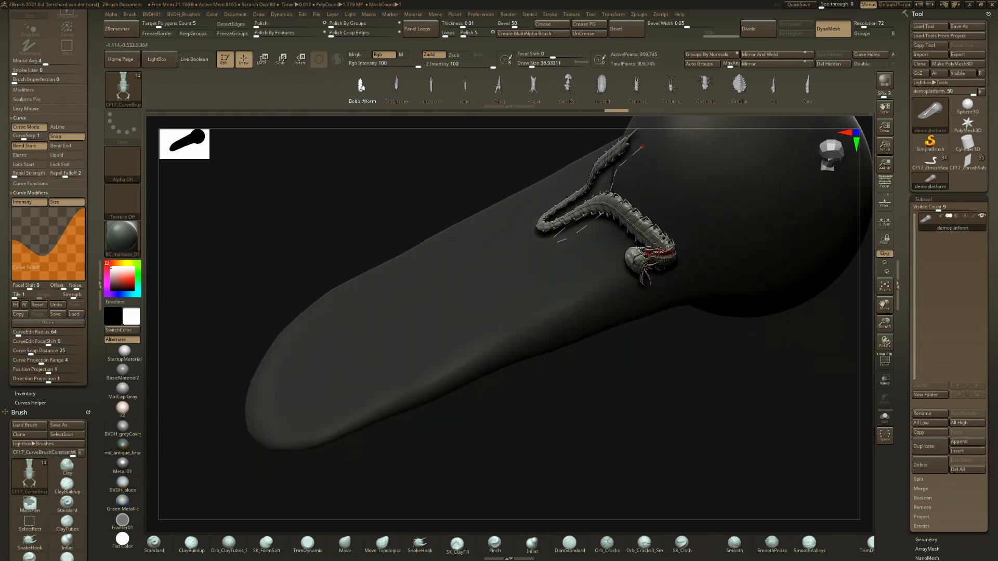
pyautogui.keyDown('alt'); pyautogui.moveTo(705, 314); pyautogui.dragTo(456, 408, button='right'); pyautogui.keyUp('alt')
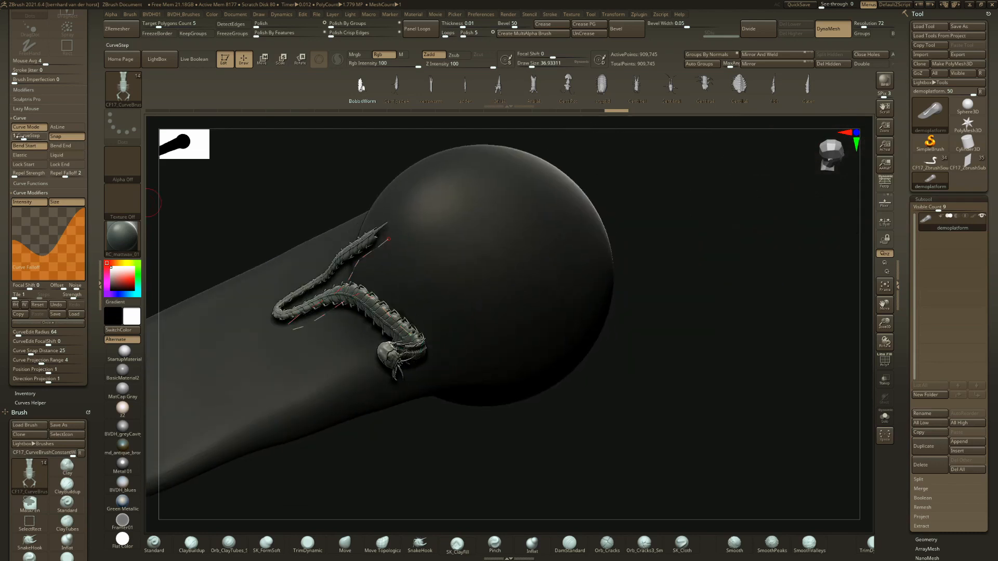
# - Turn on Bend End, pull the worm's tail tip farther up the ball, and turn Bend End off again
pyautogui.click(64, 146)
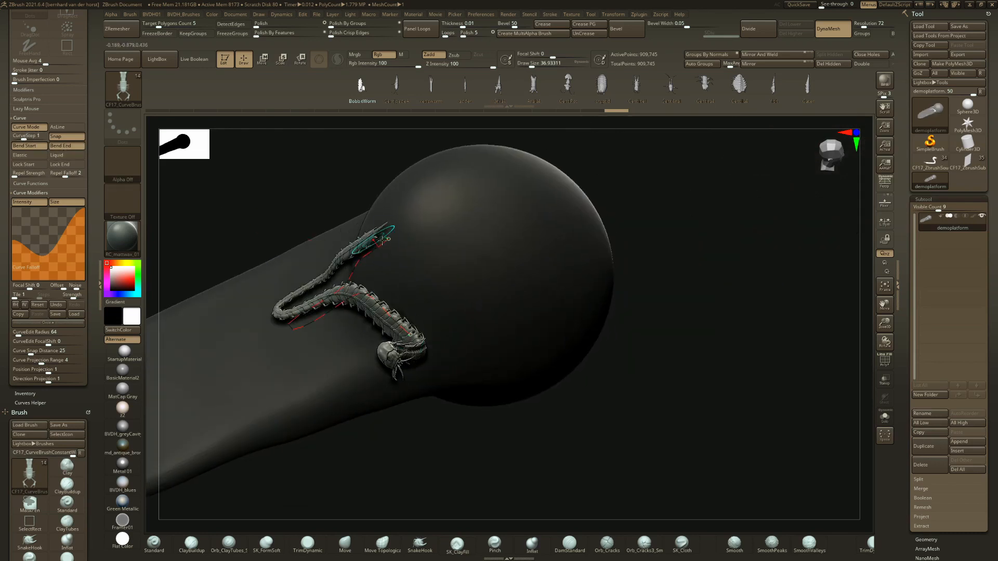
pyautogui.moveTo(399, 212)
pyautogui.mouseDown()
pyautogui.moveTo(401, 169)
pyautogui.moveTo(389, 151)
pyautogui.moveTo(419, 226)
pyautogui.moveTo(382, 221)
pyautogui.moveTo(338, 238)
pyautogui.moveTo(413, 203)
pyautogui.mouseUp()
pyautogui.click(64, 146)
# - Try pulling the worm's head end with Elastic on and again with it off, undoing each move
pyautogui.click(27, 155)
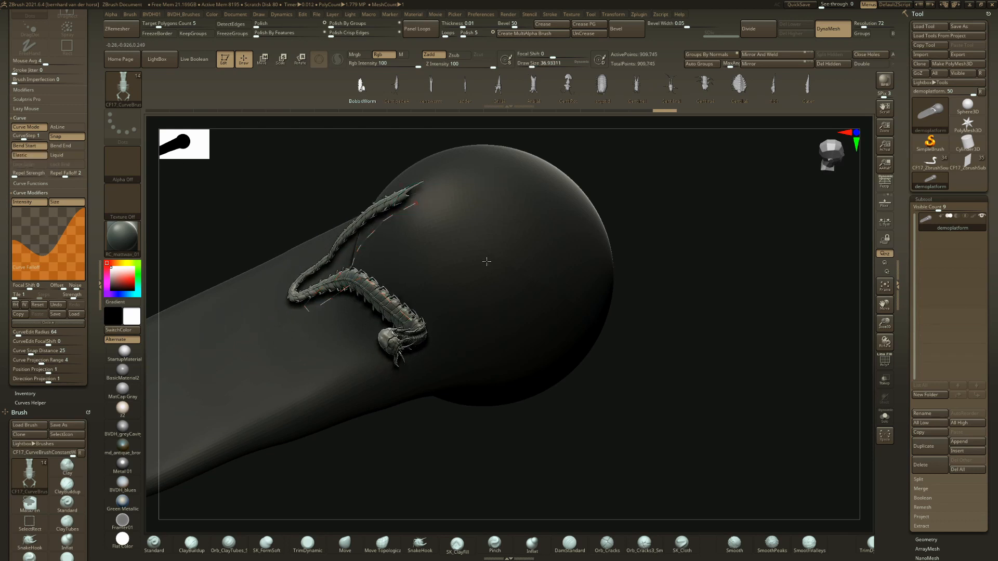
pyautogui.moveTo(430, 325); pyautogui.dragTo(793, 425)
pyautogui.hotkey('ctrl', 'z')
pyautogui.click(25, 156)
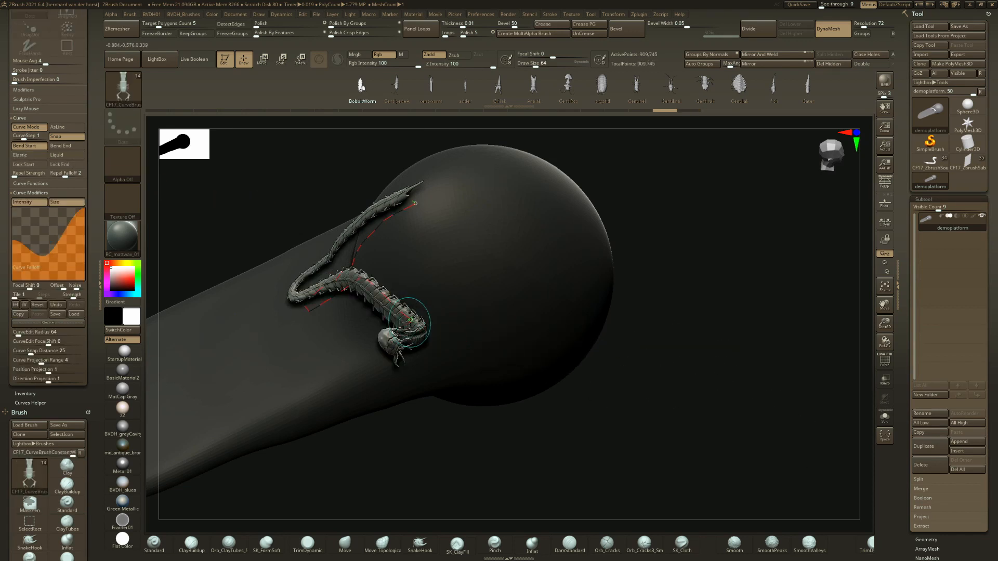
pyautogui.moveTo(411, 318); pyautogui.dragTo(474, 359)
pyautogui.hotkey('ctrl', 'z')
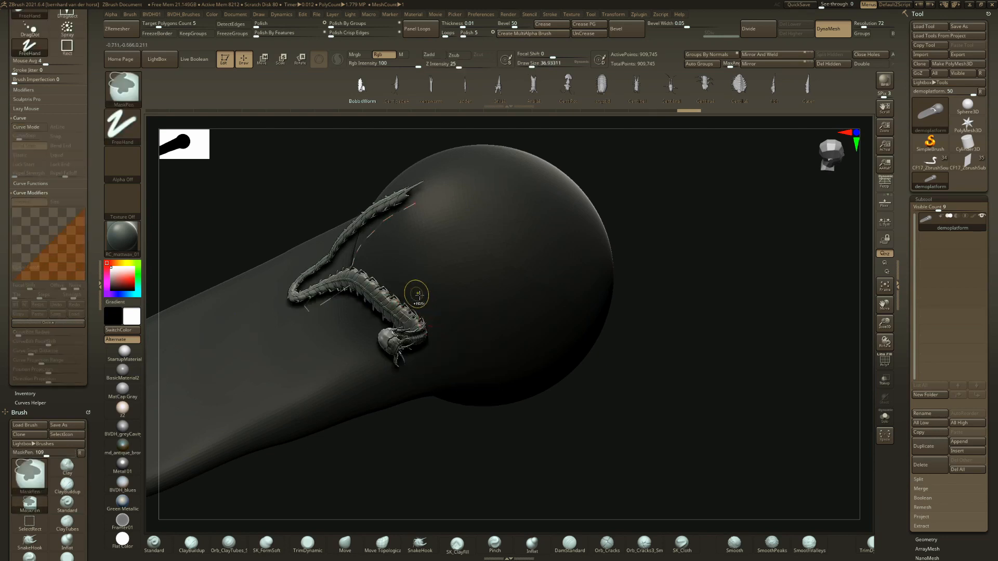
# - Pull the worm's head end outward past the ball to re-bend the front of its curve
pyautogui.moveTo(416, 292)
pyautogui.keyDown('ctrl'); pyautogui.mouseDown(button='right')
pyautogui.moveTo(443, 343)
pyautogui.moveTo(415, 361)
pyautogui.moveTo(395, 344)
pyautogui.mouseUp(button='right'); pyautogui.keyUp('ctrl')
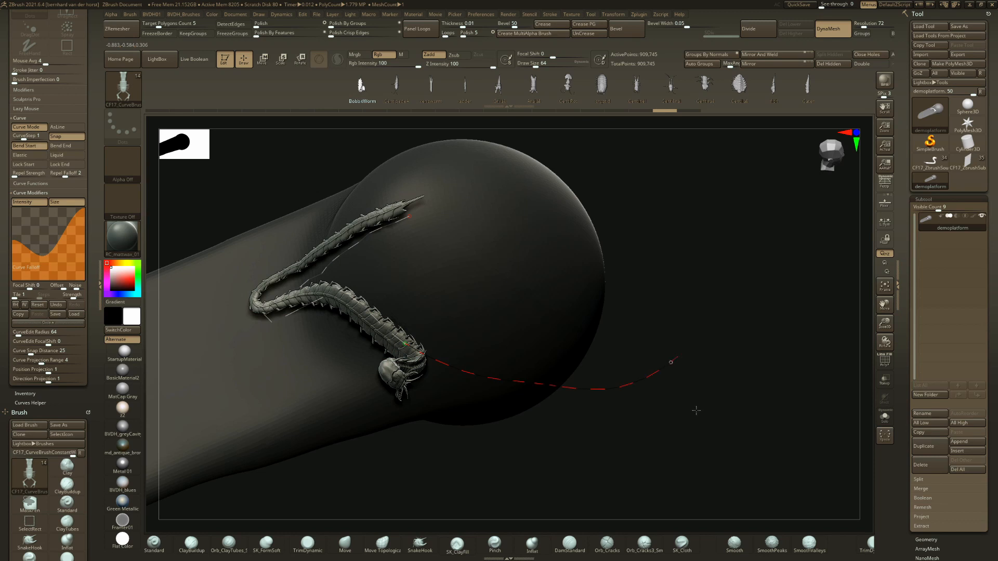
pyautogui.moveTo(697, 411); pyautogui.dragTo(693, 407)
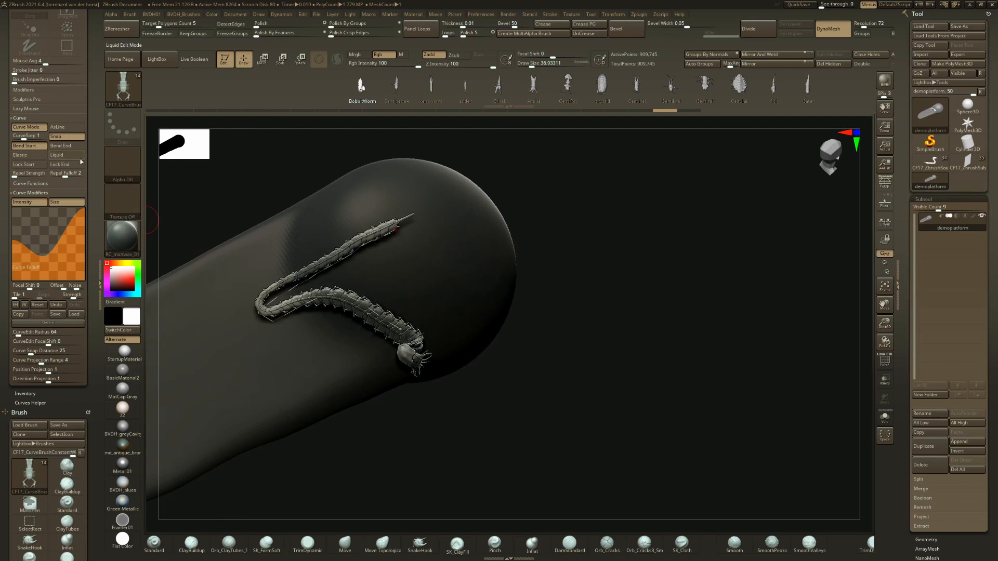
# - Try pulling the worm's head end out past the ball with Liquid on, undo the pull, and turn Liquid off again
pyautogui.click(78, 156)
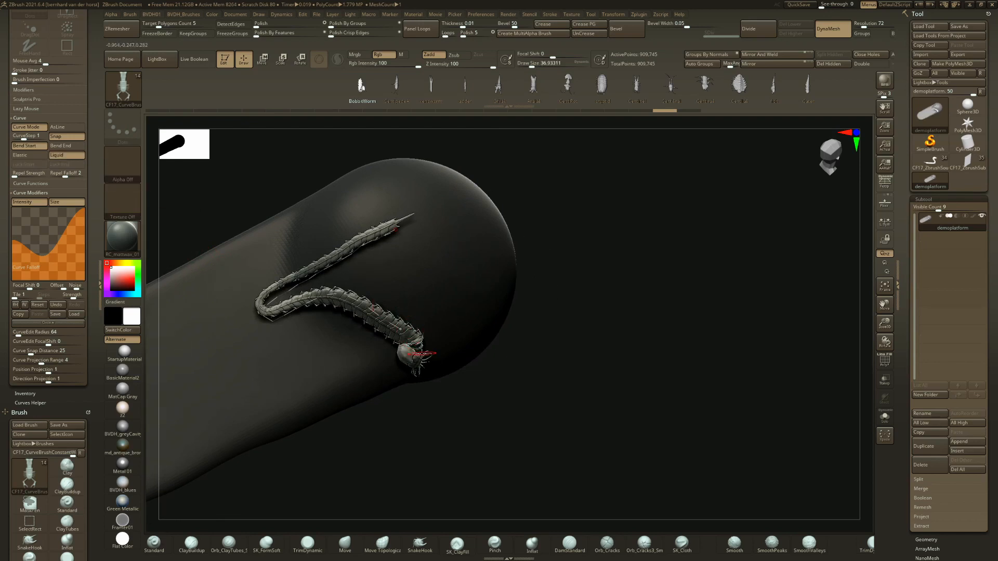
pyautogui.moveTo(407, 341); pyautogui.dragTo(521, 337)
pyautogui.moveTo(567, 273)
pyautogui.mouseDown()
pyautogui.moveTo(575, 212)
pyautogui.moveTo(513, 160)
pyautogui.moveTo(507, 223)
pyautogui.mouseUp()
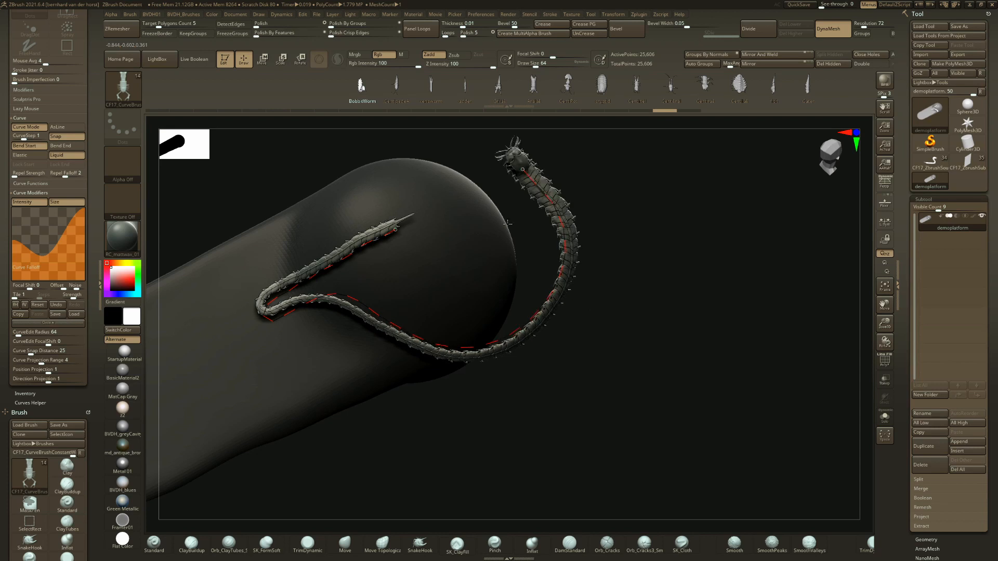
pyautogui.moveTo(525, 302); pyautogui.dragTo(523, 275)
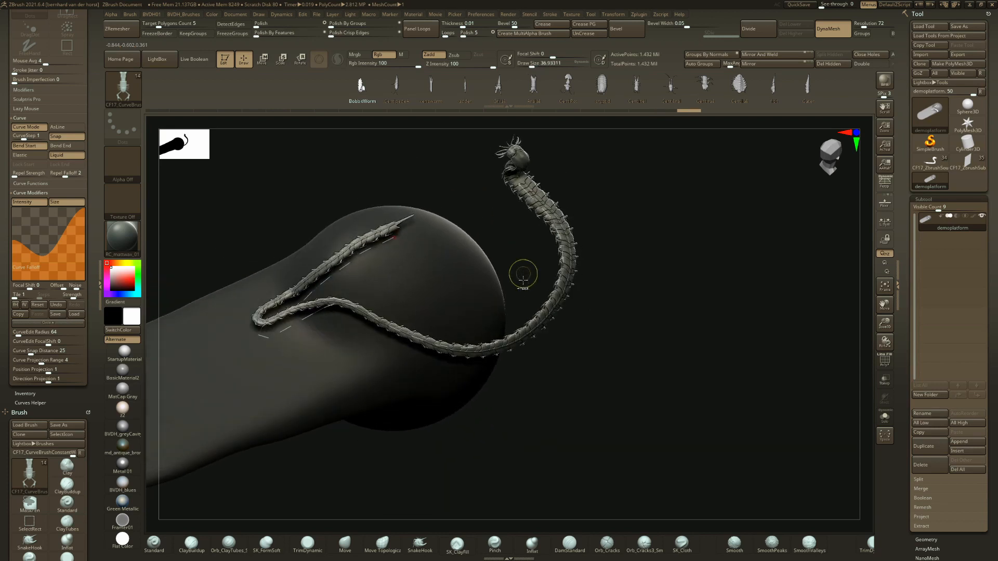
pyautogui.hotkey('ctrl', 'z')
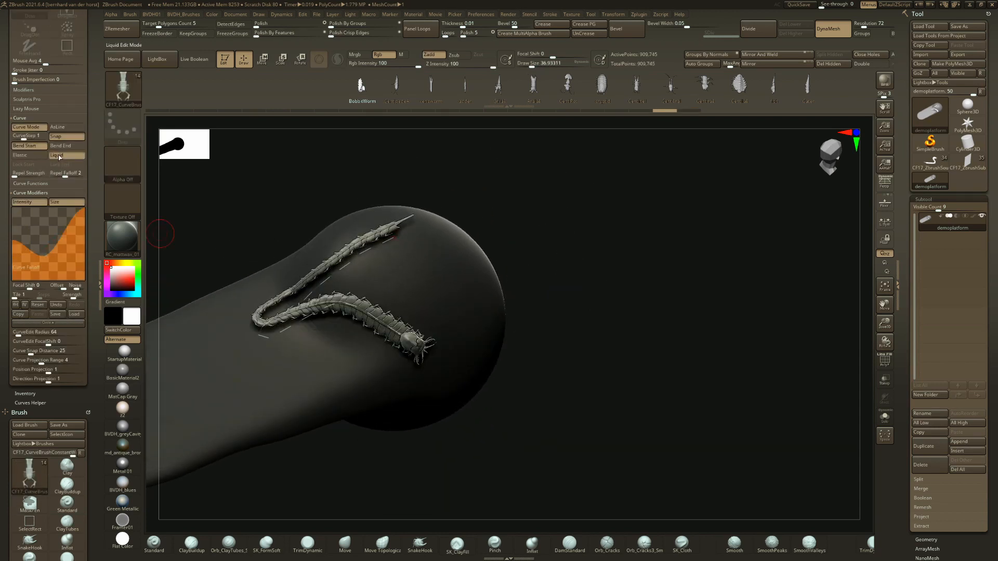
pyautogui.click(59, 156)
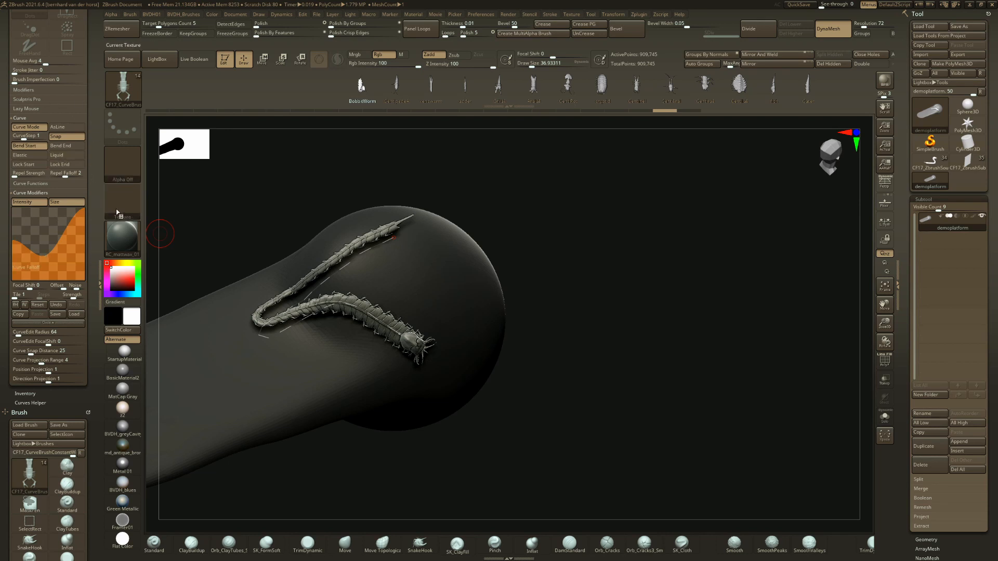
# - Try pulling the worm's head end far out past the ball with Lock Start on, and undo the move
pyautogui.click(39, 165)
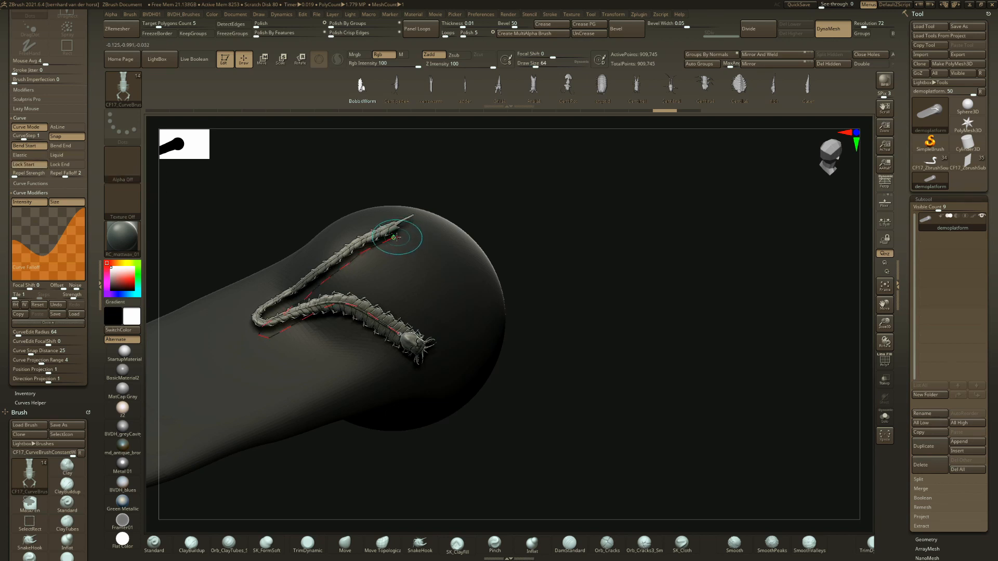
pyautogui.moveTo(406, 338)
pyautogui.mouseDown()
pyautogui.moveTo(486, 416)
pyautogui.moveTo(265, 530)
pyautogui.moveTo(286, 473)
pyautogui.moveTo(708, 366)
pyautogui.moveTo(717, 272)
pyautogui.moveTo(152, 390)
pyautogui.moveTo(200, 357)
pyautogui.moveTo(730, 295)
pyautogui.mouseUp()
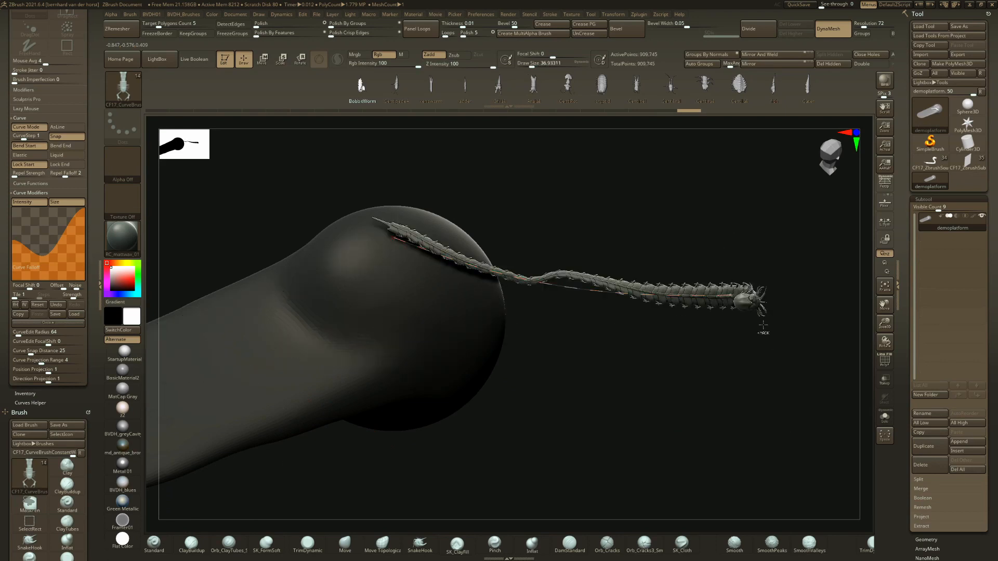
pyautogui.hotkey('ctrl', 'z')
# - Reset the Curve Falloff graph to its default straight ramp and update the worm with it
pyautogui.keyDown('alt'); pyautogui.moveTo(447, 286); pyautogui.dragTo(497, 237, button='right'); pyautogui.keyUp('alt')
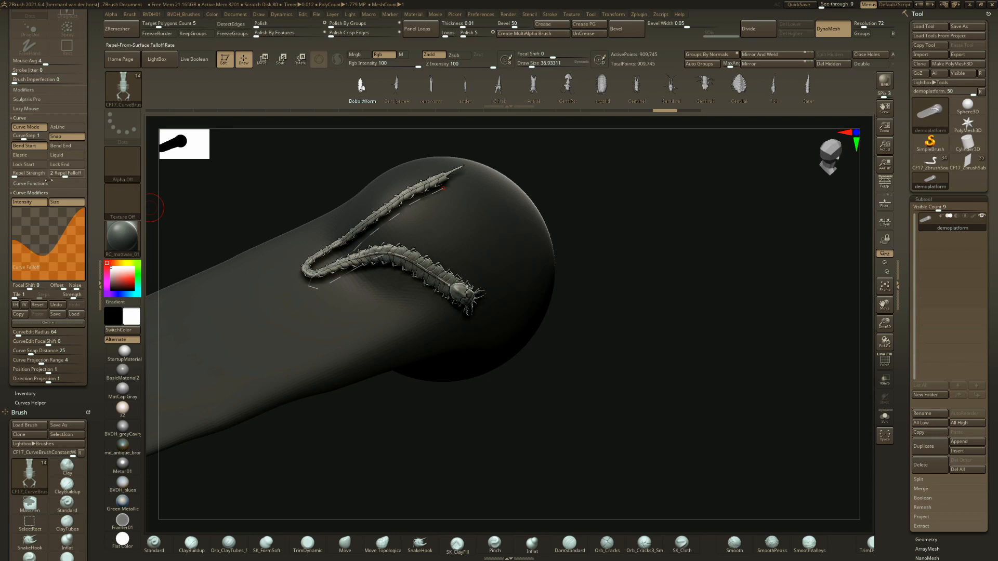
pyautogui.click(38, 305)
pyautogui.click(424, 288)
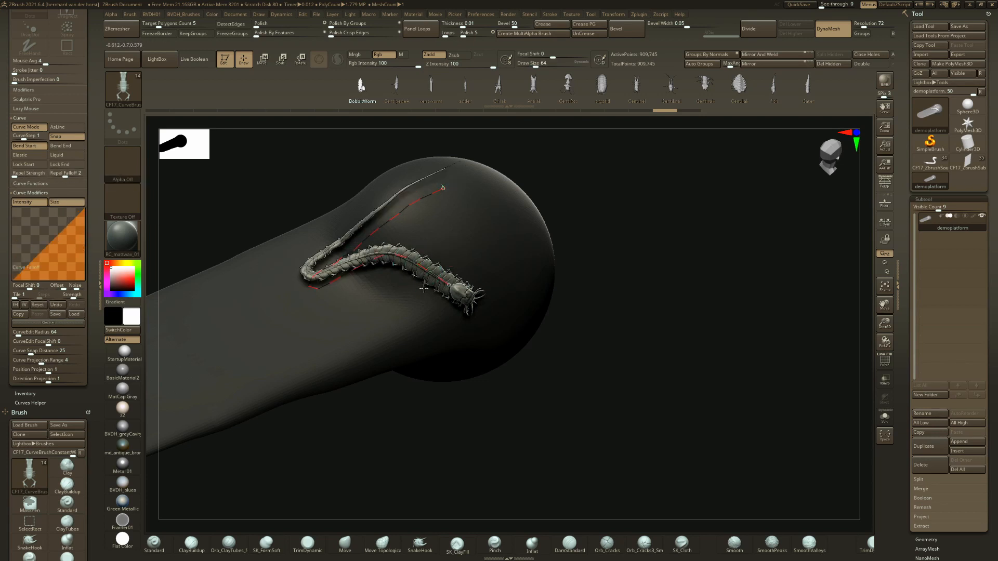
pyautogui.keyDown('alt'); pyautogui.moveTo(443, 294); pyautogui.dragTo(603, 234, button='right'); pyautogui.keyUp('alt')
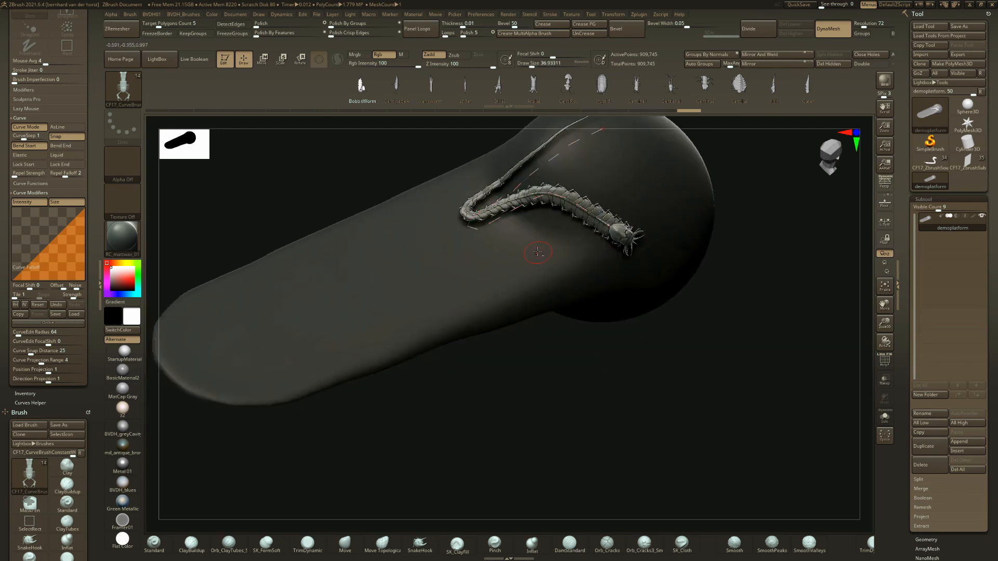
pyautogui.keyDown('alt'); pyautogui.moveTo(535, 252); pyautogui.dragTo(414, 358, button='right'); pyautogui.keyUp('alt')
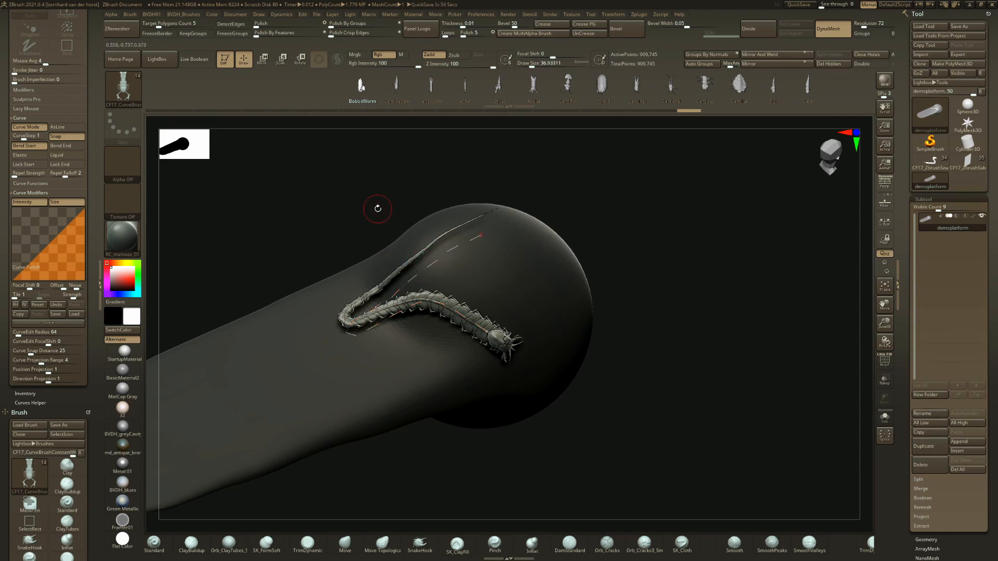
# - Raise the Draw Size to about 64.9 and update the worm on its curve to the larger size
pyautogui.rightClick(378, 209)
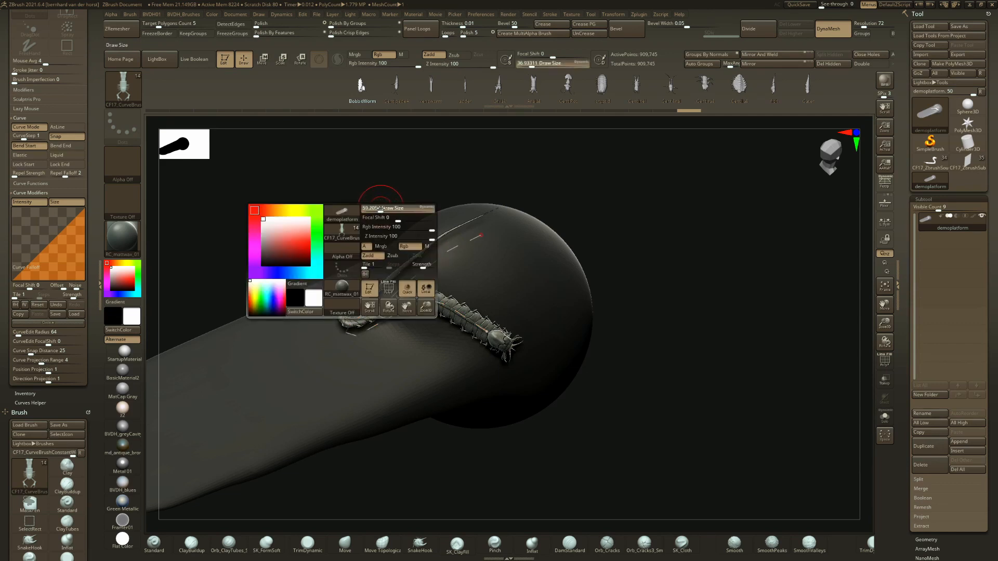
pyautogui.moveTo(381, 208); pyautogui.dragTo(381, 208)
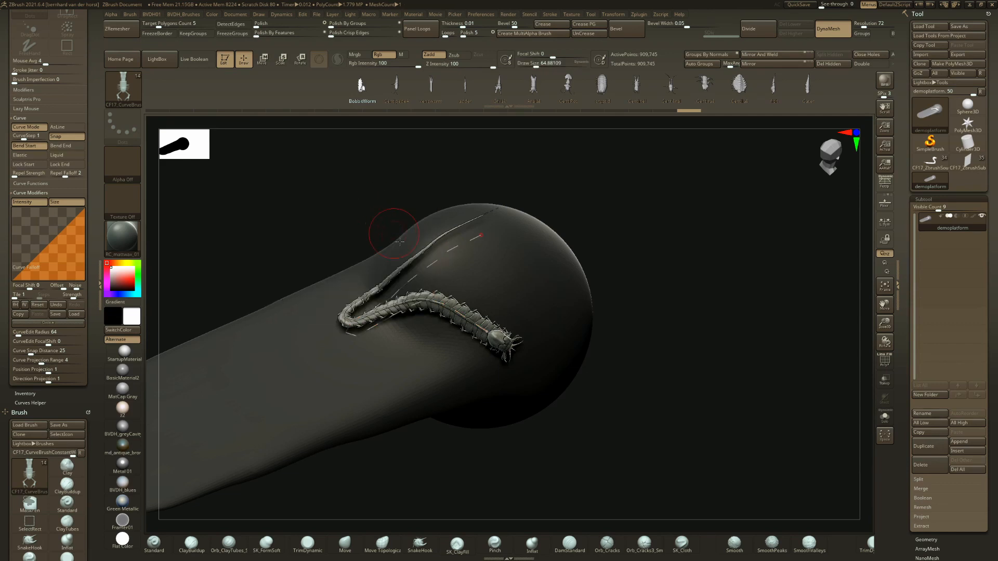
pyautogui.click(425, 301)
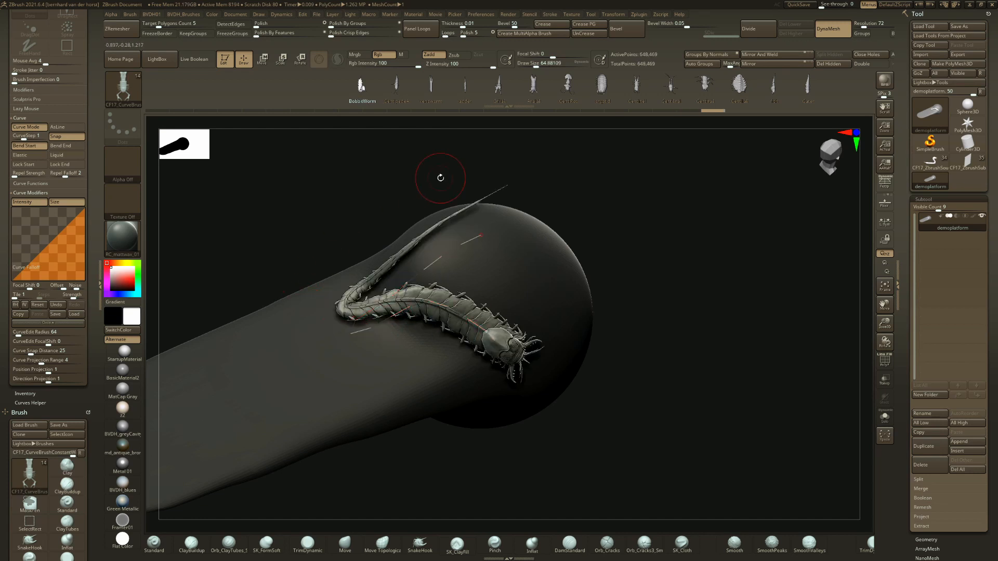
# - Set the curve edit radius to about 144 and pull the worm's head end across the ball and back to the platform's flat end
pyautogui.press('space')
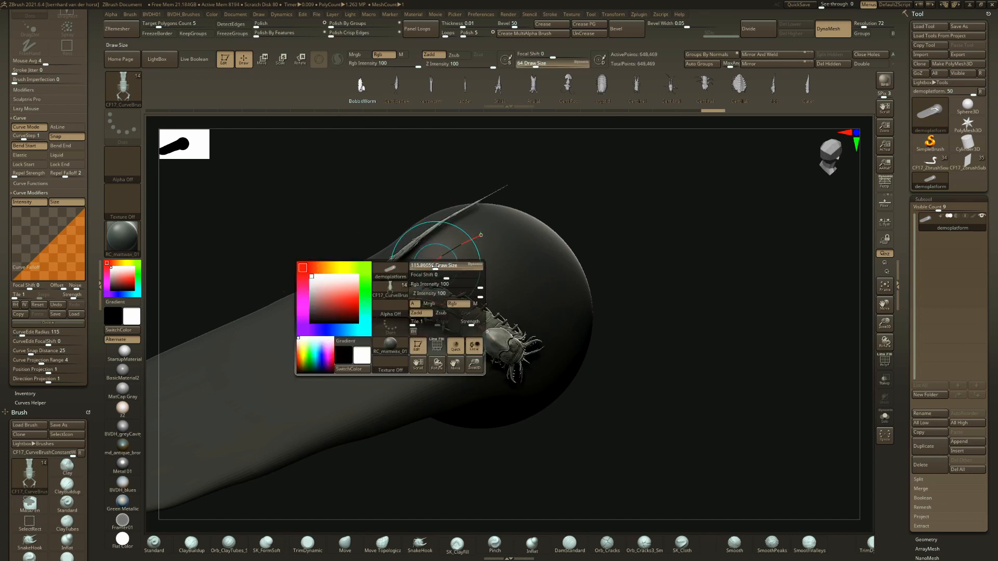
pyautogui.moveTo(436, 266)
pyautogui.mouseDown()
pyautogui.moveTo(402, 292)
pyautogui.moveTo(415, 312)
pyautogui.moveTo(499, 354)
pyautogui.moveTo(511, 288)
pyautogui.moveTo(555, 292)
pyautogui.moveTo(570, 304)
pyautogui.mouseUp()
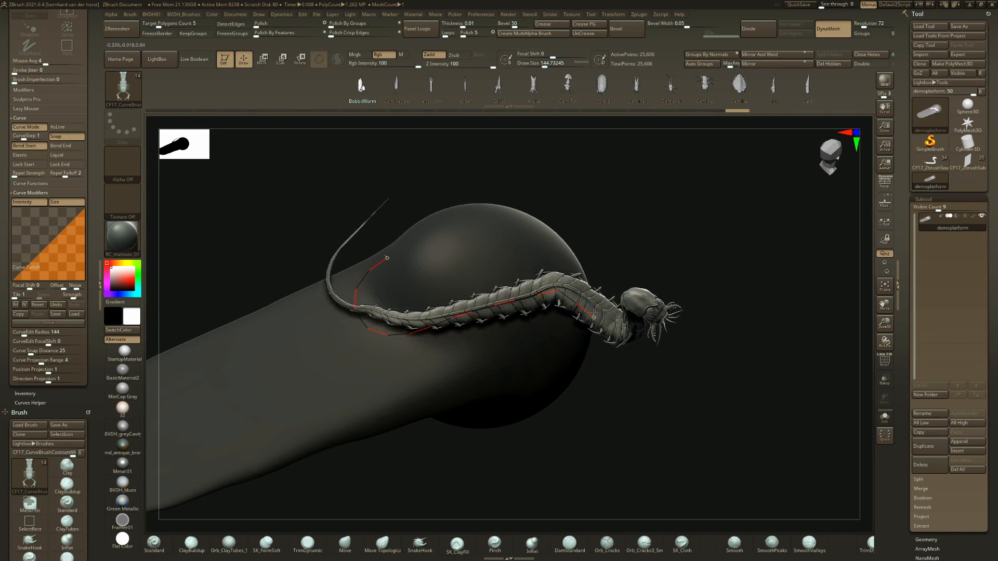
pyautogui.scroll(-3, 590, 320)
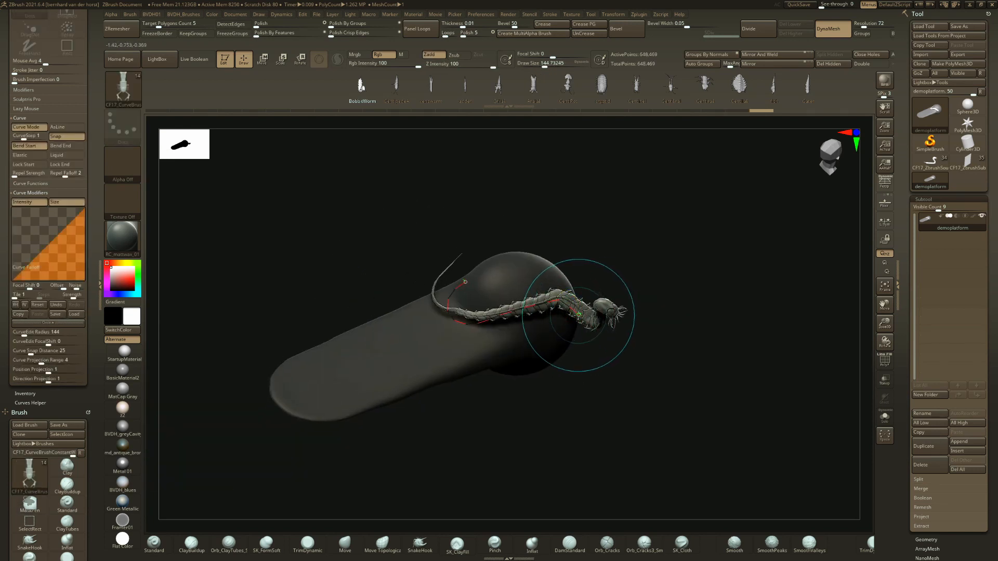
pyautogui.moveTo(579, 314); pyautogui.dragTo(362, 364)
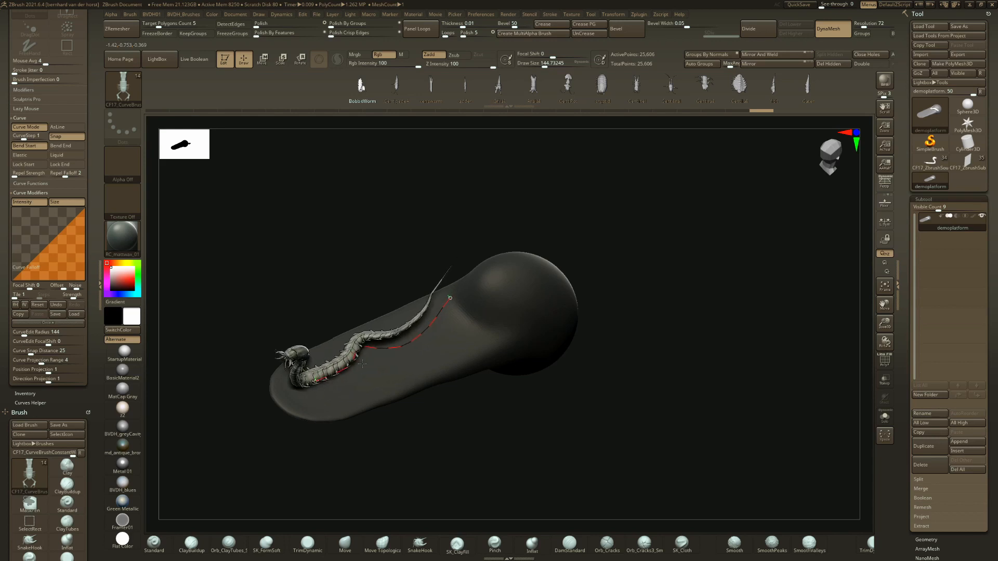
pyautogui.moveTo(363, 364)
pyautogui.mouseDown(button='right')
pyautogui.moveTo(341, 329)
pyautogui.moveTo(443, 423)
pyautogui.moveTo(503, 372)
pyautogui.mouseUp(button='right')
pyautogui.keyDown('alt'); pyautogui.moveTo(789, 451); pyautogui.dragTo(446, 307, button='right'); pyautogui.keyUp('alt')
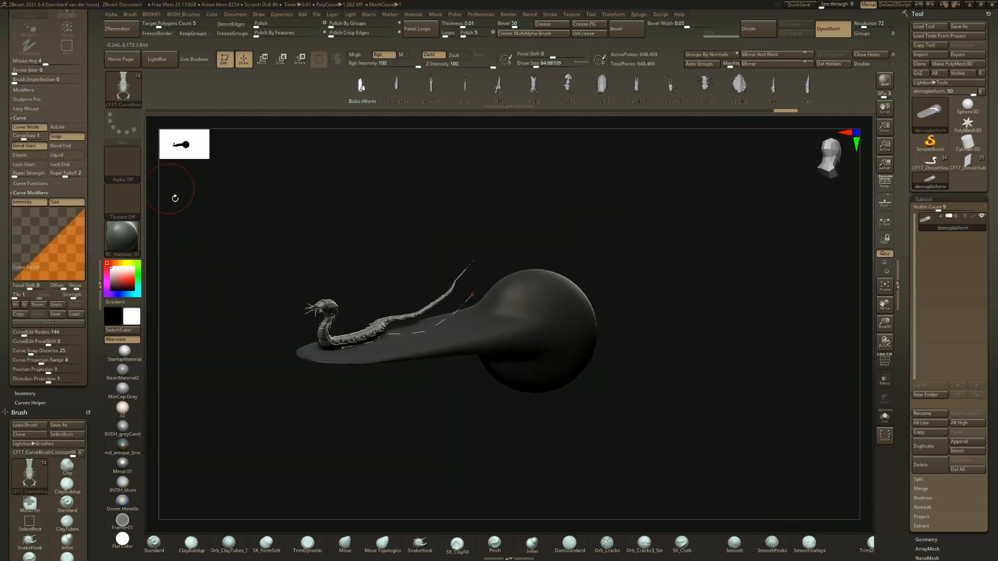
pyautogui.moveTo(175, 198)
pyautogui.keyDown('ctrl'); pyautogui.mouseDown(button='right')
pyautogui.moveTo(234, 333)
pyautogui.moveTo(416, 322)
pyautogui.mouseUp(button='right'); pyautogui.keyUp('ctrl')
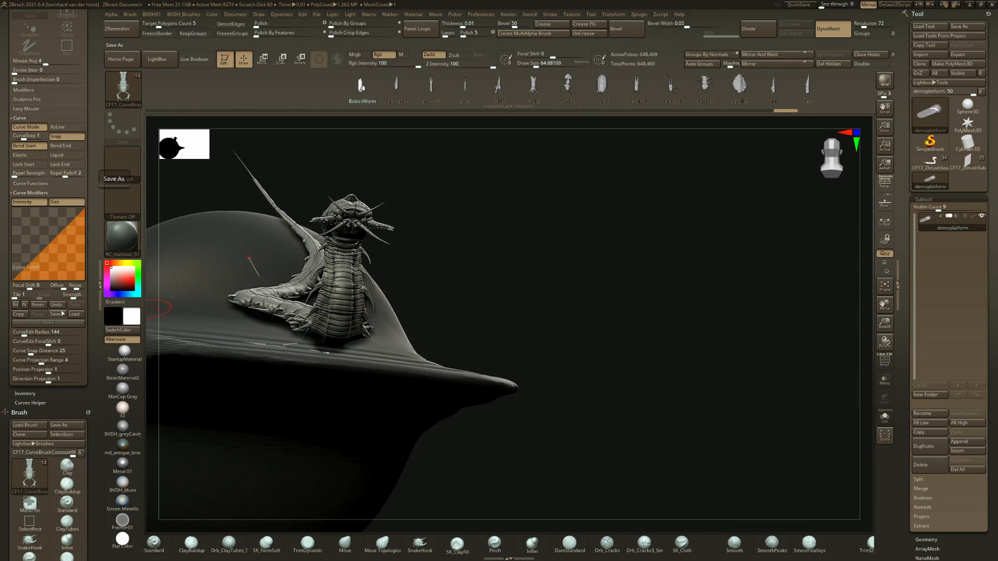
# - Try several shapes on the Curve Falloff graph, including a rounded arch and a deep central dip, and reset the graph
pyautogui.moveTo(94, 431); pyautogui.dragTo(89, 474)
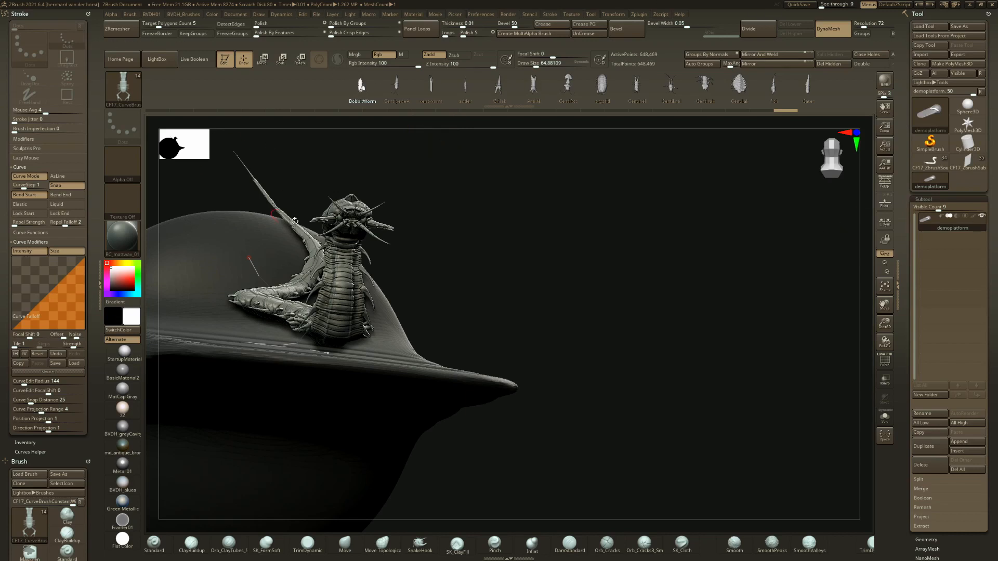
pyautogui.moveTo(43, 297); pyautogui.dragTo(41, 279)
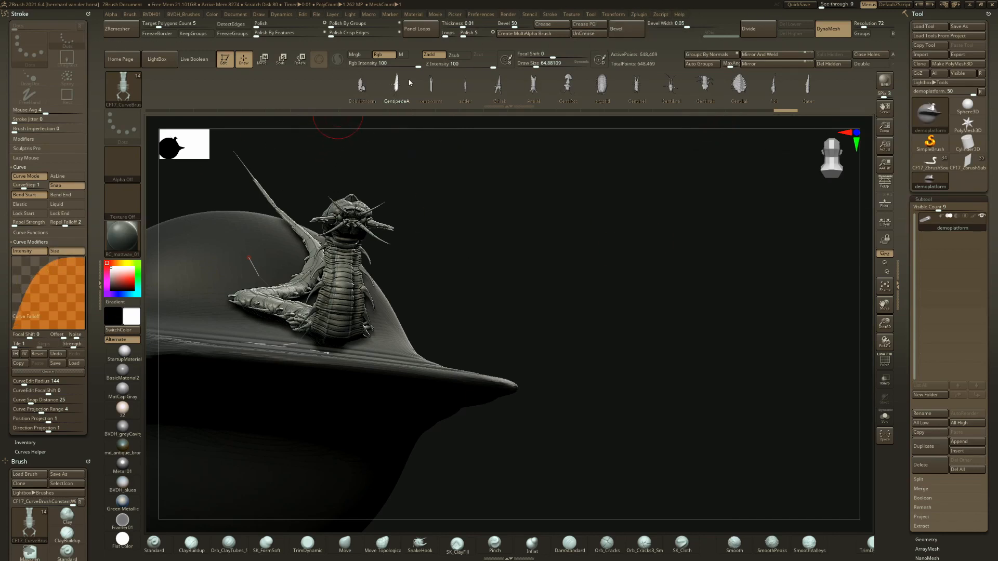
pyautogui.moveTo(62, 274); pyautogui.dragTo(71, 311)
pyautogui.moveTo(46, 307); pyautogui.dragTo(19, 305)
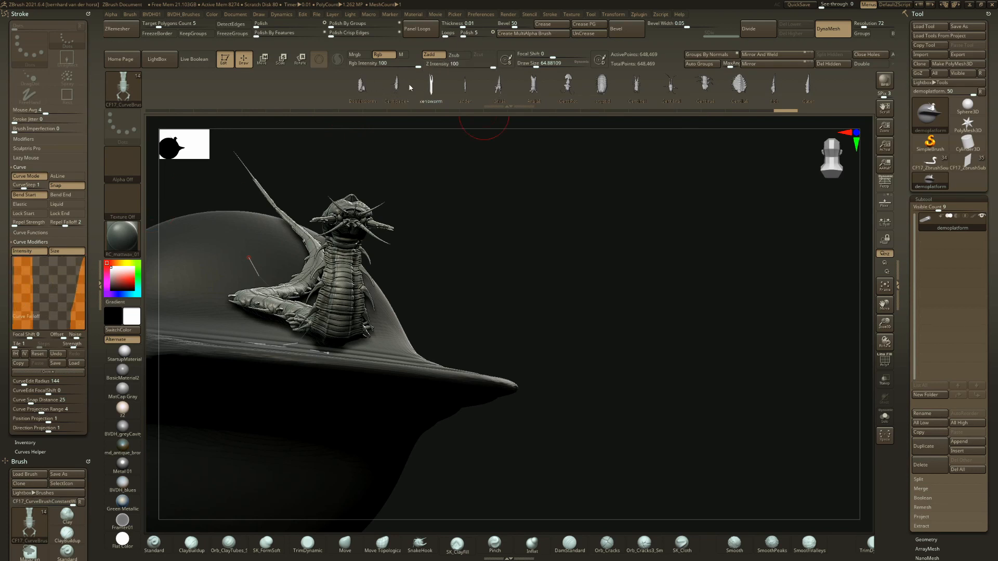
pyautogui.click(38, 354)
# - Look through the CF17 curve brush presets available for loading, including the SmallerTip and SmallerTipGraboid files, and cancel without loading one
pyautogui.press('b')
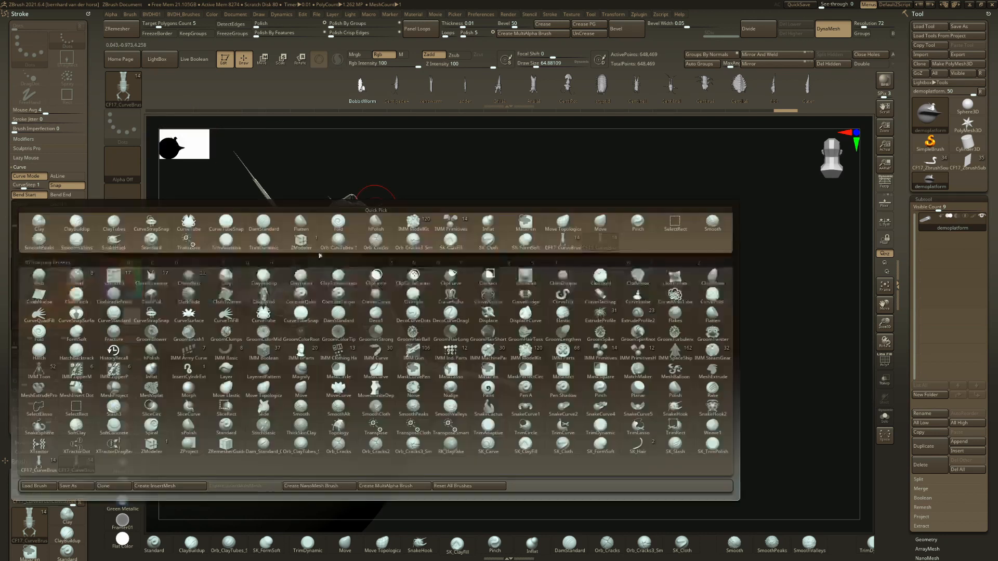
pyautogui.press('b')
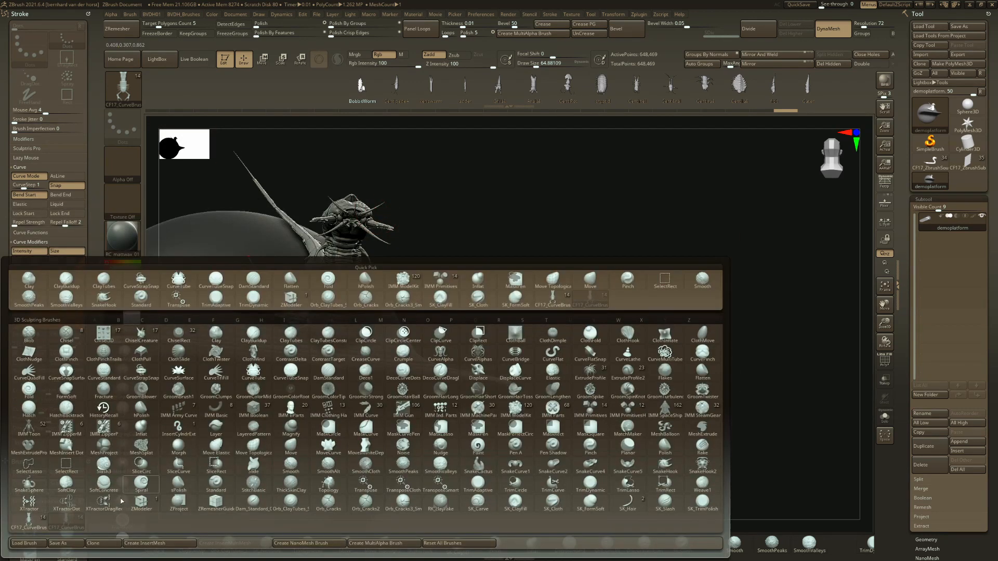
pyautogui.click(24, 544)
pyautogui.click(320, 146)
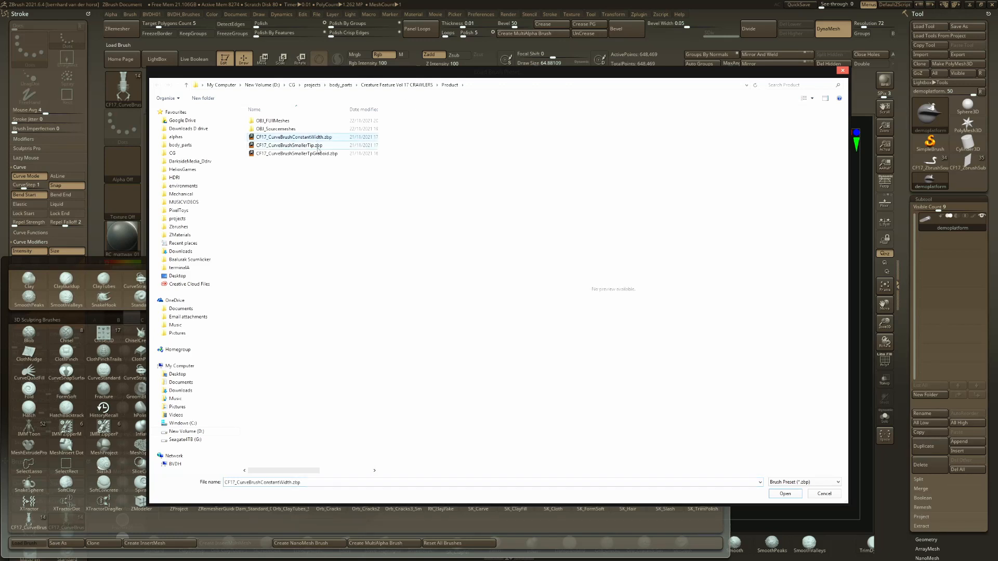
pyautogui.click(326, 154)
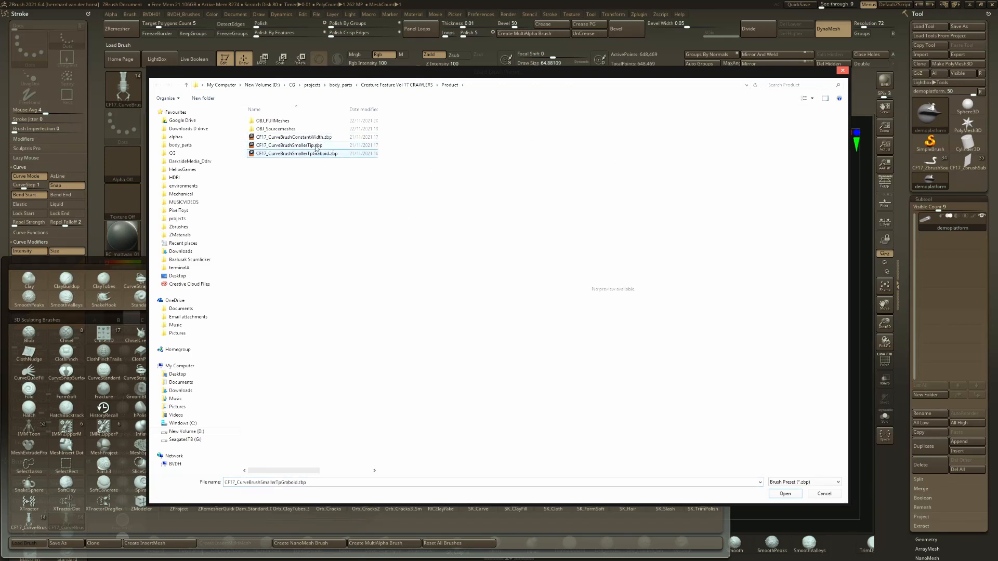
pyautogui.click(818, 495)
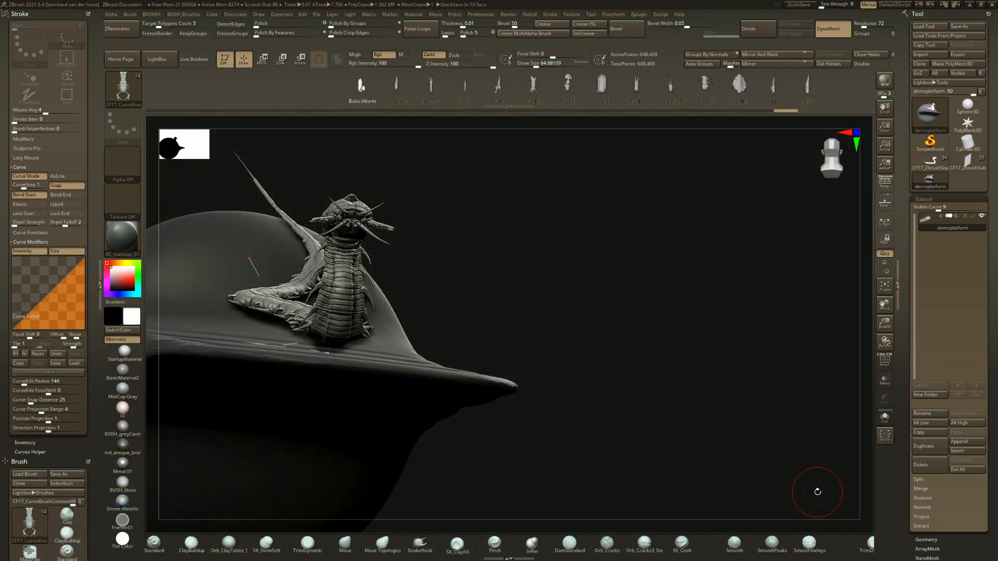
# - Bulge the Curve Falloff ramp upward, set the brush's Curve Res to 1, and update the worm with these settings
pyautogui.moveTo(36, 305); pyautogui.dragTo(24, 289)
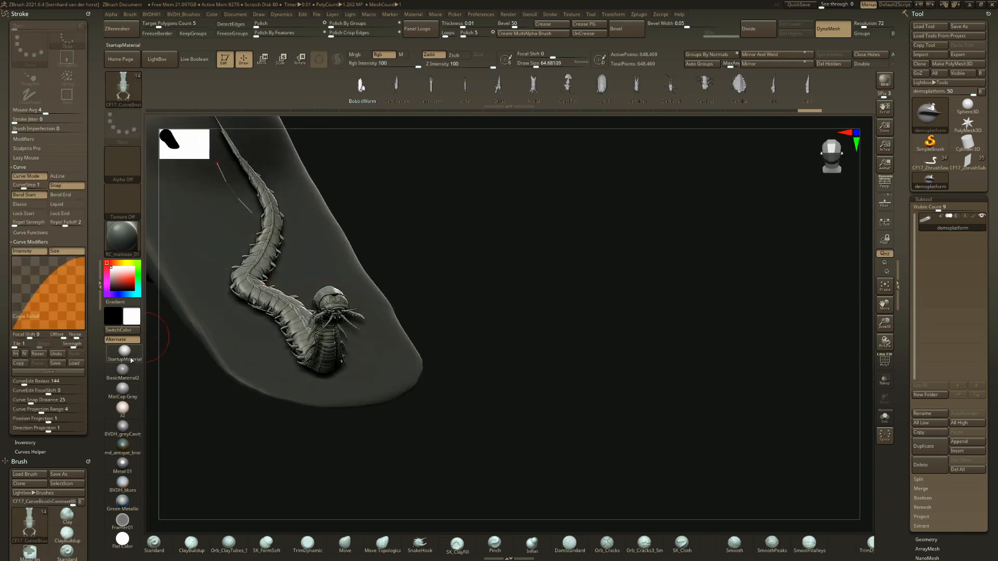
pyautogui.scroll(-10, 94, 382)
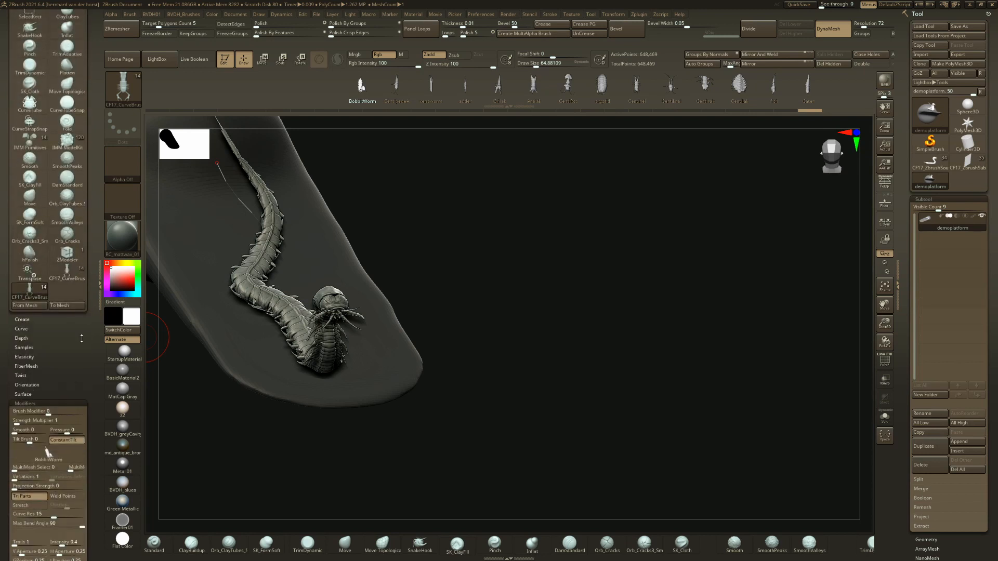
pyautogui.scroll(10, 53, 371)
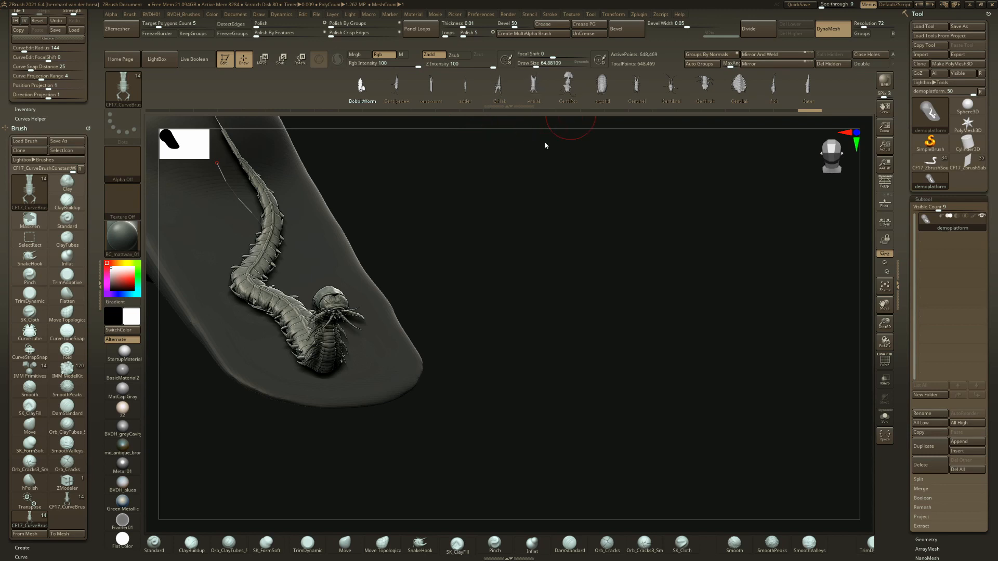
pyautogui.moveTo(92, 349); pyautogui.dragTo(105, 245)
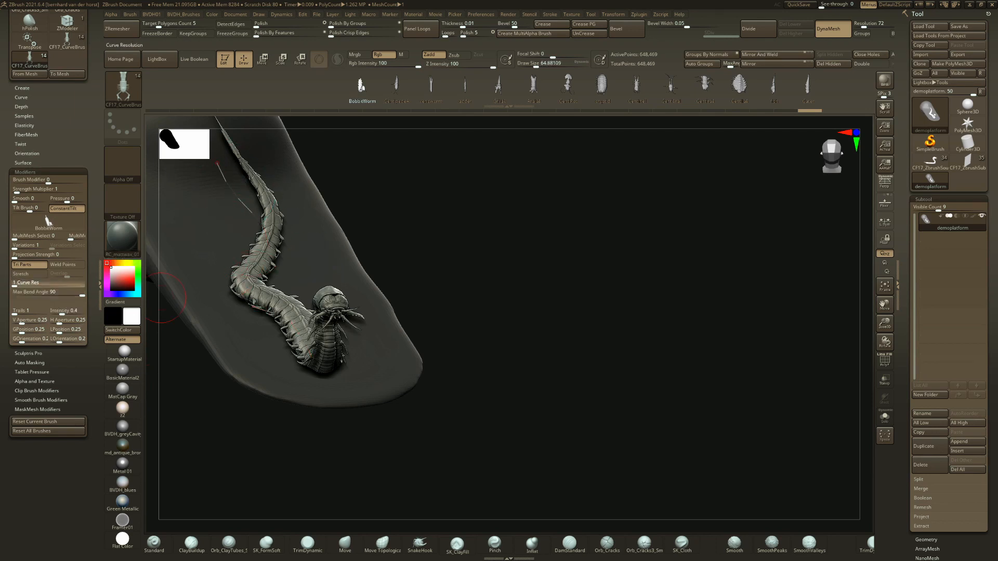
pyautogui.keyDown('alt'); pyautogui.moveTo(270, 214); pyautogui.dragTo(325, 271, button='right'); pyautogui.keyUp('alt')
pyautogui.click(311, 267)
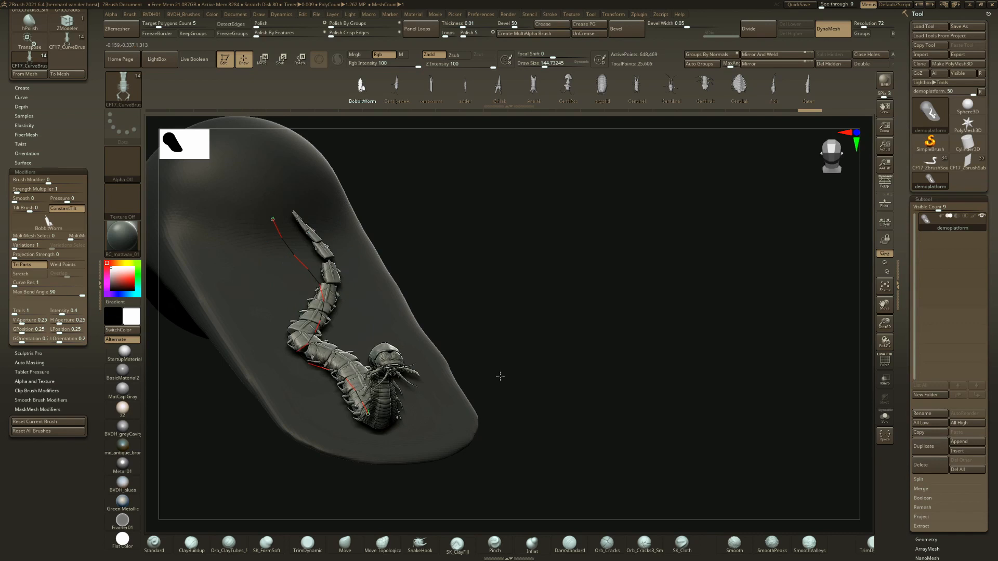
# - Pull the worm's head end toward the platform's side edge and update the re-bent body along its curve
pyautogui.moveTo(297, 372); pyautogui.dragTo(306, 434, button='right')
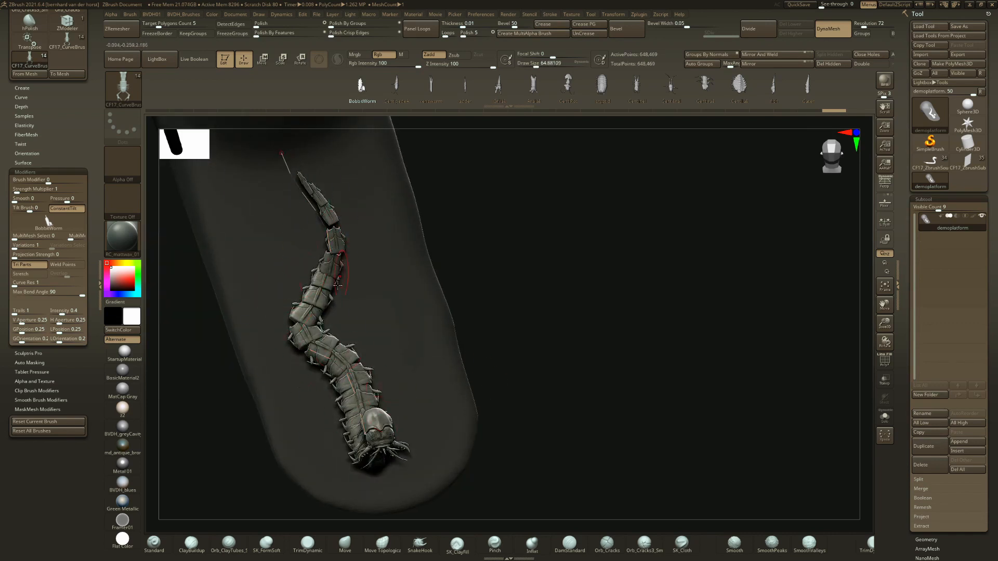
pyautogui.moveTo(368, 447)
pyautogui.mouseDown()
pyautogui.moveTo(410, 448)
pyautogui.moveTo(311, 446)
pyautogui.moveTo(406, 448)
pyautogui.moveTo(426, 437)
pyautogui.mouseUp()
pyautogui.click(327, 411)
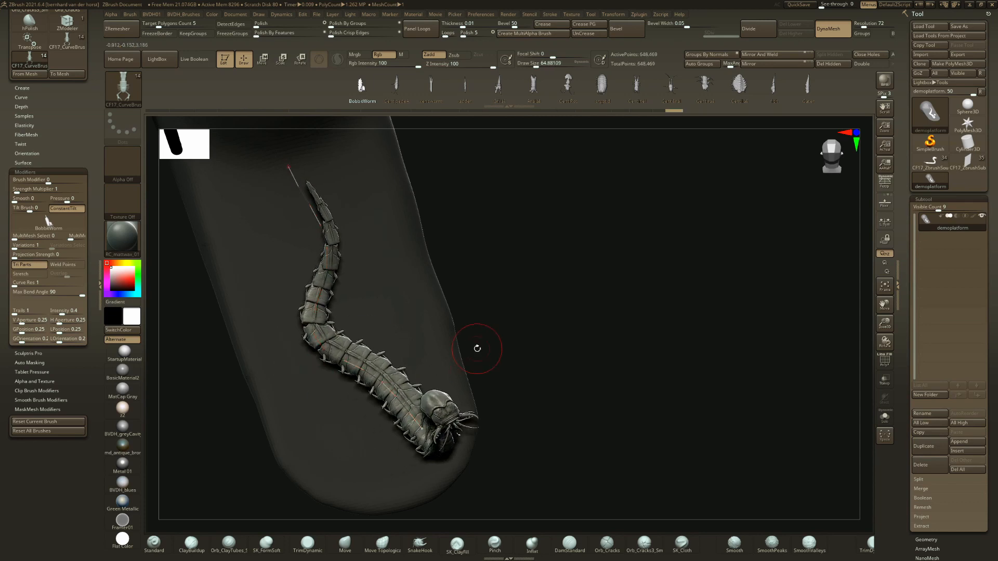
# - Set the brush's Curve Res to 15, update the worm, and pull its head end around to coil the body over the platform
pyautogui.moveTo(477, 348); pyautogui.dragTo(456, 332, button='right')
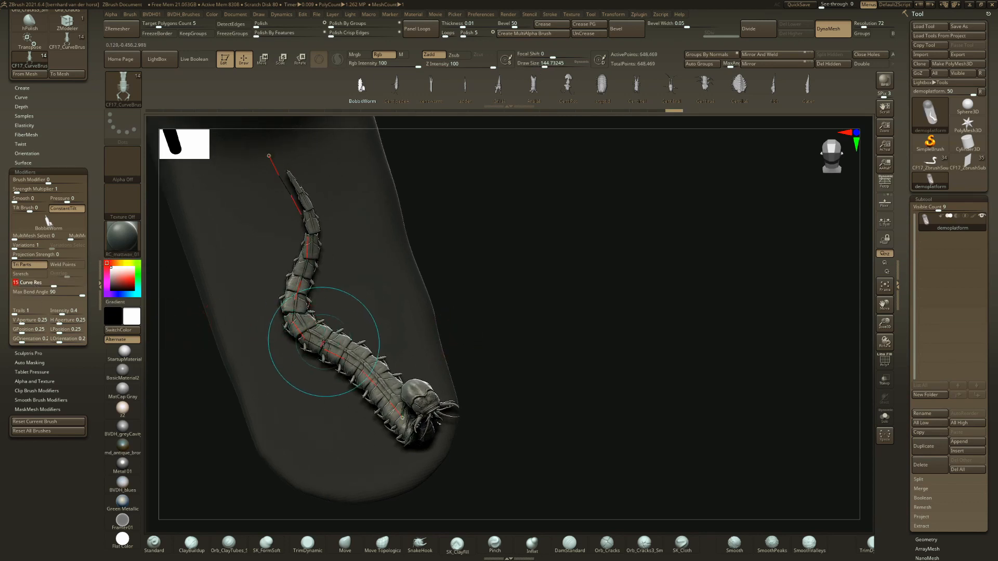
pyautogui.click(329, 350)
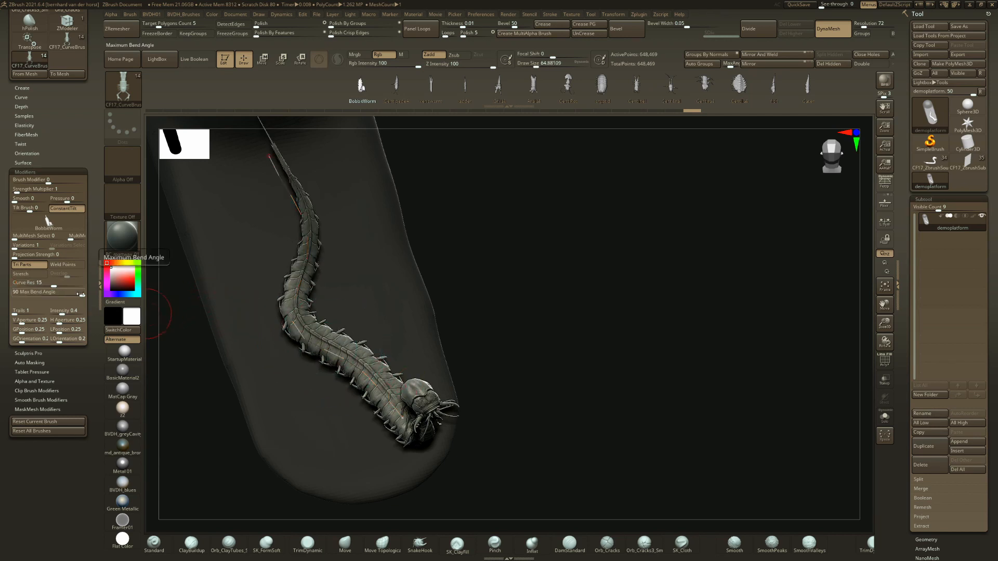
pyautogui.press(']')
pyautogui.press(']')
pyautogui.moveTo(403, 417)
pyautogui.mouseDown()
pyautogui.moveTo(384, 460)
pyautogui.moveTo(265, 345)
pyautogui.moveTo(312, 333)
pyautogui.moveTo(250, 343)
pyautogui.moveTo(223, 229)
pyautogui.moveTo(273, 352)
pyautogui.moveTo(324, 374)
pyautogui.mouseUp()
pyautogui.moveTo(325, 374); pyautogui.dragTo(167, 339, button='right')
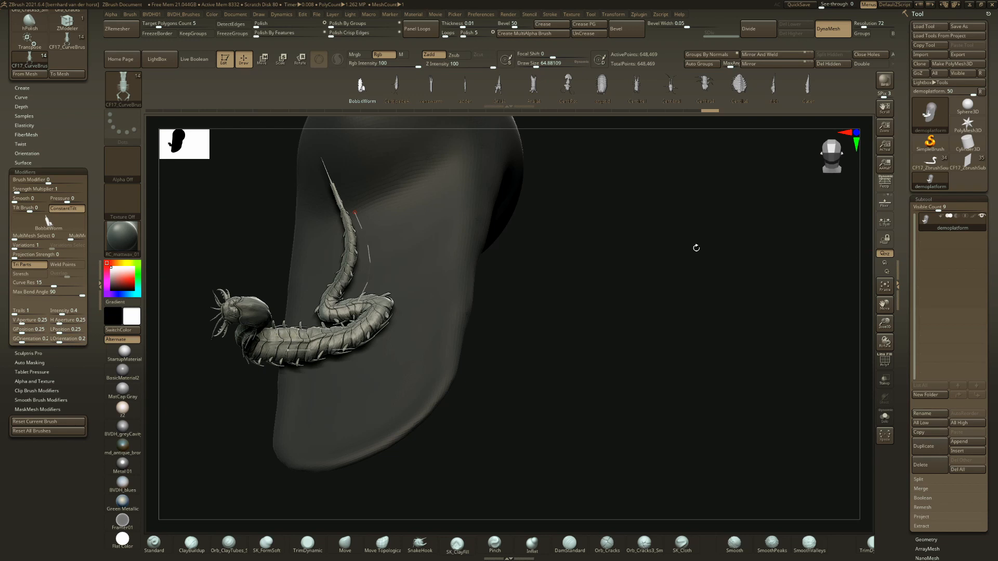
# - Undo the worm placements and bends step by step until the demo platform is bare
pyautogui.keyDown('alt'); pyautogui.moveTo(493, 260); pyautogui.dragTo(650, 291); pyautogui.keyUp('alt')
pyautogui.moveTo(483, 307); pyautogui.dragTo(520, 291)
pyautogui.keyDown('alt'); pyautogui.moveTo(520, 291); pyautogui.dragTo(462, 230); pyautogui.keyUp('alt')
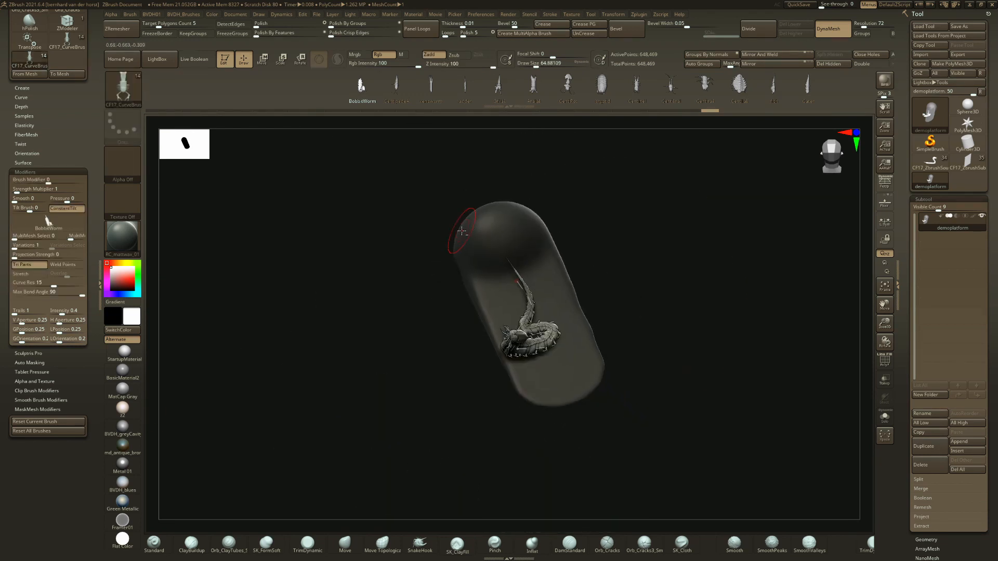
pyautogui.moveTo(462, 230)
pyautogui.keyDown('ctrl'); pyautogui.mouseDown(button='right')
pyautogui.moveTo(522, 341)
pyautogui.moveTo(535, 260)
pyautogui.moveTo(603, 250)
pyautogui.moveTo(502, 303)
pyautogui.moveTo(511, 384)
pyautogui.mouseUp(button='right'); pyautogui.keyUp('ctrl')
pyautogui.hotkey('ctrl', 'z')
pyautogui.hotkey('ctrl', 'z')
pyautogui.hotkey('ctrl', 'z')
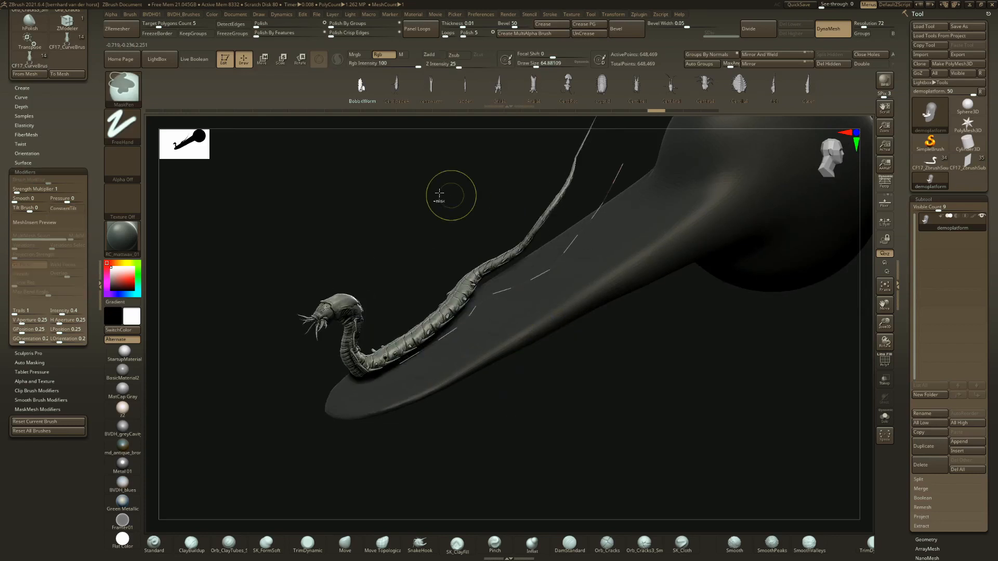
pyautogui.hotkey('ctrl', 'z')
pyautogui.hotkey('ctrl', 'z')
pyautogui.hotkey('ctrl', 'z')
pyautogui.hotkey('ctrl', 'z')
pyautogui.hotkey('ctrl', 'z')
pyautogui.hotkey('ctrl', 'z')
pyautogui.keyDown('alt'); pyautogui.moveTo(700, 234); pyautogui.dragTo(437, 399, button='right'); pyautogui.keyUp('alt')
pyautogui.hotkey('ctrl', 'z')
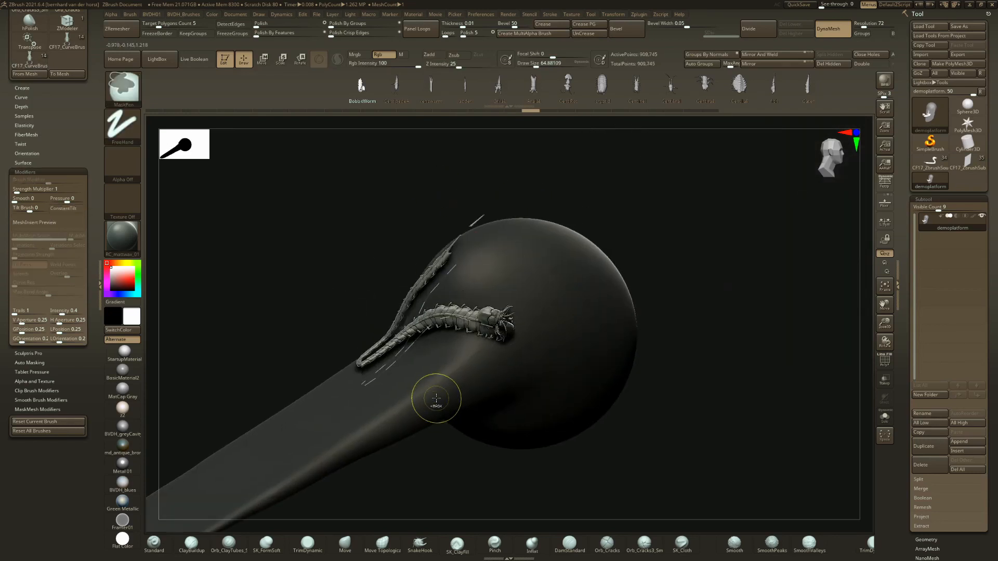
pyautogui.hotkey('ctrl', 'z')
pyautogui.hotkey('ctrl', 'z')
pyautogui.hotkey('ctrl', 'z')
pyautogui.hotkey('ctrl', 'z')
pyautogui.hotkey('ctrl', 'z')
pyautogui.hotkey('ctrl', 'z')
pyautogui.hotkey('ctrl', 'z')
pyautogui.hotkey('ctrl', 'z')
pyautogui.hotkey('ctrl', 'z')
pyautogui.hotkey('ctrl', 'z')
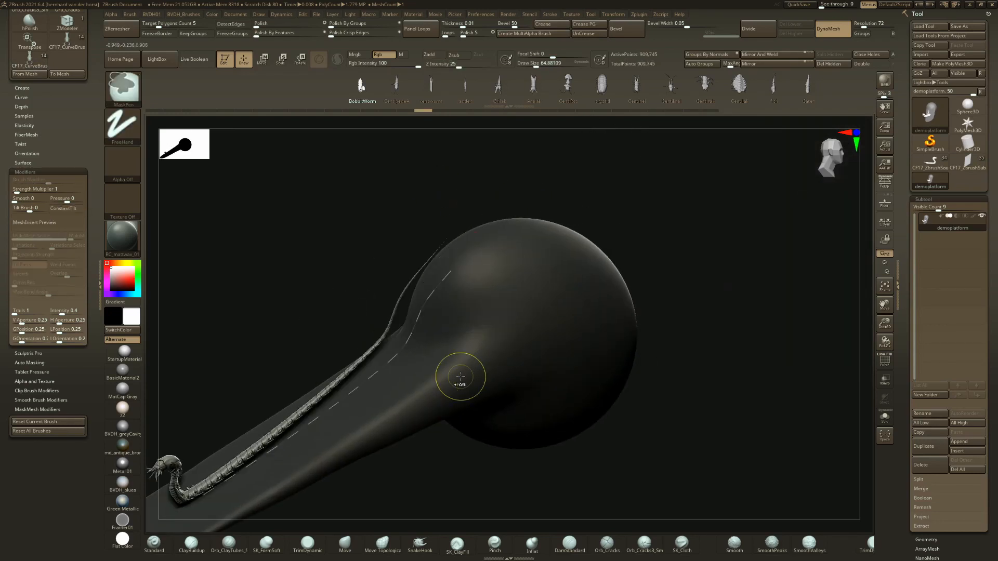
# - Choose the CentipedeA mesh, draw it from the sphere down the platform, and pull its head end toward the platform's tip
pyautogui.click(397, 84)
pyautogui.keyDown('alt'); pyautogui.moveTo(577, 374); pyautogui.dragTo(578, 296, button='right'); pyautogui.keyUp('alt')
pyautogui.moveTo(578, 297); pyautogui.dragTo(674, 203, button='right')
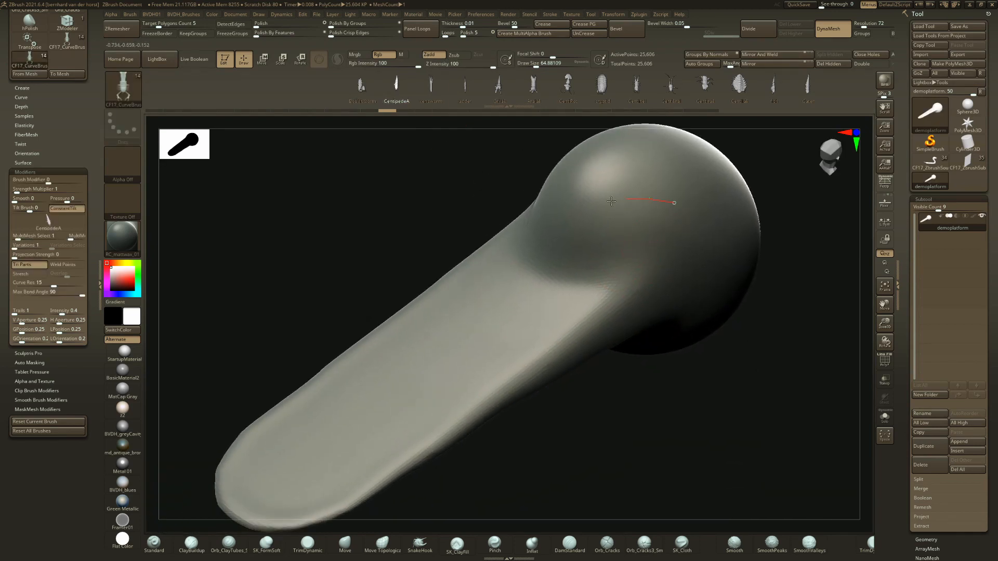
pyautogui.click(465, 365)
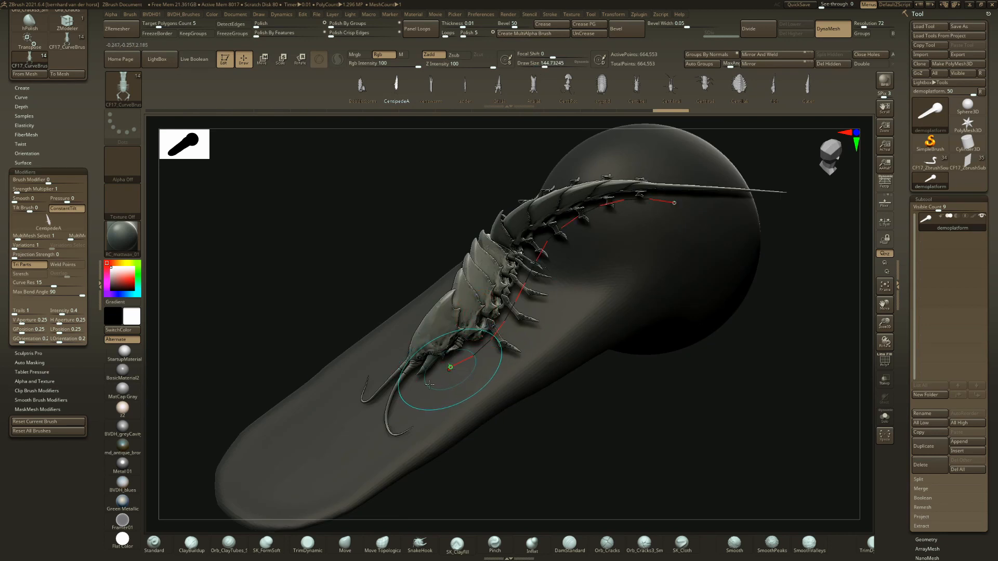
pyautogui.moveTo(450, 367); pyautogui.dragTo(335, 440)
# - Isolate the centipede and examine its head, legs and armour plates from several angles before showing the platform again
pyautogui.keyDown('alt'); pyautogui.moveTo(518, 362); pyautogui.dragTo(598, 208, button='right'); pyautogui.keyUp('alt')
pyautogui.keyDown('ctrl'); pyautogui.keyDown('shift'); pyautogui.click(595, 428); pyautogui.keyUp('shift'); pyautogui.keyUp('ctrl')
pyautogui.moveTo(579, 403); pyautogui.dragTo(588, 401, button='right')
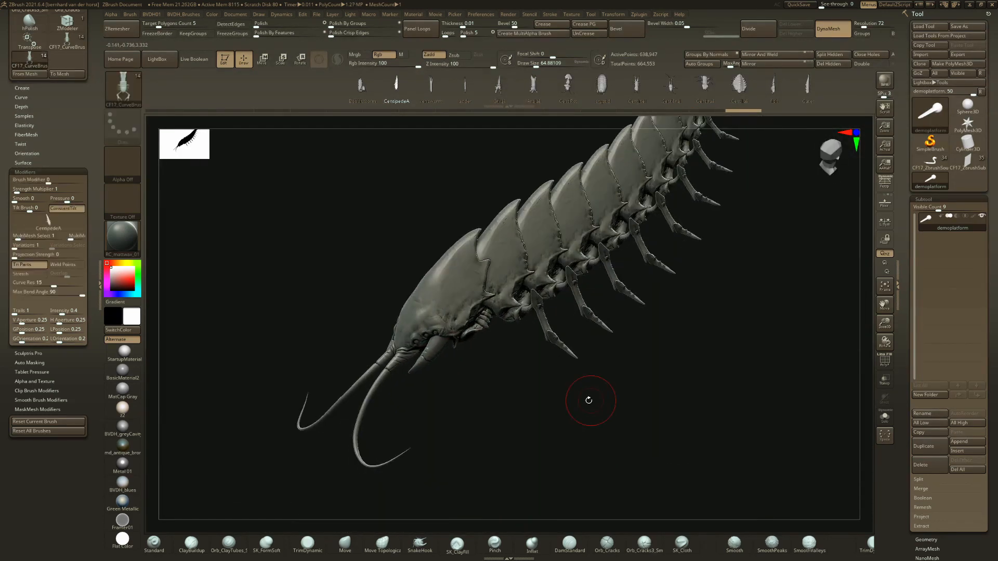
pyautogui.keyDown('ctrl'); pyautogui.keyDown('shift'); pyautogui.click(565, 394); pyautogui.keyUp('shift'); pyautogui.keyUp('ctrl')
pyautogui.keyDown('ctrl'); pyautogui.moveTo(507, 372); pyautogui.dragTo(530, 392, button='right'); pyautogui.keyUp('ctrl')
pyautogui.moveTo(530, 393); pyautogui.dragTo(587, 374, button='right')
pyautogui.keyDown('ctrl'); pyautogui.moveTo(587, 375); pyautogui.dragTo(571, 494, button='right'); pyautogui.keyUp('ctrl')
pyautogui.moveTo(645, 374)
pyautogui.mouseDown(button='right')
pyautogui.moveTo(521, 345)
pyautogui.moveTo(499, 364)
pyautogui.mouseUp(button='right')
pyautogui.keyDown('alt'); pyautogui.moveTo(712, 385); pyautogui.dragTo(512, 382, button='right'); pyautogui.keyUp('alt')
pyautogui.moveTo(512, 382)
pyautogui.mouseDown(button='right')
pyautogui.moveTo(541, 424)
pyautogui.moveTo(530, 364)
pyautogui.moveTo(512, 354)
pyautogui.mouseUp(button='right')
pyautogui.moveTo(512, 354)
pyautogui.keyDown('ctrl'); pyautogui.mouseDown(button='right')
pyautogui.moveTo(515, 427)
pyautogui.moveTo(423, 382)
pyautogui.mouseUp(button='right'); pyautogui.keyUp('ctrl')
pyautogui.moveTo(484, 398)
pyautogui.mouseDown(button='right')
pyautogui.moveTo(548, 432)
pyautogui.moveTo(528, 413)
pyautogui.mouseUp(button='right')
pyautogui.keyDown('ctrl'); pyautogui.moveTo(445, 390); pyautogui.dragTo(434, 323, button='right'); pyautogui.keyUp('ctrl')
pyautogui.moveTo(340, 406)
pyautogui.mouseDown()
pyautogui.moveTo(396, 445)
pyautogui.moveTo(484, 447)
pyautogui.mouseUp()
pyautogui.hotkey('ctrl', 'z')
# - Rebuild the centipede at several Draw Sizes, including 56.467 and 28.75, and pull its head end to the platform's tip
pyautogui.press('space')
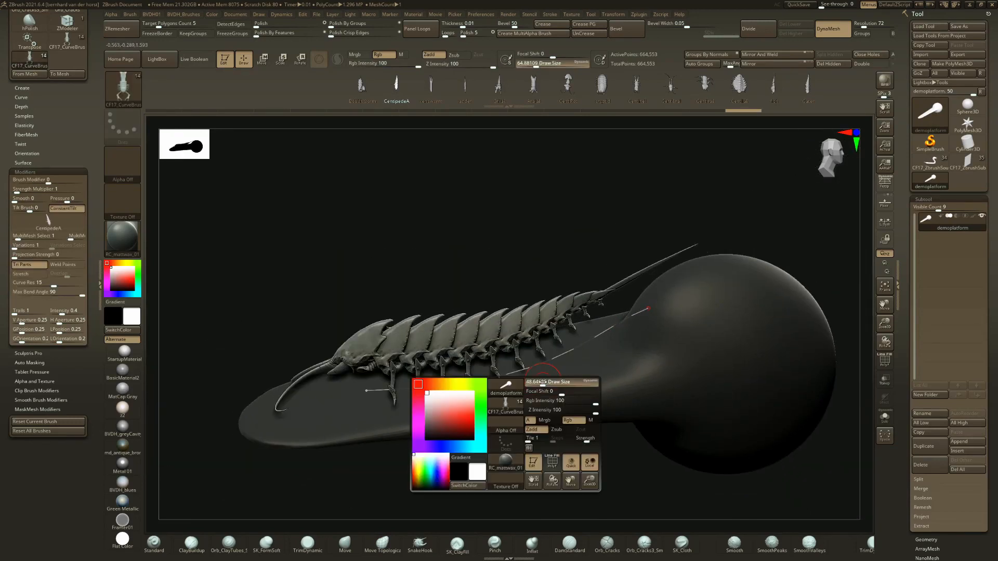
pyautogui.click(535, 382)
pyautogui.click(523, 371)
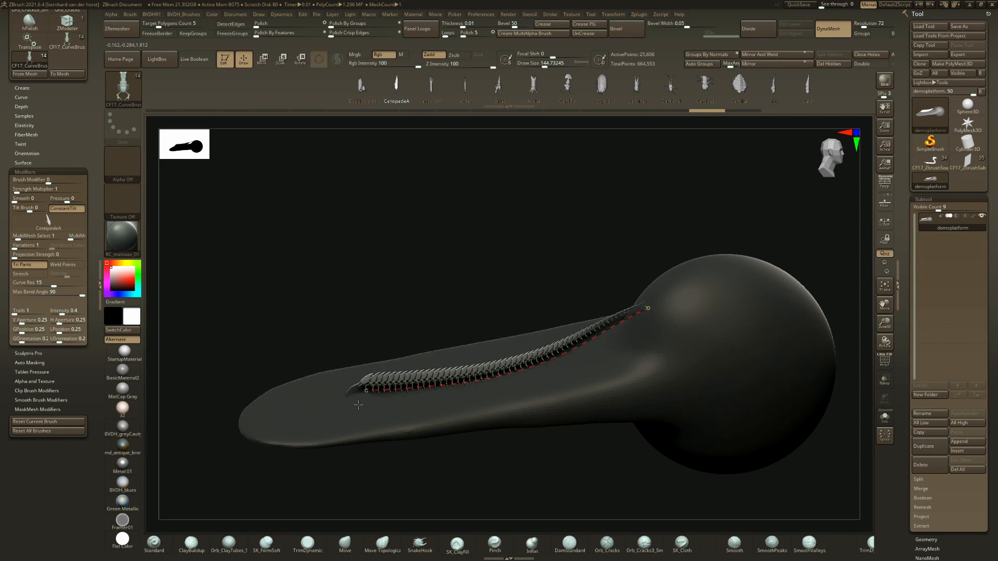
pyautogui.moveTo(359, 405)
pyautogui.mouseDown(button='right')
pyautogui.moveTo(436, 417)
pyautogui.moveTo(463, 338)
pyautogui.mouseUp(button='right')
pyautogui.press('space')
pyautogui.click(471, 296)
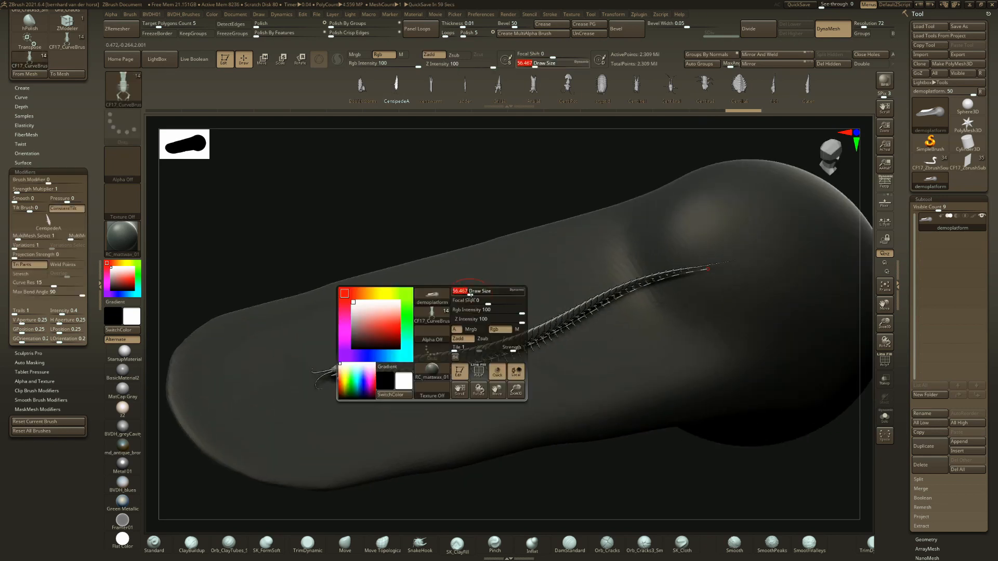
pyautogui.click(513, 353)
pyautogui.press('space')
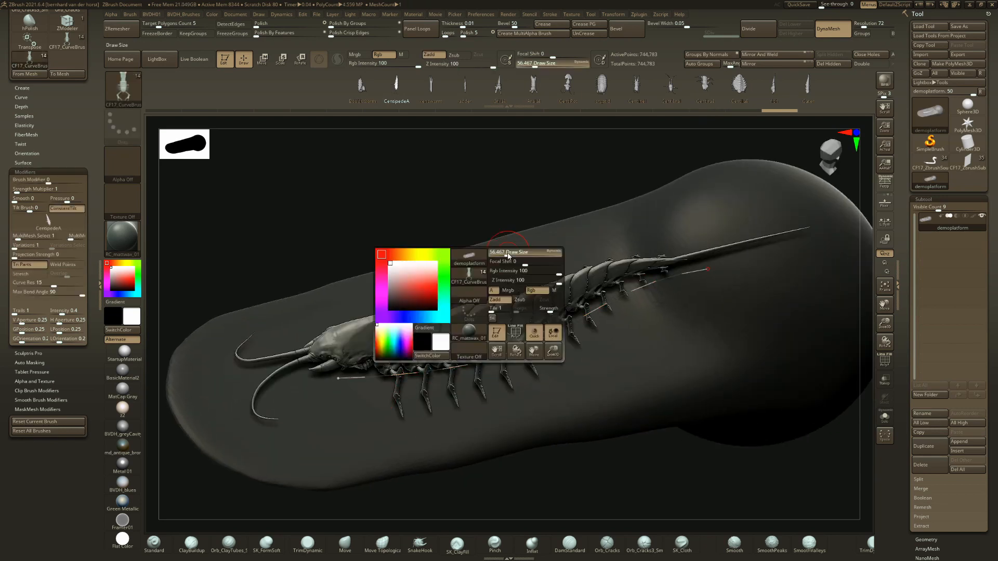
pyautogui.click(550, 338)
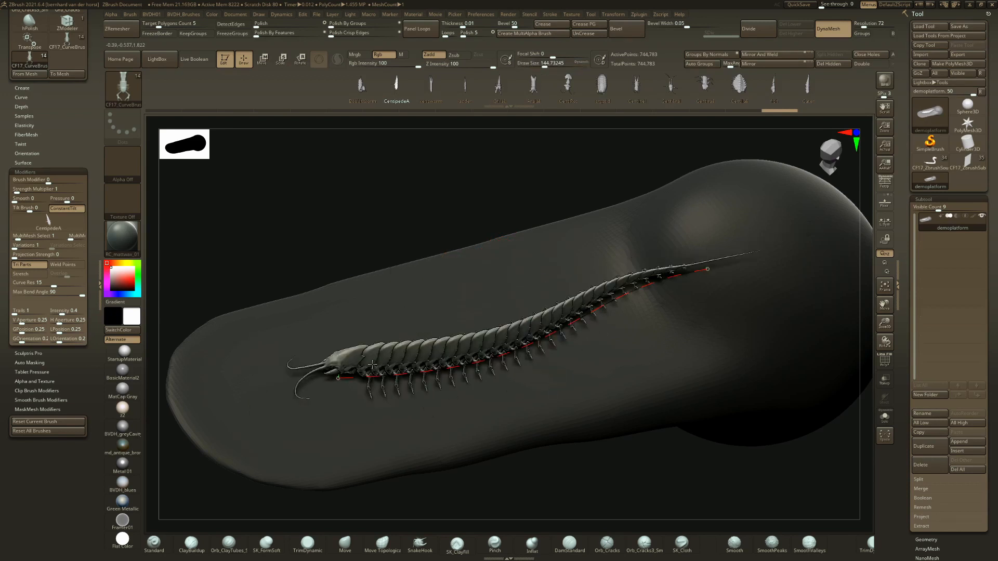
pyautogui.moveTo(329, 378); pyautogui.dragTo(217, 429)
# - Replace the centipede on the existing curve with the xenoworm mesh
pyautogui.click(442, 99)
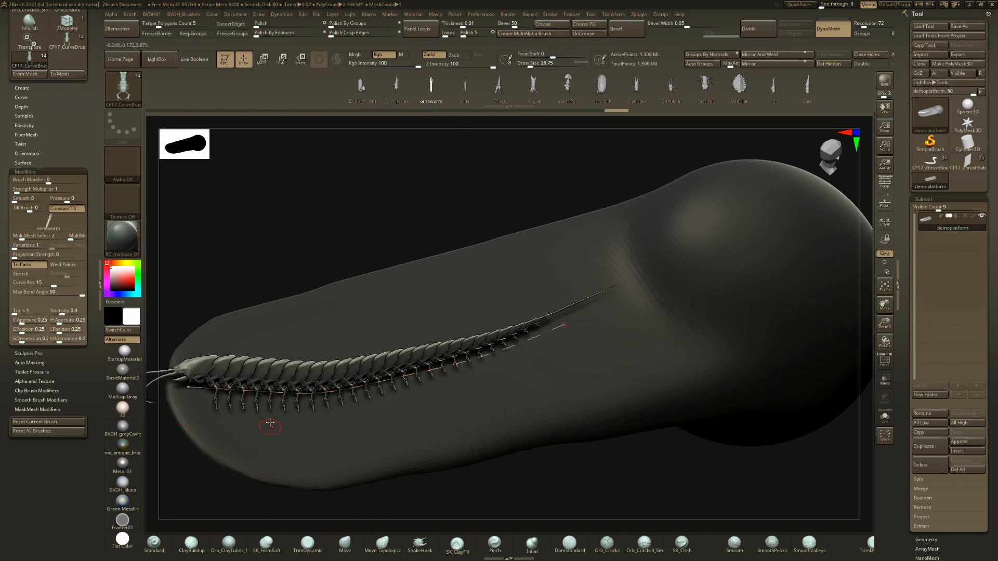
pyautogui.click(305, 393)
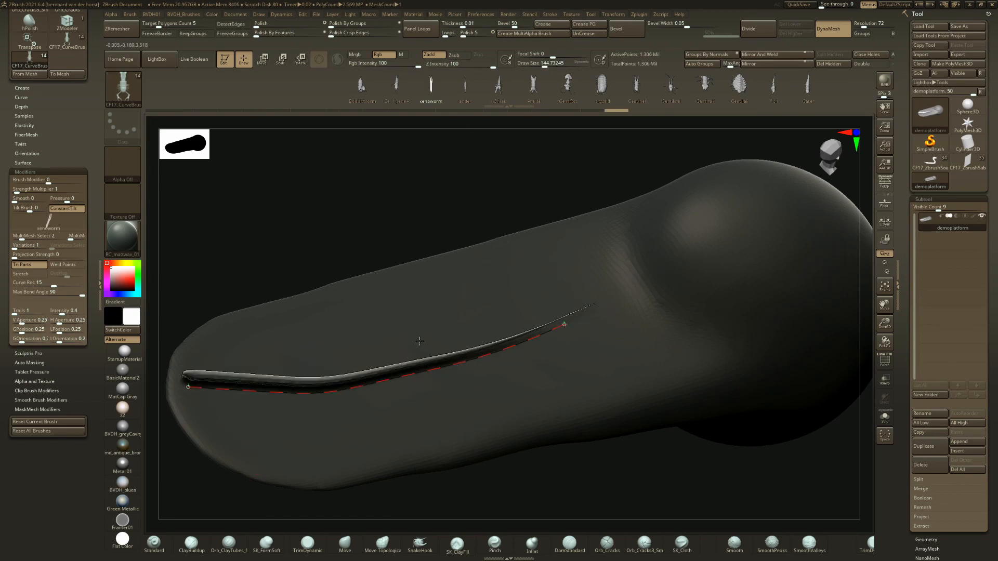
pyautogui.moveTo(170, 367)
pyautogui.keyDown('alt'); pyautogui.mouseDown(button='right')
pyautogui.moveTo(363, 316)
pyautogui.moveTo(385, 390)
pyautogui.mouseUp(button='right'); pyautogui.keyUp('alt')
pyautogui.moveTo(447, 390); pyautogui.dragTo(520, 249, button='right')
pyautogui.keyDown('alt'); pyautogui.moveTo(591, 242); pyautogui.dragTo(409, 289, button='right'); pyautogui.keyUp('alt')
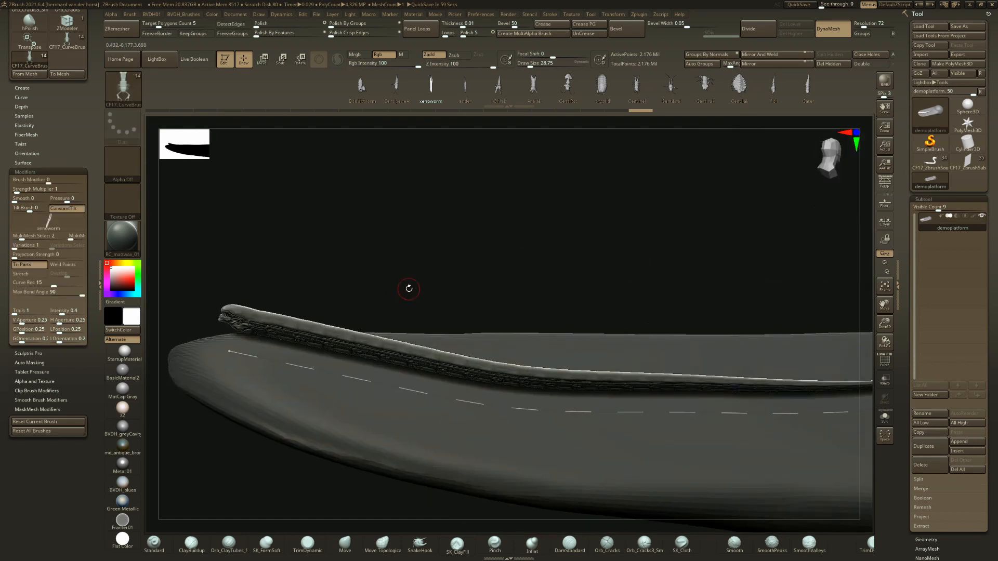
# - Raise the Draw Size to about 97 and update the xenoworm along its curve as a larger body
pyautogui.rightClick(409, 289)
pyautogui.click(477, 409)
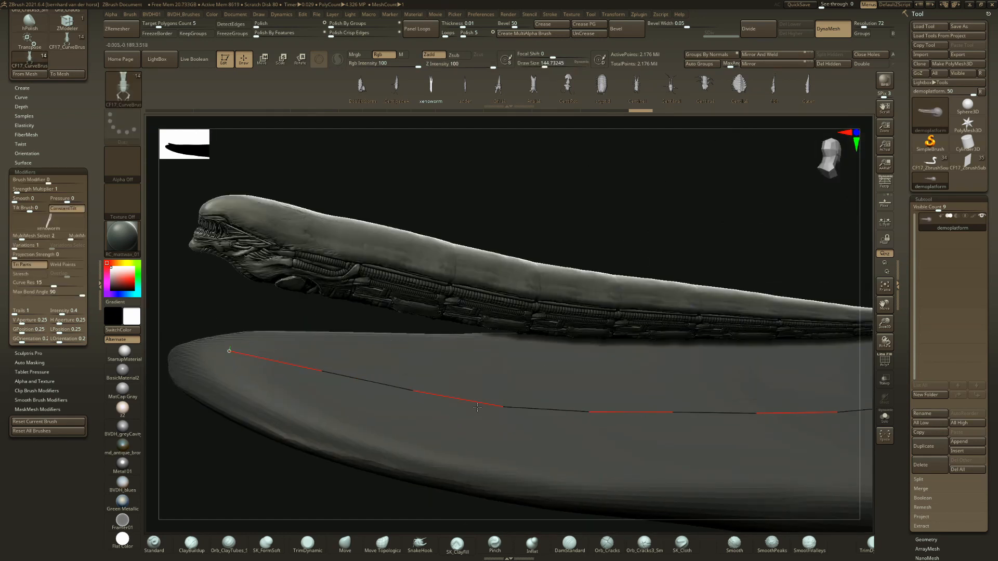
pyautogui.keyDown('ctrl'); pyautogui.moveTo(478, 408); pyautogui.dragTo(494, 335, button='right'); pyautogui.keyUp('ctrl')
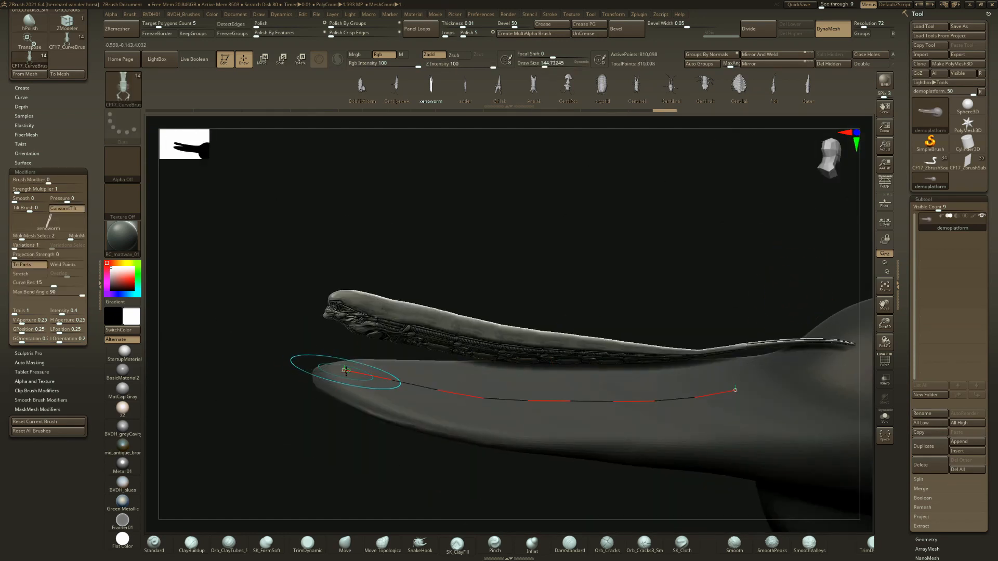
pyautogui.keyDown('ctrl'); pyautogui.moveTo(307, 376); pyautogui.dragTo(303, 372, button='right'); pyautogui.keyUp('ctrl')
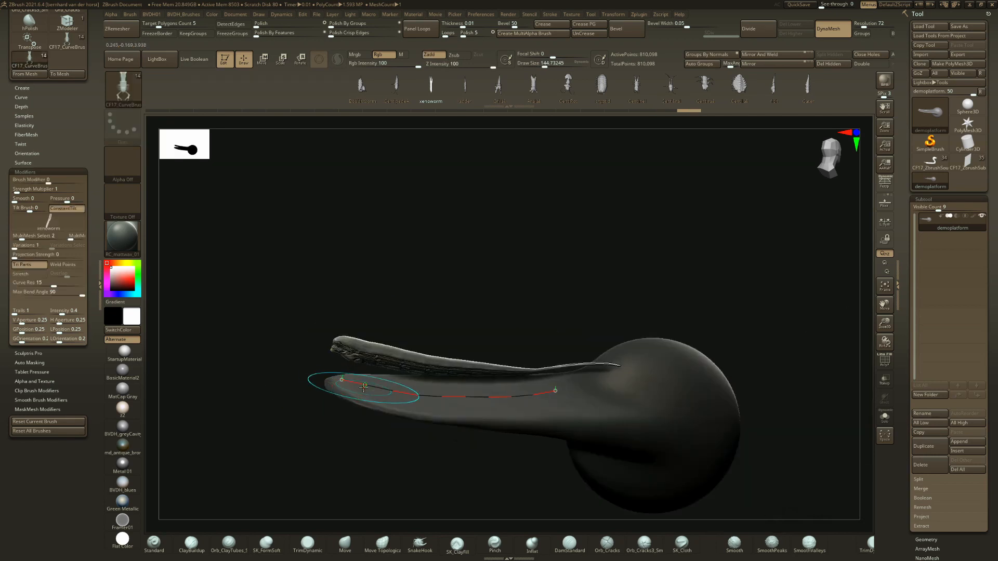
# - Try bending the xenoworm by lifting its head end off the platform and stretching it forward in an arch
pyautogui.moveTo(343, 380)
pyautogui.mouseDown()
pyautogui.moveTo(359, 327)
pyautogui.moveTo(411, 292)
pyautogui.moveTo(476, 276)
pyautogui.moveTo(498, 226)
pyautogui.mouseUp()
pyautogui.moveTo(451, 203); pyautogui.dragTo(338, 327)
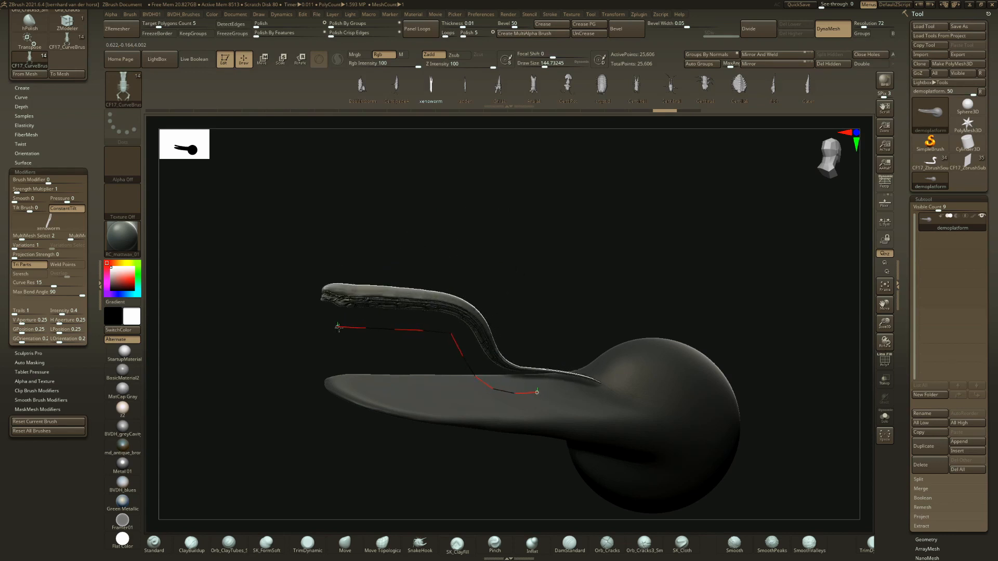
pyautogui.keyDown('ctrl'); pyautogui.moveTo(411, 327); pyautogui.dragTo(442, 378, button='right'); pyautogui.keyUp('ctrl')
pyautogui.moveTo(442, 378); pyautogui.dragTo(280, 300)
pyautogui.keyDown('ctrl'); pyautogui.moveTo(280, 300); pyautogui.dragTo(525, 384, button='right'); pyautogui.keyUp('ctrl')
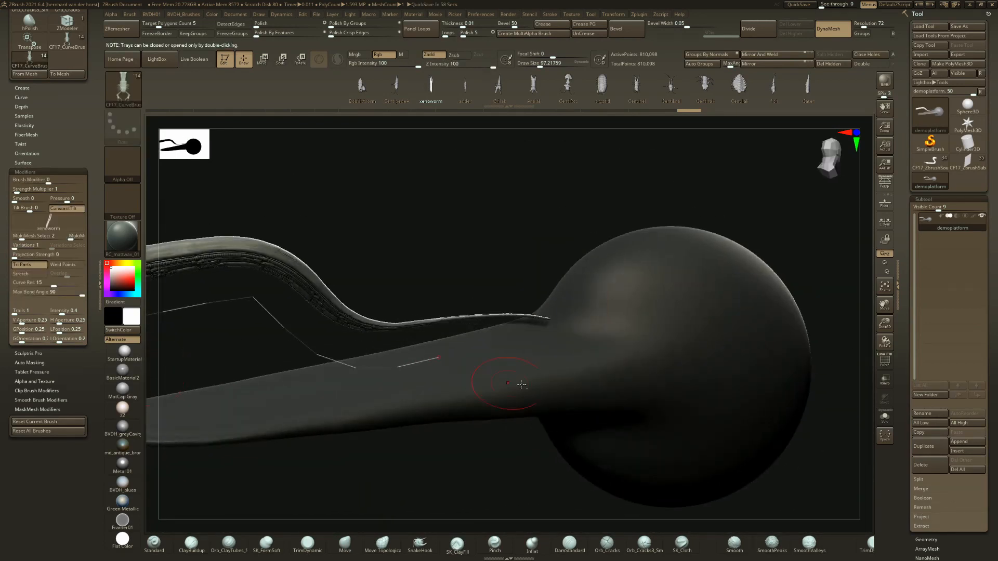
pyautogui.keyDown('alt'); pyautogui.moveTo(301, 347); pyautogui.dragTo(794, 396); pyautogui.keyUp('alt')
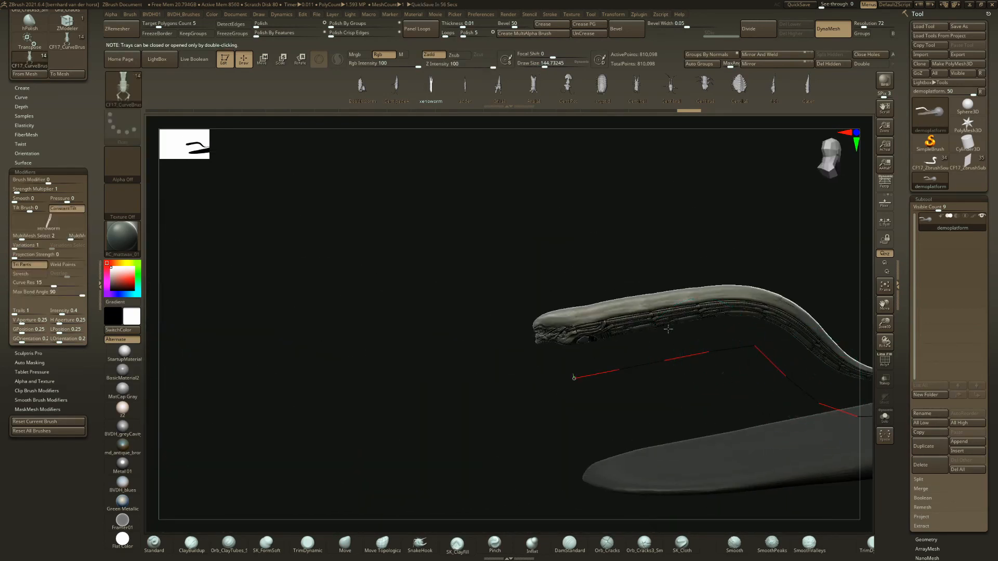
pyautogui.moveTo(703, 354)
pyautogui.mouseDown()
pyautogui.moveTo(645, 320)
pyautogui.moveTo(515, 369)
pyautogui.moveTo(556, 402)
pyautogui.mouseUp()
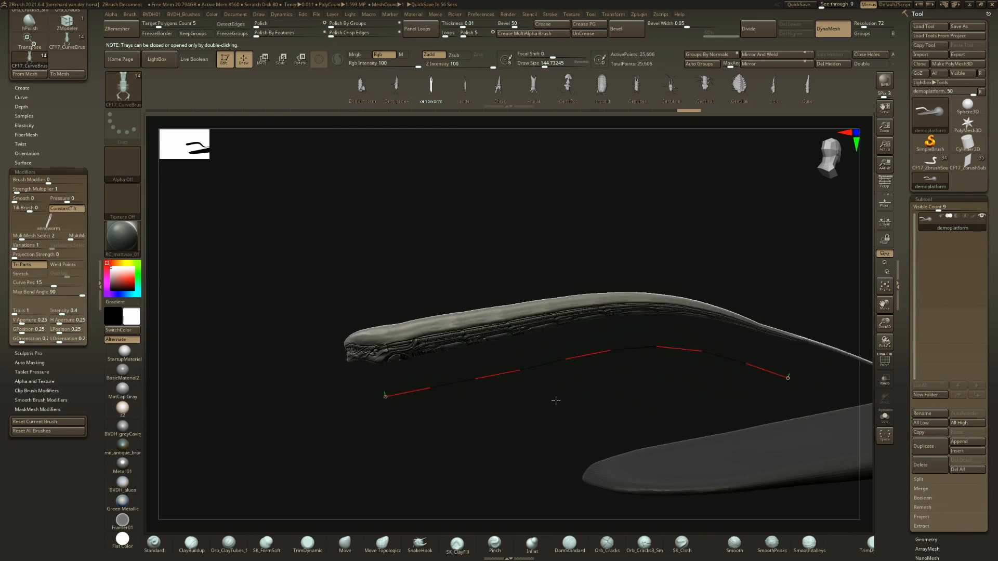
pyautogui.moveTo(733, 464)
pyautogui.keyDown('alt'); pyautogui.mouseDown(button='right')
pyautogui.moveTo(385, 437)
pyautogui.moveTo(374, 392)
pyautogui.mouseUp(button='right'); pyautogui.keyUp('alt')
pyautogui.moveTo(431, 395)
pyautogui.mouseDown()
pyautogui.moveTo(535, 373)
pyautogui.moveTo(516, 367)
pyautogui.mouseUp()
# - Undo back to the centipede on the platform and replace it along the same curve with the adder mesh
pyautogui.hotkey('ctrl', 'z')
pyautogui.hotkey('ctrl', 'z')
pyautogui.moveTo(576, 240)
pyautogui.keyDown('alt'); pyautogui.mouseDown(button='right')
pyautogui.moveTo(525, 191)
pyautogui.moveTo(466, 435)
pyautogui.mouseUp(button='right'); pyautogui.keyUp('alt')
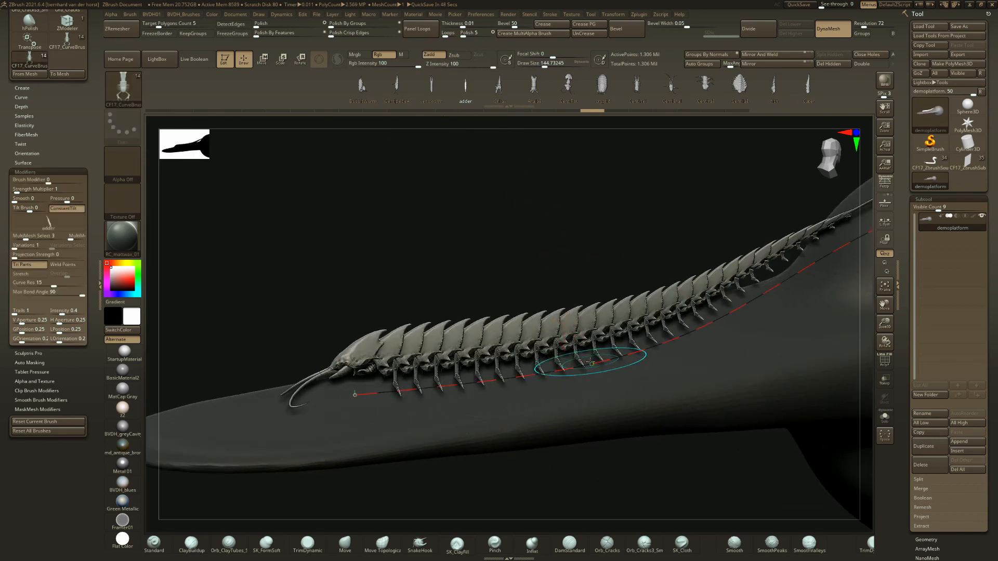
pyautogui.click(590, 362)
pyautogui.keyDown('ctrl'); pyautogui.moveTo(536, 339); pyautogui.dragTo(597, 338, button='right'); pyautogui.keyUp('ctrl')
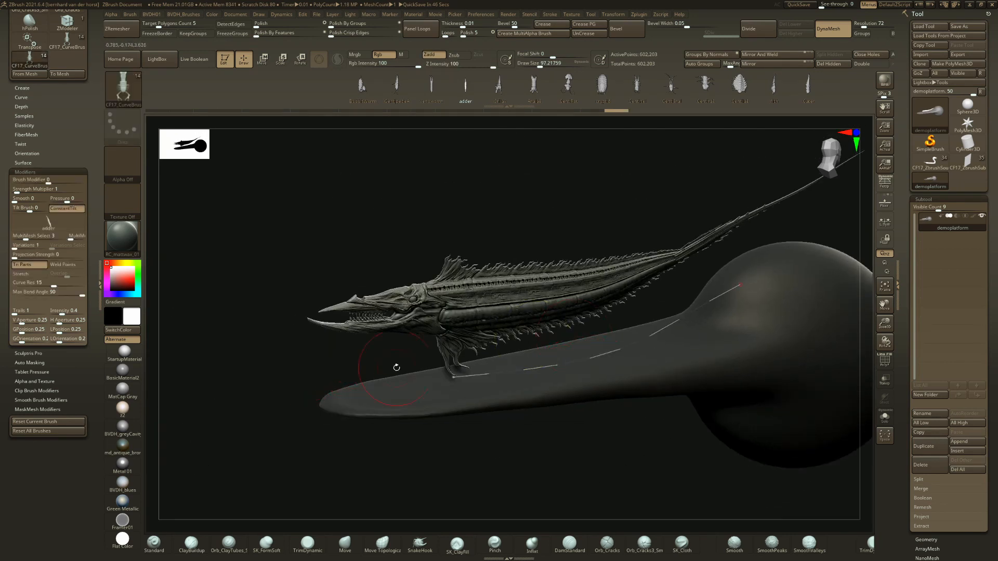
pyautogui.moveTo(525, 206); pyautogui.dragTo(465, 211, button='right')
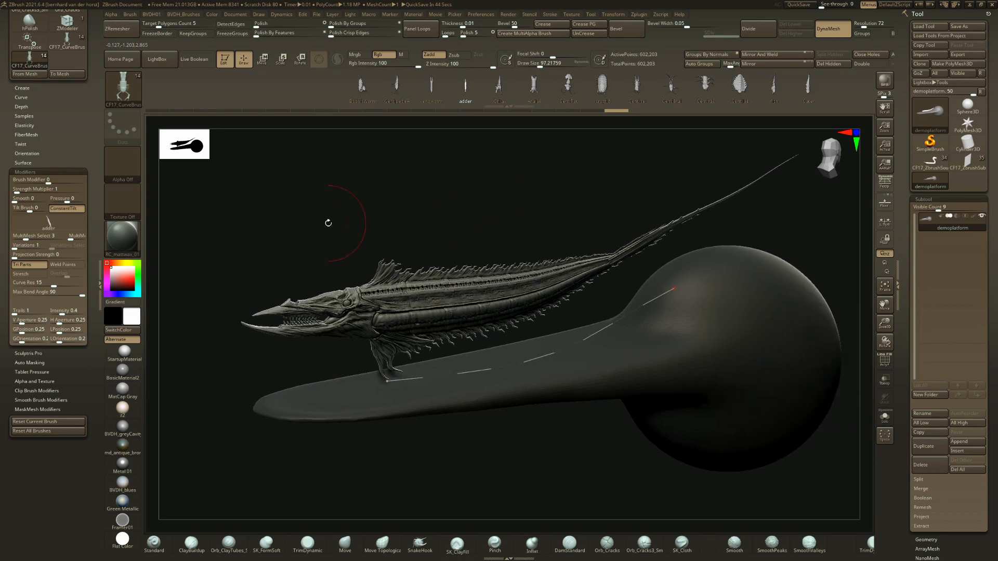
# - Set the Draw Size to about 49, update the adder along its curve, and try raising its head end into an arch
pyautogui.scroll(10, 62, 255)
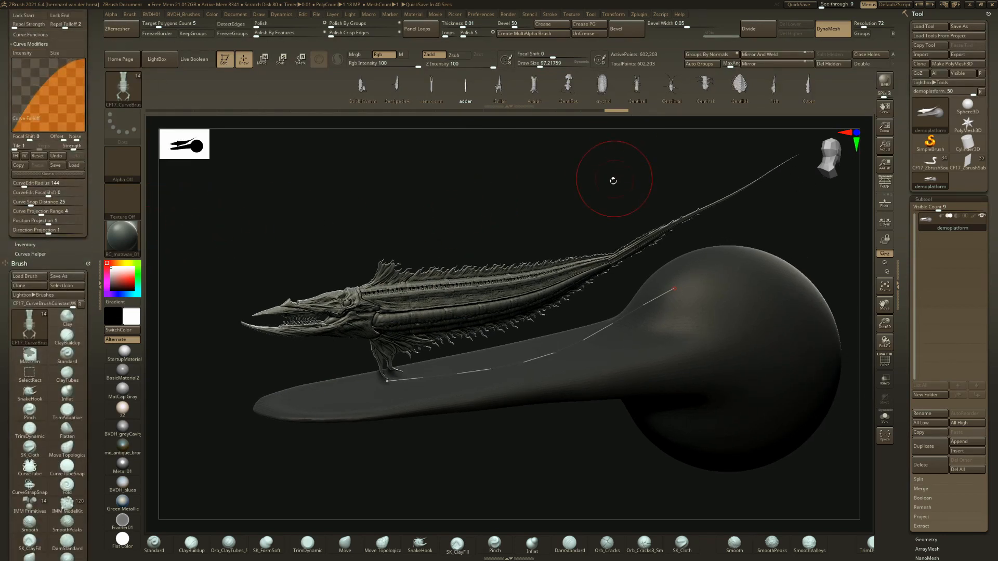
pyautogui.press('space')
pyautogui.moveTo(512, 206); pyautogui.dragTo(503, 206)
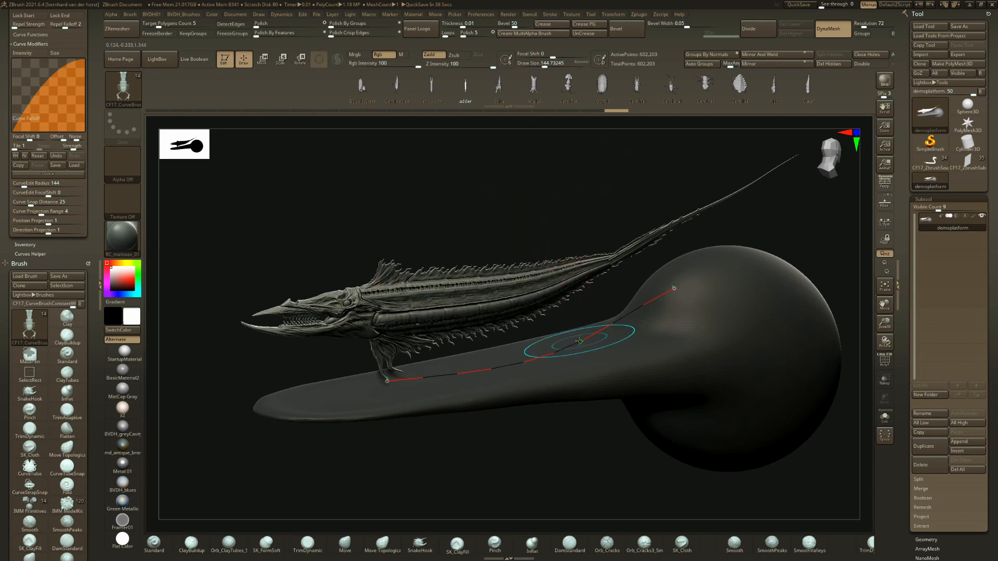
pyautogui.click(580, 342)
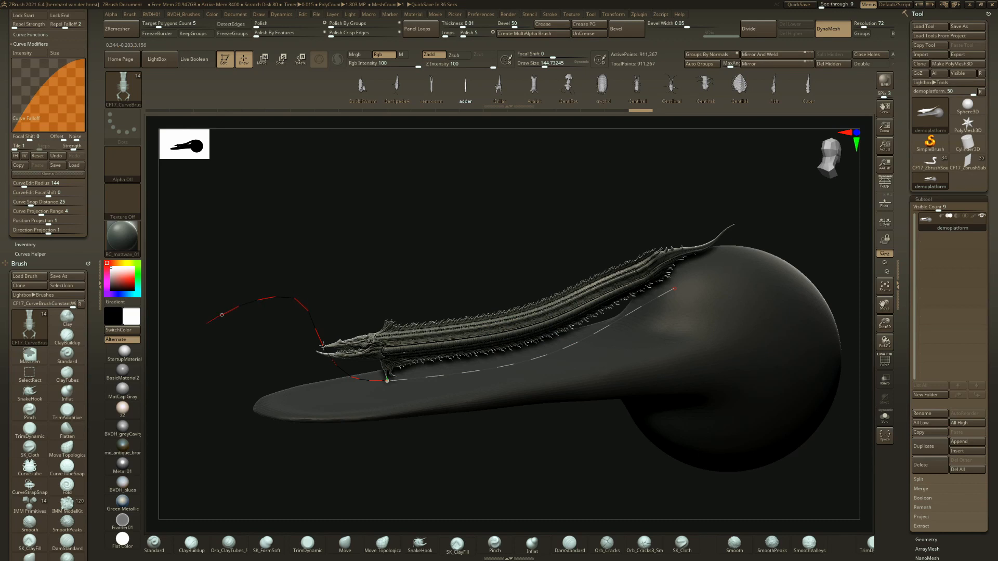
# - Undo the adder's head bend, then rebuild it along its curve at Draw Size 28.75 and at a much larger size
pyautogui.keyDown('alt'); pyautogui.moveTo(477, 279); pyautogui.dragTo(561, 272); pyautogui.keyUp('alt')
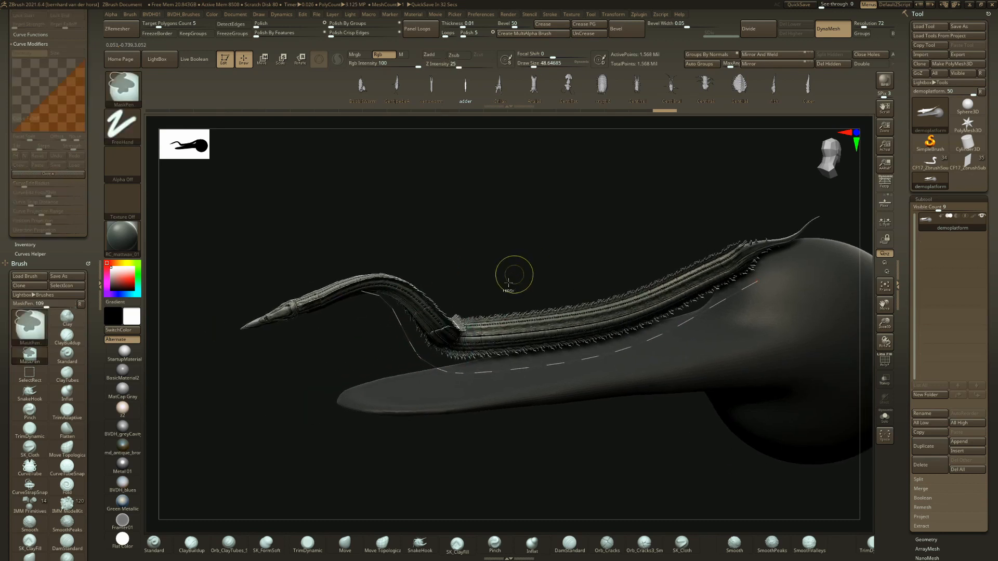
pyautogui.hotkey('ctrl', 'z')
pyautogui.press('space')
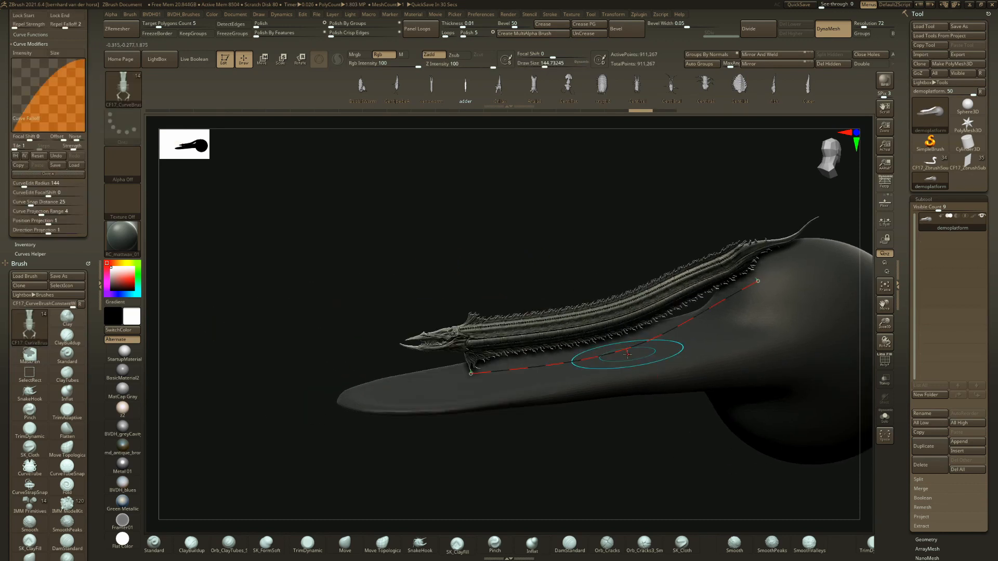
pyautogui.click(626, 355)
pyautogui.press('space')
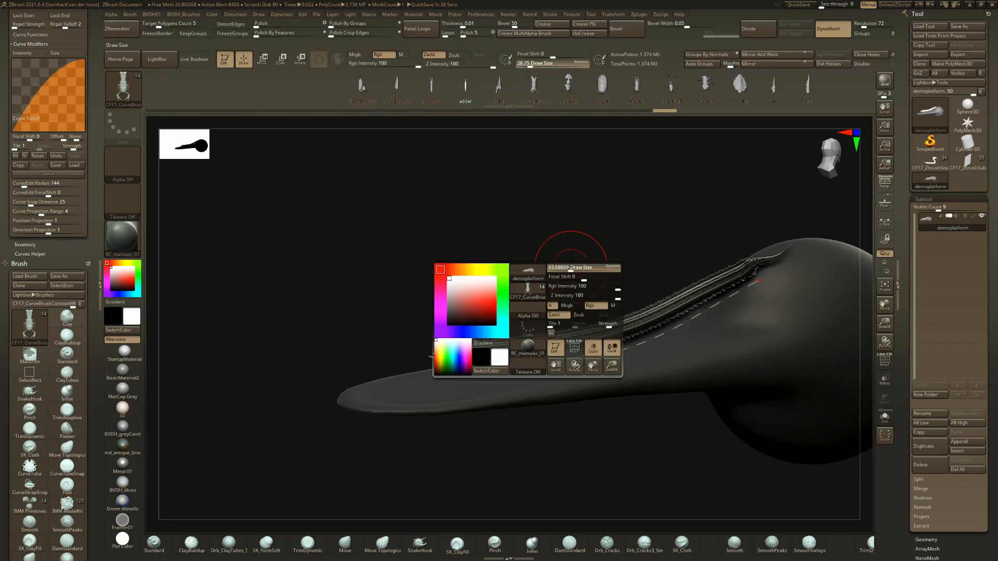
pyautogui.click(596, 356)
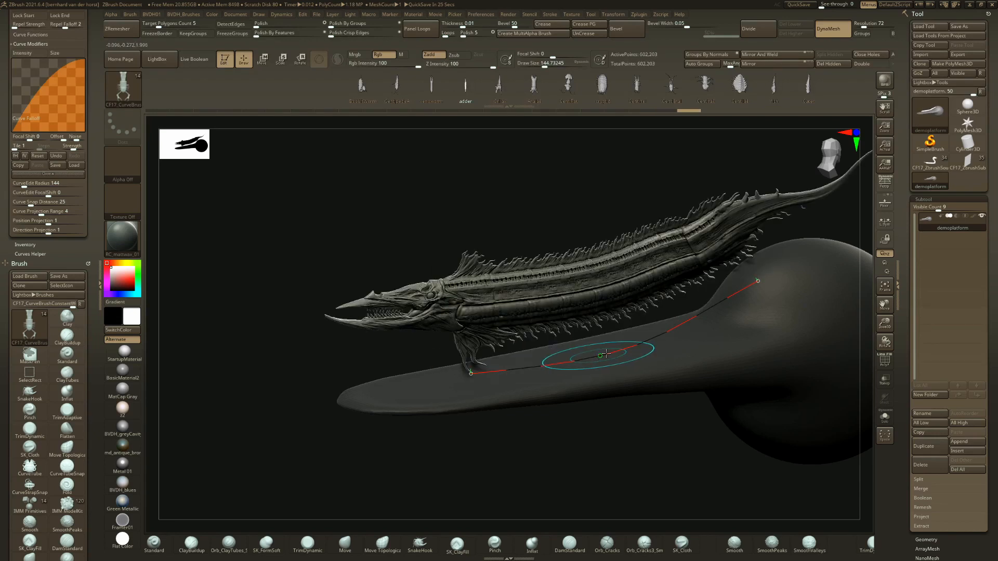
# - Try to stretch the adder by pulling the head end of its curve forward past the platform's tip
pyautogui.moveTo(469, 372); pyautogui.dragTo(497, 372, button='right')
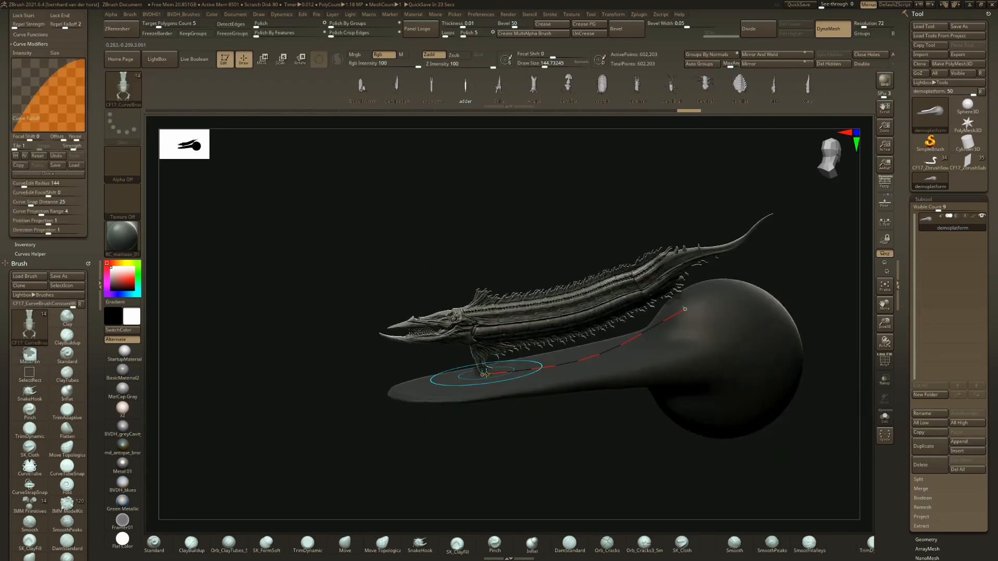
pyautogui.moveTo(485, 374); pyautogui.dragTo(331, 384)
pyautogui.moveTo(331, 383)
pyautogui.keyDown('ctrl'); pyautogui.mouseDown(button='right')
pyautogui.moveTo(336, 405)
pyautogui.moveTo(455, 306)
pyautogui.moveTo(519, 364)
pyautogui.moveTo(458, 401)
pyautogui.moveTo(469, 371)
pyautogui.moveTo(674, 329)
pyautogui.mouseUp(button='right'); pyautogui.keyUp('ctrl')
pyautogui.moveTo(448, 383); pyautogui.dragTo(344, 299, button='right')
# - Undo the adder insertions and bends until only the bare platform remains
pyautogui.hotkey('ctrl', 'z')
pyautogui.hotkey('ctrl', 'z')
pyautogui.hotkey('ctrl', 'z')
pyautogui.hotkey('ctrl', 'z')
pyautogui.hotkey('ctrl', 'z')
pyautogui.hotkey('ctrl', 'z')
pyautogui.hotkey('ctrl', 'z')
pyautogui.hotkey('ctrl', 'z')
pyautogui.hotkey('ctrl', 'z')
pyautogui.hotkey('ctrl', 'z')
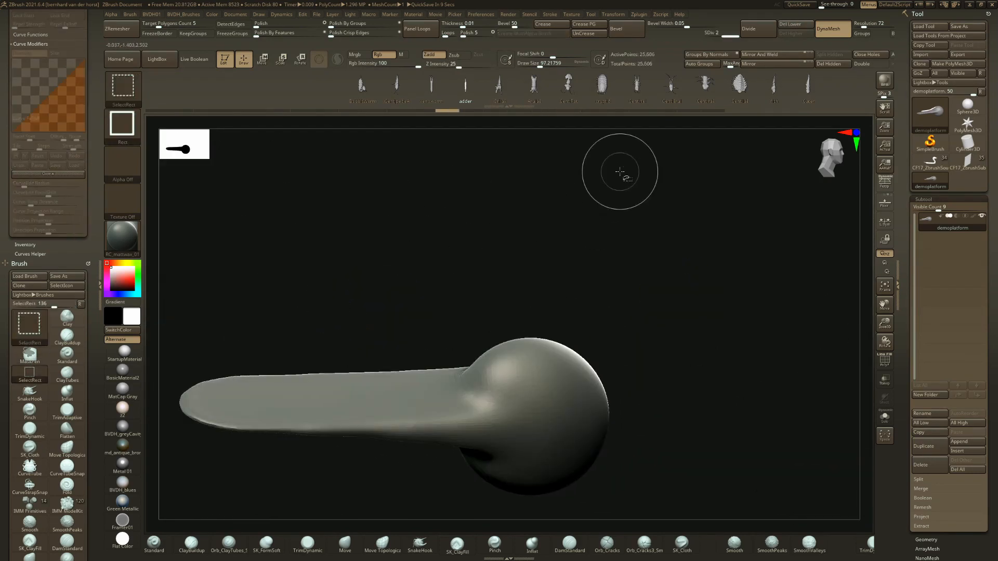
# - Choose the Gnak mesh, set the Draw Size to about 46, and draw a winding curve around the platform's sphere
pyautogui.click(498, 85)
pyautogui.keyDown('alt'); pyautogui.moveTo(534, 317); pyautogui.dragTo(503, 216, button='right'); pyautogui.keyUp('alt')
pyautogui.keyDown('ctrl'); pyautogui.moveTo(504, 216); pyautogui.dragTo(481, 341, button='right'); pyautogui.keyUp('ctrl')
pyautogui.press('space')
pyautogui.moveTo(522, 292); pyautogui.dragTo(513, 291)
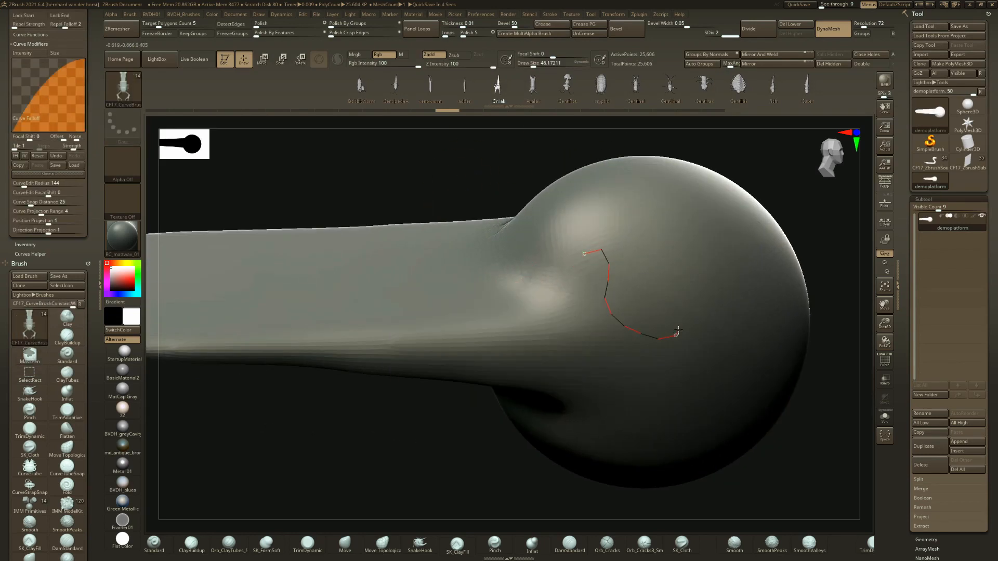
pyautogui.moveTo(710, 271)
pyautogui.keyDown('alt'); pyautogui.mouseDown(button='right')
pyautogui.moveTo(642, 277)
pyautogui.moveTo(632, 290)
pyautogui.mouseUp(button='right'); pyautogui.keyUp('alt')
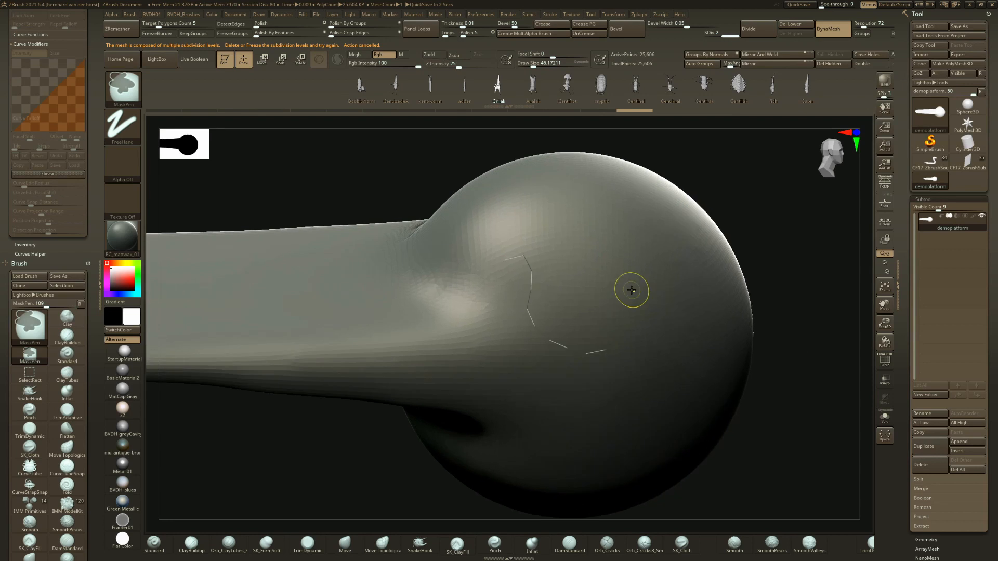
pyautogui.press('Escape')
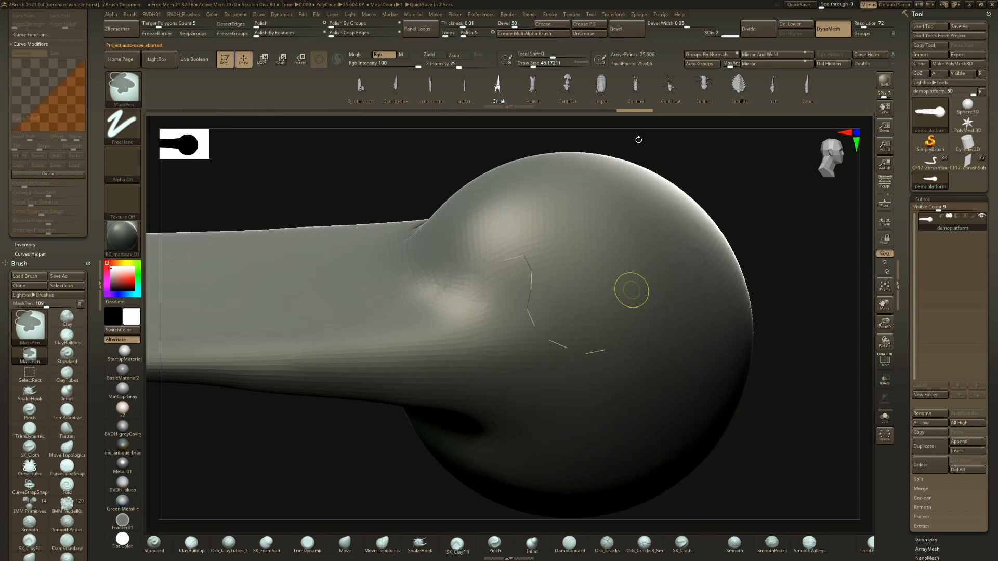
pyautogui.click(703, 82)
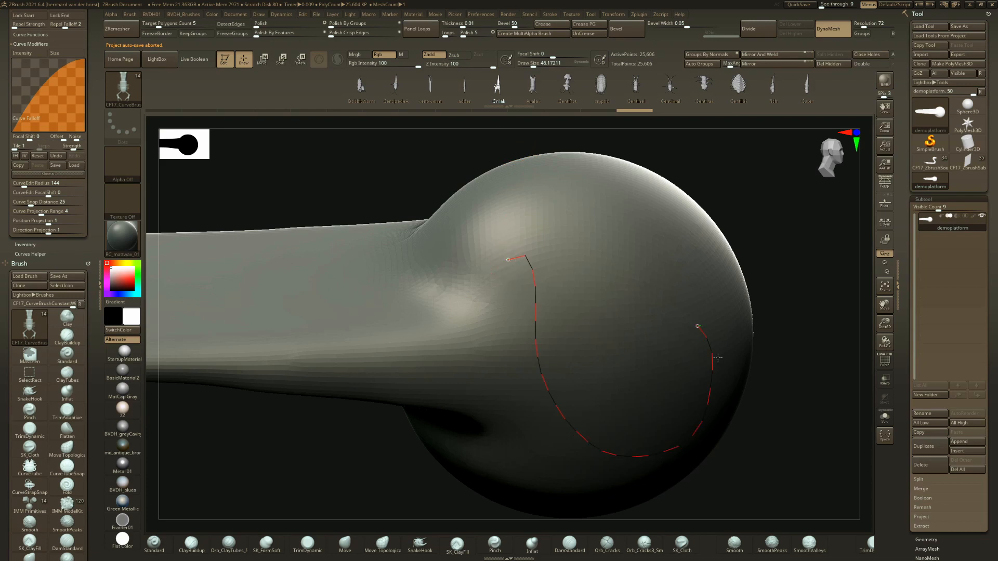
# - Set the Draw Size to about 77, rebuild the coiled Gnak mesh at that size, and undo the last change
pyautogui.moveTo(645, 362)
pyautogui.mouseDown(button='right')
pyautogui.moveTo(623, 348)
pyautogui.moveTo(641, 312)
pyautogui.moveTo(652, 351)
pyautogui.moveTo(637, 336)
pyautogui.moveTo(659, 339)
pyautogui.moveTo(622, 397)
pyautogui.moveTo(564, 448)
pyautogui.moveTo(574, 481)
pyautogui.moveTo(519, 291)
pyautogui.moveTo(465, 329)
pyautogui.moveTo(490, 334)
pyautogui.moveTo(561, 290)
pyautogui.moveTo(326, 214)
pyautogui.mouseUp(button='right')
pyautogui.moveTo(477, 376); pyautogui.dragTo(483, 382, button='right')
pyautogui.press('space')
pyautogui.moveTo(591, 366); pyautogui.dragTo(598, 366)
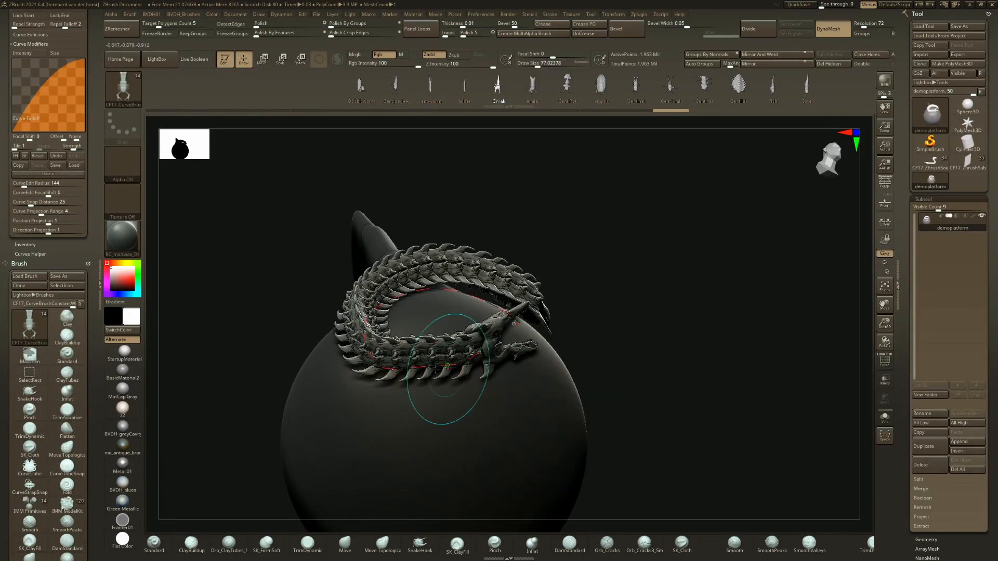
pyautogui.click(389, 368)
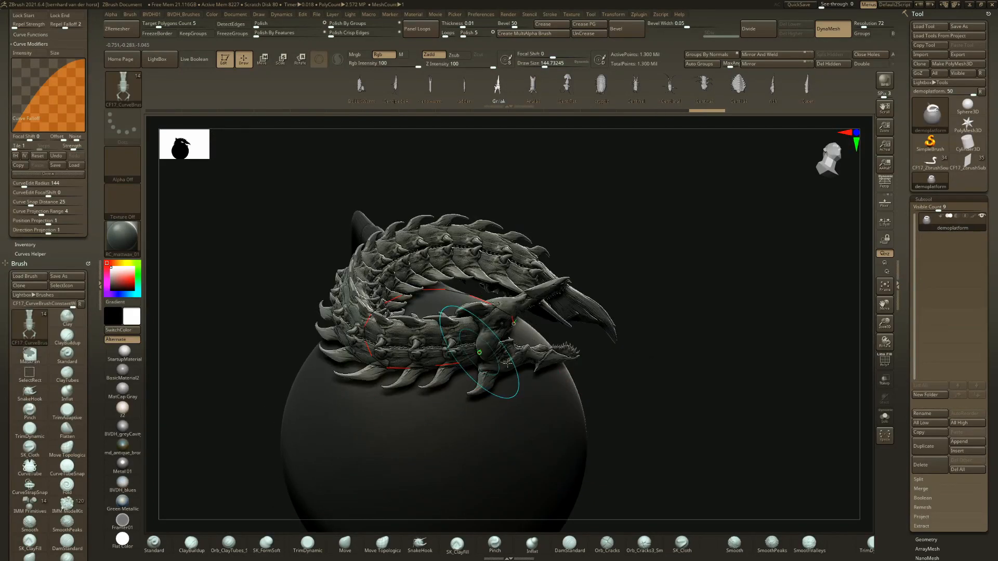
pyautogui.moveTo(507, 364)
pyautogui.mouseDown()
pyautogui.moveTo(583, 400)
pyautogui.moveTo(598, 442)
pyautogui.moveTo(509, 502)
pyautogui.moveTo(182, 530)
pyautogui.mouseUp()
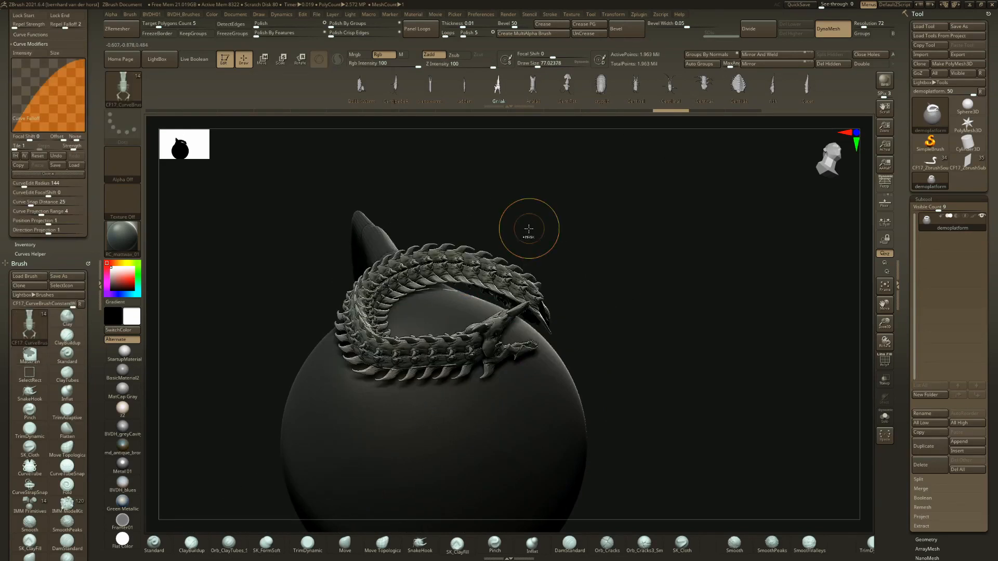
pyautogui.hotkey('ctrl', 'z')
# - Draw the Aratak mesh along a curve between the platform and sphere, and lift its head end off the surface
pyautogui.keyDown('alt'); pyautogui.moveTo(406, 311); pyautogui.dragTo(603, 135, button='right'); pyautogui.keyUp('alt')
pyautogui.keyDown('alt'); pyautogui.moveTo(585, 172); pyautogui.dragTo(591, 332, button='right'); pyautogui.keyUp('alt')
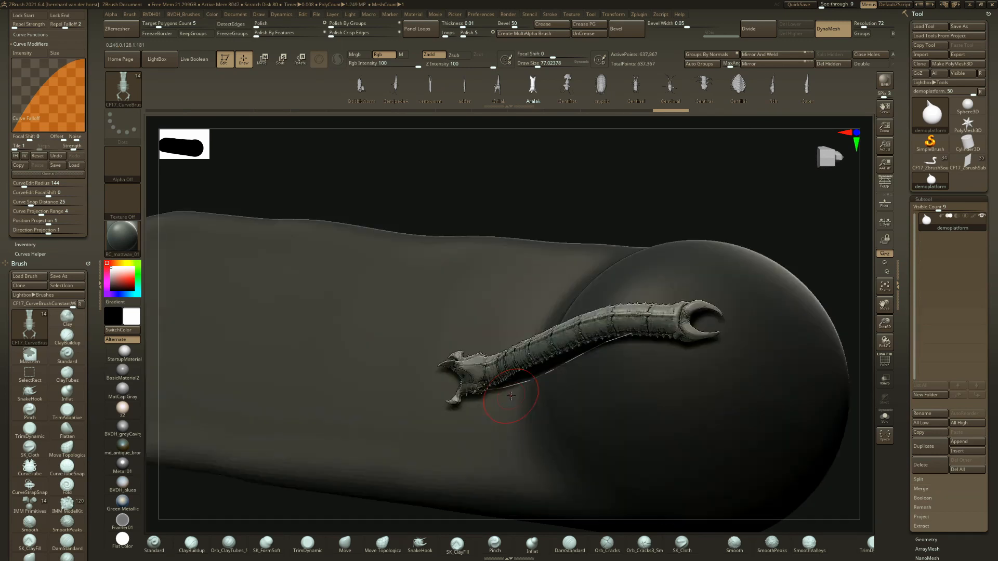
pyautogui.moveTo(483, 403)
pyautogui.mouseDown(button='right')
pyautogui.moveTo(512, 405)
pyautogui.moveTo(506, 397)
pyautogui.moveTo(503, 447)
pyautogui.mouseUp(button='right')
pyautogui.moveTo(503, 447); pyautogui.dragTo(494, 402, button='right')
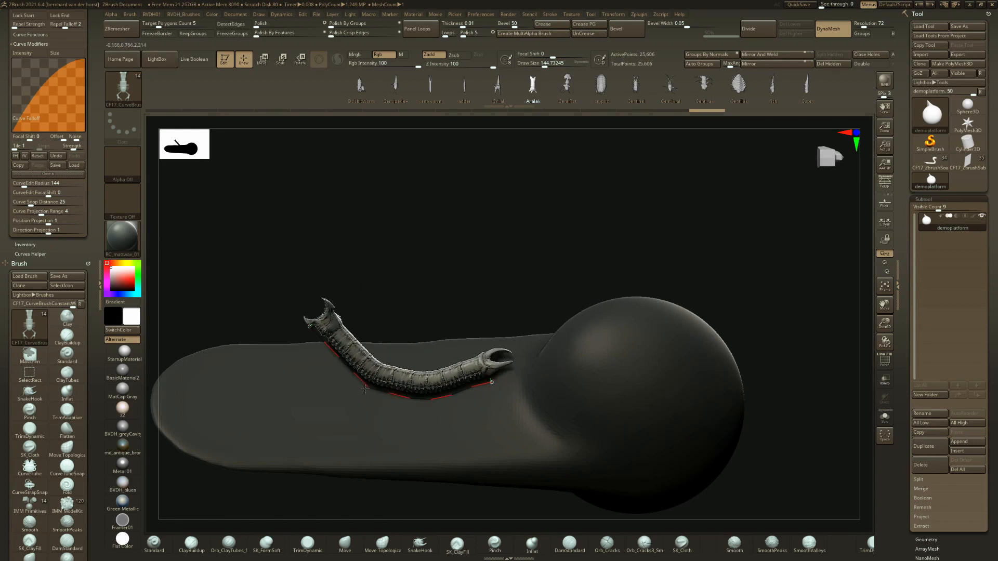
pyautogui.moveTo(365, 389); pyautogui.dragTo(801, 337, button='right')
pyautogui.keyDown('ctrl'); pyautogui.moveTo(802, 337); pyautogui.dragTo(597, 447, button='right'); pyautogui.keyUp('ctrl')
pyautogui.moveTo(468, 400)
pyautogui.mouseDown(button='right')
pyautogui.moveTo(502, 380)
pyautogui.moveTo(489, 403)
pyautogui.moveTo(462, 390)
pyautogui.moveTo(539, 401)
pyautogui.moveTo(521, 240)
pyautogui.mouseUp(button='right')
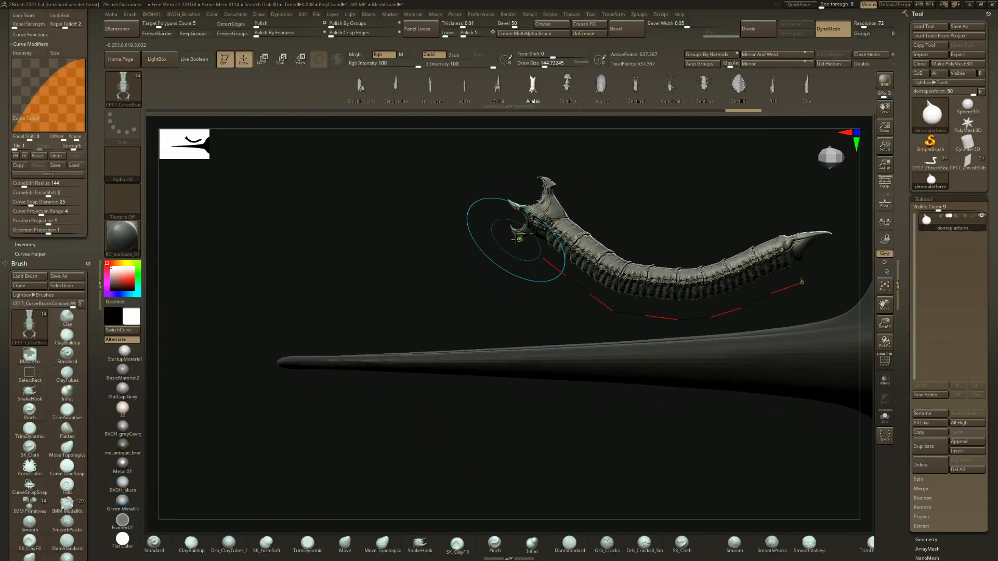
# - Pull the Aratak's head end down and forward along the platform to straighten its body, and reposition its tail end
pyautogui.moveTo(516, 239)
pyautogui.mouseDown()
pyautogui.moveTo(489, 284)
pyautogui.moveTo(487, 334)
pyautogui.moveTo(396, 324)
pyautogui.mouseUp()
pyautogui.moveTo(463, 344); pyautogui.dragTo(483, 424, button='right')
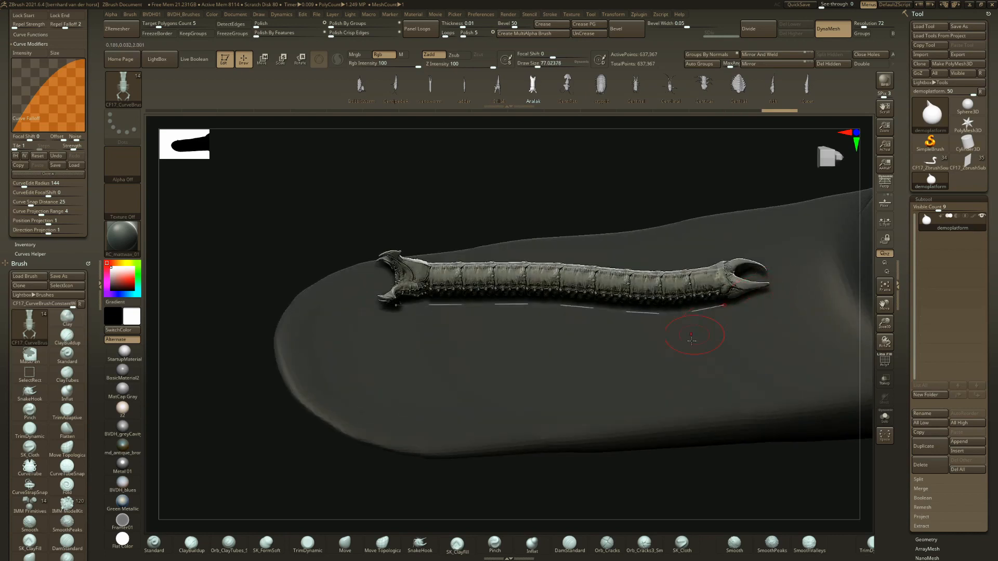
pyautogui.moveTo(692, 340); pyautogui.dragTo(532, 239, button='right')
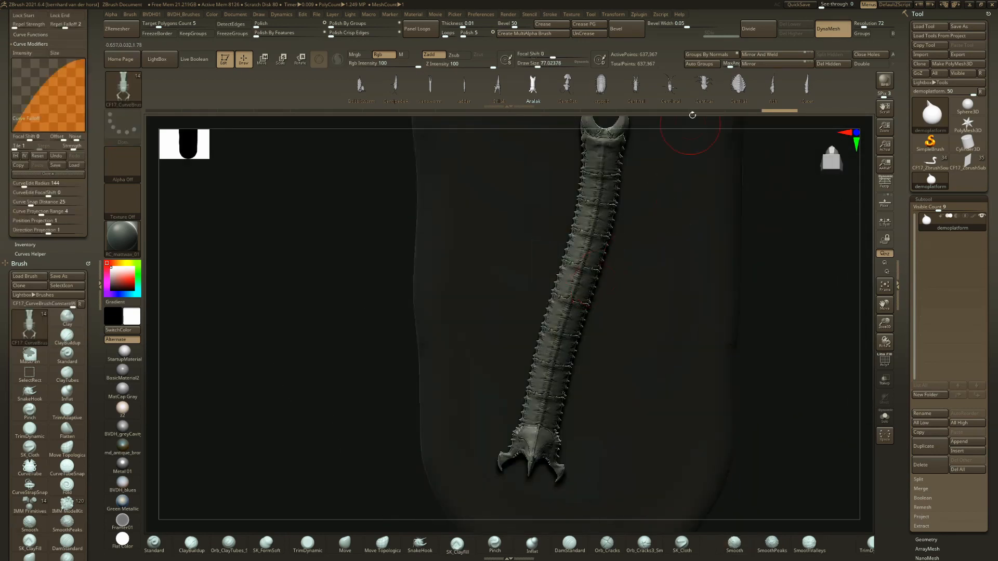
pyautogui.moveTo(693, 115); pyautogui.dragTo(585, 212, button='right')
pyautogui.moveTo(571, 225)
pyautogui.mouseDown()
pyautogui.moveTo(686, 183)
pyautogui.moveTo(638, 181)
pyautogui.mouseUp()
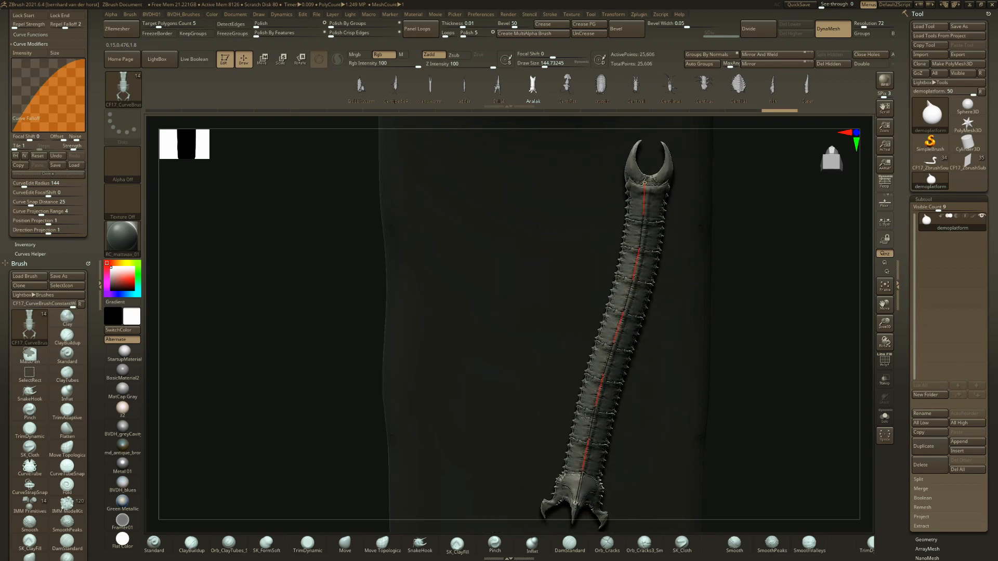
# - Bend the Aratak's head end sideways, reduce the CurveEdit Radius to 64, and curl the body into a loop
pyautogui.moveTo(575, 469); pyautogui.dragTo(441, 432)
pyautogui.press('space')
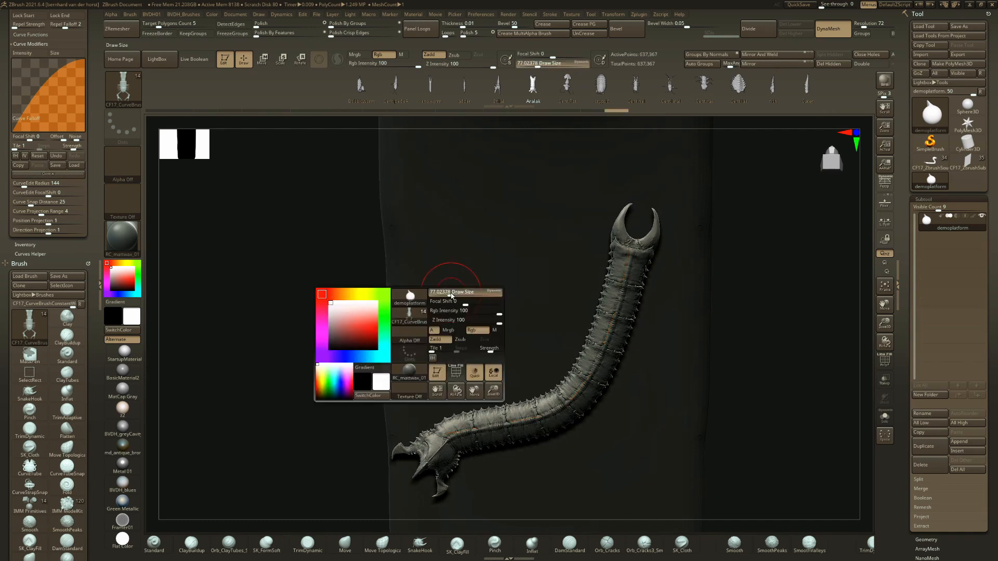
pyautogui.moveTo(451, 296); pyautogui.dragTo(457, 296)
pyautogui.press('space')
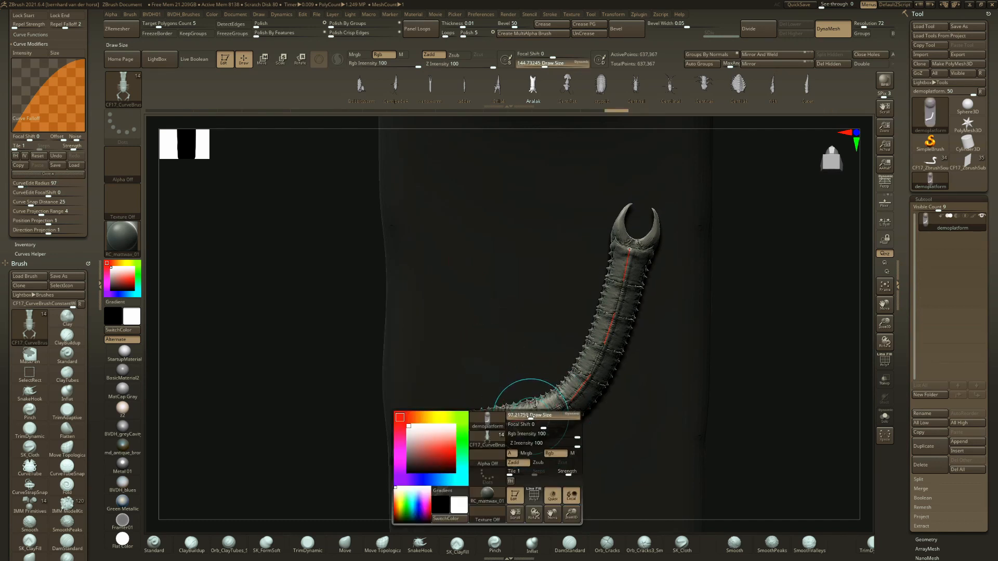
pyautogui.moveTo(531, 416); pyautogui.dragTo(528, 416)
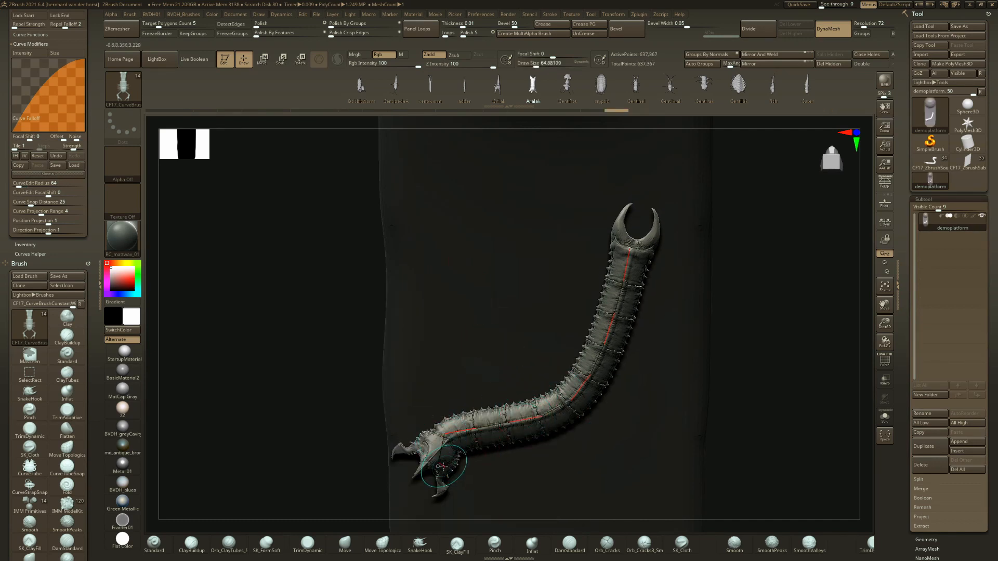
pyautogui.moveTo(440, 467)
pyautogui.mouseDown()
pyautogui.moveTo(370, 451)
pyautogui.moveTo(299, 358)
pyautogui.moveTo(368, 277)
pyautogui.moveTo(432, 328)
pyautogui.moveTo(437, 359)
pyautogui.moveTo(484, 416)
pyautogui.moveTo(473, 468)
pyautogui.moveTo(488, 492)
pyautogui.mouseUp()
pyautogui.keyDown('alt'); pyautogui.moveTo(527, 334); pyautogui.dragTo(592, 198, button='right'); pyautogui.keyUp('alt')
pyautogui.rightClick(592, 197)
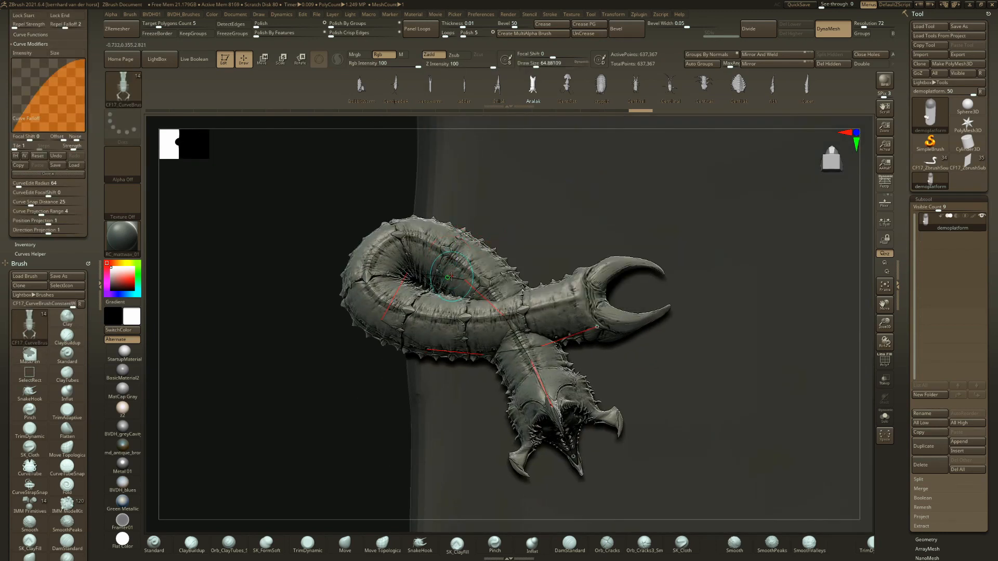
# - Slim the looped Aratak by rebuilding it along its curve at smaller Draw Sizes, down to about 39
pyautogui.click(451, 276)
pyautogui.rightClick(474, 174)
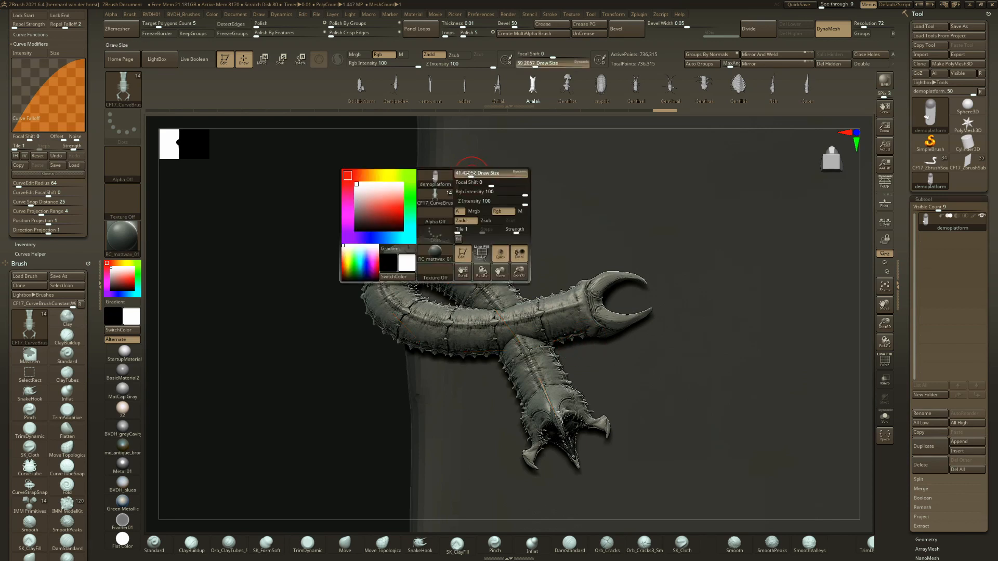
pyautogui.moveTo(471, 175); pyautogui.dragTo(469, 176)
pyautogui.click(458, 283)
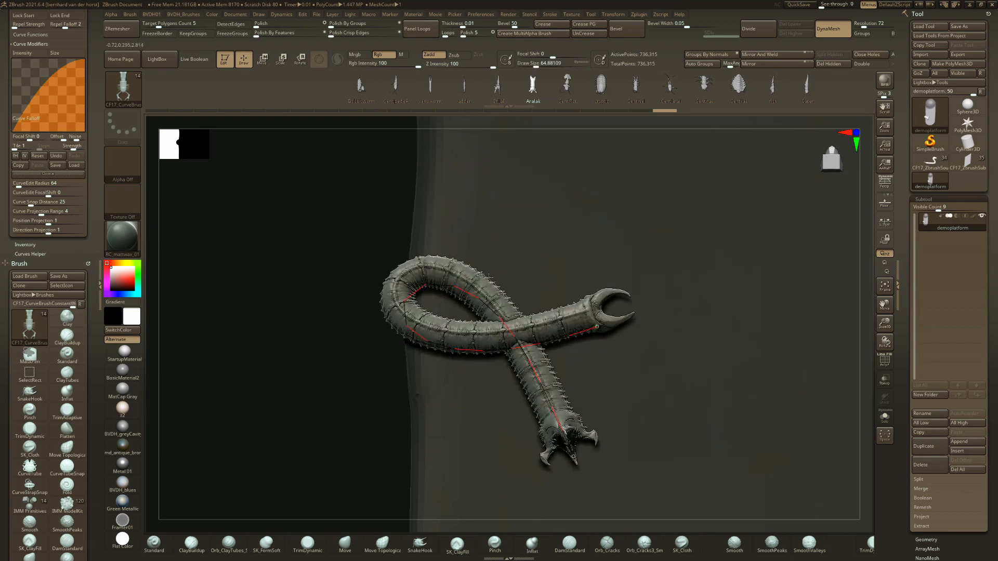
# - Raise the looped Aratak's head end high above the platform and arch it forward like a rearing snake
pyautogui.moveTo(537, 287); pyautogui.dragTo(541, 263, button='right')
pyautogui.moveTo(564, 296); pyautogui.dragTo(283, 356, button='right')
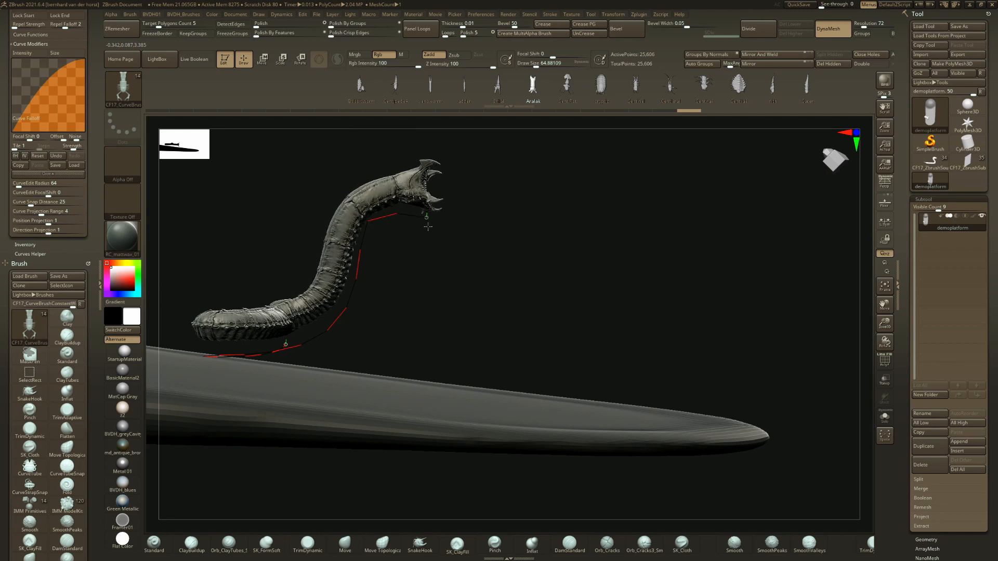
pyautogui.moveTo(432, 240)
pyautogui.mouseDown(button='right')
pyautogui.moveTo(350, 263)
pyautogui.moveTo(401, 288)
pyautogui.moveTo(408, 440)
pyautogui.moveTo(372, 274)
pyautogui.moveTo(481, 356)
pyautogui.moveTo(460, 382)
pyautogui.moveTo(462, 448)
pyautogui.moveTo(480, 438)
pyautogui.moveTo(476, 374)
pyautogui.mouseUp(button='right')
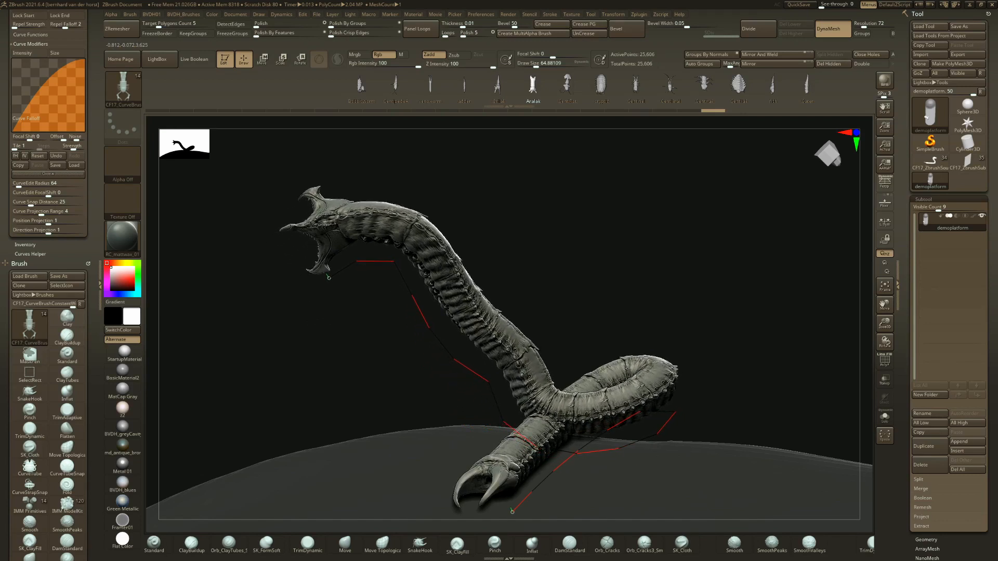
pyautogui.moveTo(577, 427)
pyautogui.mouseDown(button='right')
pyautogui.moveTo(495, 427)
pyautogui.moveTo(504, 418)
pyautogui.mouseUp(button='right')
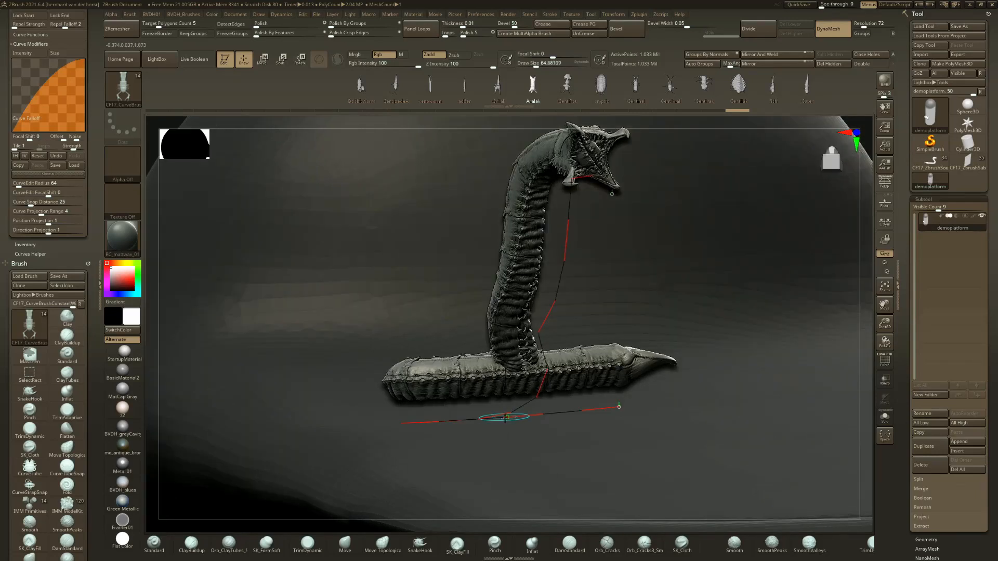
# - Adjust the raised Aratak's curve where the neck leaves the loop, smooth it there, and reshape the bend
pyautogui.moveTo(505, 418); pyautogui.dragTo(501, 413)
pyautogui.moveTo(500, 413); pyautogui.dragTo(497, 427, button='right')
pyautogui.moveTo(478, 392); pyautogui.dragTo(490, 370, button='right')
pyautogui.moveTo(490, 375); pyautogui.dragTo(485, 325)
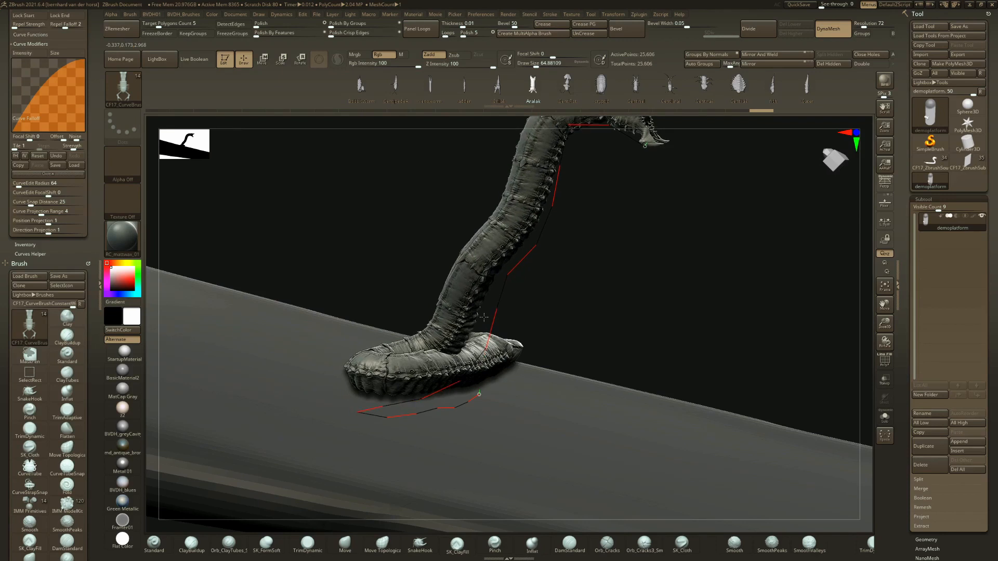
pyautogui.keyDown('shift'); pyautogui.click(486, 343); pyautogui.keyUp('shift')
pyautogui.moveTo(475, 343)
pyautogui.mouseDown(button='right')
pyautogui.moveTo(493, 354)
pyautogui.moveTo(484, 297)
pyautogui.moveTo(602, 289)
pyautogui.moveTo(499, 322)
pyautogui.moveTo(483, 291)
pyautogui.mouseUp(button='right')
pyautogui.moveTo(484, 291)
pyautogui.mouseDown(button='right')
pyautogui.moveTo(497, 356)
pyautogui.moveTo(451, 368)
pyautogui.mouseUp(button='right')
pyautogui.moveTo(485, 386)
pyautogui.mouseDown()
pyautogui.moveTo(510, 373)
pyautogui.moveTo(573, 376)
pyautogui.moveTo(568, 299)
pyautogui.moveTo(554, 337)
pyautogui.mouseUp()
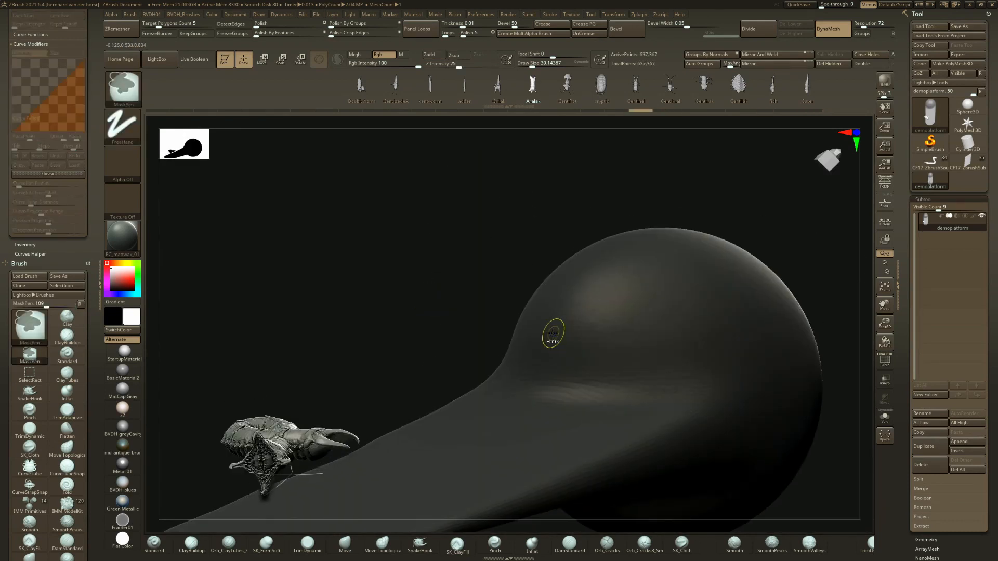
# - Undo the Aratak's bends and insertion until the platform is bare
pyautogui.hotkey('ctrl', 'z')
pyautogui.moveTo(546, 334)
pyautogui.mouseDown(button='right')
pyautogui.moveTo(537, 305)
pyautogui.moveTo(522, 339)
pyautogui.mouseUp(button='right')
pyautogui.hotkey('ctrl', 'z')
pyautogui.hotkey('ctrl', 'z')
pyautogui.hotkey('ctrl', 'z')
pyautogui.hotkey('ctrl', 'z')
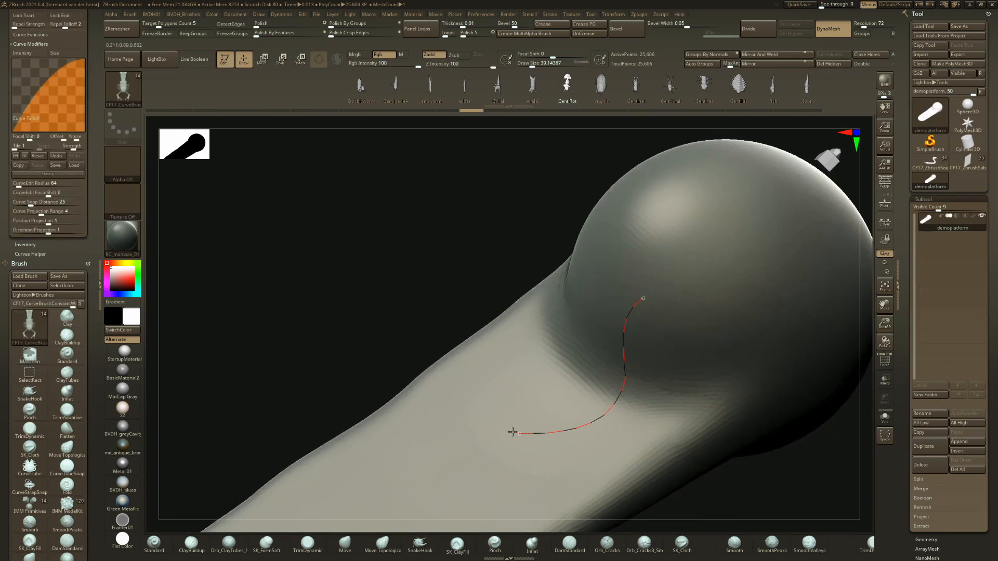
# - Build the horned, long-antennaed creature mesh along the S-shaped curve at Draw Size about 39 and examine its segments
pyautogui.click(563, 427)
pyautogui.moveTo(536, 402)
pyautogui.keyDown('ctrl'); pyautogui.mouseDown(button='right')
pyautogui.moveTo(526, 376)
pyautogui.moveTo(559, 398)
pyautogui.moveTo(520, 424)
pyautogui.moveTo(432, 432)
pyautogui.moveTo(447, 436)
pyautogui.moveTo(416, 427)
pyautogui.mouseUp(button='right'); pyautogui.keyUp('ctrl')
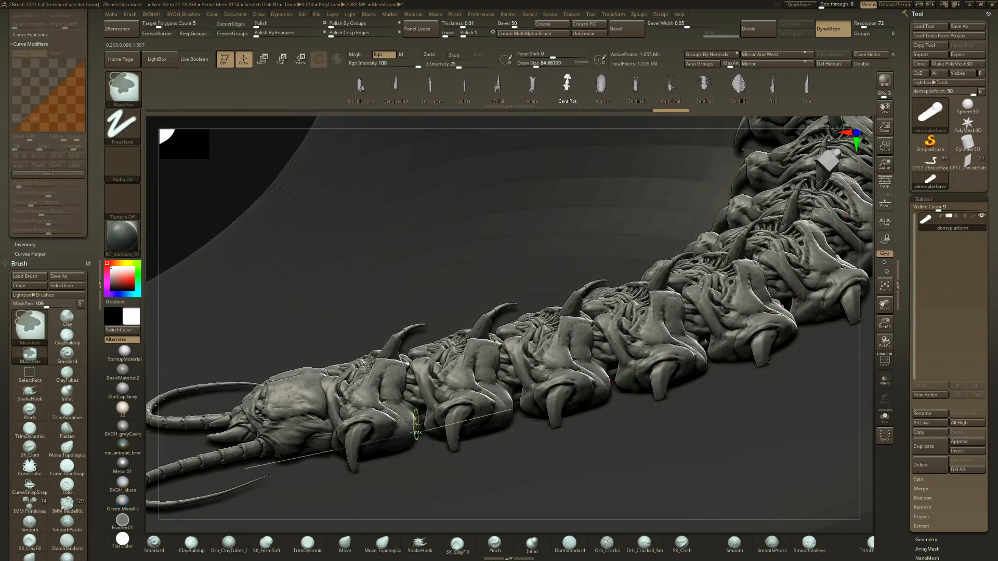
pyautogui.moveTo(364, 387)
pyautogui.keyDown('ctrl'); pyautogui.mouseDown(button='right')
pyautogui.moveTo(397, 434)
pyautogui.moveTo(416, 398)
pyautogui.moveTo(384, 440)
pyautogui.moveTo(375, 529)
pyautogui.moveTo(383, 336)
pyautogui.mouseUp(button='right'); pyautogui.keyUp('ctrl')
# - Replace the antennaed creature with the many-legged armored mesh along the same curve and examine its underside and head
pyautogui.click(599, 98)
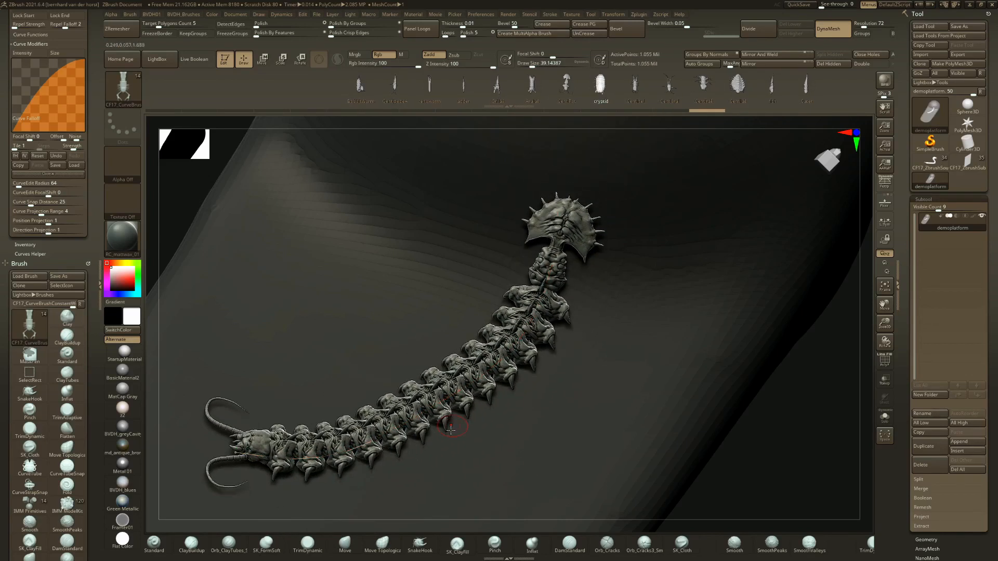
pyautogui.click(426, 415)
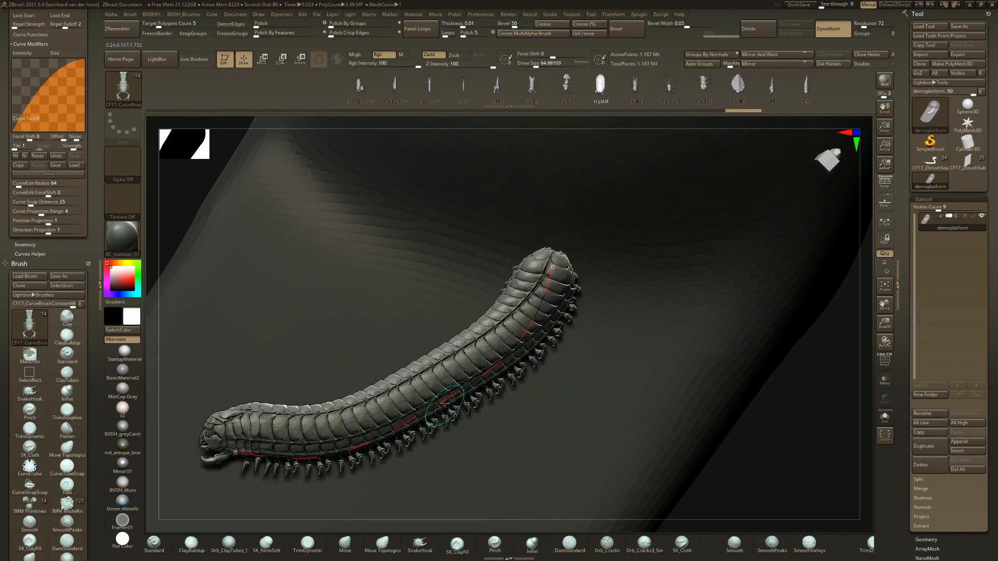
pyautogui.moveTo(614, 307); pyautogui.dragTo(421, 415, button='right')
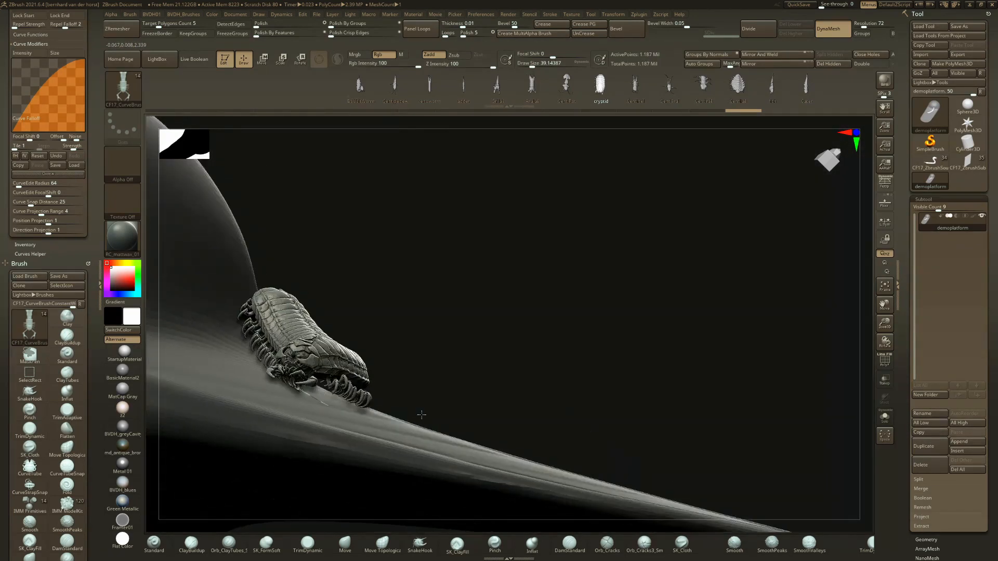
pyautogui.moveTo(279, 318)
pyautogui.mouseDown(button='right')
pyautogui.moveTo(475, 343)
pyautogui.moveTo(447, 385)
pyautogui.moveTo(400, 423)
pyautogui.moveTo(250, 369)
pyautogui.moveTo(333, 364)
pyautogui.moveTo(352, 345)
pyautogui.moveTo(301, 332)
pyautogui.moveTo(301, 361)
pyautogui.moveTo(372, 358)
pyautogui.moveTo(341, 365)
pyautogui.moveTo(289, 351)
pyautogui.moveTo(326, 369)
pyautogui.moveTo(271, 302)
pyautogui.mouseUp(button='right')
pyautogui.moveTo(309, 358); pyautogui.dragTo(403, 445, button='right')
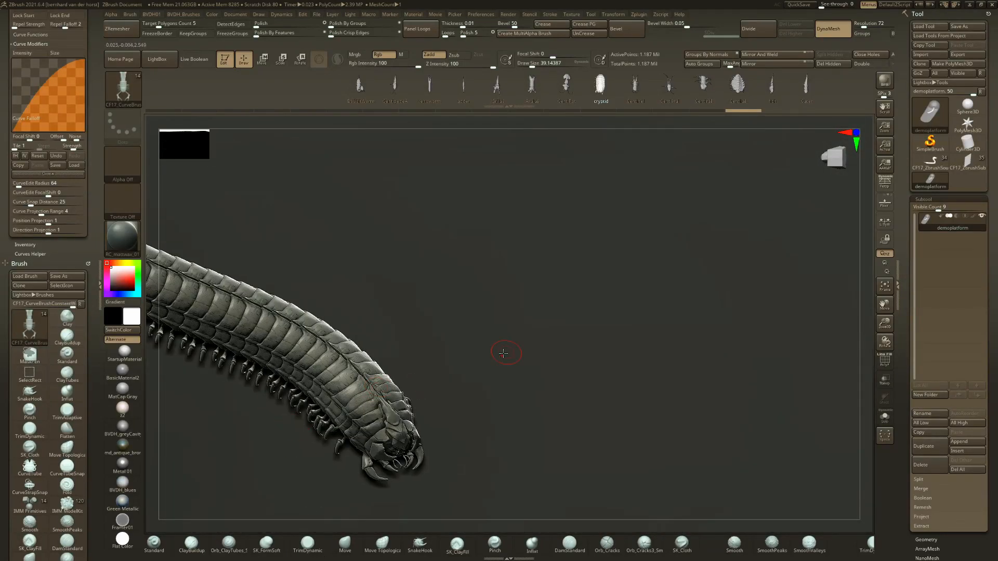
pyautogui.moveTo(503, 353)
pyautogui.mouseDown(button='right')
pyautogui.moveTo(423, 352)
pyautogui.moveTo(383, 394)
pyautogui.moveTo(328, 309)
pyautogui.moveTo(359, 291)
pyautogui.moveTo(291, 332)
pyautogui.moveTo(381, 385)
pyautogui.moveTo(602, 388)
pyautogui.moveTo(447, 315)
pyautogui.mouseUp(button='right')
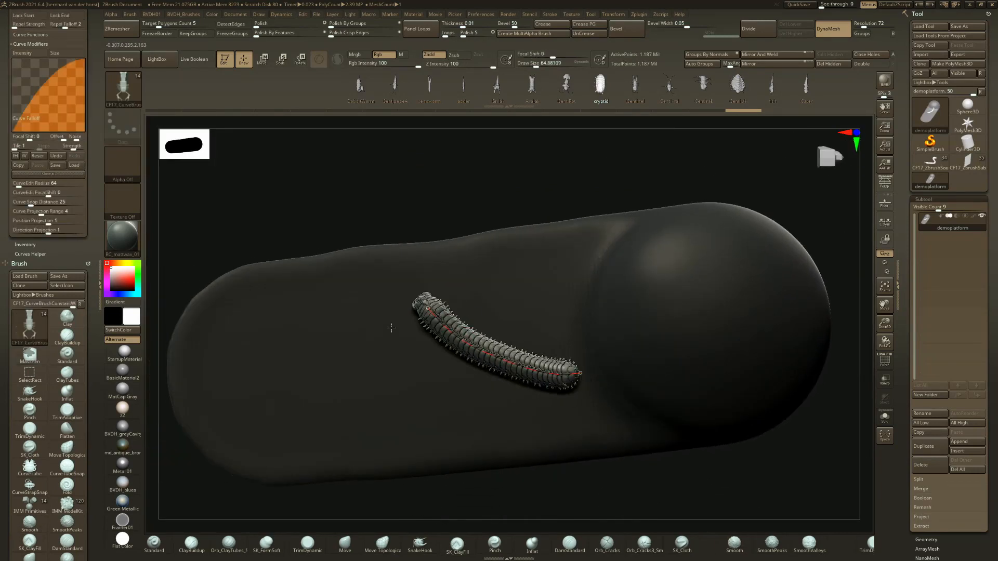
# - Undo the armored creature and the antennaed creature beneath it in the history until the platform is bare
pyautogui.moveTo(401, 408)
pyautogui.mouseDown()
pyautogui.moveTo(354, 462)
pyautogui.moveTo(293, 426)
pyautogui.mouseUp()
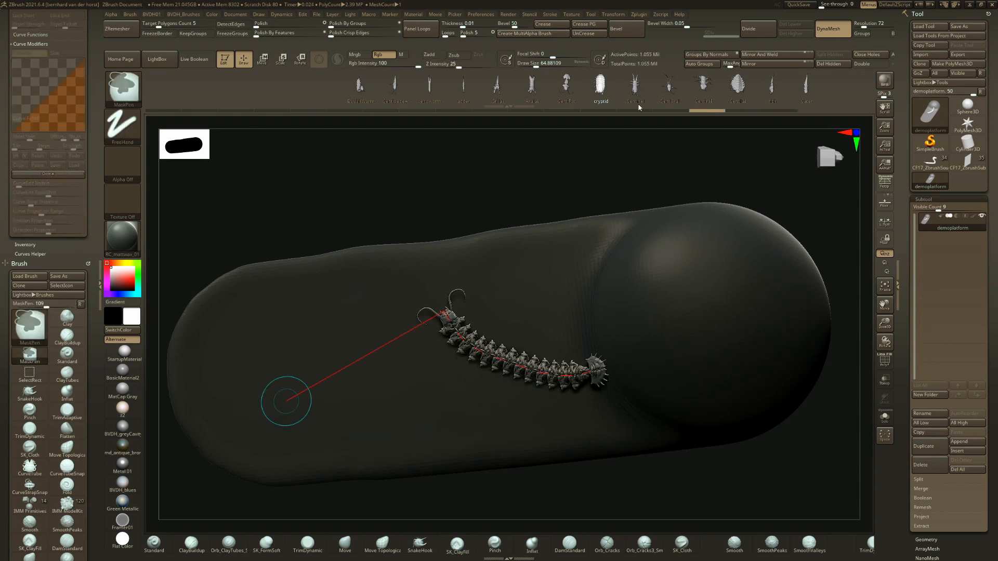
pyautogui.hotkey('ctrl', 'z')
pyautogui.hotkey('ctrl', 'z')
pyautogui.moveTo(643, 210); pyautogui.dragTo(484, 247, button='right')
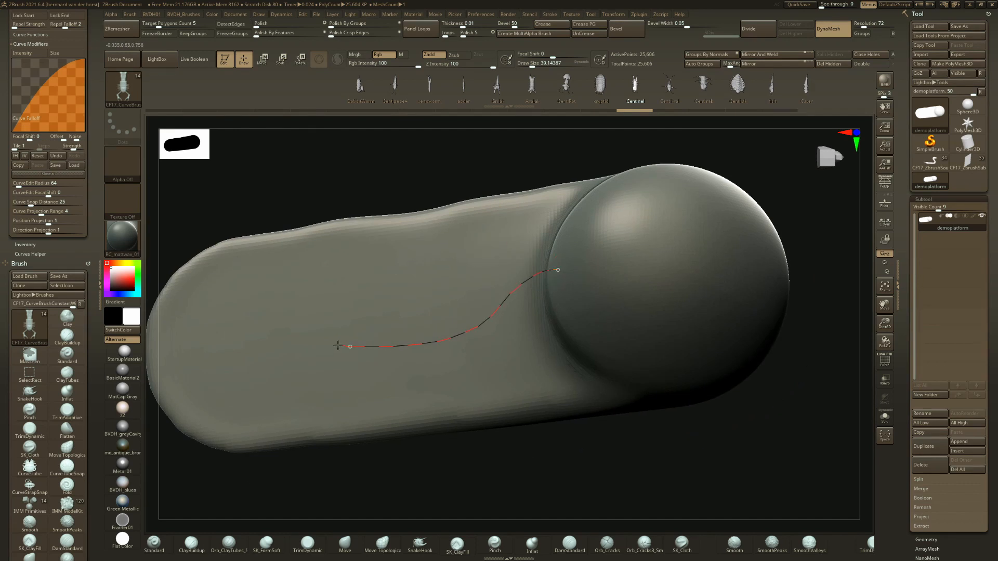
# - Insert the short-legged centipede mesh along an S-shaped curve from the sphere onto the platform at Draw Size about 39 and inspect its head
pyautogui.moveTo(341, 345); pyautogui.dragTo(337, 345)
pyautogui.moveTo(337, 350)
pyautogui.keyDown('ctrl'); pyautogui.mouseDown(button='right')
pyautogui.moveTo(334, 423)
pyautogui.moveTo(325, 358)
pyautogui.moveTo(397, 359)
pyautogui.moveTo(424, 337)
pyautogui.mouseUp(button='right'); pyautogui.keyUp('ctrl')
pyautogui.moveTo(422, 270)
pyautogui.keyDown('ctrl'); pyautogui.mouseDown(button='right')
pyautogui.moveTo(419, 315)
pyautogui.moveTo(437, 388)
pyautogui.moveTo(421, 400)
pyautogui.moveTo(409, 318)
pyautogui.moveTo(409, 333)
pyautogui.mouseUp(button='right'); pyautogui.keyUp('ctrl')
pyautogui.keyDown('ctrl'); pyautogui.moveTo(408, 332); pyautogui.dragTo(408, 373, button='right'); pyautogui.keyUp('ctrl')
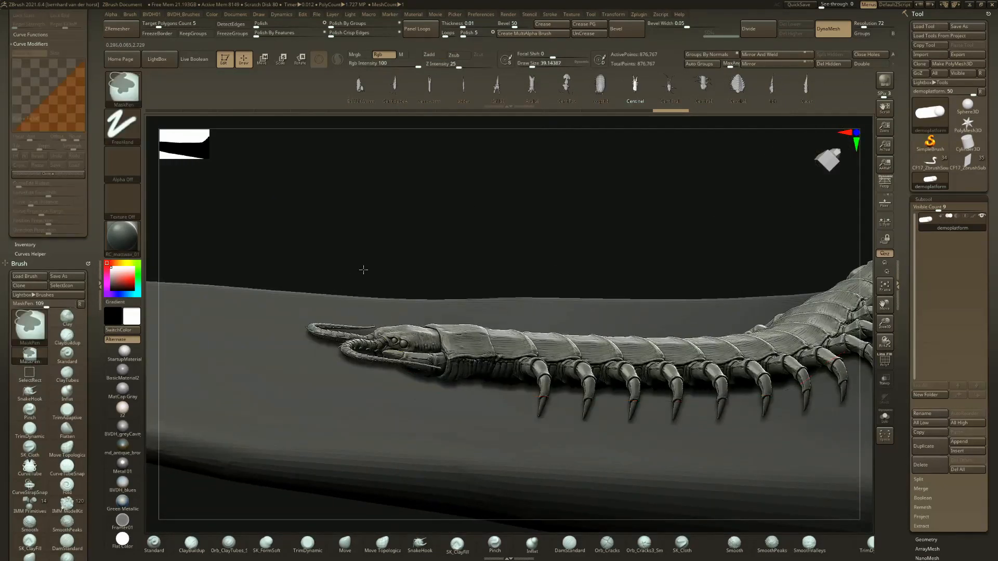
pyautogui.keyDown('ctrl'); pyautogui.moveTo(364, 270); pyautogui.dragTo(367, 234, button='right'); pyautogui.keyUp('ctrl')
pyautogui.moveTo(367, 234); pyautogui.dragTo(443, 354, button='right')
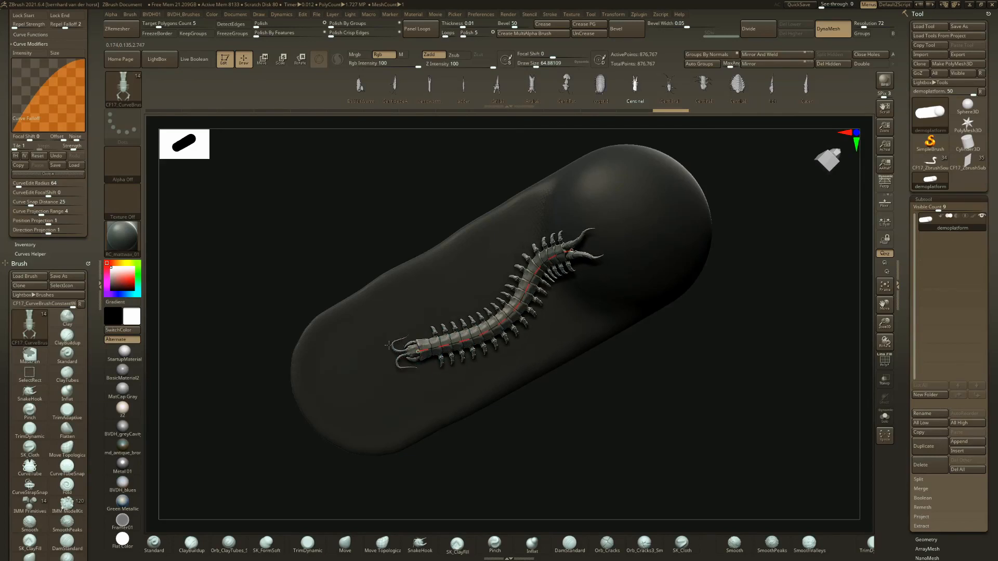
# - Examine the short-legged centipede from the side and above, and undo its insertion to clear the platform
pyautogui.moveTo(334, 385); pyautogui.dragTo(367, 418, button='right')
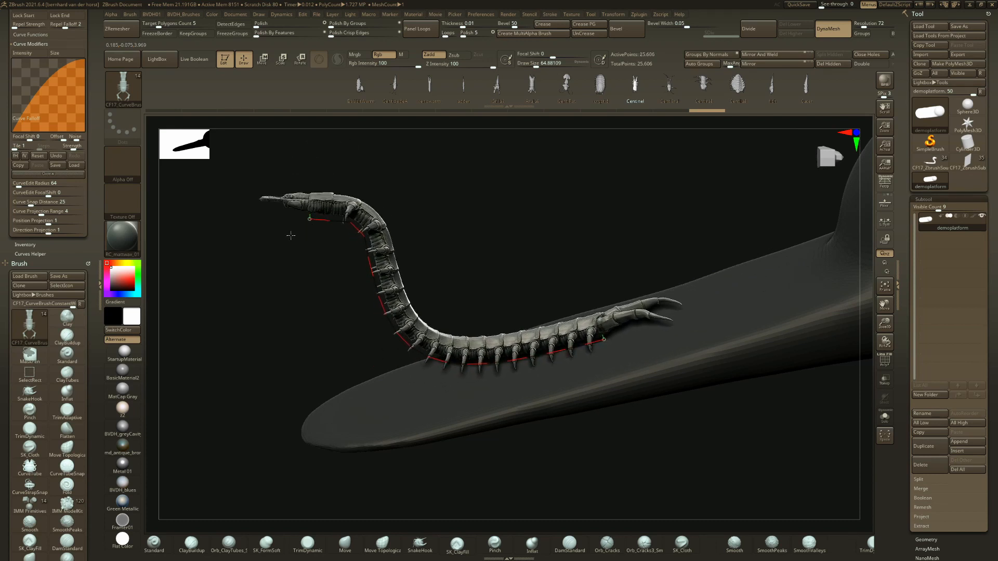
pyautogui.moveTo(358, 285)
pyautogui.mouseDown(button='right')
pyautogui.moveTo(419, 257)
pyautogui.moveTo(363, 208)
pyautogui.moveTo(407, 197)
pyautogui.moveTo(504, 311)
pyautogui.moveTo(532, 260)
pyautogui.moveTo(537, 327)
pyautogui.moveTo(428, 267)
pyautogui.moveTo(470, 356)
pyautogui.moveTo(427, 306)
pyautogui.moveTo(476, 270)
pyautogui.moveTo(441, 293)
pyautogui.moveTo(374, 222)
pyautogui.mouseUp(button='right')
pyautogui.keyDown('ctrl'); pyautogui.moveTo(581, 309); pyautogui.dragTo(475, 325, button='right'); pyautogui.keyUp('ctrl')
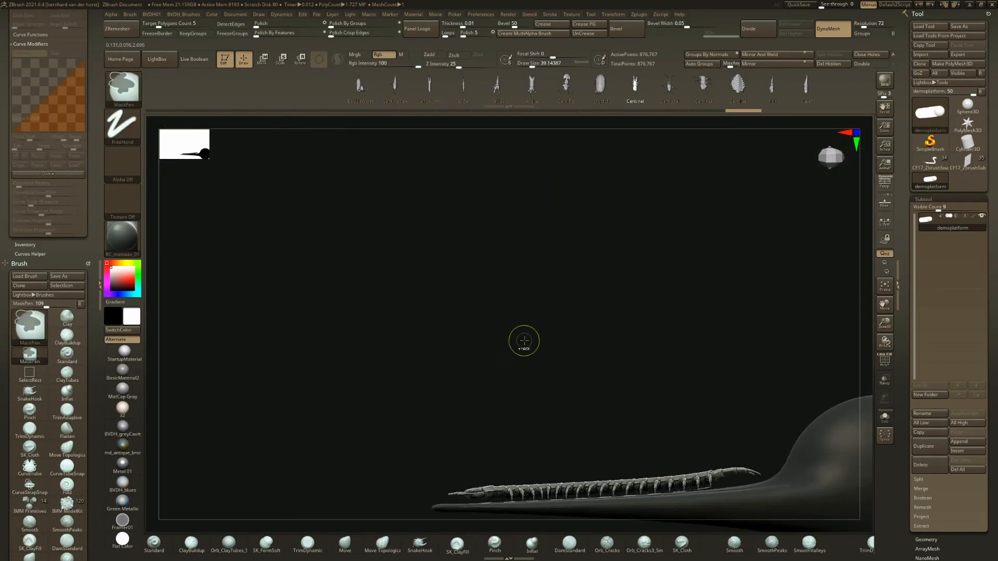
pyautogui.keyDown('alt'); pyautogui.moveTo(753, 456); pyautogui.dragTo(580, 348, button='right'); pyautogui.keyUp('alt')
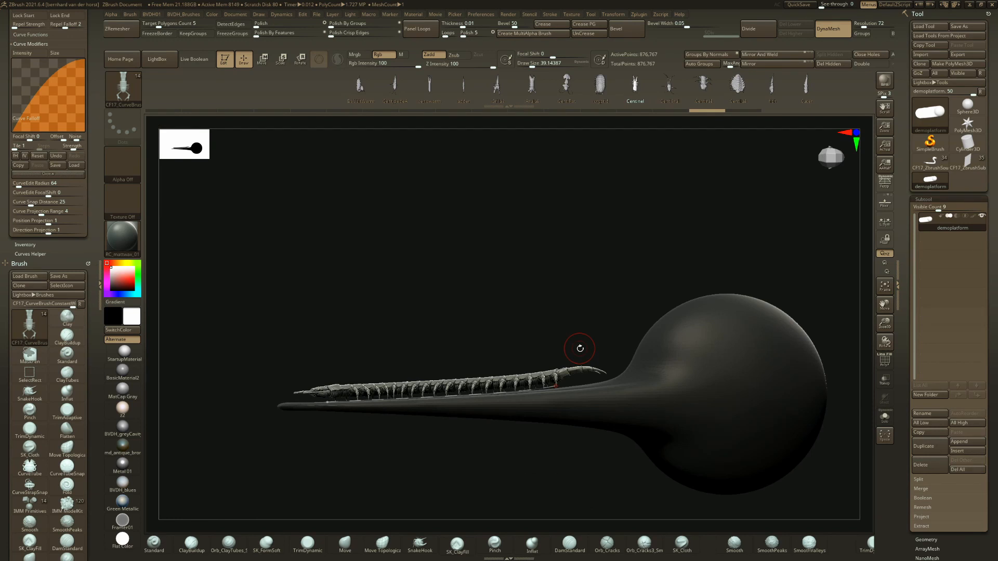
pyautogui.moveTo(456, 349); pyautogui.dragTo(474, 429, button='right')
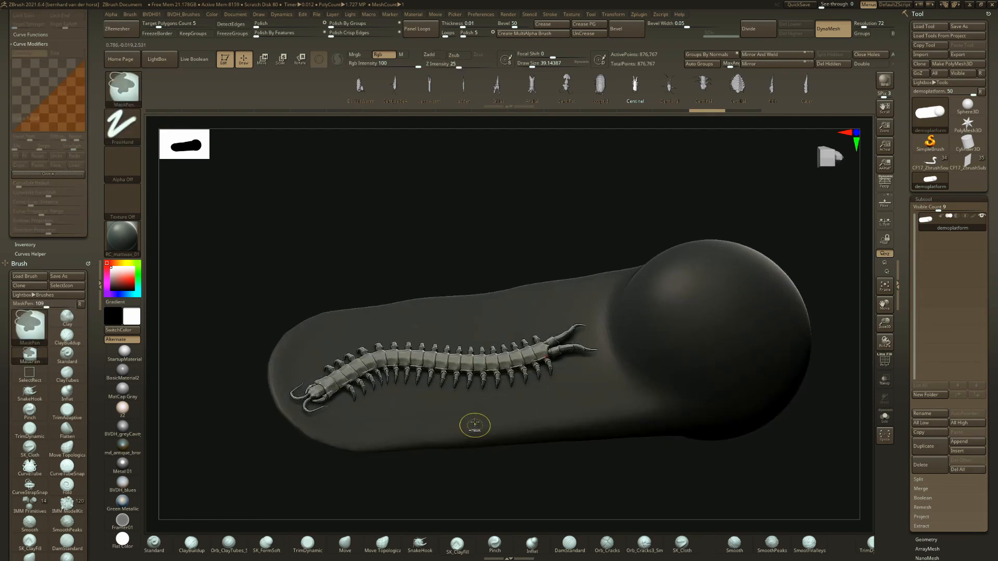
pyautogui.hotkey('ctrl', 'z')
pyautogui.hotkey('ctrl', 'z')
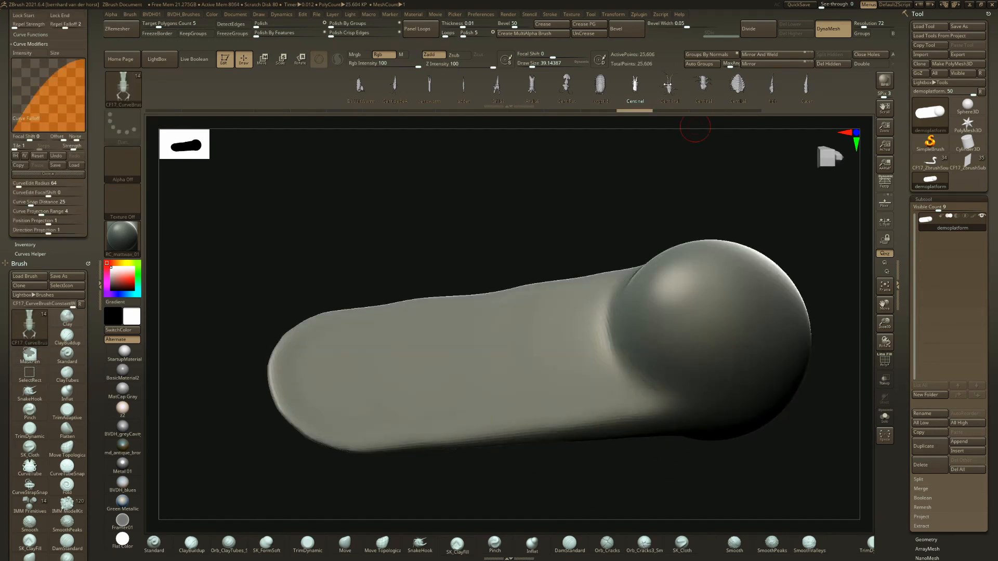
# - Insert the long-legged Centikral mesh along an arched curve from the sphere and pull the curve's head end out along the platform
pyautogui.moveTo(594, 351)
pyautogui.keyDown('alt'); pyautogui.mouseDown(button='right')
pyautogui.moveTo(566, 323)
pyautogui.moveTo(621, 334)
pyautogui.mouseUp(button='right'); pyautogui.keyUp('alt')
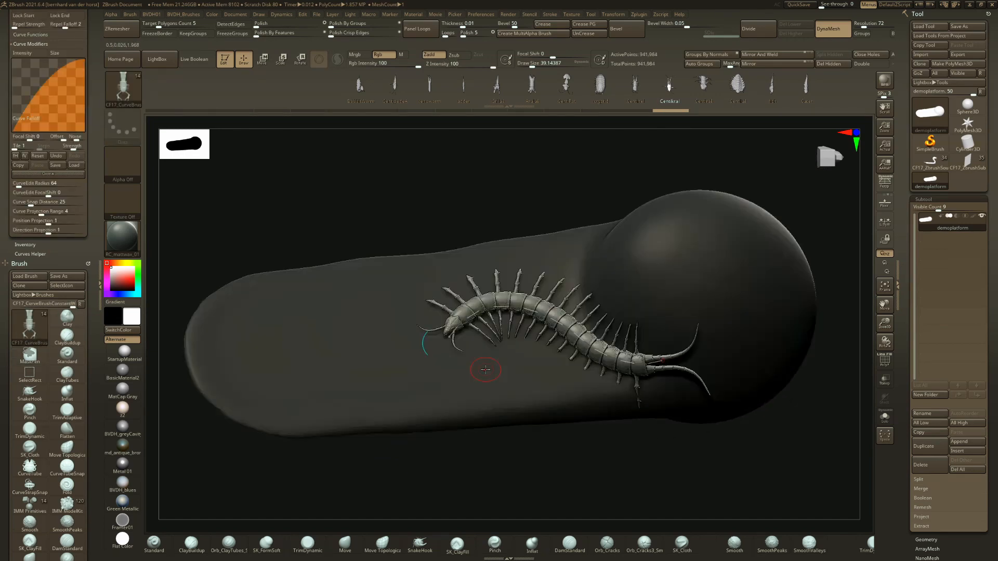
pyautogui.keyDown('ctrl'); pyautogui.moveTo(501, 383); pyautogui.dragTo(519, 419, button='right'); pyautogui.keyUp('ctrl')
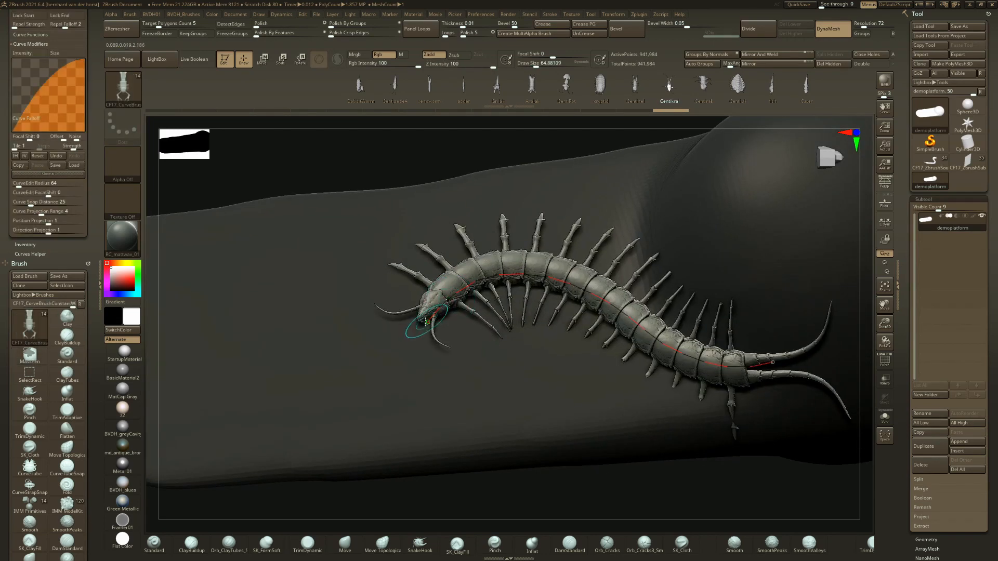
pyautogui.moveTo(426, 322)
pyautogui.mouseDown()
pyautogui.moveTo(335, 333)
pyautogui.moveTo(268, 318)
pyautogui.moveTo(200, 376)
pyautogui.mouseUp()
pyautogui.click(231, 374)
# - Examine the long-legged centipede up close from several angles, and step back through the history to the bare platform
pyautogui.moveTo(231, 375); pyautogui.dragTo(455, 394, button='right')
pyautogui.keyDown('alt'); pyautogui.moveTo(564, 314); pyautogui.dragTo(406, 179, button='right'); pyautogui.keyUp('alt')
pyautogui.moveTo(405, 179)
pyautogui.keyDown('ctrl'); pyautogui.mouseDown(button='right')
pyautogui.moveTo(442, 333)
pyautogui.moveTo(478, 375)
pyautogui.moveTo(541, 332)
pyautogui.moveTo(584, 411)
pyautogui.moveTo(583, 402)
pyautogui.mouseUp(button='right'); pyautogui.keyUp('ctrl')
pyautogui.moveTo(442, 374)
pyautogui.mouseDown(button='right')
pyautogui.moveTo(526, 359)
pyautogui.moveTo(527, 307)
pyautogui.moveTo(494, 354)
pyautogui.moveTo(491, 416)
pyautogui.mouseUp(button='right')
pyautogui.keyDown('ctrl'); pyautogui.moveTo(520, 363); pyautogui.dragTo(581, 269, button='right'); pyautogui.keyUp('ctrl')
pyautogui.moveTo(699, 112); pyautogui.dragTo(635, 111)
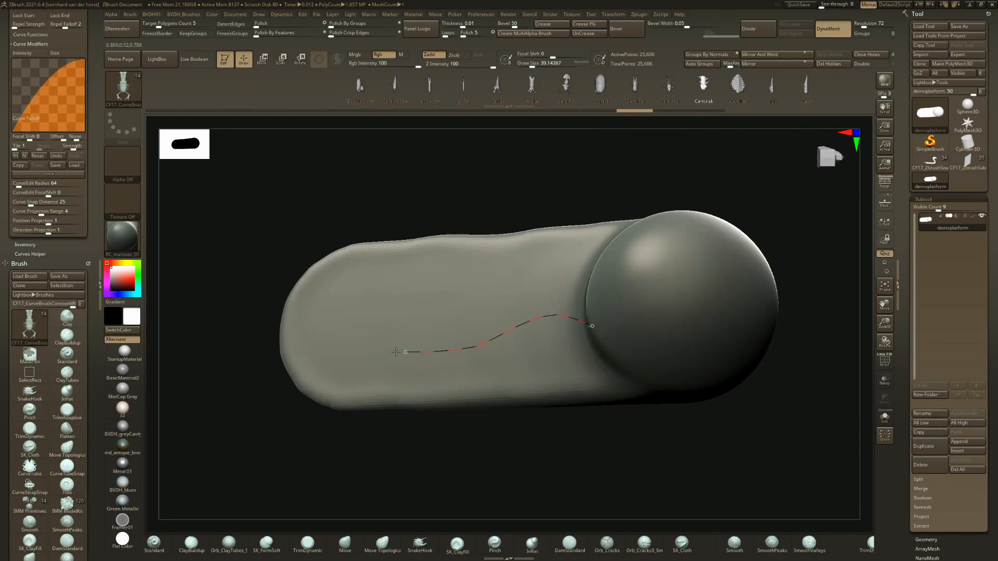
# - Insert the plated, spiny-legged centipede mesh along a gentle S-shaped curve at Draw Size about 39 and examine its jaws and legs
pyautogui.click(436, 370)
pyautogui.moveTo(449, 353); pyautogui.dragTo(466, 346, button='right')
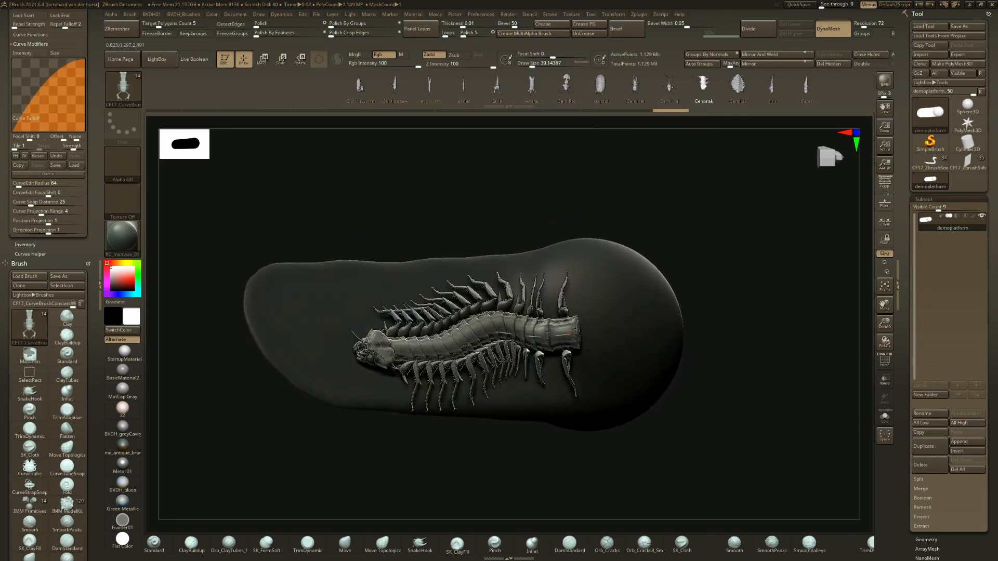
pyautogui.keyDown('ctrl'); pyautogui.moveTo(613, 492); pyautogui.dragTo(447, 332, button='right'); pyautogui.keyUp('ctrl')
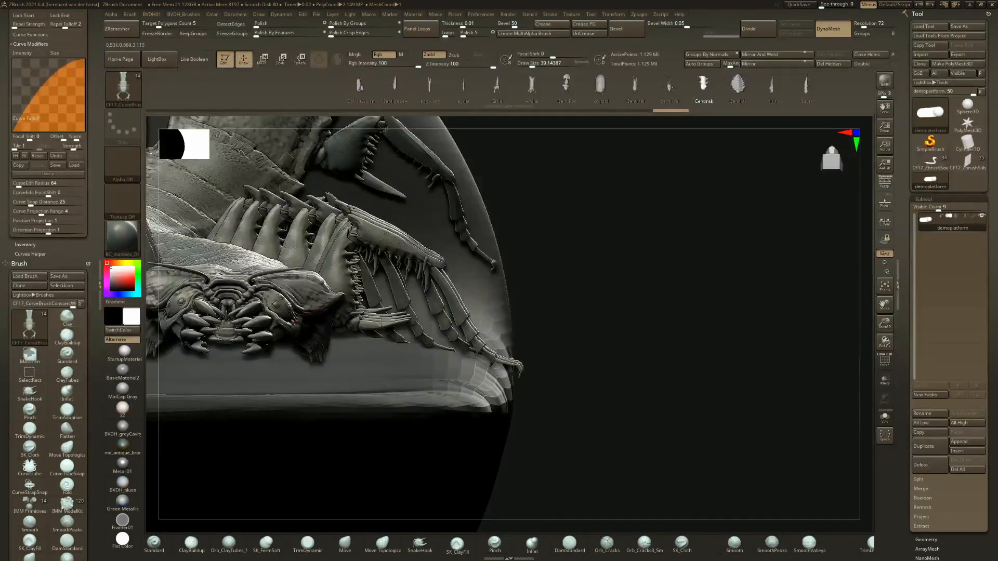
pyautogui.keyDown('alt'); pyautogui.moveTo(230, 373); pyautogui.dragTo(403, 419, button='right'); pyautogui.keyUp('alt')
pyautogui.moveTo(359, 291)
pyautogui.keyDown('ctrl'); pyautogui.mouseDown(button='right')
pyautogui.moveTo(360, 331)
pyautogui.moveTo(223, 333)
pyautogui.mouseUp(button='right'); pyautogui.keyUp('ctrl')
pyautogui.moveTo(606, 439)
pyautogui.mouseDown(button='right')
pyautogui.moveTo(584, 397)
pyautogui.moveTo(434, 264)
pyautogui.mouseUp(button='right')
pyautogui.moveTo(396, 314)
pyautogui.keyDown('alt'); pyautogui.mouseDown(button='right')
pyautogui.moveTo(208, 306)
pyautogui.moveTo(234, 250)
pyautogui.mouseUp(button='right'); pyautogui.keyUp('alt')
pyautogui.moveTo(234, 249)
pyautogui.mouseDown(button='right')
pyautogui.moveTo(447, 297)
pyautogui.moveTo(554, 285)
pyautogui.moveTo(483, 353)
pyautogui.moveTo(461, 274)
pyautogui.mouseUp(button='right')
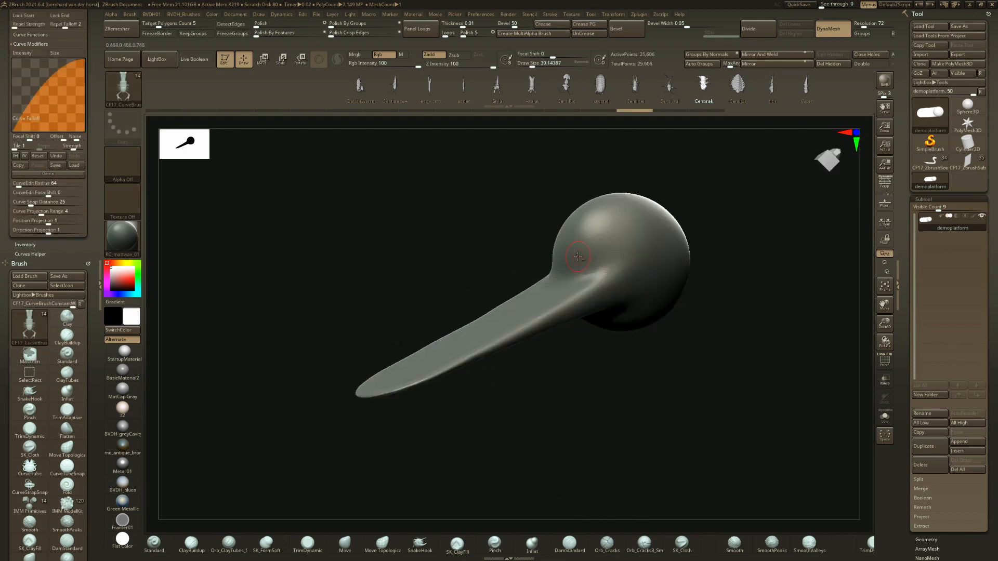
# - Choose the broad, leaf-shaped plated creature mesh and draw a straight diagonal curve for it from the sphere along the platform
pyautogui.moveTo(598, 291); pyautogui.dragTo(662, 323, button='right')
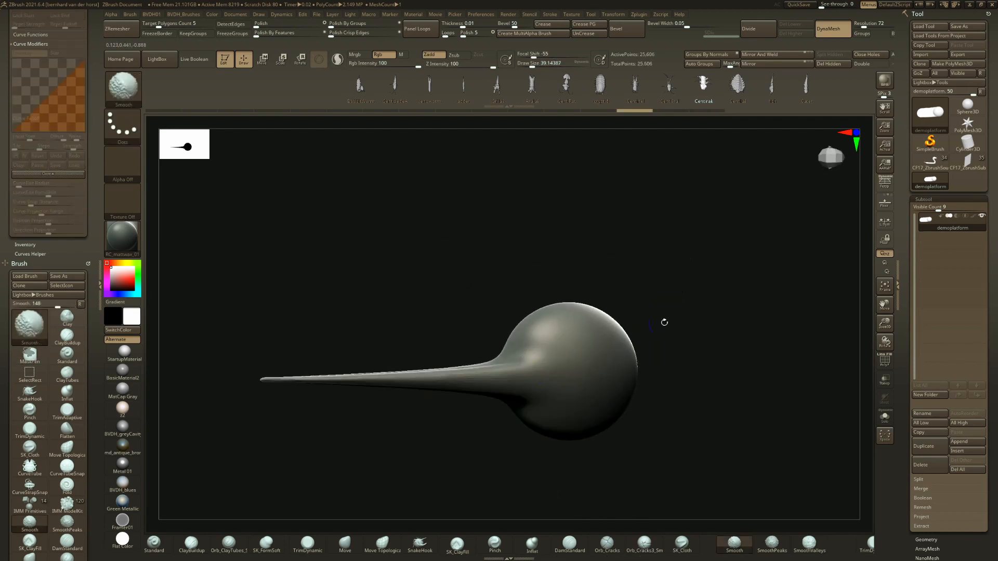
pyautogui.click(739, 82)
pyautogui.moveTo(689, 254)
pyautogui.mouseDown(button='right')
pyautogui.moveTo(648, 295)
pyautogui.moveTo(630, 250)
pyautogui.mouseUp(button='right')
pyautogui.keyDown('ctrl'); pyautogui.moveTo(630, 250); pyautogui.dragTo(628, 270, button='right'); pyautogui.keyUp('ctrl')
pyautogui.moveTo(575, 209)
pyautogui.mouseDown(button='right')
pyautogui.moveTo(631, 191)
pyautogui.moveTo(668, 196)
pyautogui.mouseUp(button='right')
pyautogui.keyDown('ctrl'); pyautogui.moveTo(667, 196); pyautogui.dragTo(634, 197, button='right'); pyautogui.keyUp('ctrl')
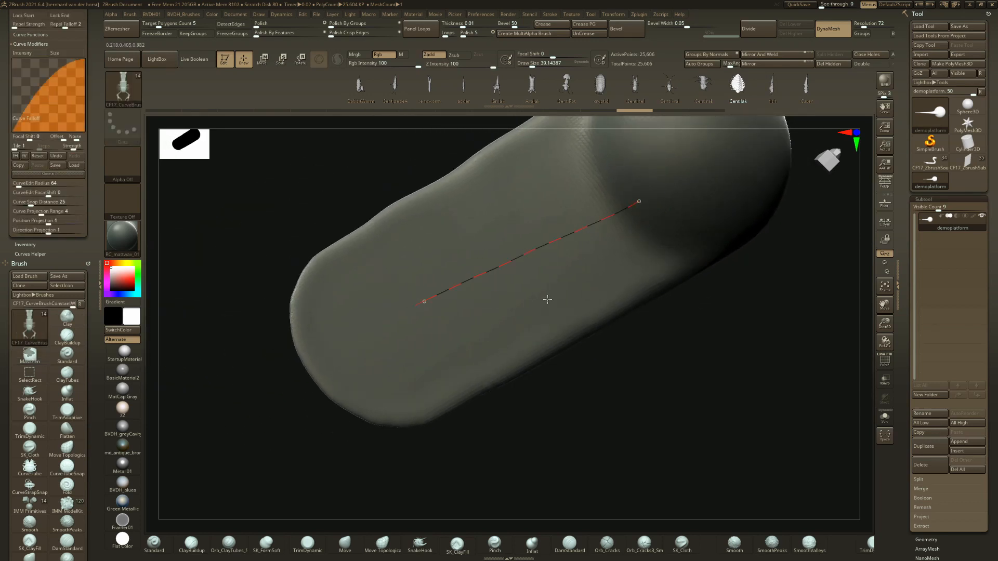
# - Examine the broad plated creature's overlapping side plates and head, and undo its insertion
pyautogui.moveTo(512, 333)
pyautogui.mouseDown(button='right')
pyautogui.moveTo(442, 307)
pyautogui.moveTo(429, 359)
pyautogui.mouseUp(button='right')
pyautogui.moveTo(523, 283); pyautogui.dragTo(468, 317, button='right')
pyautogui.moveTo(478, 368); pyautogui.dragTo(491, 431, button='right')
pyautogui.moveTo(429, 353)
pyautogui.mouseDown(button='right')
pyautogui.moveTo(402, 372)
pyautogui.moveTo(394, 307)
pyautogui.moveTo(437, 292)
pyautogui.moveTo(428, 297)
pyautogui.moveTo(429, 276)
pyautogui.moveTo(567, 253)
pyautogui.moveTo(512, 323)
pyautogui.moveTo(512, 298)
pyautogui.moveTo(535, 279)
pyautogui.moveTo(527, 351)
pyautogui.moveTo(413, 361)
pyautogui.mouseUp(button='right')
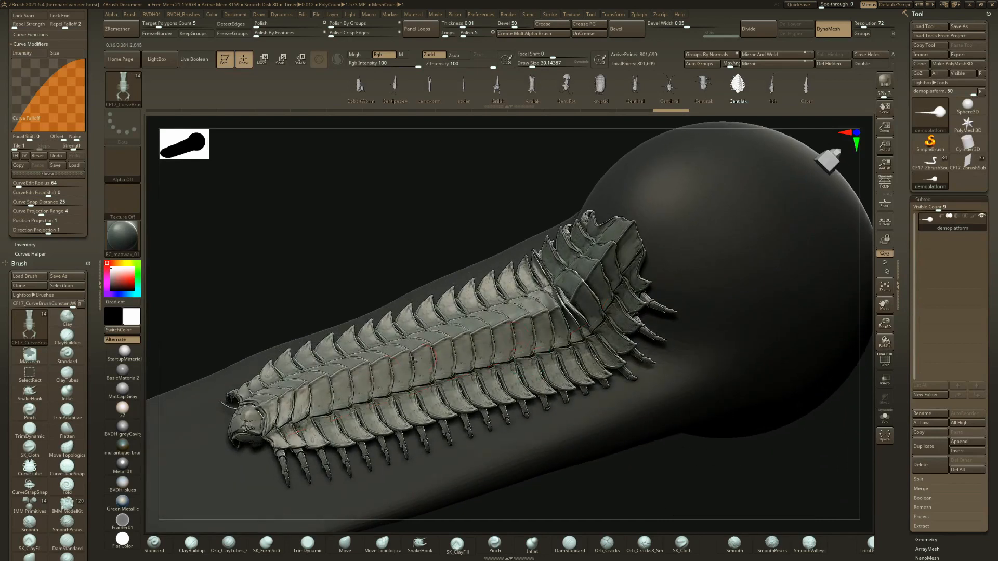
pyautogui.keyDown('ctrl'); pyautogui.moveTo(395, 424); pyautogui.dragTo(403, 387, button='right'); pyautogui.keyUp('ctrl')
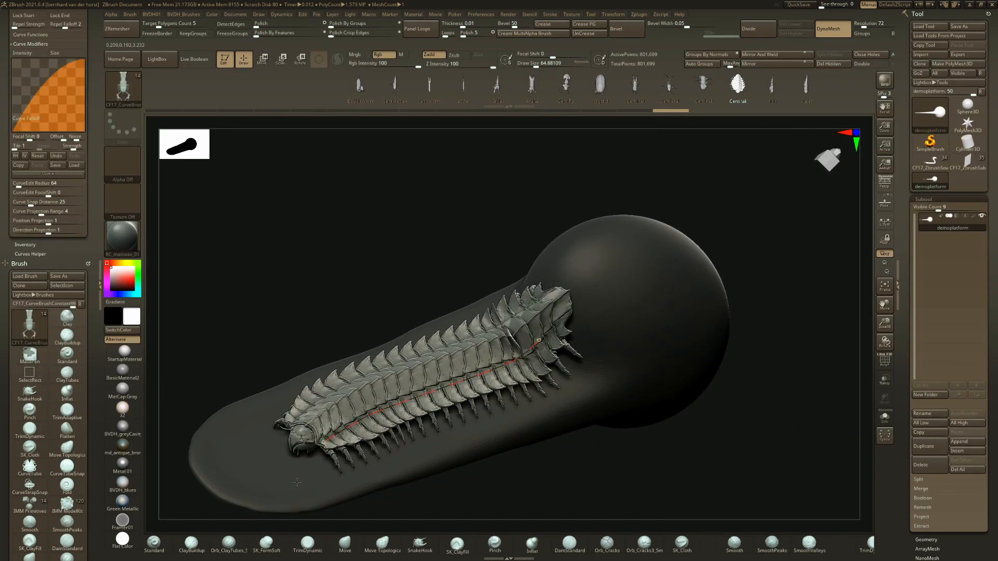
pyautogui.hotkey('ctrl', 'z')
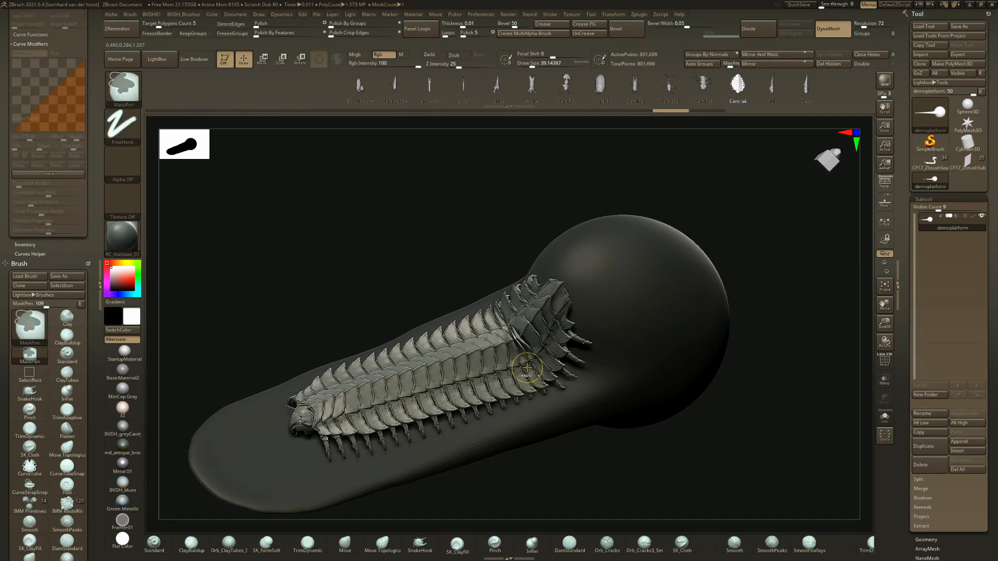
pyautogui.hotkey('ctrl', 'z')
# - Redraw the broad plated creature along an S-shaped curve at Draw Size about 25 and bend it into free-floating poses
pyautogui.moveTo(541, 354)
pyautogui.keyDown('ctrl'); pyautogui.mouseDown(button='right')
pyautogui.moveTo(556, 401)
pyautogui.moveTo(540, 360)
pyautogui.mouseUp(button='right'); pyautogui.keyUp('ctrl')
pyautogui.rightClick(538, 359)
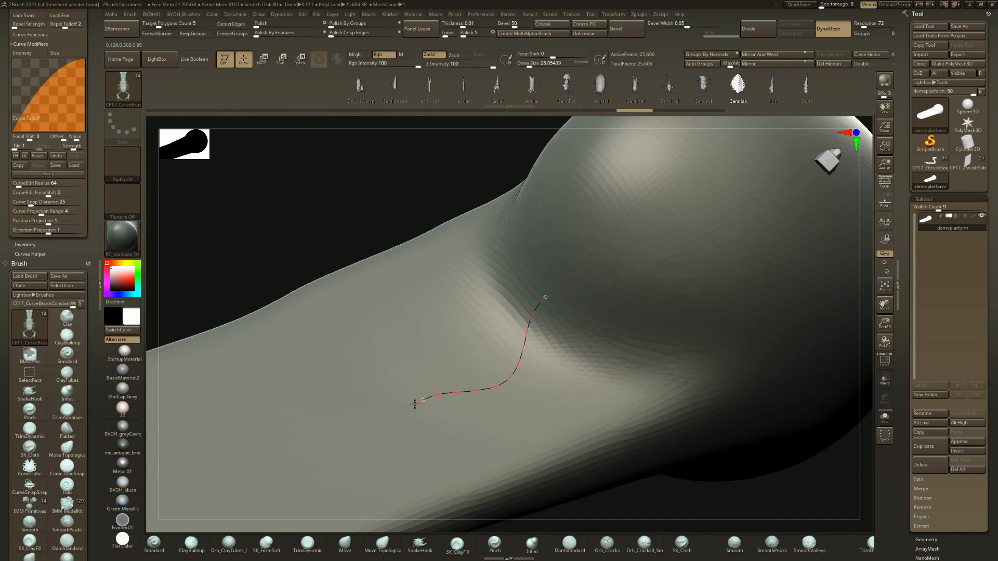
pyautogui.moveTo(415, 404); pyautogui.dragTo(414, 405)
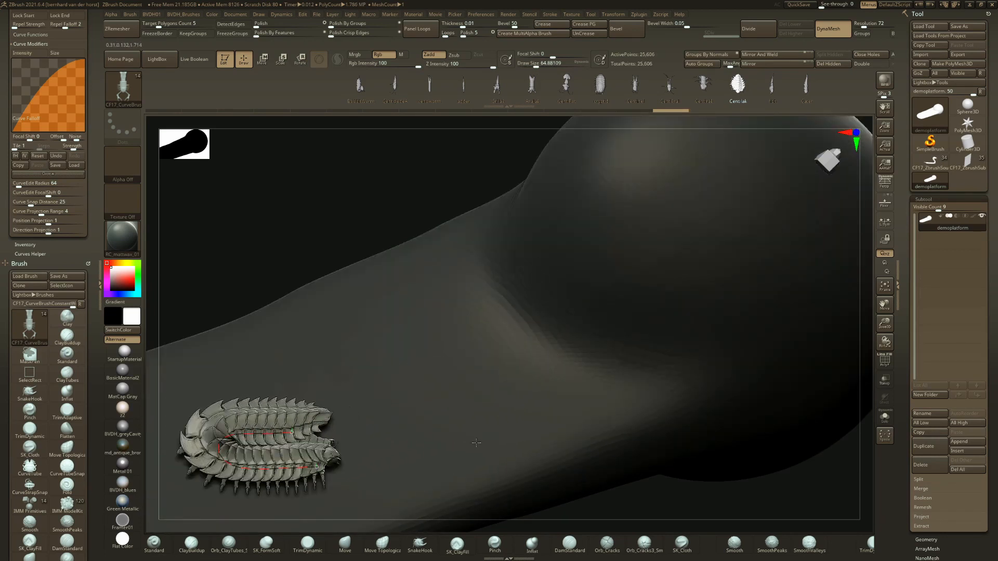
pyautogui.moveTo(510, 248); pyautogui.dragTo(515, 251)
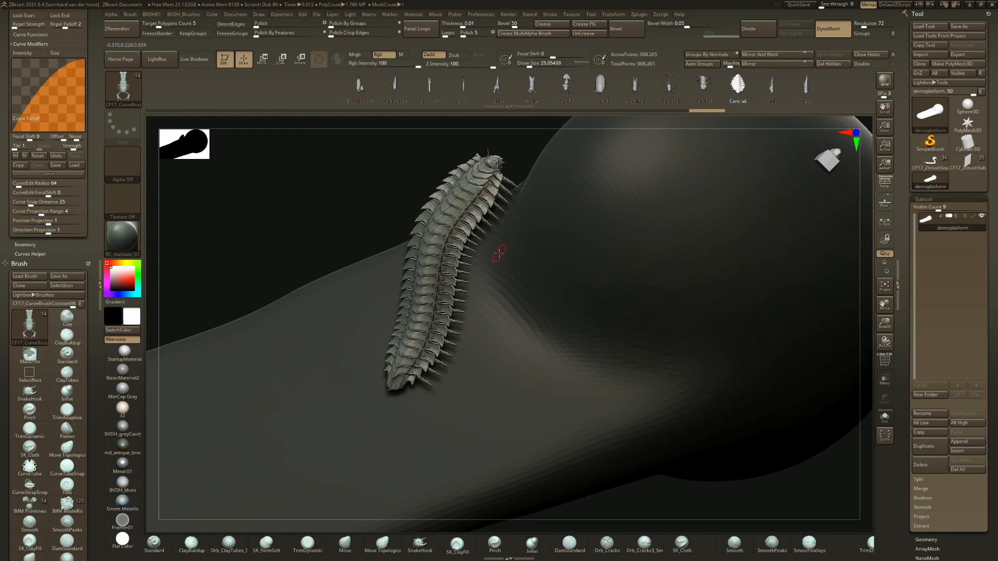
pyautogui.moveTo(495, 253)
pyautogui.mouseDown(button='right')
pyautogui.moveTo(467, 262)
pyautogui.moveTo(399, 331)
pyautogui.moveTo(380, 335)
pyautogui.moveTo(391, 331)
pyautogui.moveTo(400, 364)
pyautogui.moveTo(429, 339)
pyautogui.moveTo(408, 367)
pyautogui.moveTo(426, 343)
pyautogui.moveTo(423, 363)
pyautogui.moveTo(434, 354)
pyautogui.mouseUp(button='right')
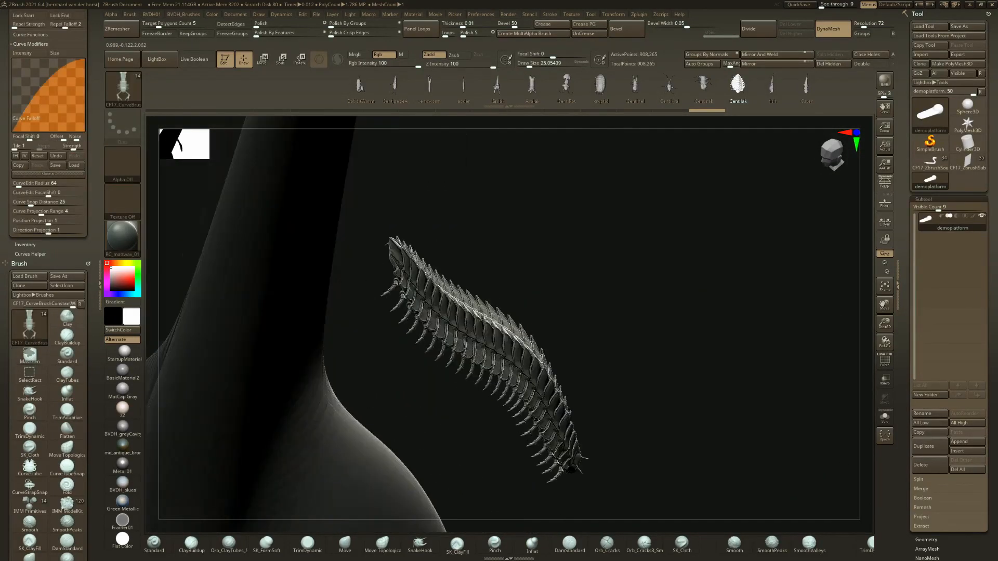
pyautogui.moveTo(483, 319); pyautogui.dragTo(407, 214, button='right')
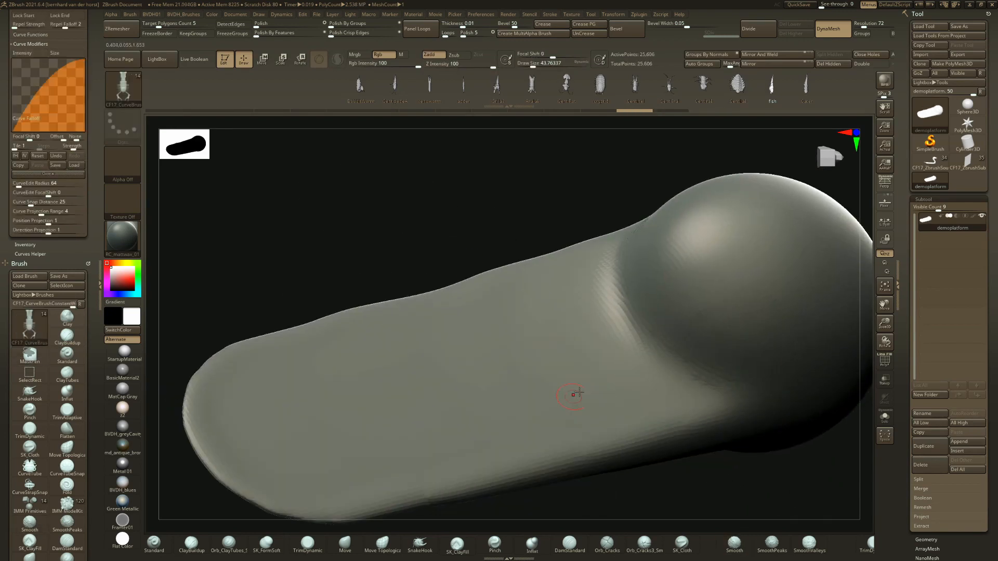
# - Insert the fish mesh along a straight curve on the platform at Draw Size about 44 and set the CurveEdit Radius to 115
pyautogui.moveTo(579, 392); pyautogui.dragTo(593, 349, button='right')
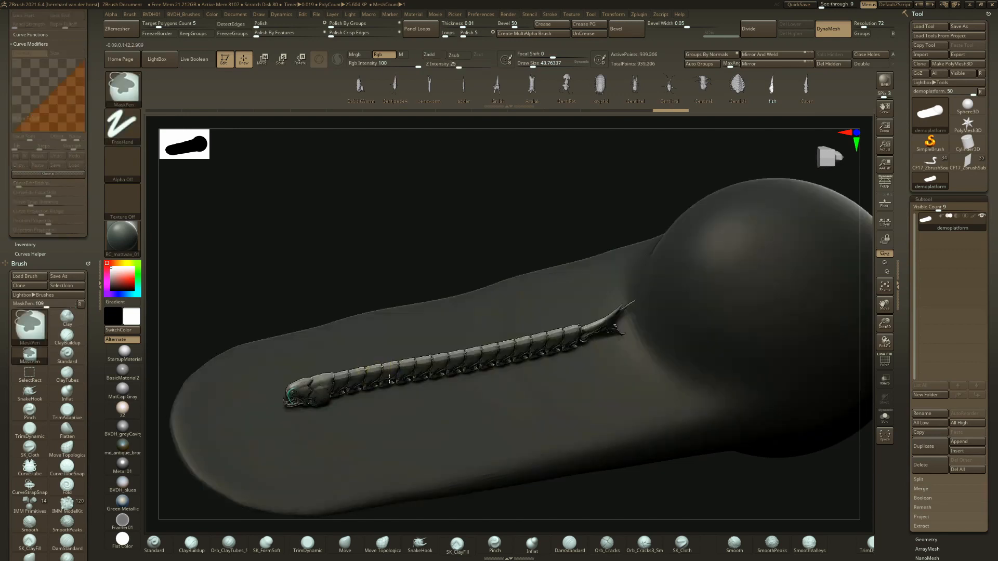
pyautogui.moveTo(398, 382)
pyautogui.keyDown('ctrl'); pyautogui.mouseDown(button='right')
pyautogui.moveTo(398, 432)
pyautogui.moveTo(384, 376)
pyautogui.moveTo(396, 393)
pyautogui.moveTo(385, 389)
pyautogui.moveTo(386, 424)
pyautogui.moveTo(384, 388)
pyautogui.mouseUp(button='right'); pyautogui.keyUp('ctrl')
pyautogui.press('space')
pyautogui.moveTo(384, 388); pyautogui.dragTo(402, 390)
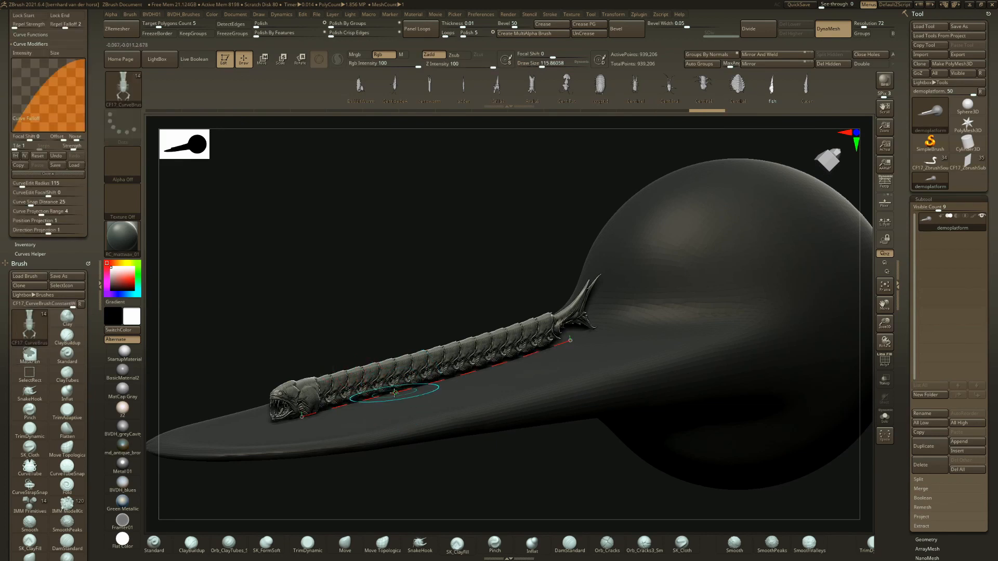
# - Lift the head end of the fish creature's curve off the platform so the front of the body arches
pyautogui.keyDown('shift'); pyautogui.moveTo(372, 406); pyautogui.dragTo(307, 403, button='right'); pyautogui.keyUp('shift')
pyautogui.moveTo(295, 373)
pyautogui.mouseDown()
pyautogui.moveTo(314, 316)
pyautogui.moveTo(291, 257)
pyautogui.moveTo(268, 310)
pyautogui.moveTo(279, 339)
pyautogui.mouseUp()
pyautogui.moveTo(303, 346); pyautogui.dragTo(345, 347, button='right')
pyautogui.moveTo(345, 348)
pyautogui.keyDown('ctrl'); pyautogui.mouseDown(button='right')
pyautogui.moveTo(366, 341)
pyautogui.moveTo(352, 260)
pyautogui.moveTo(372, 270)
pyautogui.moveTo(413, 246)
pyautogui.moveTo(434, 276)
pyautogui.moveTo(332, 283)
pyautogui.moveTo(251, 149)
pyautogui.mouseUp(button='right'); pyautogui.keyUp('ctrl')
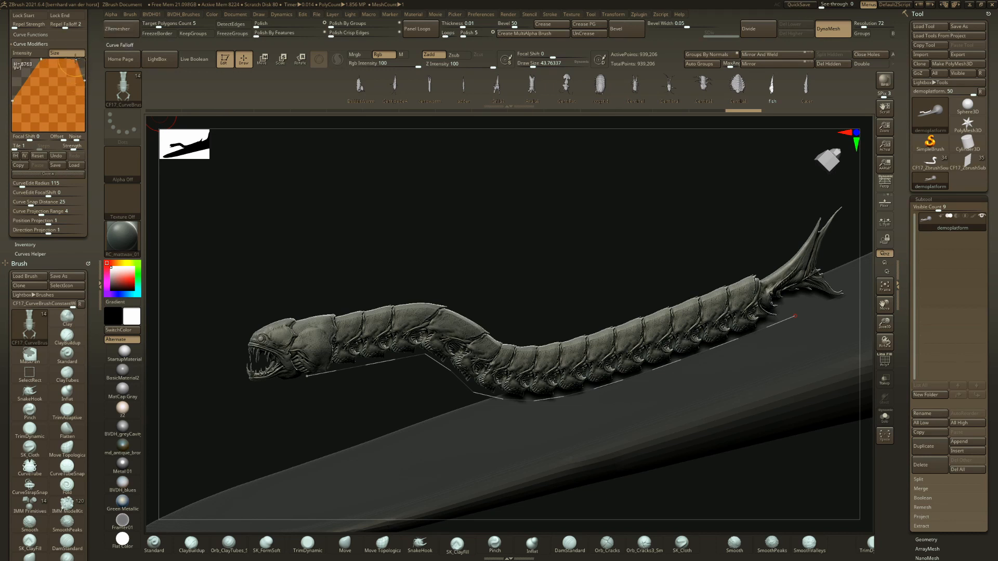
# - Reshape the Curve Falloff profile with Intensity and Size enabled and rebuild the fish creature with a tapered tail
pyautogui.click(435, 360)
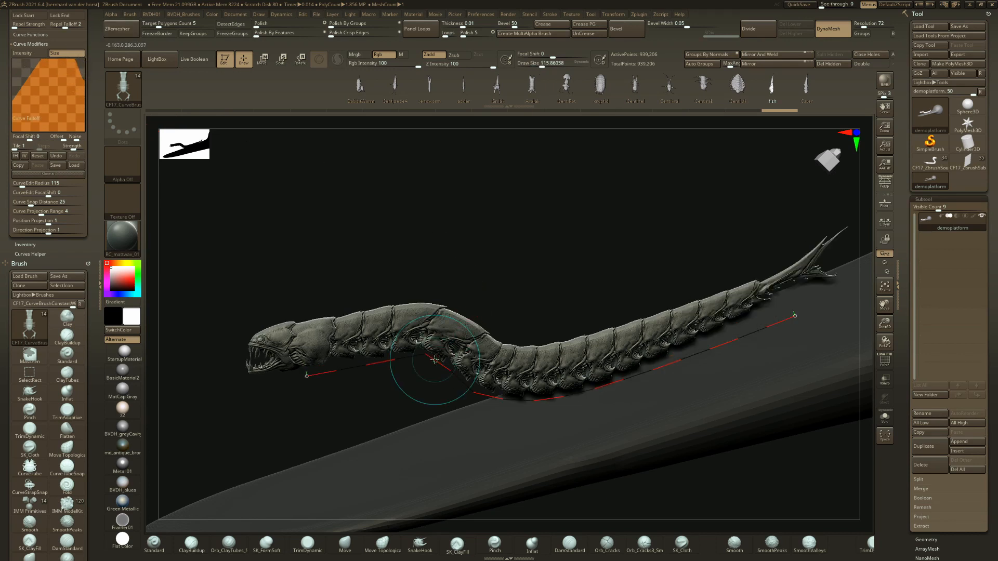
pyautogui.hotkey('ctrl', 'z')
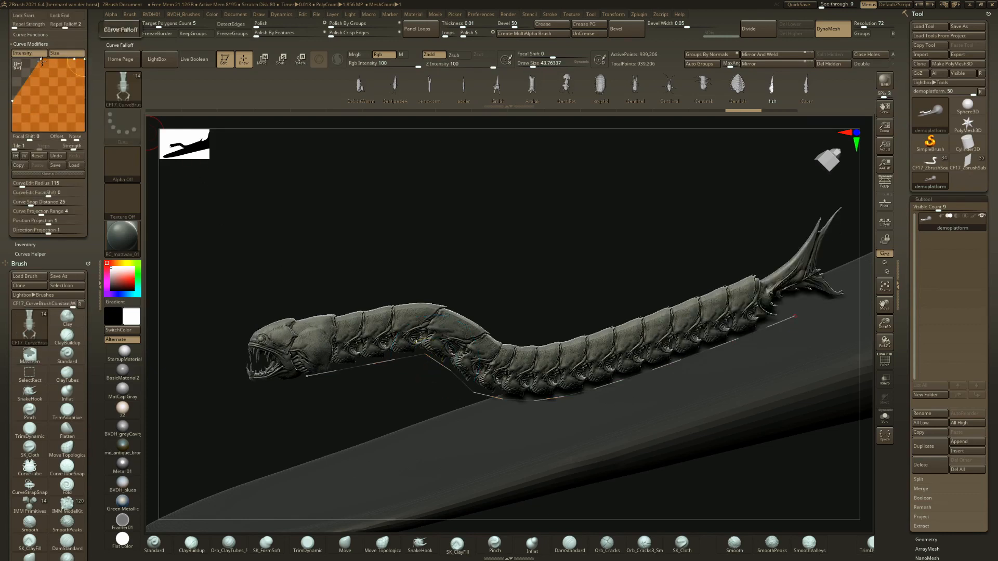
pyautogui.moveTo(43, 61); pyautogui.dragTo(46, 70)
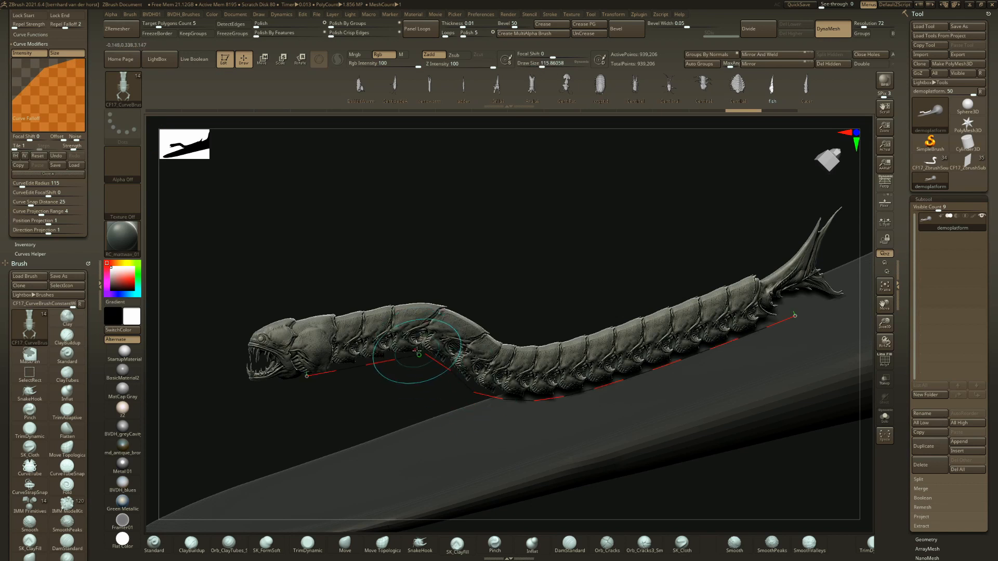
pyautogui.click(424, 355)
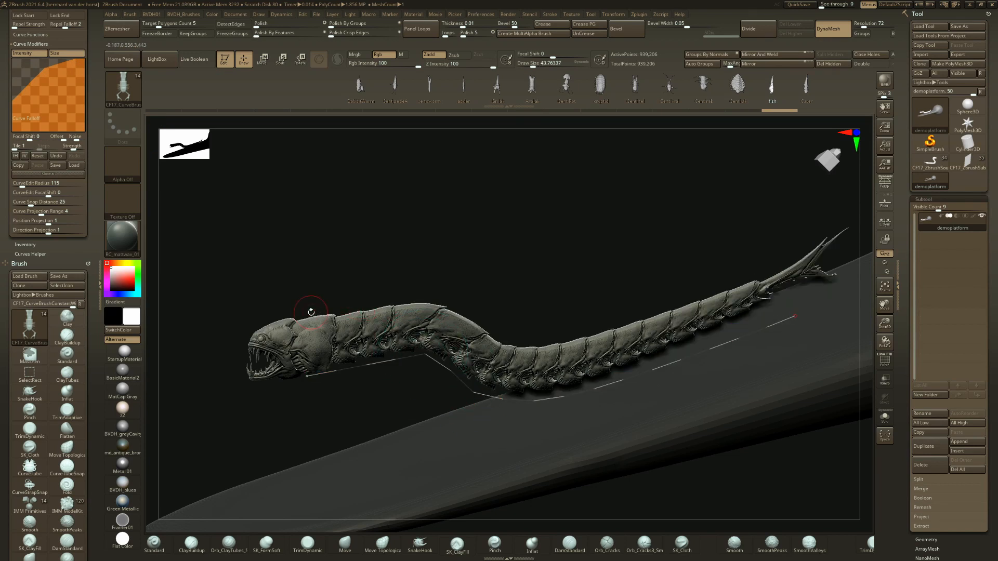
# - Switch to the Move brush at Draw Size about 154 and raise the fish creature's back behind the head
pyautogui.press('b')
pyautogui.press('m')
pyautogui.press('v')
pyautogui.press('space')
pyautogui.moveTo(338, 328)
pyautogui.mouseDown()
pyautogui.moveTo(355, 327)
pyautogui.moveTo(337, 287)
pyautogui.mouseUp()
pyautogui.moveTo(398, 286); pyautogui.dragTo(352, 295)
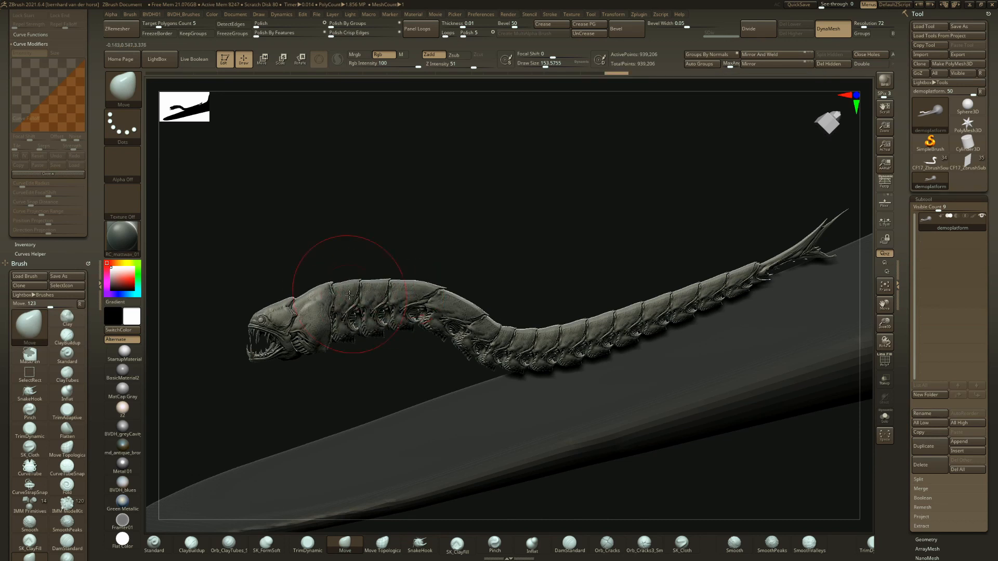
# - Adjust the underside behind the fish creature's head and pull the top of the head upward with the Move brush
pyautogui.moveTo(352, 294)
pyautogui.mouseDown(button='right')
pyautogui.moveTo(307, 285)
pyautogui.moveTo(324, 255)
pyautogui.moveTo(329, 306)
pyautogui.mouseUp(button='right')
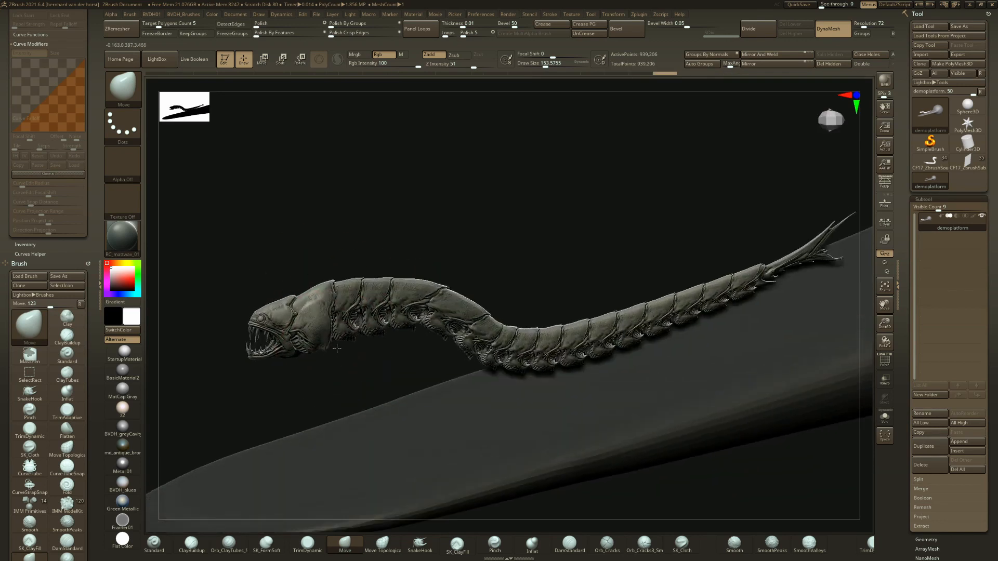
pyautogui.moveTo(340, 322)
pyautogui.mouseDown()
pyautogui.moveTo(339, 332)
pyautogui.moveTo(396, 343)
pyautogui.mouseUp()
pyautogui.moveTo(293, 302); pyautogui.dragTo(292, 280)
pyautogui.moveTo(421, 323); pyautogui.dragTo(508, 338, button='right')
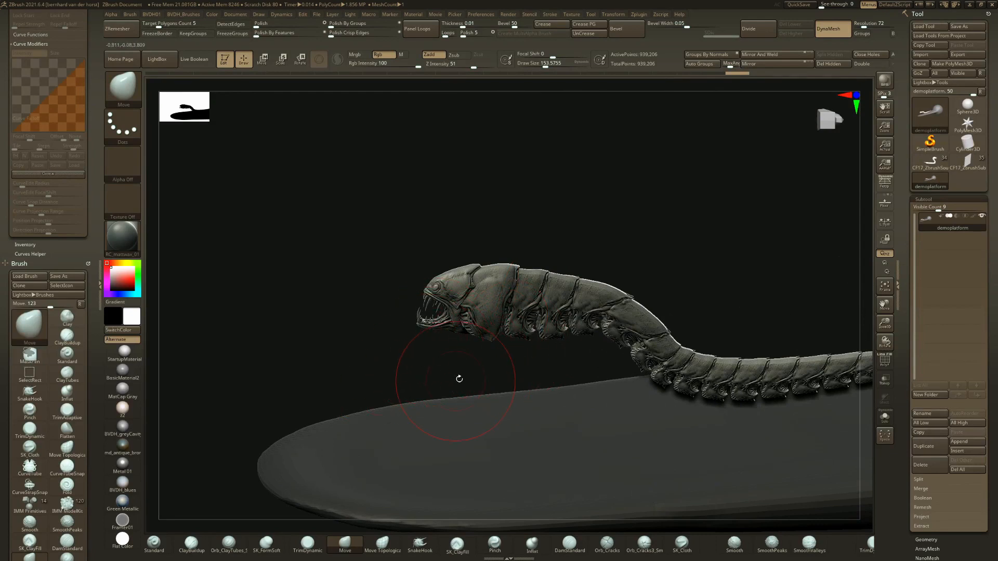
# - Undo the fish creature and its Move brush edits back to the bare demo platform
pyautogui.keyDown('alt'); pyautogui.moveTo(723, 323); pyautogui.dragTo(442, 274, button='right'); pyautogui.keyUp('alt')
pyautogui.keyDown('ctrl'); pyautogui.moveTo(501, 292); pyautogui.dragTo(339, 253, button='right'); pyautogui.keyUp('ctrl')
pyautogui.hotkey('ctrl', 'z')
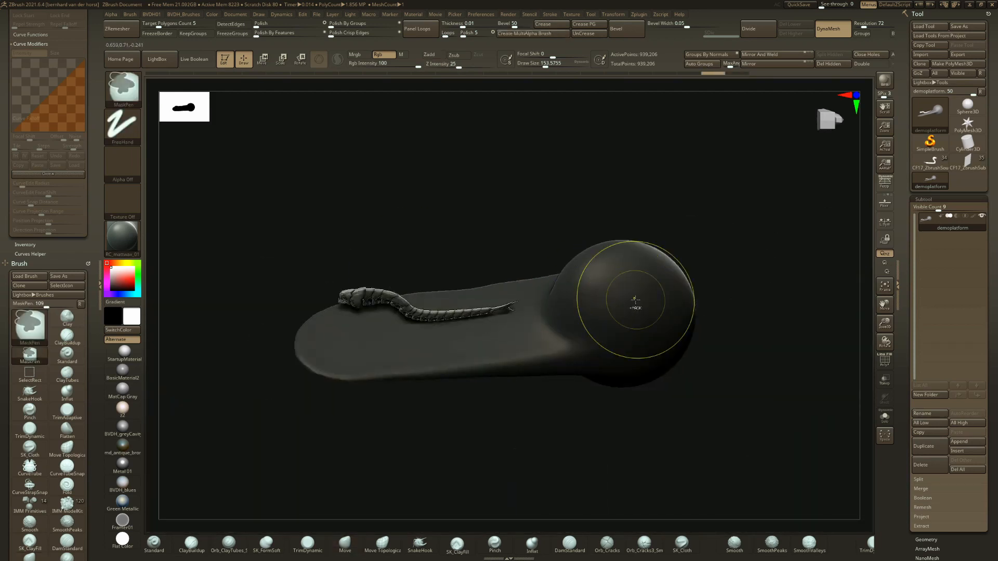
pyautogui.hotkey('ctrl', 'z')
pyautogui.hotkey('ctrl', 'z')
pyautogui.hotkey('ctrl', 'z')
pyautogui.hotkey('ctrl', 'z')
pyautogui.hotkey('ctrl', 'z')
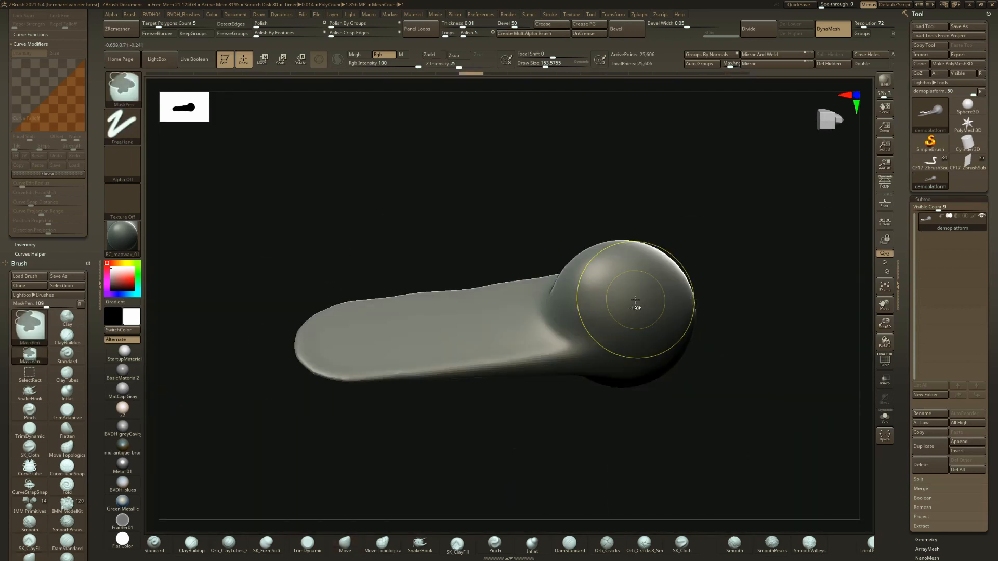
# - Activate the CF17_CurveBrushConstantWidth brush for drawing on the platform
pyautogui.moveTo(932, 217)
pyautogui.press('b')
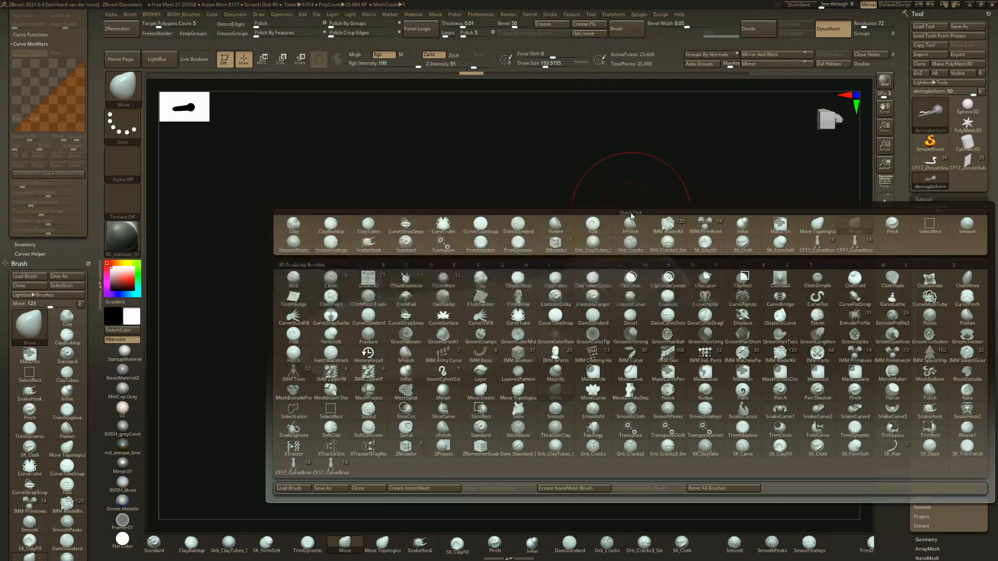
pyautogui.click(190, 544)
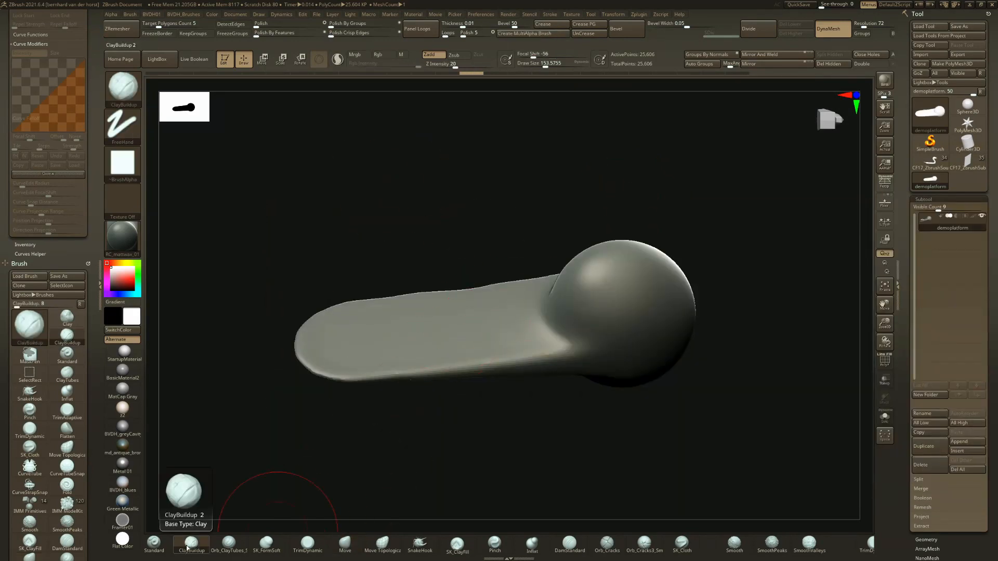
pyautogui.press('b')
pyautogui.moveTo(50, 502)
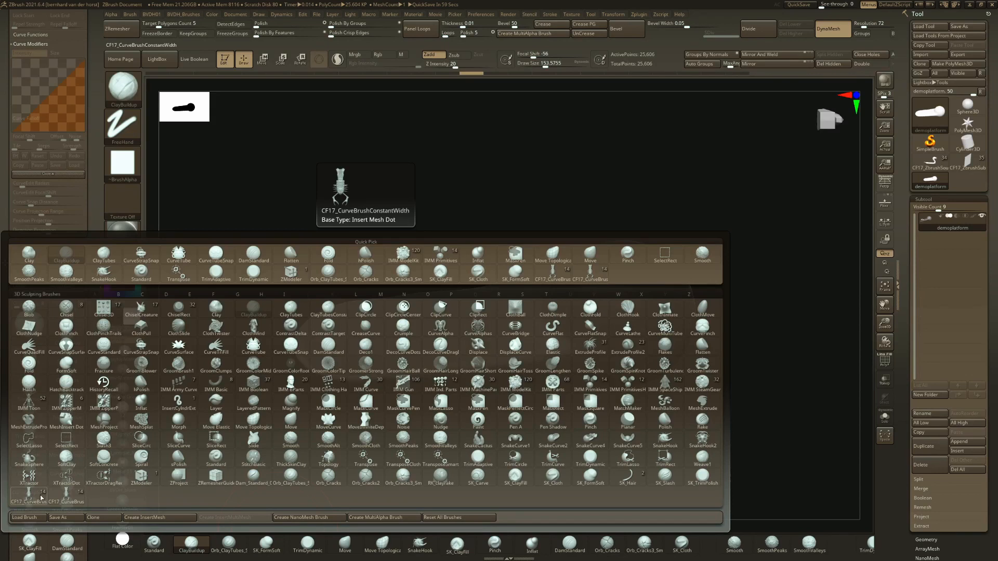
pyautogui.click(70, 500)
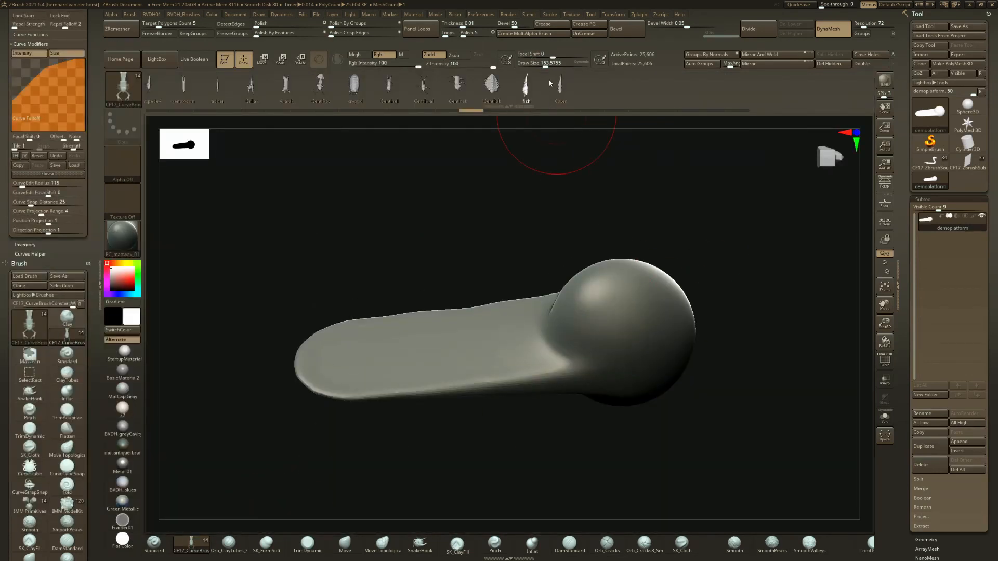
# - Draw the caterpillar creature along the platform beside the sphere at Draw Size about 140
pyautogui.keyDown('ctrl'); pyautogui.moveTo(563, 312); pyautogui.dragTo(567, 385, button='right'); pyautogui.keyUp('ctrl')
pyautogui.press('space')
pyautogui.moveTo(571, 383); pyautogui.dragTo(570, 382)
pyautogui.moveTo(569, 384)
pyautogui.mouseDown(button='right')
pyautogui.moveTo(590, 405)
pyautogui.moveTo(621, 395)
pyautogui.mouseUp(button='right')
pyautogui.moveTo(623, 354); pyautogui.dragTo(504, 340)
pyautogui.moveTo(214, 371); pyautogui.dragTo(213, 371)
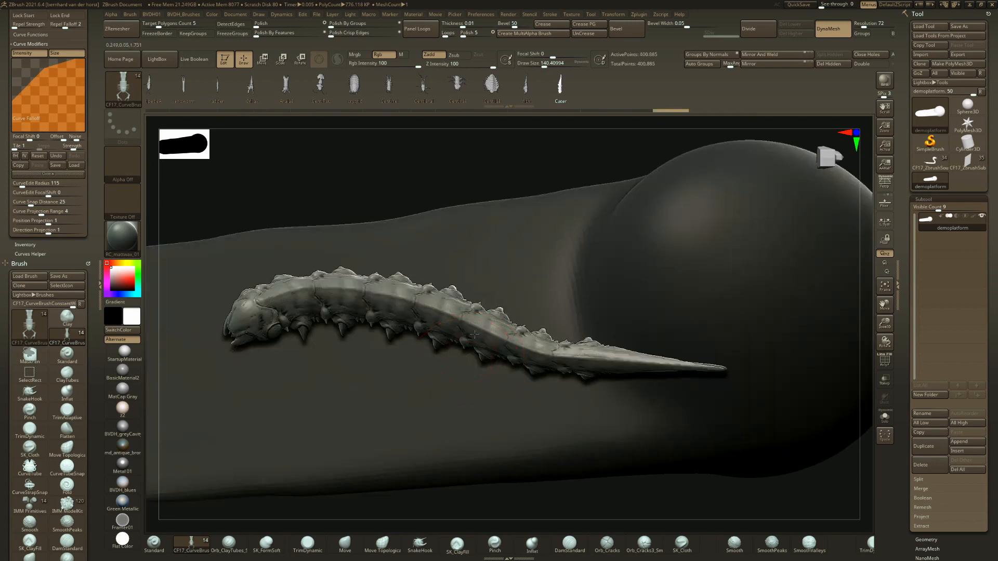
# - Redraw the caterpillar at Draw Size about 74 along the platform and undo the overlapping loop added to it
pyautogui.moveTo(475, 334)
pyautogui.mouseDown(button='right')
pyautogui.moveTo(439, 285)
pyautogui.moveTo(379, 245)
pyautogui.moveTo(381, 338)
pyautogui.moveTo(441, 350)
pyautogui.moveTo(450, 361)
pyautogui.moveTo(422, 313)
pyautogui.moveTo(380, 332)
pyautogui.moveTo(418, 295)
pyautogui.moveTo(428, 327)
pyautogui.moveTo(490, 337)
pyautogui.moveTo(446, 397)
pyautogui.mouseUp(button='right')
pyautogui.press('space')
pyautogui.moveTo(491, 347)
pyautogui.mouseDown()
pyautogui.moveTo(403, 421)
pyautogui.moveTo(337, 385)
pyautogui.moveTo(416, 266)
pyautogui.moveTo(480, 333)
pyautogui.moveTo(461, 499)
pyautogui.moveTo(385, 480)
pyautogui.moveTo(401, 442)
pyautogui.moveTo(302, 457)
pyautogui.moveTo(248, 359)
pyautogui.moveTo(279, 285)
pyautogui.moveTo(365, 258)
pyautogui.moveTo(468, 301)
pyautogui.moveTo(540, 317)
pyautogui.moveTo(687, 234)
pyautogui.mouseUp()
pyautogui.keyDown('alt'); pyautogui.moveTo(680, 304); pyautogui.dragTo(545, 351, button='right'); pyautogui.keyUp('alt')
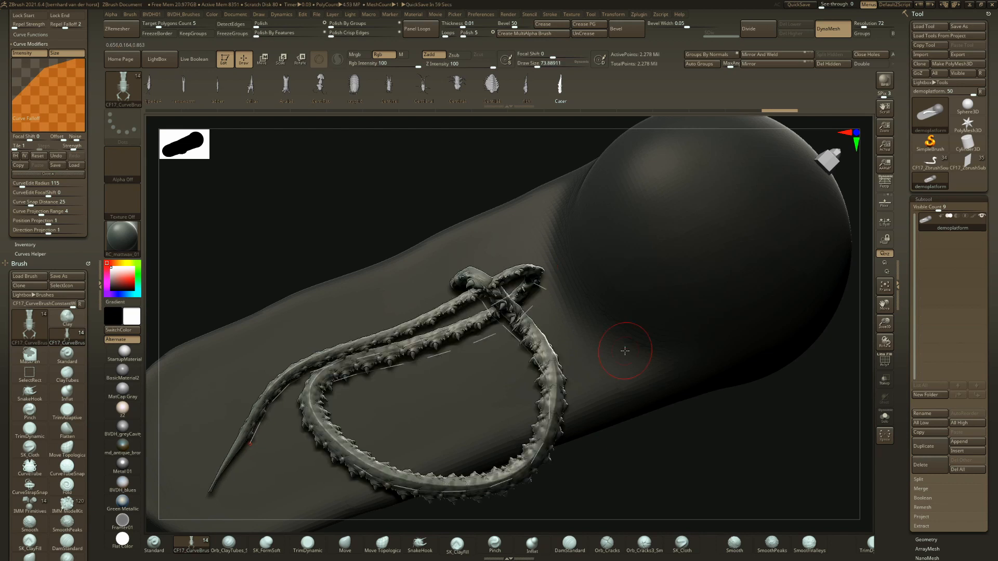
pyautogui.hotkey('ctrl', 'z')
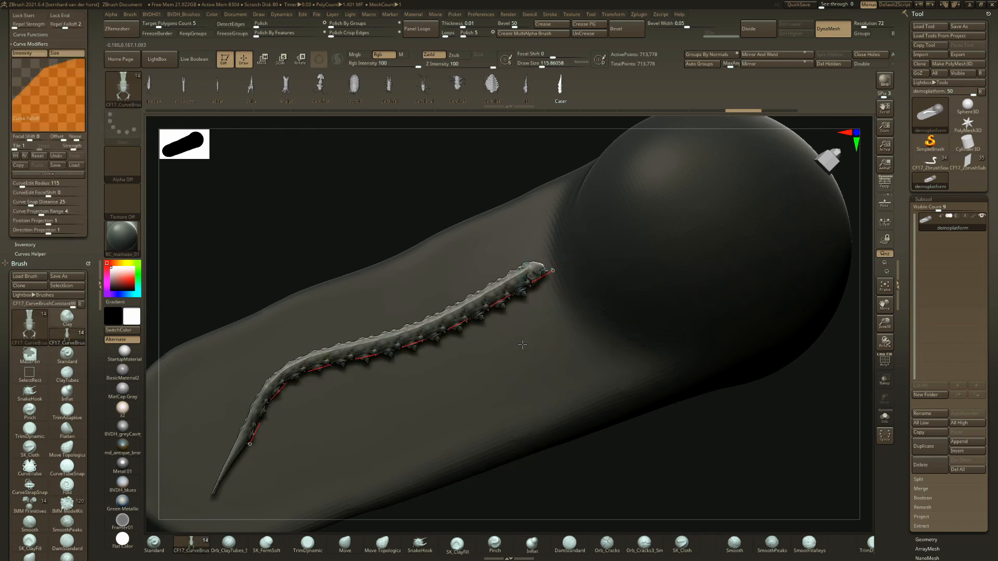
# - Bunch the caterpillar's curve into a tight coil on the platform and expand the Curve Functions settings
pyautogui.moveTo(523, 344)
pyautogui.mouseDown()
pyautogui.moveTo(441, 377)
pyautogui.moveTo(439, 279)
pyautogui.moveTo(410, 351)
pyautogui.moveTo(266, 414)
pyautogui.moveTo(273, 383)
pyautogui.moveTo(359, 275)
pyautogui.moveTo(267, 343)
pyautogui.moveTo(245, 413)
pyautogui.mouseUp()
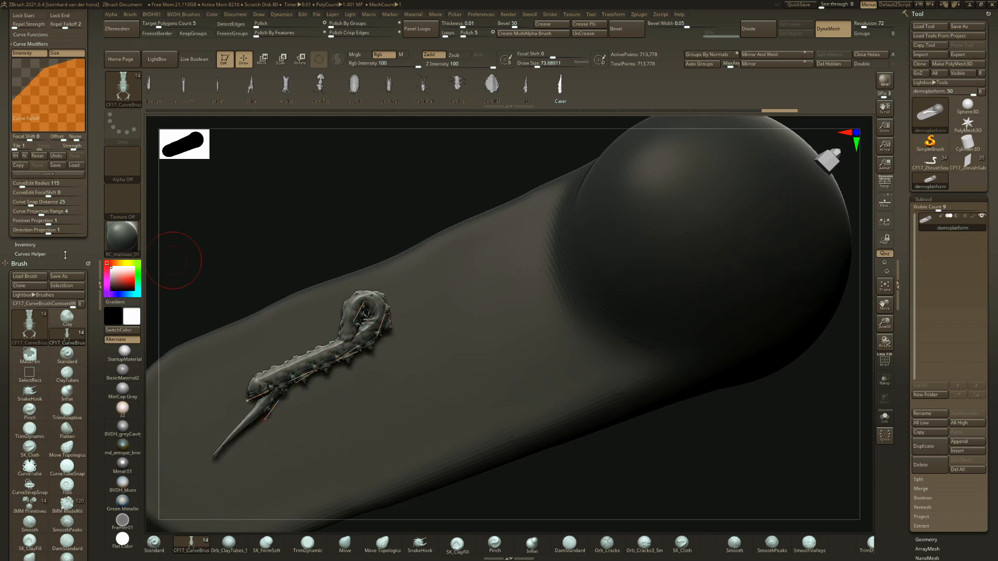
pyautogui.scroll(4, 70, 319)
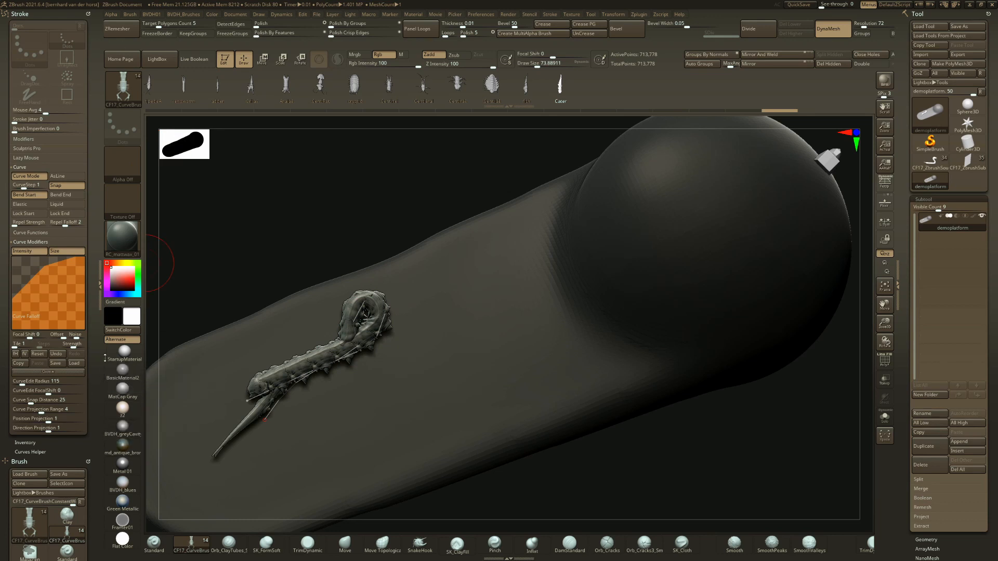
pyautogui.press('shift')
pyautogui.click(46, 233)
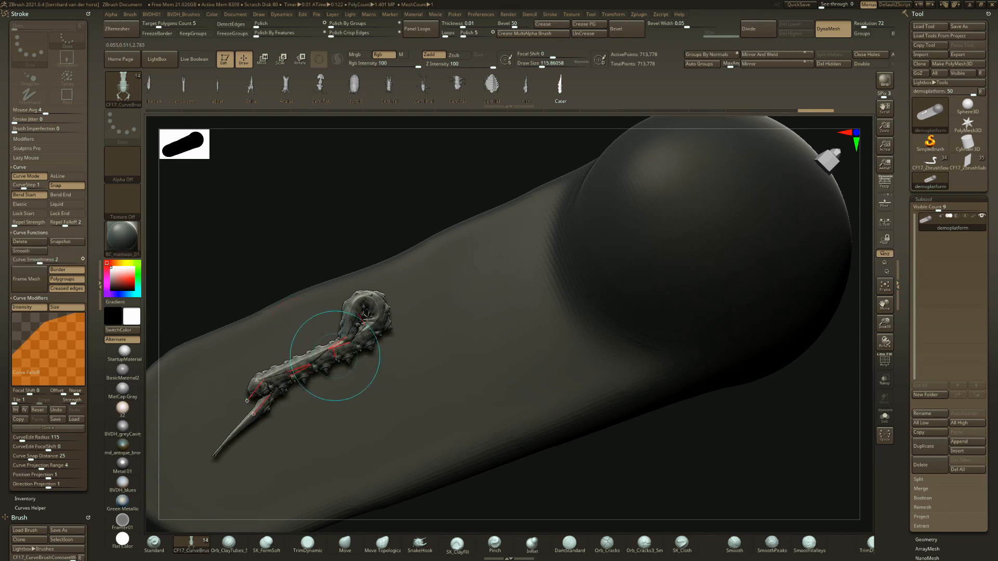
# - Straighten the coiled caterpillar curve into a gentle S-bend reaching toward the sphere
pyautogui.moveTo(338, 349)
pyautogui.mouseDown()
pyautogui.moveTo(246, 401)
pyautogui.moveTo(307, 431)
pyautogui.moveTo(406, 426)
pyautogui.moveTo(456, 335)
pyautogui.mouseUp()
pyautogui.moveTo(484, 291)
pyautogui.mouseDown()
pyautogui.moveTo(515, 274)
pyautogui.moveTo(561, 279)
pyautogui.mouseUp()
pyautogui.moveTo(561, 278)
pyautogui.keyDown('ctrl'); pyautogui.mouseDown(button='right')
pyautogui.moveTo(551, 234)
pyautogui.moveTo(512, 172)
pyautogui.mouseUp(button='right'); pyautogui.keyUp('ctrl')
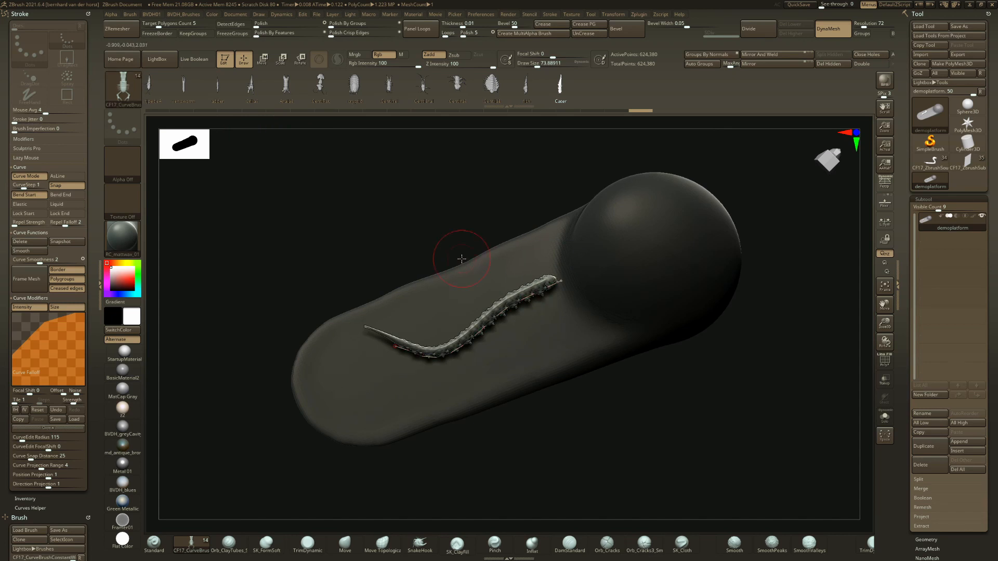
# - Load the CF17_CurveBrushSmallerTip.zbp brush and choose the first creature mesh in its set
pyautogui.press('b')
pyautogui.click(124, 536)
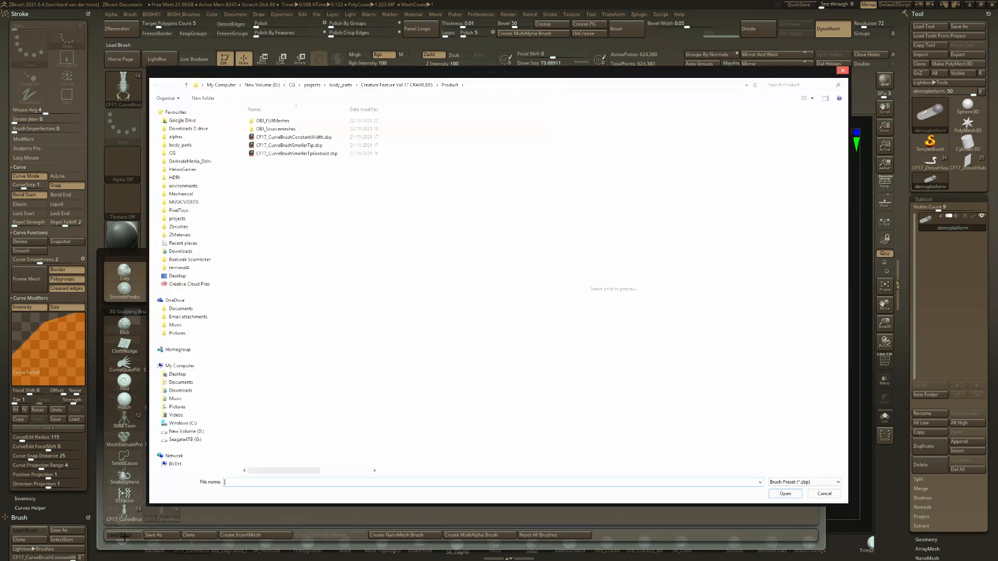
pyautogui.doubleClick(318, 146)
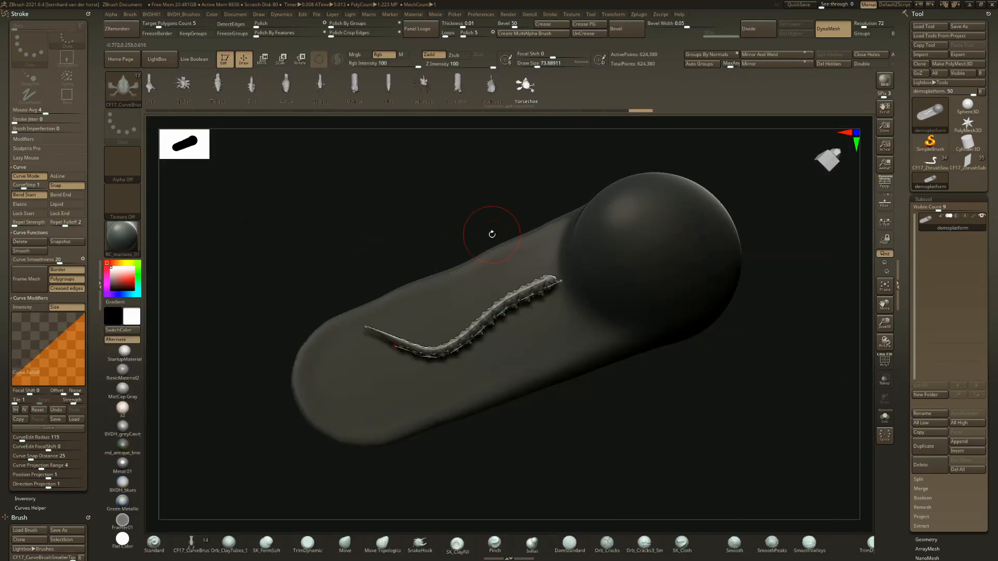
pyautogui.moveTo(492, 234); pyautogui.dragTo(535, 182)
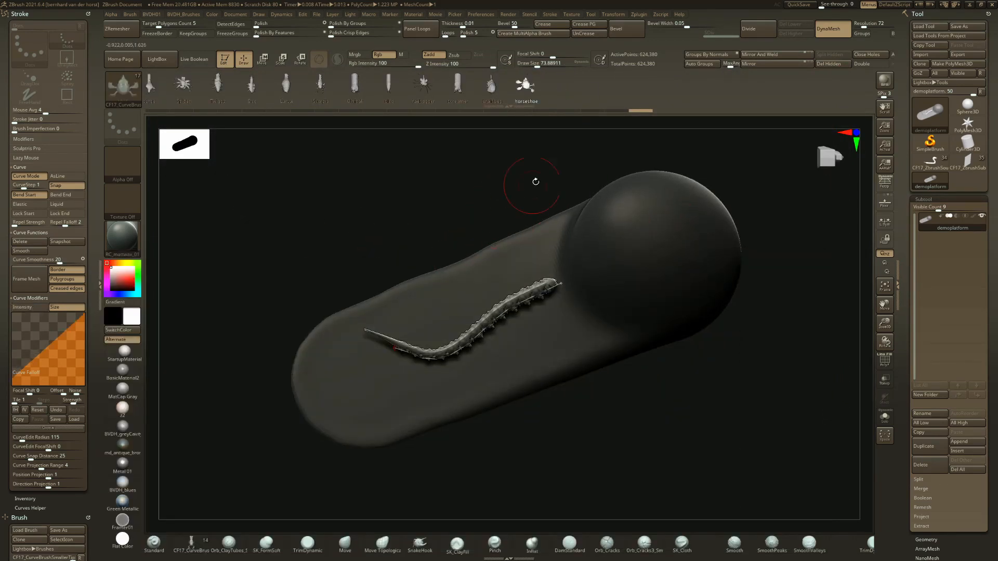
pyautogui.press('r')
pyautogui.press('q')
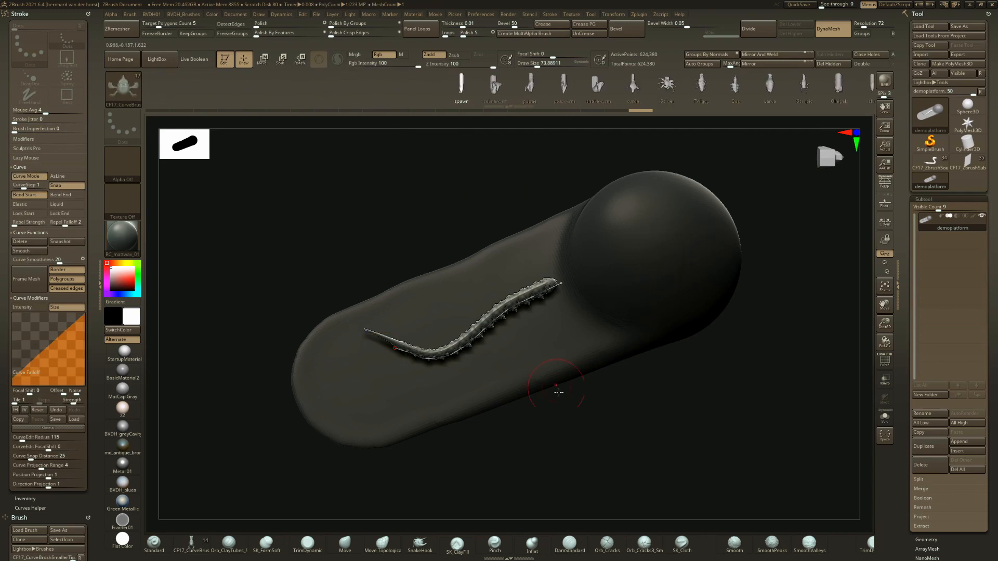
# - Undo the caterpillar creature and its curve edits on the platform
pyautogui.keyDown('ctrl'); pyautogui.moveTo(558, 392); pyautogui.dragTo(598, 444, button='right'); pyautogui.keyUp('ctrl')
pyautogui.keyDown('alt'); pyautogui.moveTo(598, 445); pyautogui.dragTo(265, 515, button='right'); pyautogui.keyUp('alt')
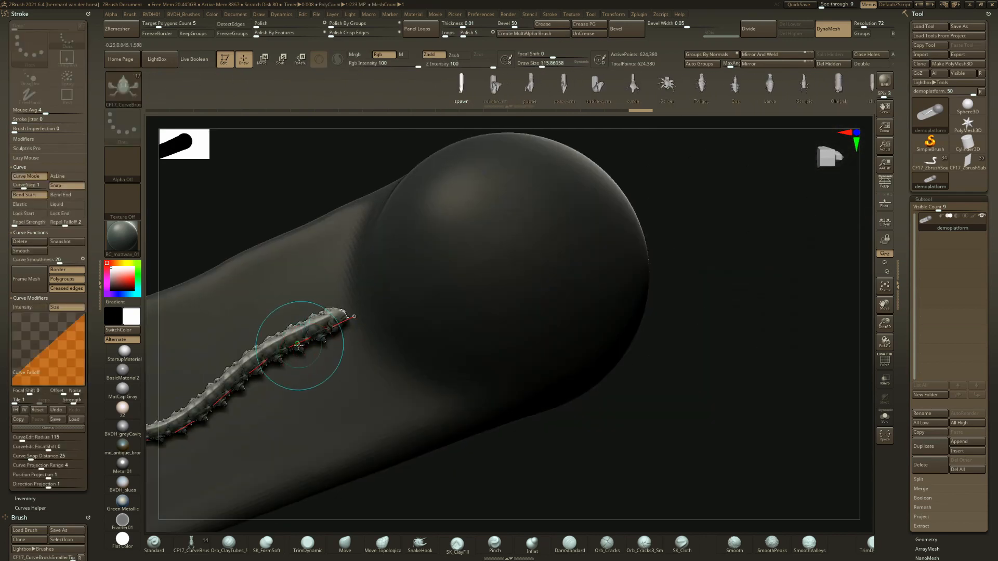
pyautogui.click(298, 345)
pyautogui.moveTo(336, 332); pyautogui.dragTo(305, 337, button='right')
pyautogui.hotkey('ctrl', 'z')
pyautogui.hotkey('ctrl', 'z')
pyautogui.hotkey('ctrl', 'z')
pyautogui.hotkey('ctrl', 'z')
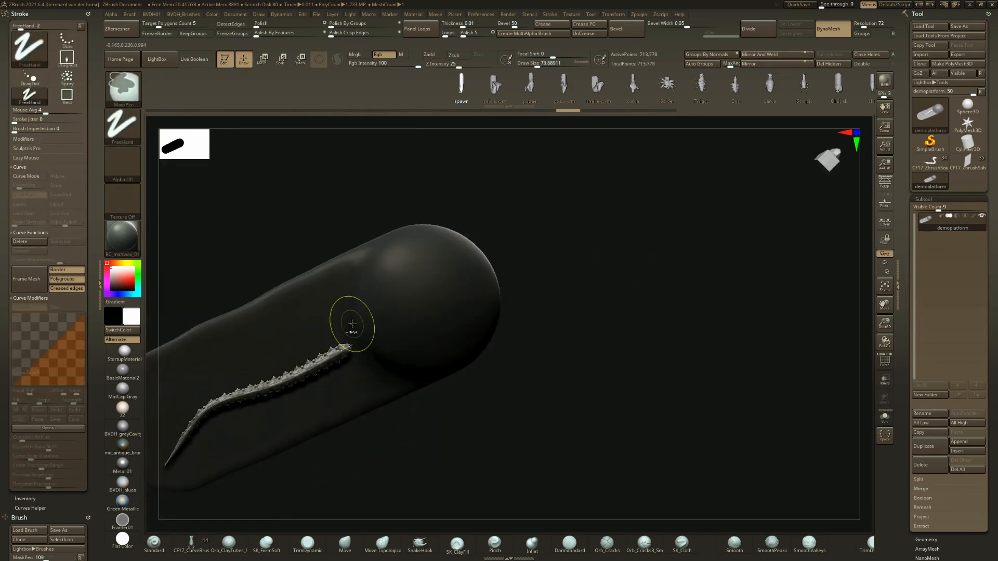
# - Draw the smaller-tip brush's first creature from the sphere onto the platform and extend its tail over the sphere
pyautogui.press('space')
pyautogui.moveTo(481, 267); pyautogui.dragTo(369, 357)
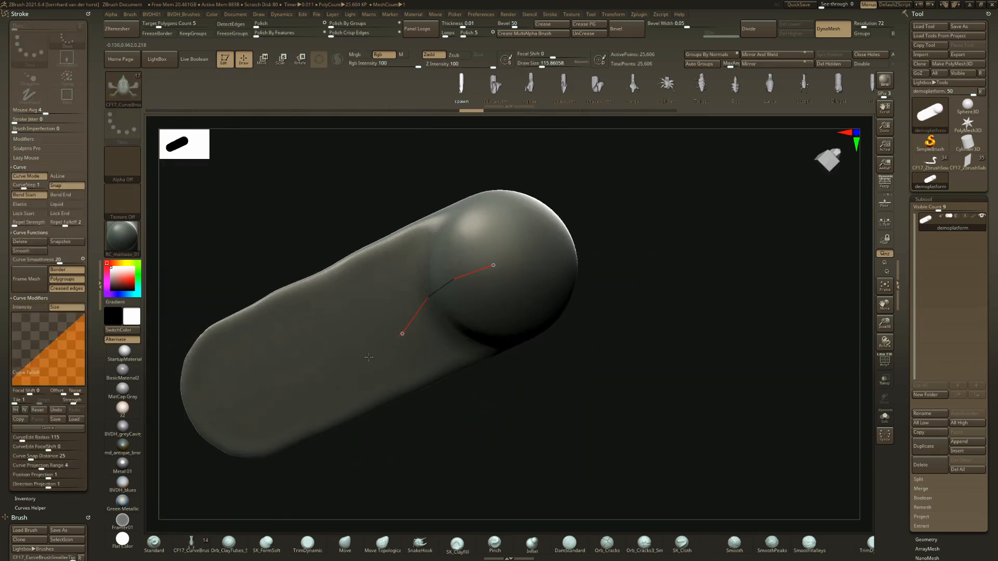
pyautogui.moveTo(354, 370)
pyautogui.mouseDown(button='right')
pyautogui.moveTo(325, 307)
pyautogui.moveTo(372, 331)
pyautogui.mouseUp(button='right')
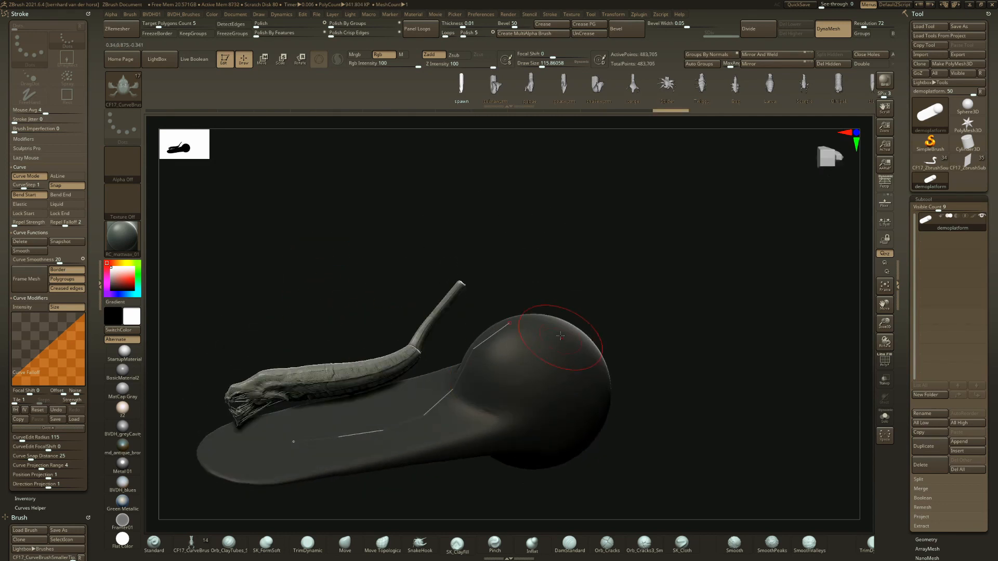
pyautogui.moveTo(511, 323)
pyautogui.mouseDown()
pyautogui.moveTo(557, 312)
pyautogui.moveTo(595, 328)
pyautogui.moveTo(613, 354)
pyautogui.mouseUp()
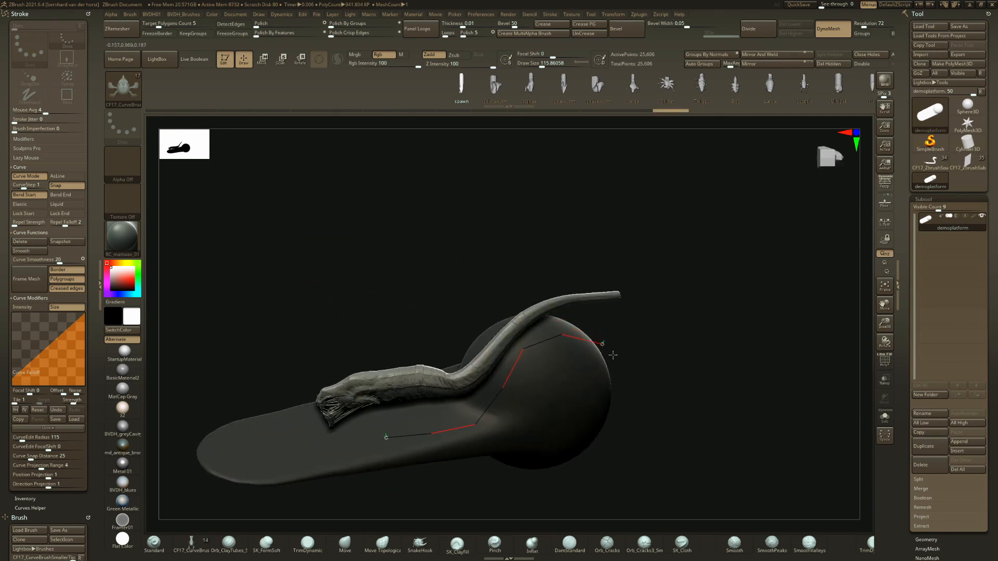
# - Swing the creature's head end from the platform's far edge across to the sphere so the body folds back
pyautogui.moveTo(537, 367)
pyautogui.mouseDown(button='right')
pyautogui.moveTo(510, 346)
pyautogui.moveTo(905, 259)
pyautogui.mouseUp(button='right')
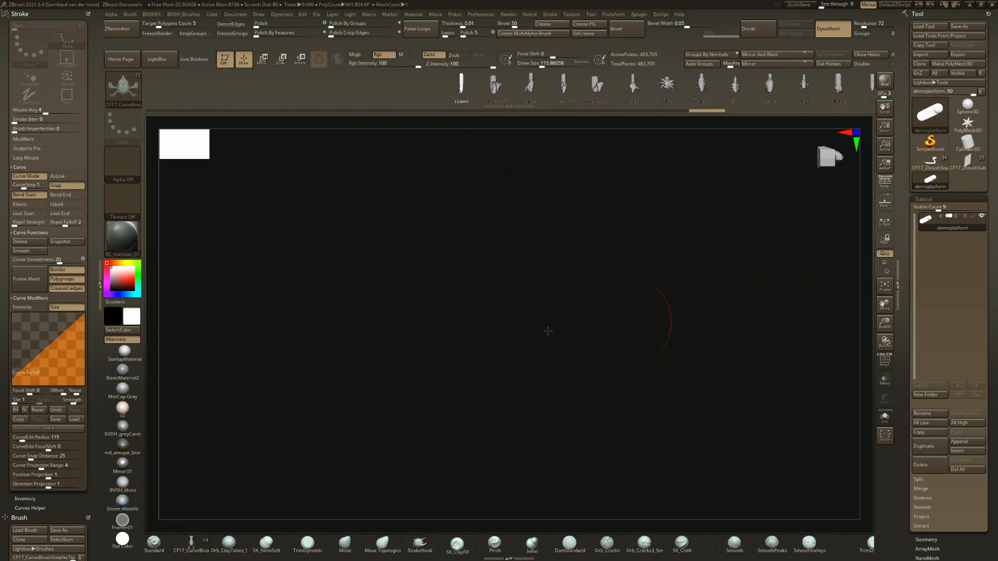
pyautogui.keyDown('alt'); pyautogui.moveTo(548, 331); pyautogui.dragTo(318, 374, button='right'); pyautogui.keyUp('alt')
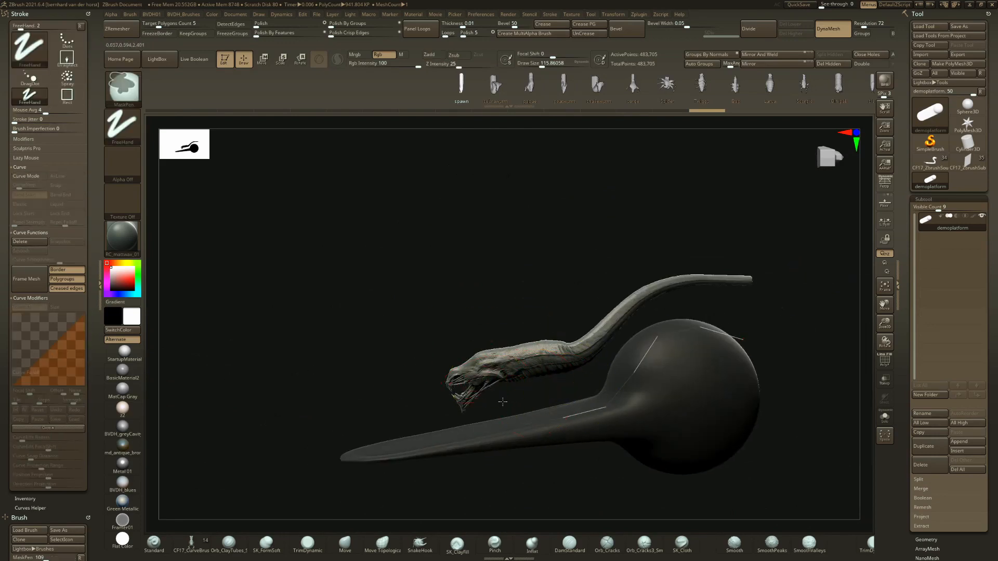
pyautogui.moveTo(503, 402)
pyautogui.mouseDown(button='right')
pyautogui.moveTo(527, 354)
pyautogui.moveTo(587, 361)
pyautogui.moveTo(587, 380)
pyautogui.moveTo(492, 343)
pyautogui.moveTo(405, 333)
pyautogui.moveTo(279, 281)
pyautogui.moveTo(274, 328)
pyautogui.moveTo(288, 395)
pyautogui.mouseUp(button='right')
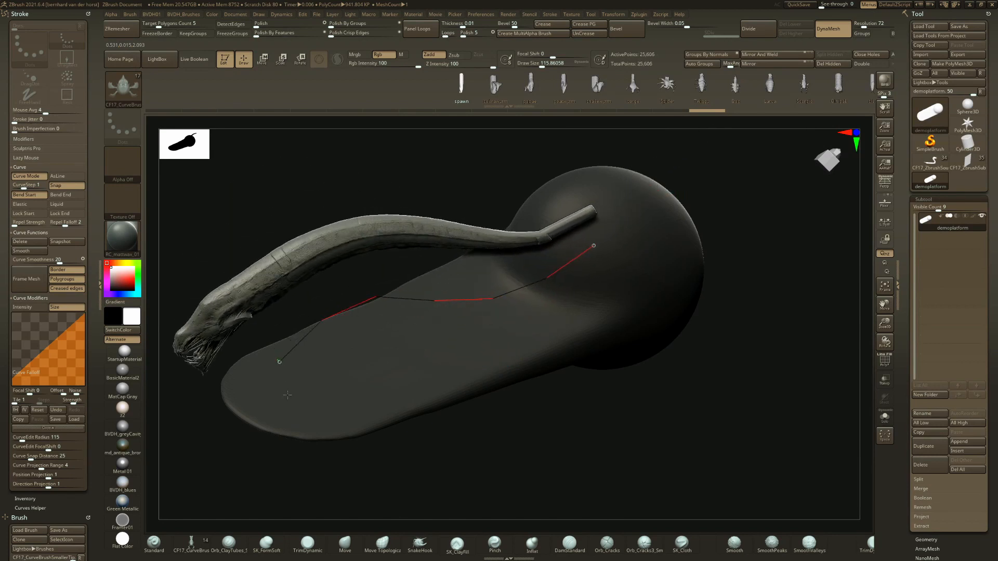
pyautogui.moveTo(287, 395)
pyautogui.mouseDown()
pyautogui.moveTo(403, 506)
pyautogui.moveTo(530, 466)
pyautogui.moveTo(603, 332)
pyautogui.moveTo(653, 338)
pyautogui.moveTo(641, 390)
pyautogui.mouseUp()
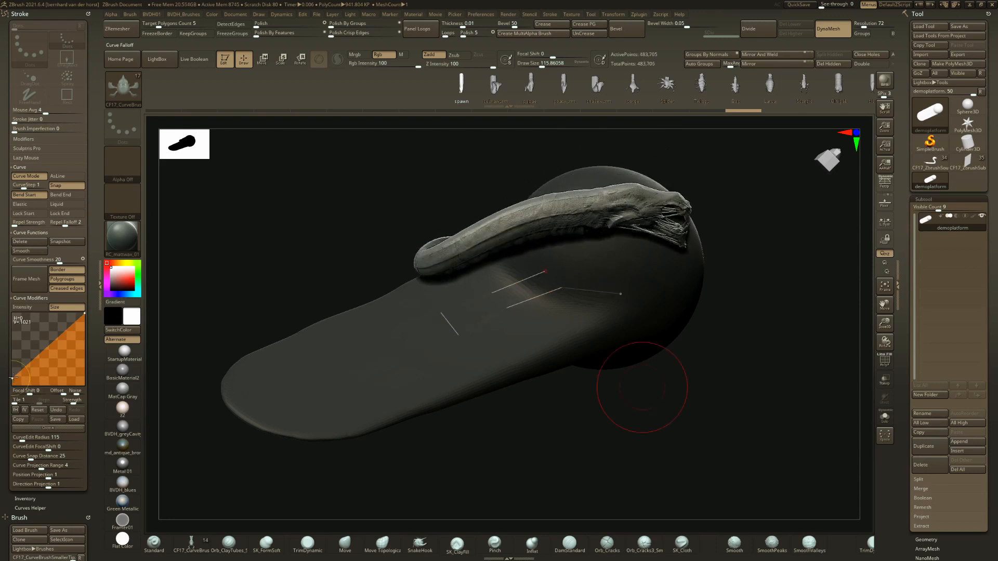
# - Reduce Draw Size to about 62 and stretch the creature's head end far out beyond the platform
pyautogui.moveTo(297, 381); pyautogui.dragTo(416, 458, button='right')
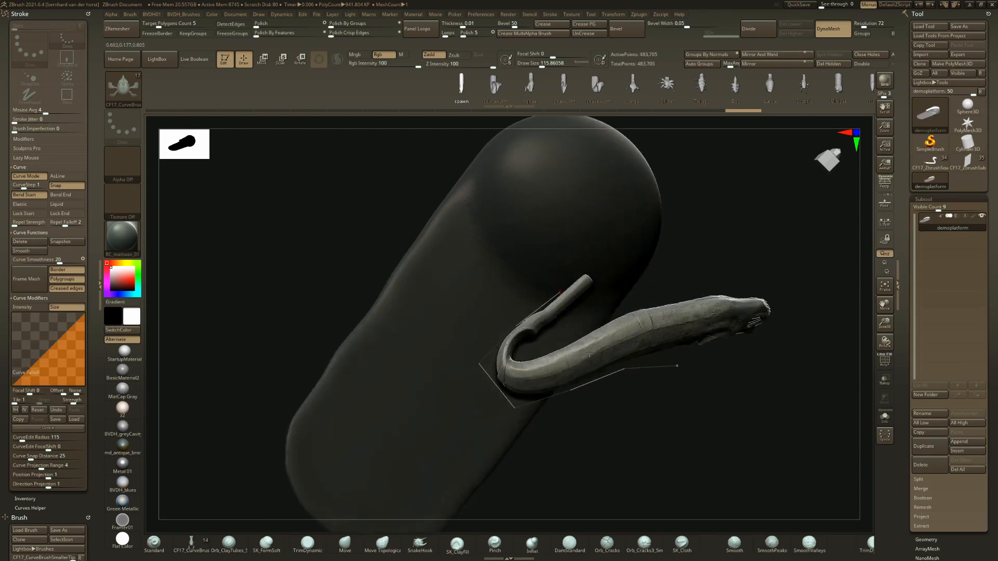
pyautogui.click(517, 406)
pyautogui.keyDown('alt'); pyautogui.moveTo(477, 318); pyautogui.dragTo(348, 298, button='right'); pyautogui.keyUp('alt')
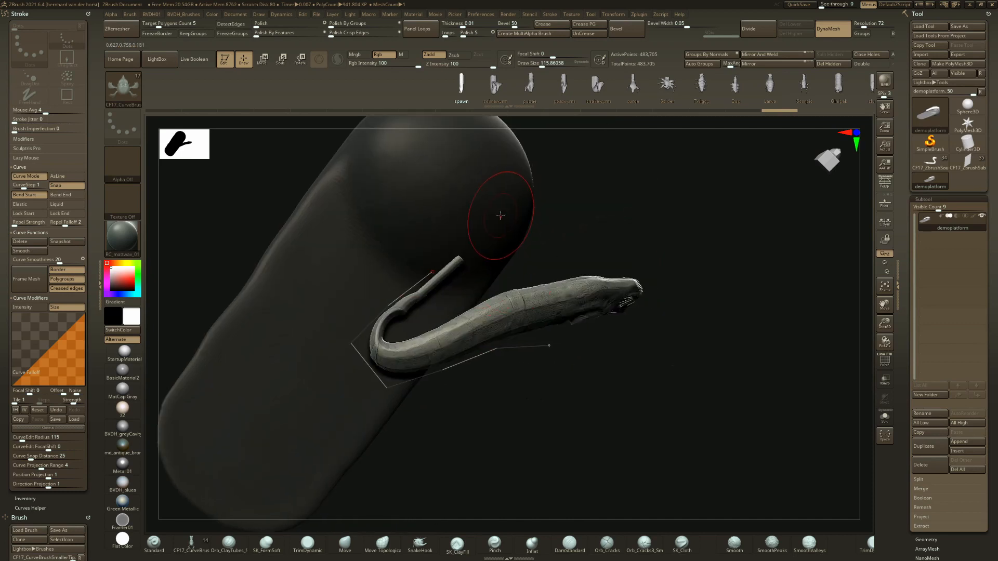
pyautogui.press('space')
pyautogui.moveTo(499, 216); pyautogui.dragTo(491, 216)
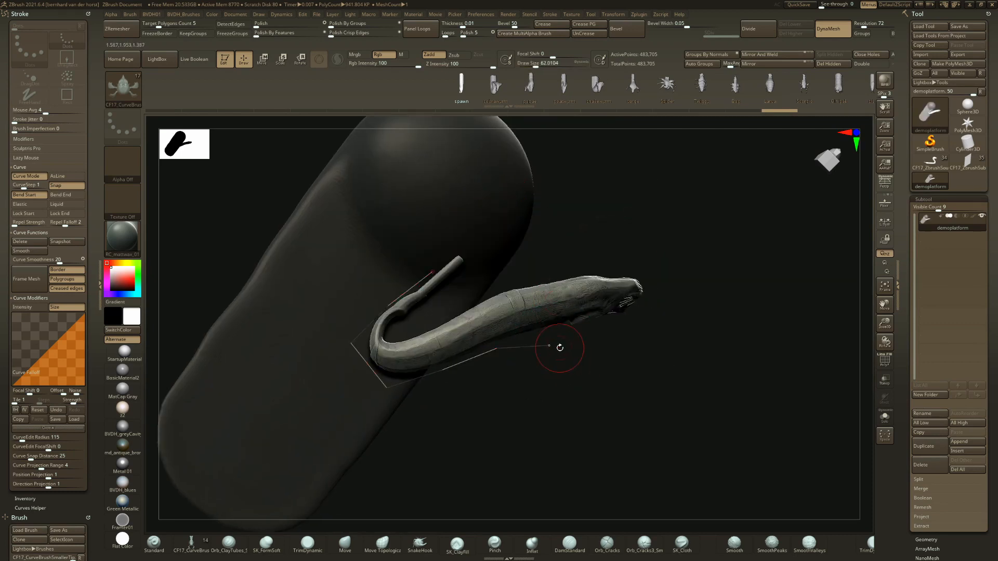
pyautogui.moveTo(722, 385); pyautogui.dragTo(511, 278)
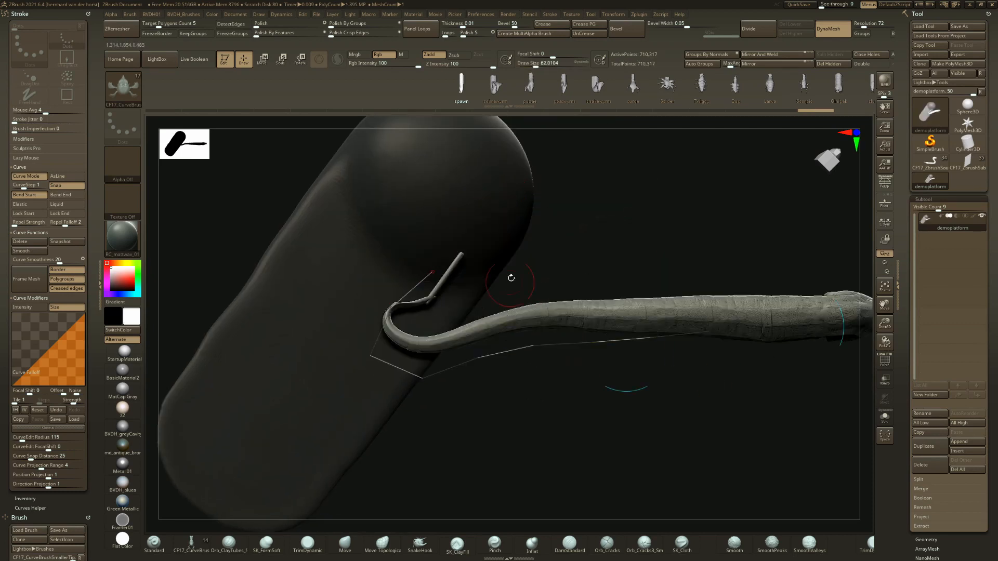
# - Pull the stretched creature's head end back across the platform
pyautogui.keyDown('alt'); pyautogui.moveTo(486, 266); pyautogui.dragTo(203, 283, button='right'); pyautogui.keyUp('alt')
pyautogui.keyDown('ctrl'); pyautogui.moveTo(448, 243); pyautogui.dragTo(405, 311, button='right'); pyautogui.keyUp('ctrl')
pyautogui.keyDown('alt'); pyautogui.moveTo(405, 312); pyautogui.dragTo(666, 258, button='right'); pyautogui.keyUp('alt')
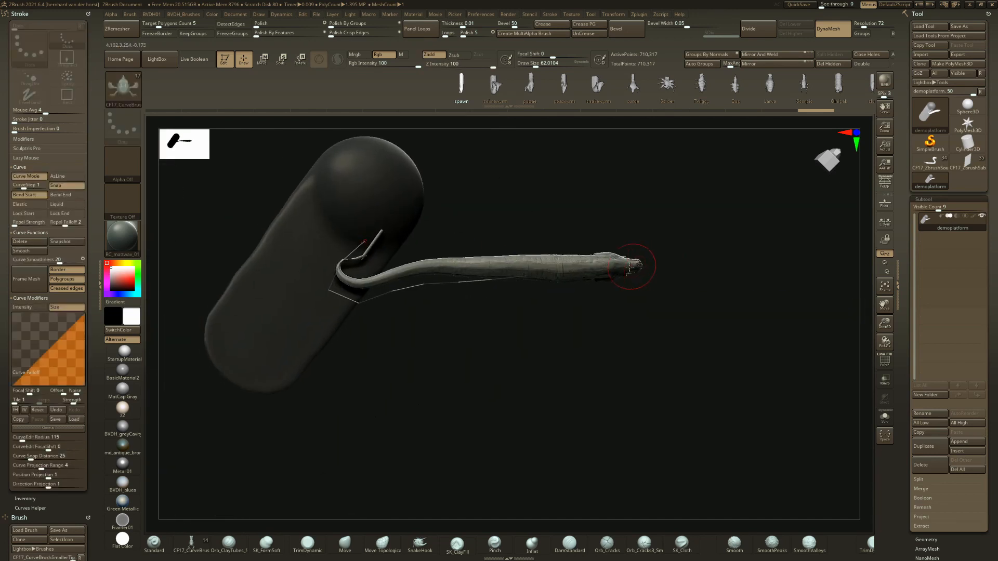
pyautogui.moveTo(595, 274)
pyautogui.mouseDown()
pyautogui.moveTo(579, 367)
pyautogui.moveTo(379, 436)
pyautogui.moveTo(334, 468)
pyautogui.moveTo(345, 477)
pyautogui.moveTo(356, 449)
pyautogui.moveTo(345, 319)
pyautogui.moveTo(304, 266)
pyautogui.moveTo(319, 254)
pyautogui.moveTo(269, 304)
pyautogui.mouseUp()
# - Wrap the creature's thin tail around the sphere and bring its head out over the platform
pyautogui.moveTo(252, 250)
pyautogui.mouseDown(button='right')
pyautogui.moveTo(379, 279)
pyautogui.moveTo(333, 281)
pyautogui.moveTo(362, 271)
pyautogui.mouseUp(button='right')
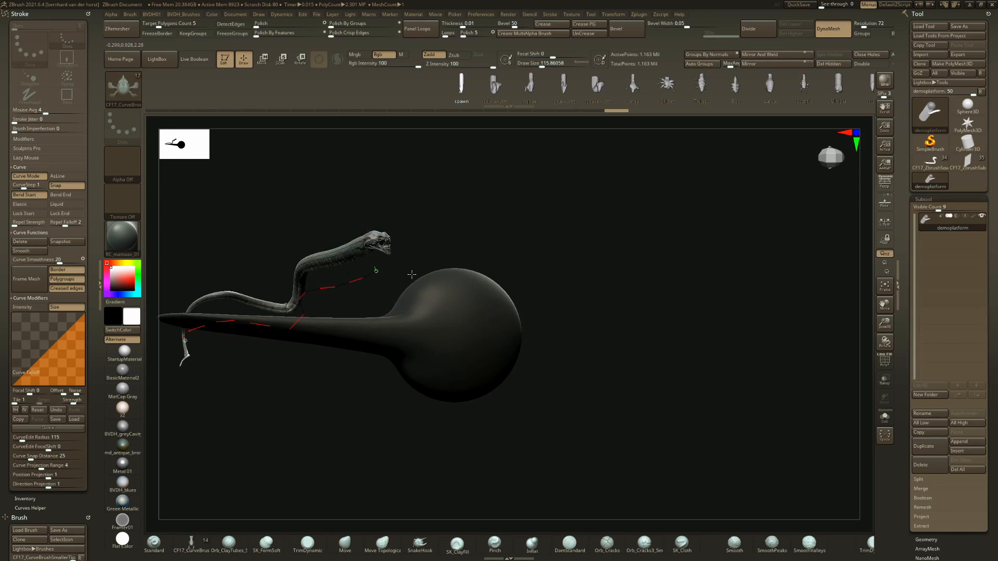
pyautogui.moveTo(445, 265)
pyautogui.mouseDown()
pyautogui.moveTo(492, 291)
pyautogui.moveTo(506, 315)
pyautogui.moveTo(501, 345)
pyautogui.moveTo(457, 382)
pyautogui.moveTo(358, 404)
pyautogui.moveTo(320, 375)
pyautogui.moveTo(284, 260)
pyautogui.moveTo(335, 189)
pyautogui.moveTo(259, 218)
pyautogui.moveTo(234, 258)
pyautogui.mouseUp()
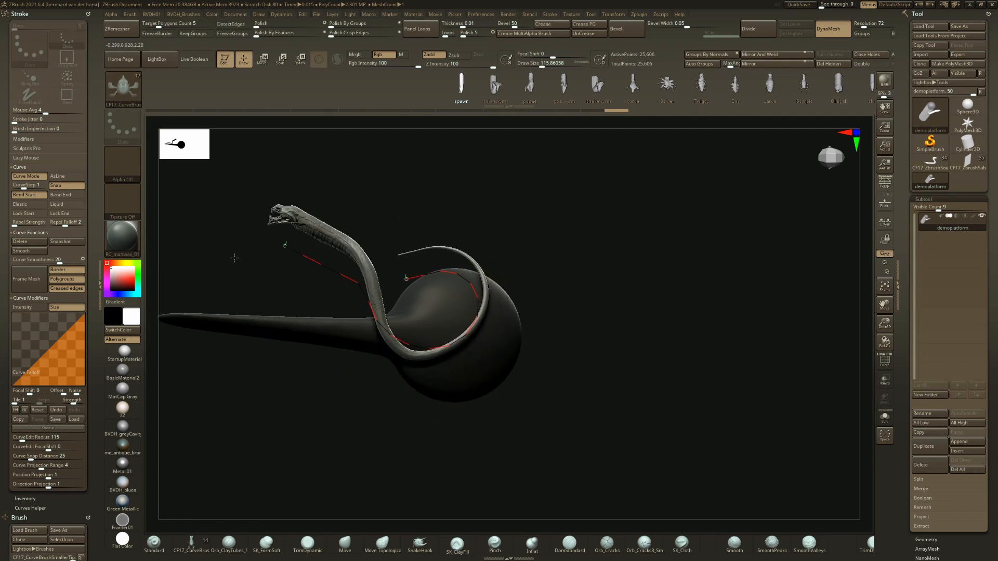
pyautogui.moveTo(241, 292); pyautogui.dragTo(381, 379, button='right')
pyautogui.moveTo(431, 342); pyautogui.dragTo(427, 379, button='right')
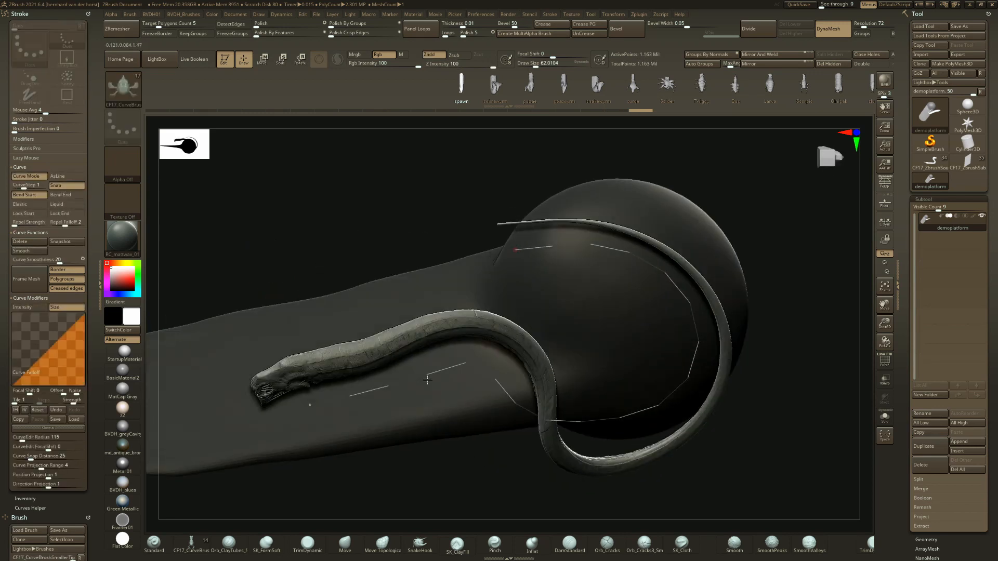
# - Undo the wrapped creature and its curve back to the bare platform
pyautogui.hotkey('ctrl', 'z')
pyautogui.hotkey('ctrl', 'z')
pyautogui.hotkey('ctrl', 'z')
pyautogui.hotkey('ctrl', 'z')
pyautogui.hotkey('ctrl', 'z')
pyautogui.hotkey('ctrl', 'z')
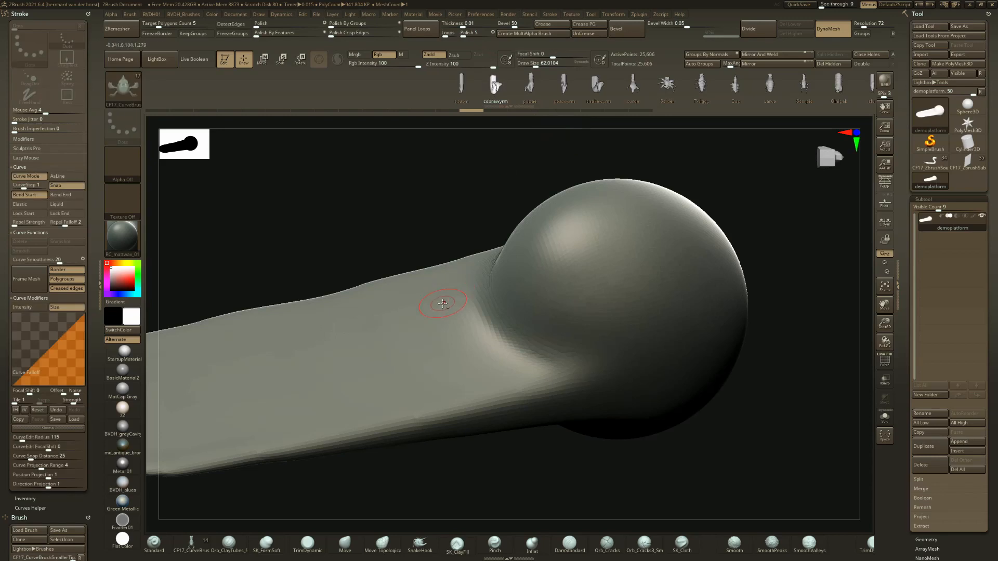
# - Undo the straight creature and draw a cobrawyrm along an overlapping looped curve on the platform
pyautogui.keyDown('alt'); pyautogui.moveTo(473, 301); pyautogui.dragTo(641, 241, button='right'); pyautogui.keyUp('alt')
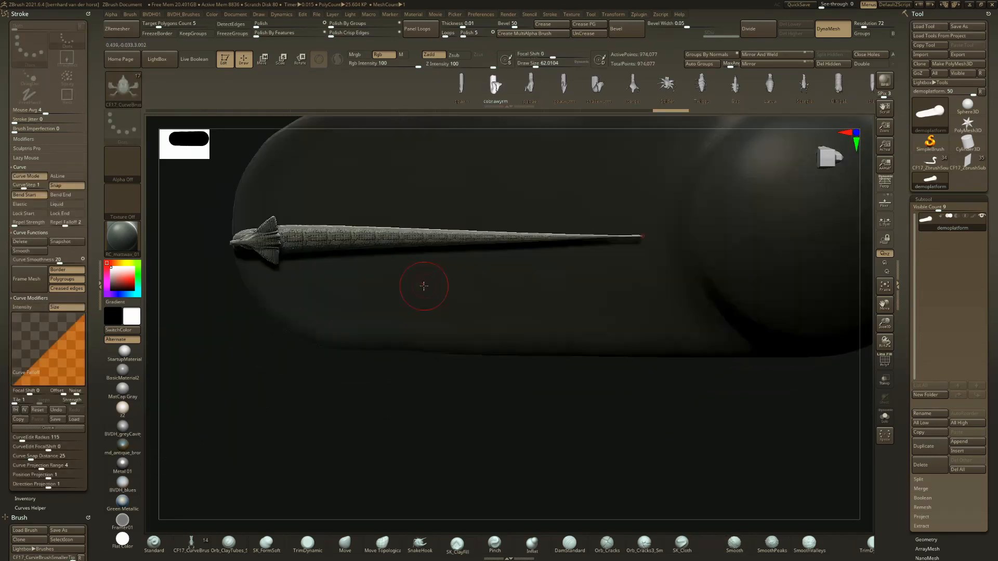
pyautogui.moveTo(424, 286); pyautogui.dragTo(426, 194, button='right')
pyautogui.hotkey('ctrl', 'z')
pyautogui.moveTo(544, 326); pyautogui.dragTo(468, 264, button='right')
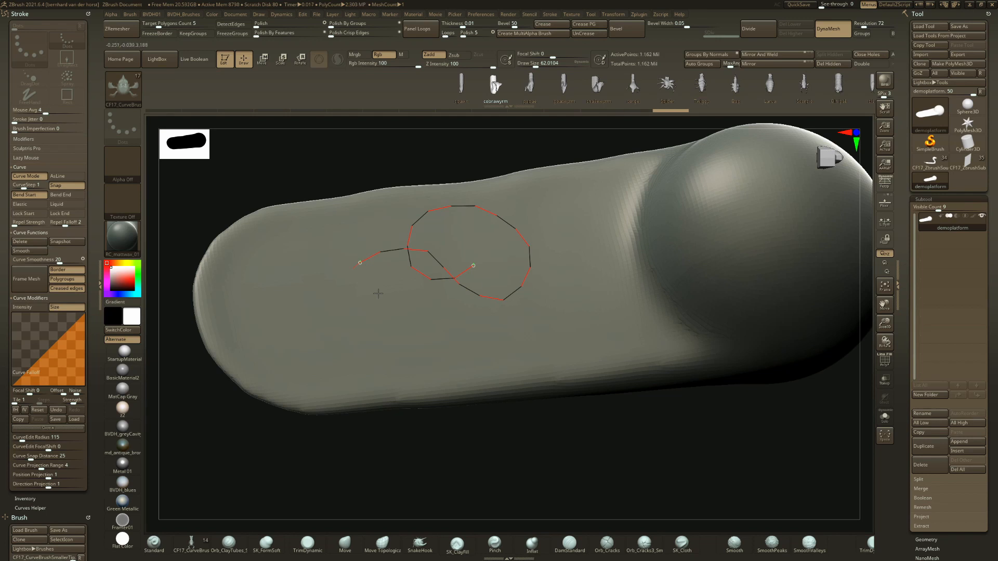
pyautogui.moveTo(379, 289)
pyautogui.mouseDown(button='right')
pyautogui.moveTo(437, 287)
pyautogui.moveTo(553, 338)
pyautogui.moveTo(486, 275)
pyautogui.moveTo(574, 280)
pyautogui.moveTo(568, 334)
pyautogui.moveTo(586, 358)
pyautogui.mouseUp(button='right')
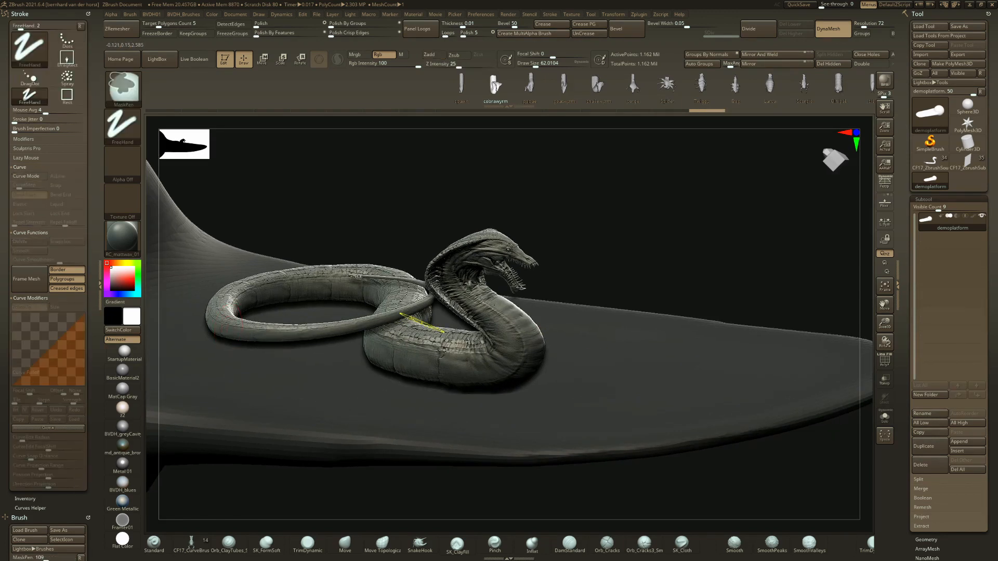
# - Undo the stray mask stroke and examine the coiled creature's raised head and overlapping tail from several sides
pyautogui.hotkey('ctrl', 'z')
pyautogui.keyDown('alt'); pyautogui.moveTo(400, 272); pyautogui.dragTo(419, 240, button='right'); pyautogui.keyUp('alt')
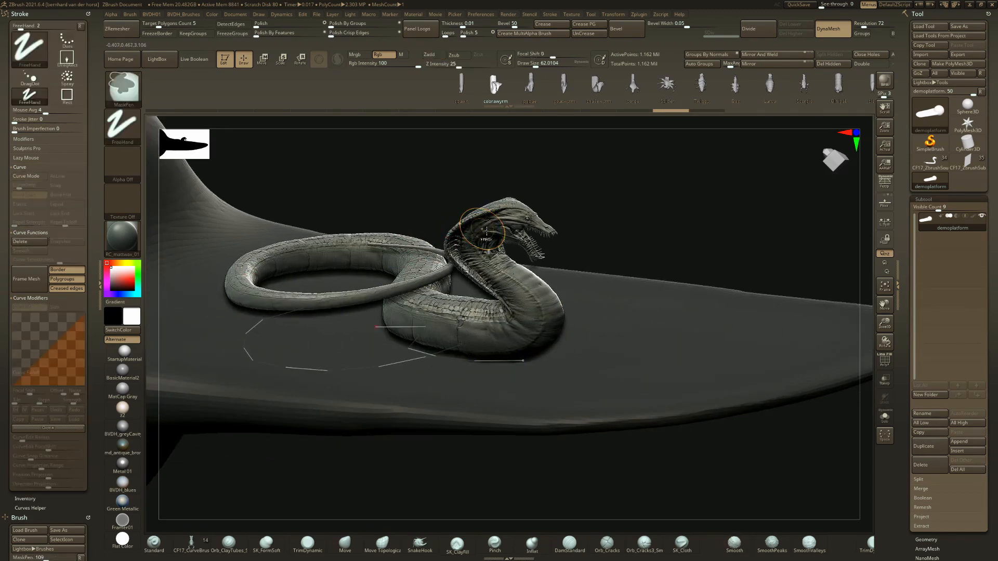
pyautogui.moveTo(480, 229)
pyautogui.keyDown('ctrl'); pyautogui.mouseDown(button='right')
pyautogui.moveTo(530, 287)
pyautogui.moveTo(539, 237)
pyautogui.moveTo(530, 291)
pyautogui.moveTo(575, 283)
pyautogui.moveTo(561, 291)
pyautogui.moveTo(546, 260)
pyautogui.moveTo(451, 279)
pyautogui.moveTo(549, 360)
pyautogui.mouseUp(button='right'); pyautogui.keyUp('ctrl')
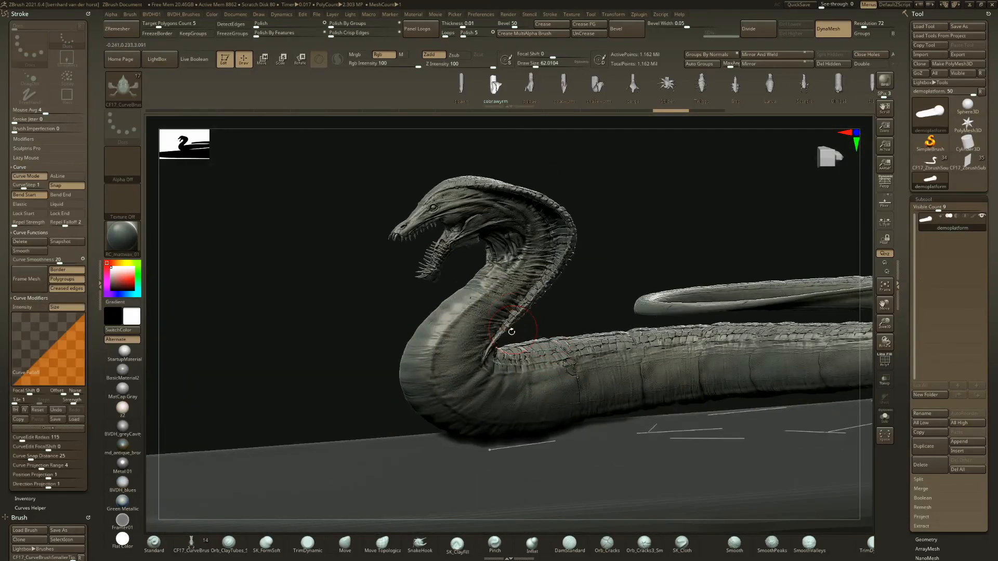
pyautogui.moveTo(258, 326); pyautogui.dragTo(331, 357, button='right')
pyautogui.keyDown('alt'); pyautogui.moveTo(565, 396); pyautogui.dragTo(330, 296, button='right'); pyautogui.keyUp('alt')
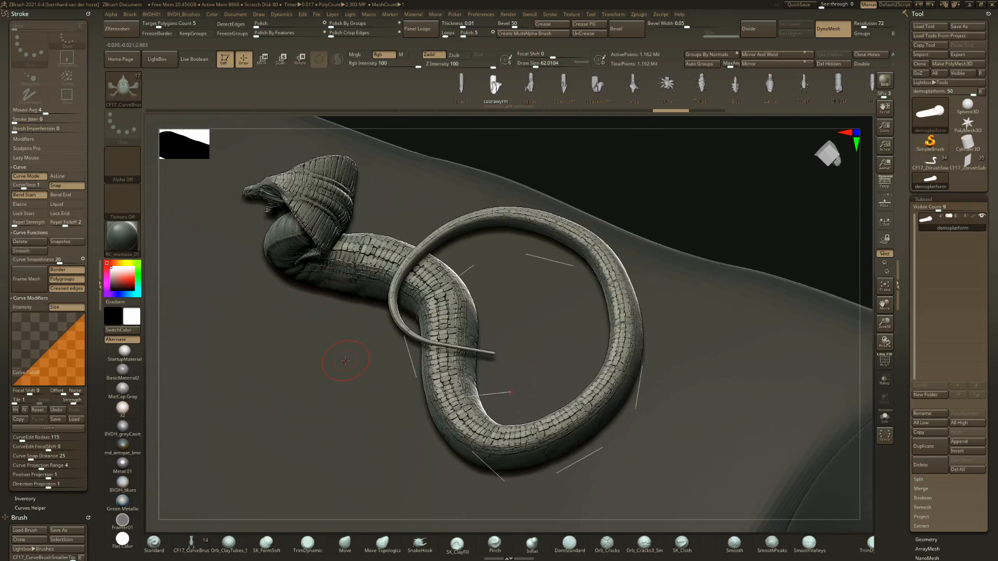
pyautogui.moveTo(355, 345); pyautogui.dragTo(481, 365, button='right')
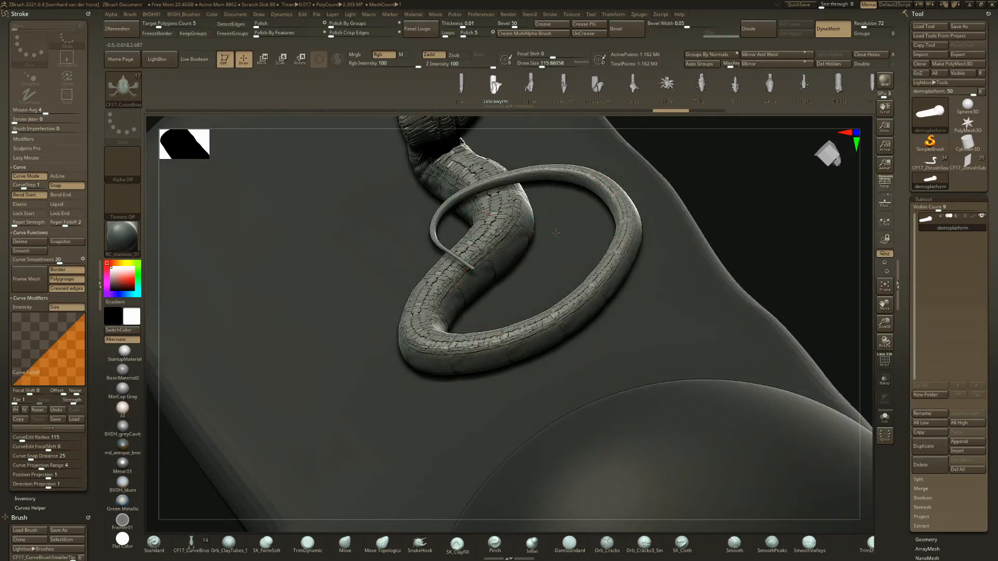
# - Pull the creature's curve to adjust the coiled tail where it crosses over the body
pyautogui.moveTo(556, 233); pyautogui.dragTo(563, 229, button='right')
pyautogui.moveTo(562, 196)
pyautogui.mouseDown()
pyautogui.moveTo(562, 178)
pyautogui.moveTo(568, 238)
pyautogui.moveTo(541, 275)
pyautogui.mouseUp()
pyautogui.moveTo(550, 259); pyautogui.dragTo(551, 256)
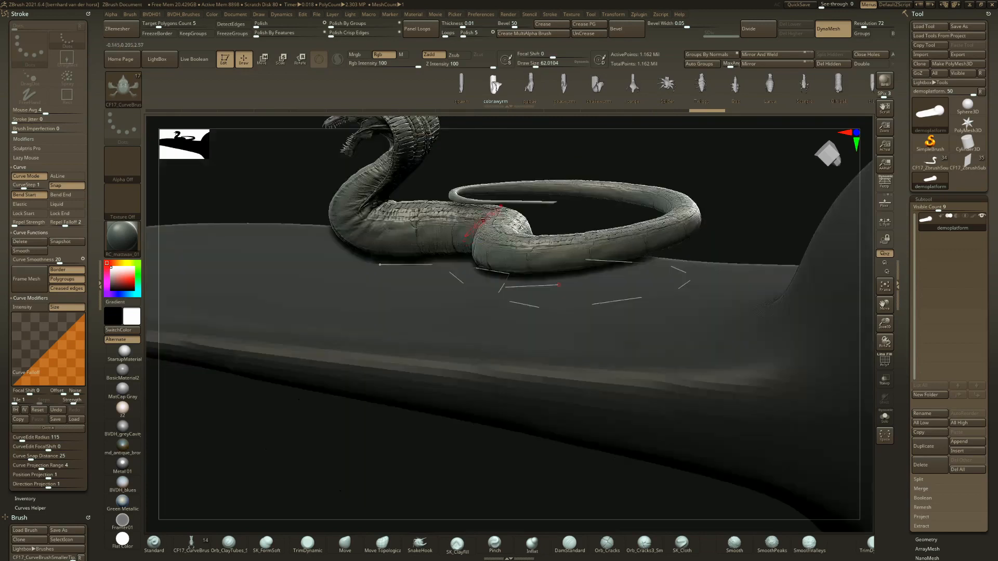
# - Move the floating coiled creature straight down so its body rests on the platform surface
pyautogui.keyDown('alt'); pyautogui.moveTo(484, 317); pyautogui.dragTo(404, 391, button='right'); pyautogui.keyUp('alt')
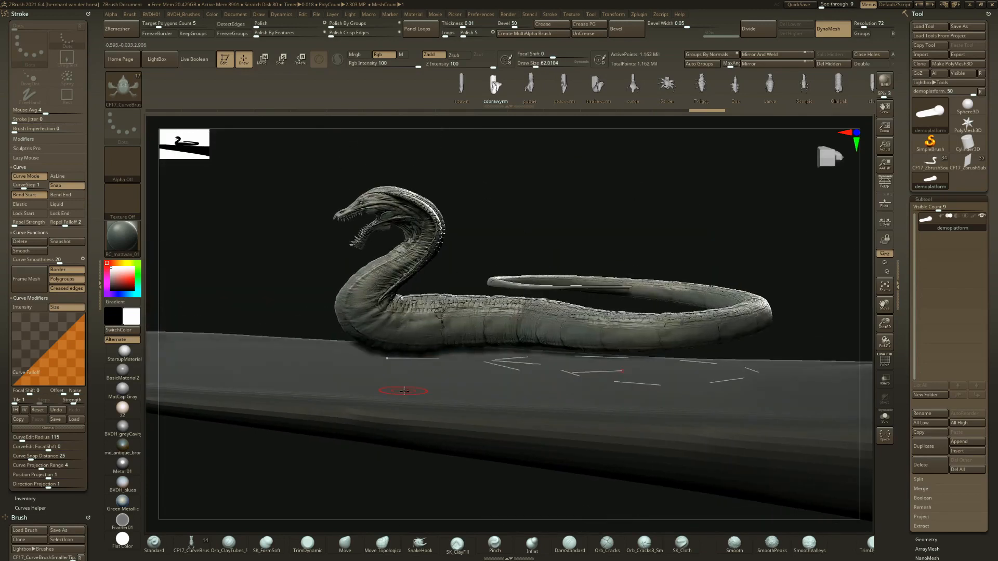
pyautogui.keyDown('alt'); pyautogui.moveTo(521, 333); pyautogui.dragTo(497, 333, button='right'); pyautogui.keyUp('alt')
pyautogui.press('w')
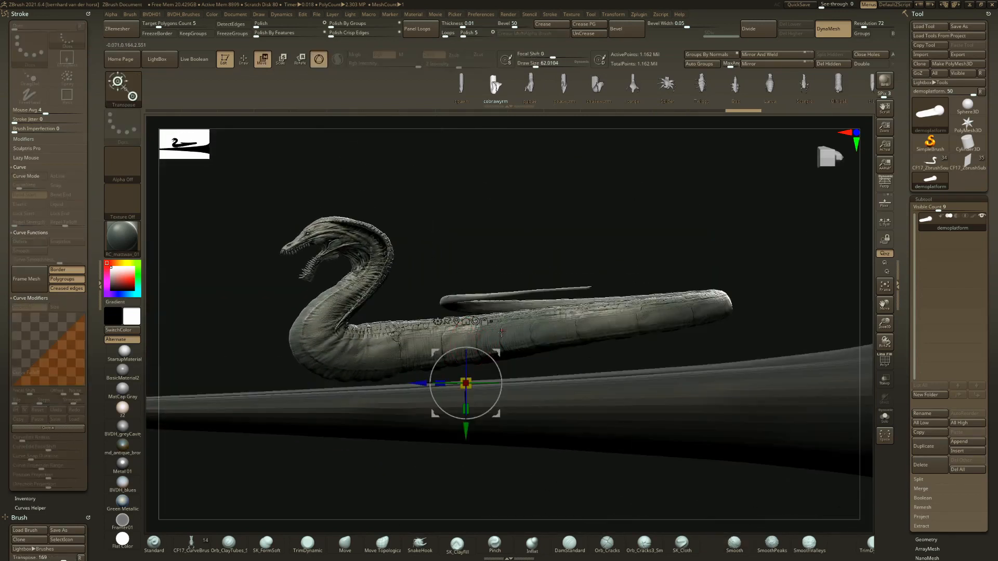
pyautogui.moveTo(498, 358); pyautogui.dragTo(463, 456)
pyautogui.press('q')
pyautogui.moveTo(475, 410); pyautogui.dragTo(479, 455, button='right')
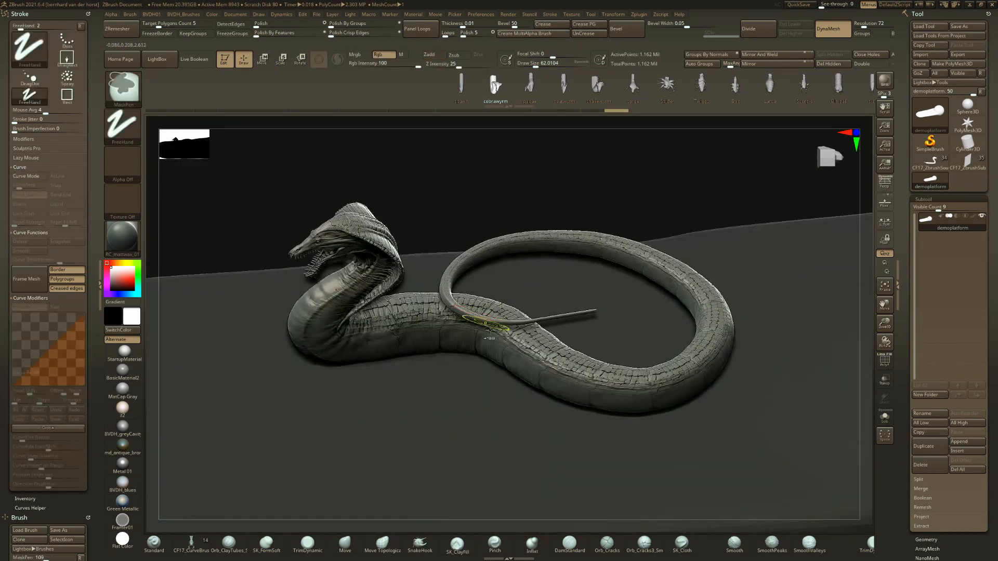
# - Display the polyframe, give the creature's separate mesh parts their own polygroups, and hide the polyframe
pyautogui.moveTo(490, 330)
pyautogui.keyDown('ctrl'); pyautogui.mouseDown(button='right')
pyautogui.moveTo(516, 353)
pyautogui.moveTo(470, 329)
pyautogui.mouseUp(button='right'); pyautogui.keyUp('ctrl')
pyautogui.hotkey('shift', 'f')
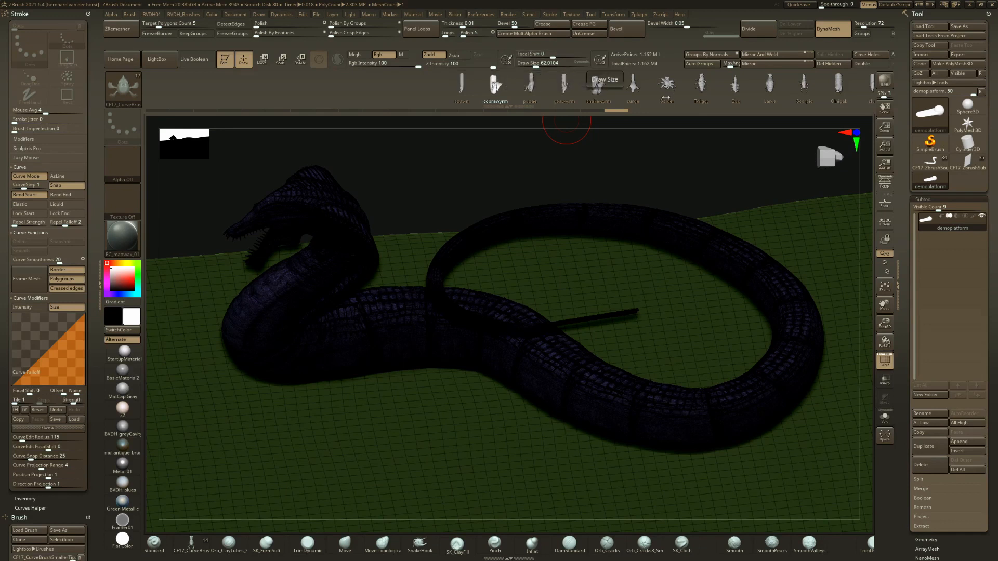
pyautogui.hotkey('shift', 'f')
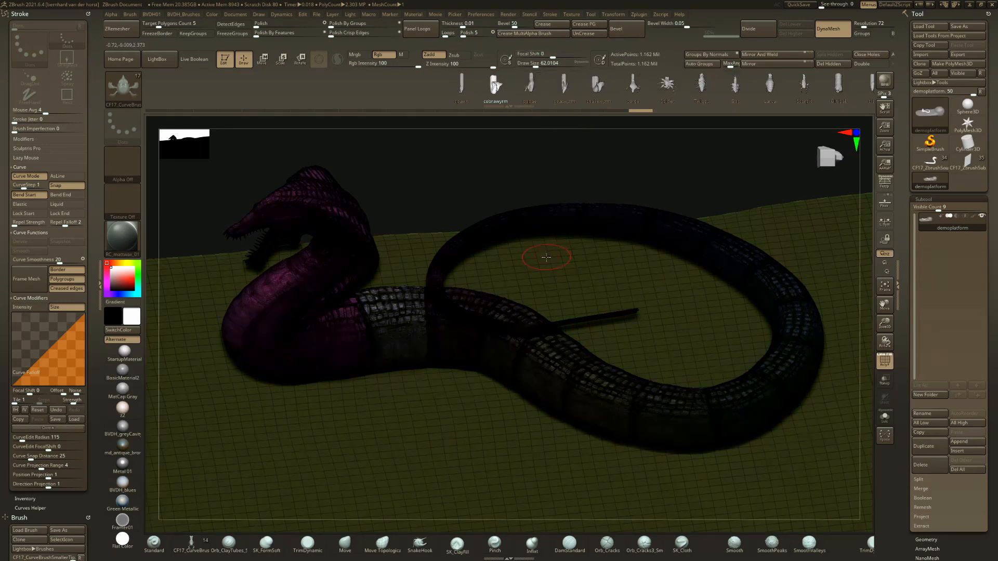
pyautogui.hotkey('shift', 'f')
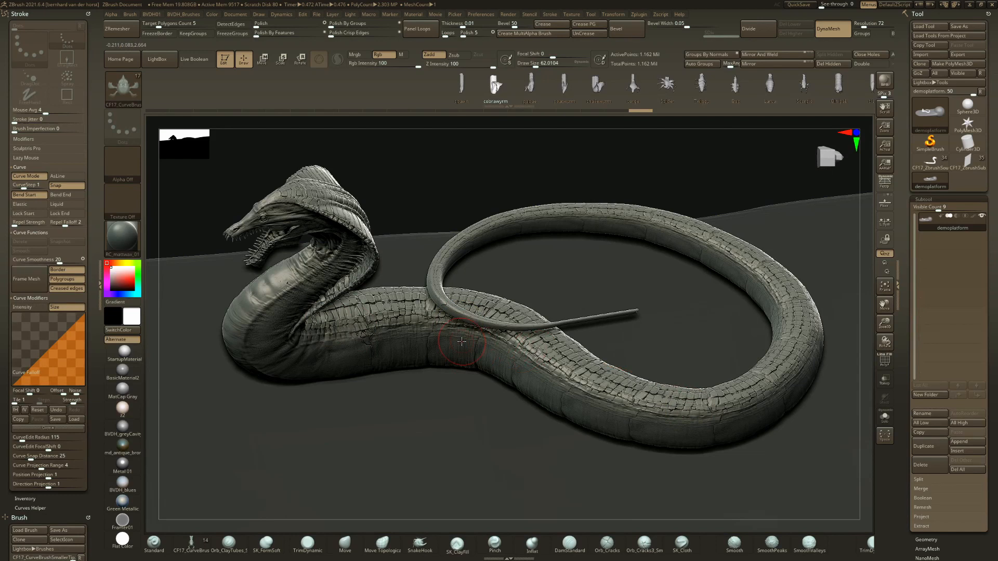
# - Try to pull the creature's body beneath the crossing tail with the Move brush at Draw Size about 318
pyautogui.press('b')
pyautogui.press('m')
pyautogui.press('v')
pyautogui.press('space')
pyautogui.moveTo(462, 342)
pyautogui.mouseDown()
pyautogui.moveTo(476, 343)
pyautogui.moveTo(471, 303)
pyautogui.moveTo(454, 320)
pyautogui.mouseUp()
pyautogui.hotkey('ctrl', 'z')
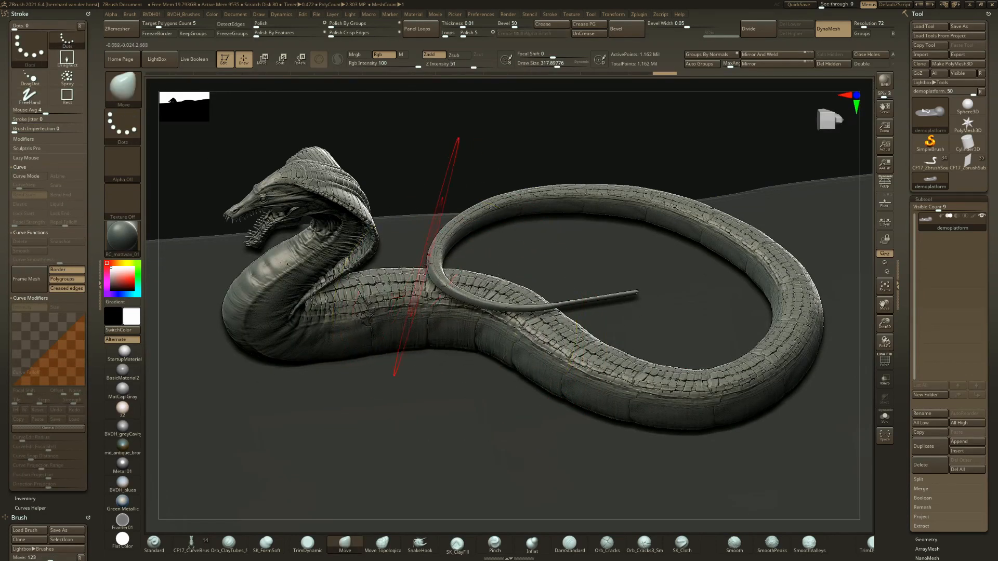
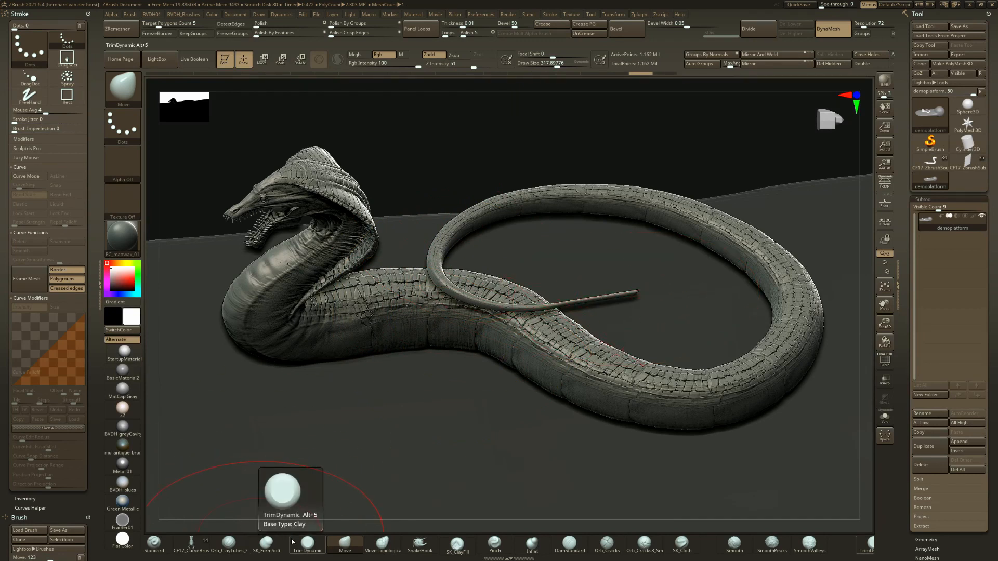
# - Try to pull the same body section with the Move Topological brush at Draw Size about 318
pyautogui.click(384, 542)
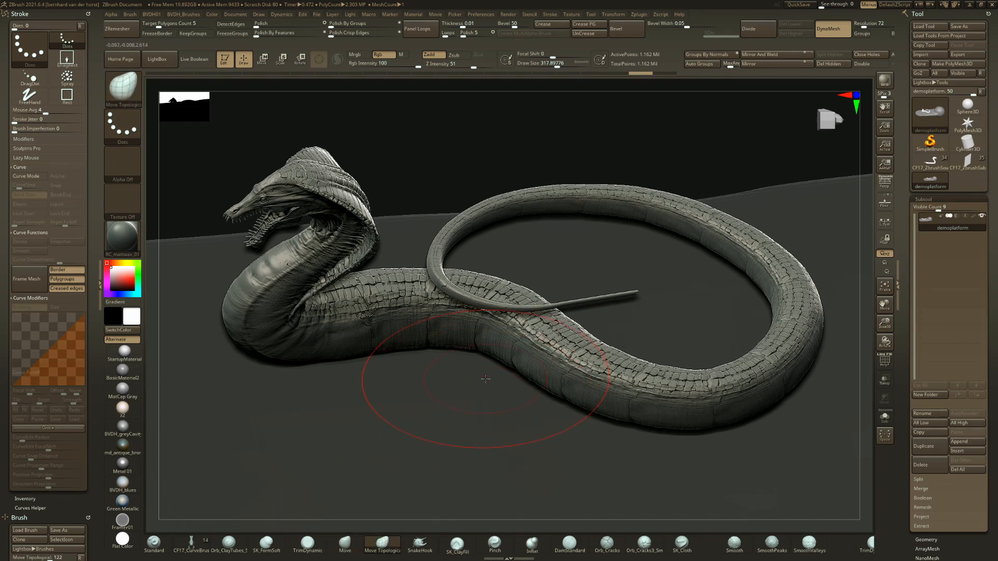
pyautogui.moveTo(456, 322); pyautogui.dragTo(512, 331)
pyautogui.hotkey('ctrl', 'z')
pyautogui.hotkey('ctrl', 'z')
pyautogui.keyDown('alt'); pyautogui.moveTo(531, 406); pyautogui.dragTo(532, 422, button='right'); pyautogui.keyUp('alt')
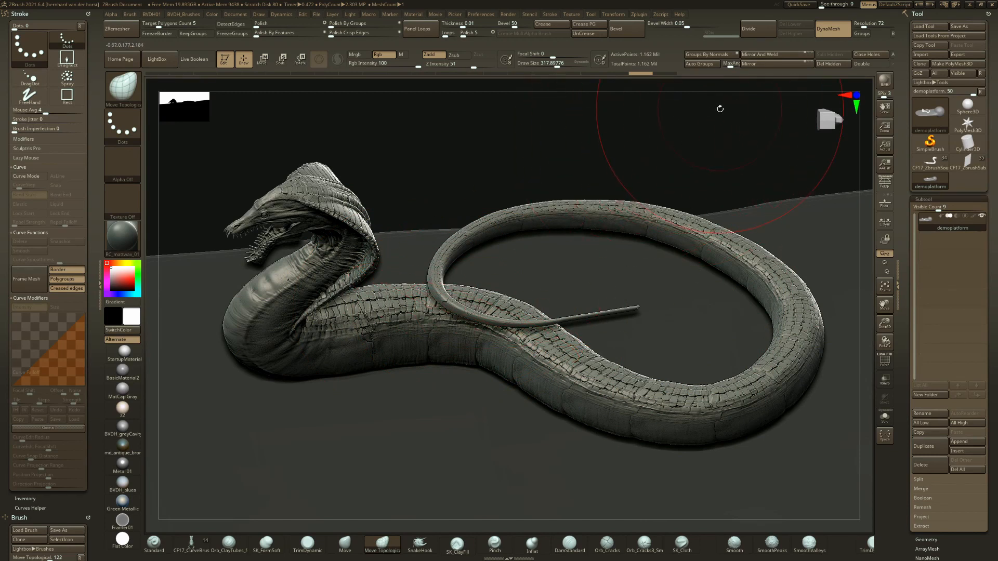
# - Clear the mask, isolate the platform's polygroup and split the hidden creature into its own subtool
pyautogui.keyDown('ctrl'); pyautogui.moveTo(673, 157); pyautogui.dragTo(757, 88); pyautogui.keyUp('ctrl')
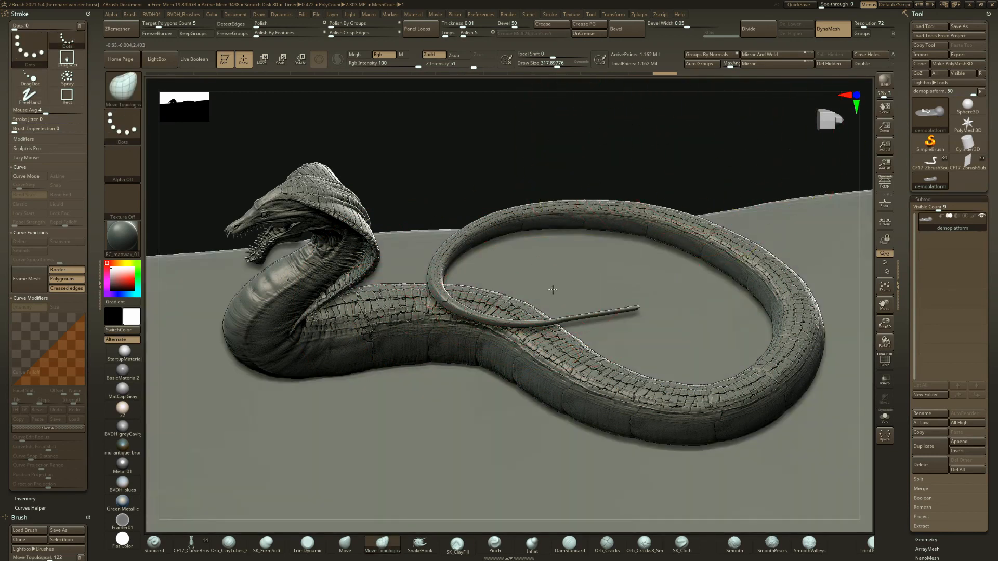
pyautogui.keyDown('ctrl'); pyautogui.keyDown('shift'); pyautogui.click(446, 434); pyautogui.keyUp('shift'); pyautogui.keyUp('ctrl')
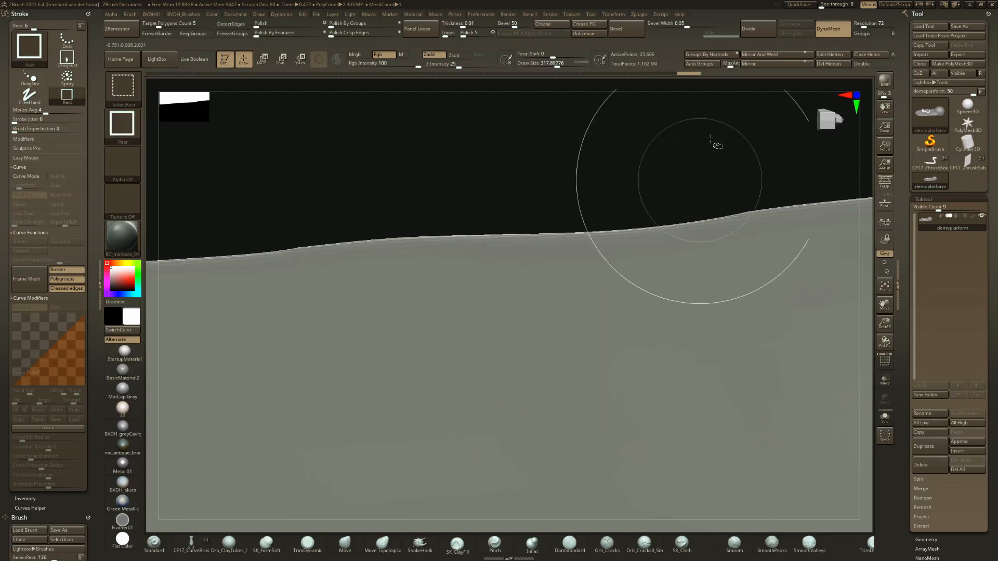
pyautogui.click(822, 53)
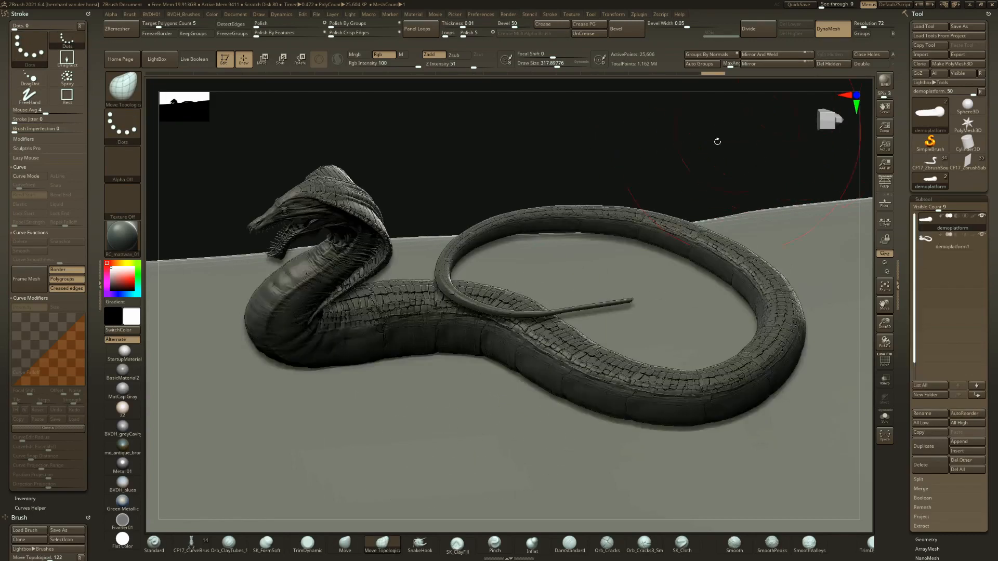
# - Make the creature the active subtool, show it in Solo mode, and reduce Draw Size to about 120
pyautogui.hotkey('ctrl', 'q')
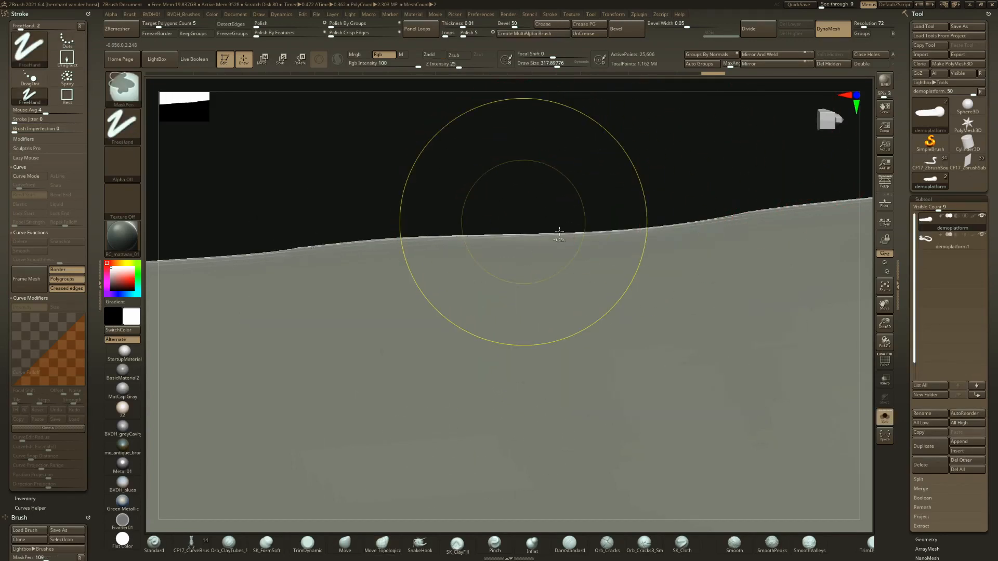
pyautogui.hotkey('ctrl', 'q')
pyautogui.keyDown('alt'); pyautogui.click(572, 227); pyautogui.keyUp('alt')
pyautogui.hotkey('ctrl', 'q')
pyautogui.moveTo(568, 226)
pyautogui.mouseDown(button='right')
pyautogui.moveTo(524, 244)
pyautogui.moveTo(496, 315)
pyautogui.moveTo(510, 300)
pyautogui.mouseUp(button='right')
pyautogui.press('space')
pyautogui.moveTo(495, 300); pyautogui.dragTo(494, 301)
pyautogui.moveTo(530, 303); pyautogui.dragTo(521, 302, button='right')
pyautogui.keyDown('alt'); pyautogui.moveTo(521, 302); pyautogui.dragTo(482, 296, button='right'); pyautogui.keyUp('alt')
# - Try to DynaMesh the creature at resolution 72 and at resolution 512
pyautogui.press('ctrl')
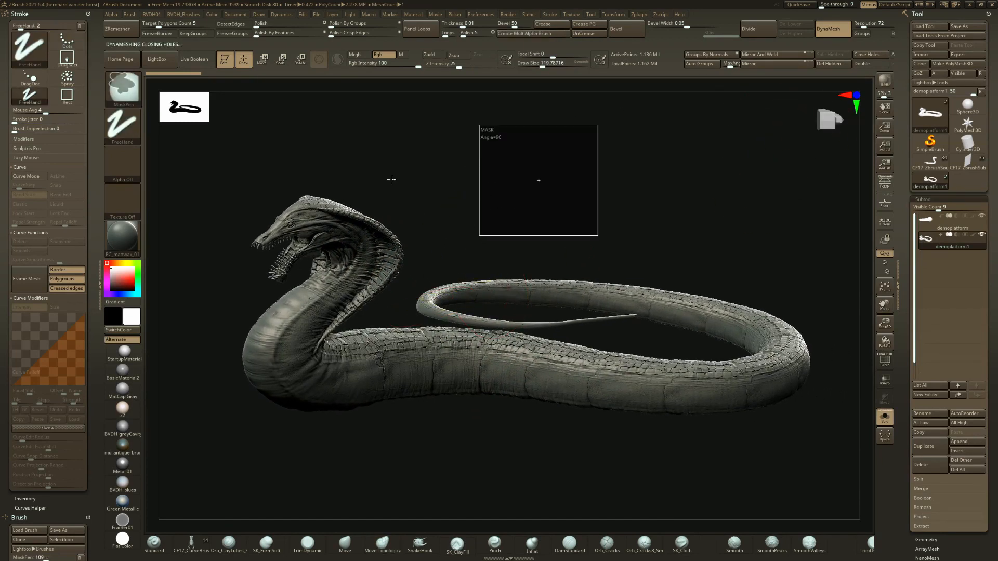
pyautogui.hotkey('ctrl', 'z')
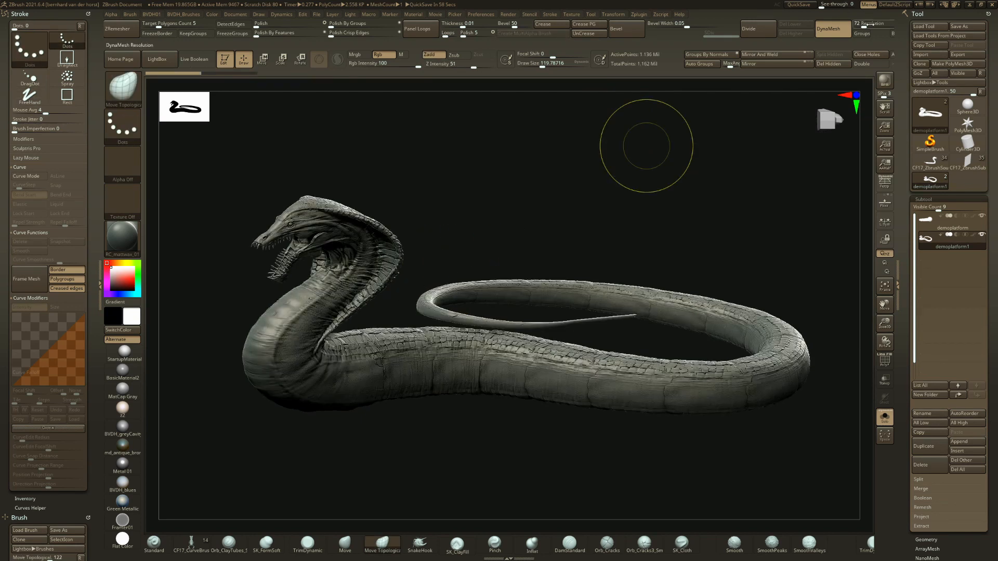
pyautogui.click(879, 25)
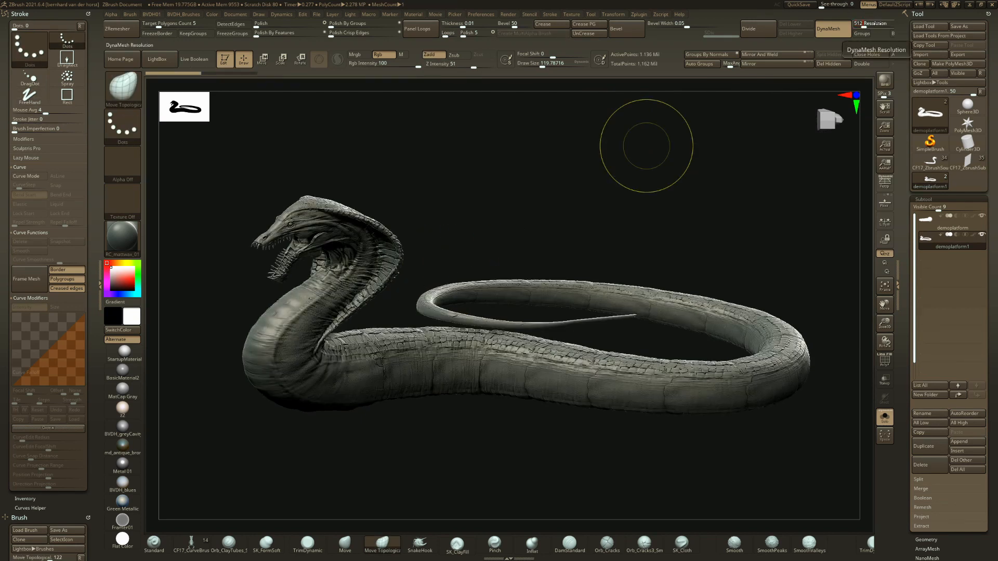
pyautogui.press('Return')
pyautogui.keyDown('ctrl'); pyautogui.moveTo(560, 232); pyautogui.dragTo(667, 137); pyautogui.keyUp('ctrl')
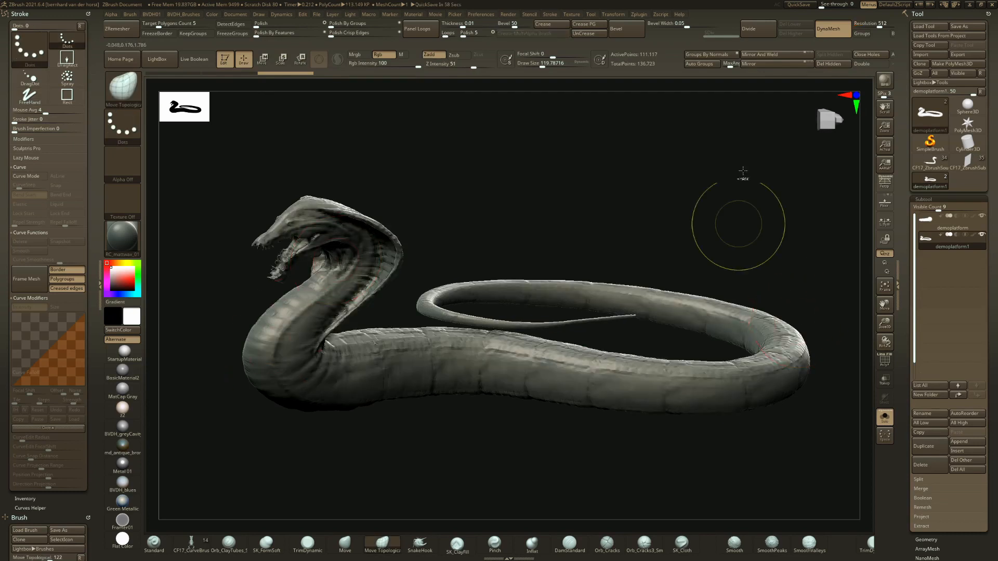
pyautogui.hotkey('ctrl', 'z')
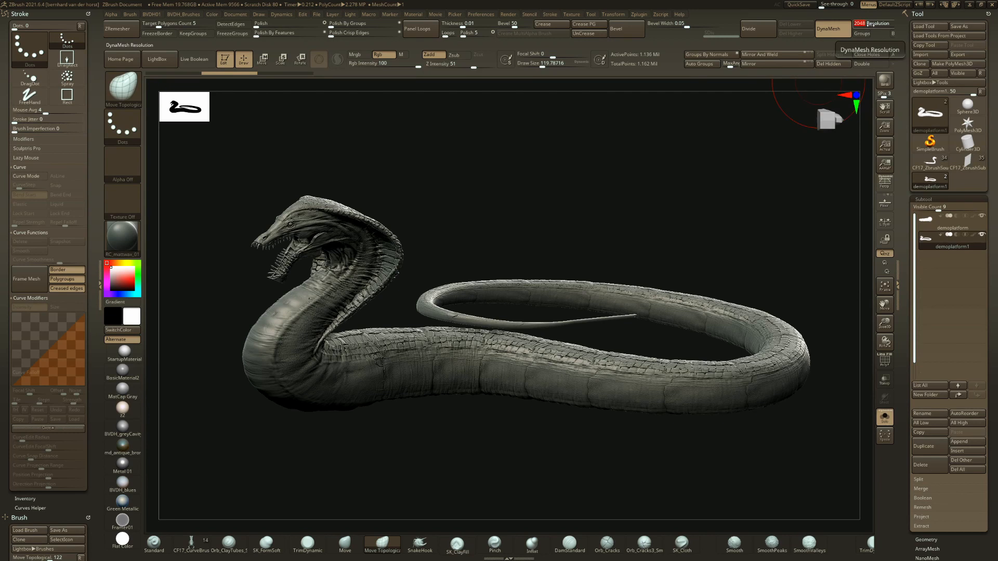
# - DynaMesh the creature at resolution 2048 and inspect the detail on its head and hood
pyautogui.keyDown('ctrl'); pyautogui.moveTo(542, 234); pyautogui.dragTo(642, 107); pyautogui.keyUp('ctrl')
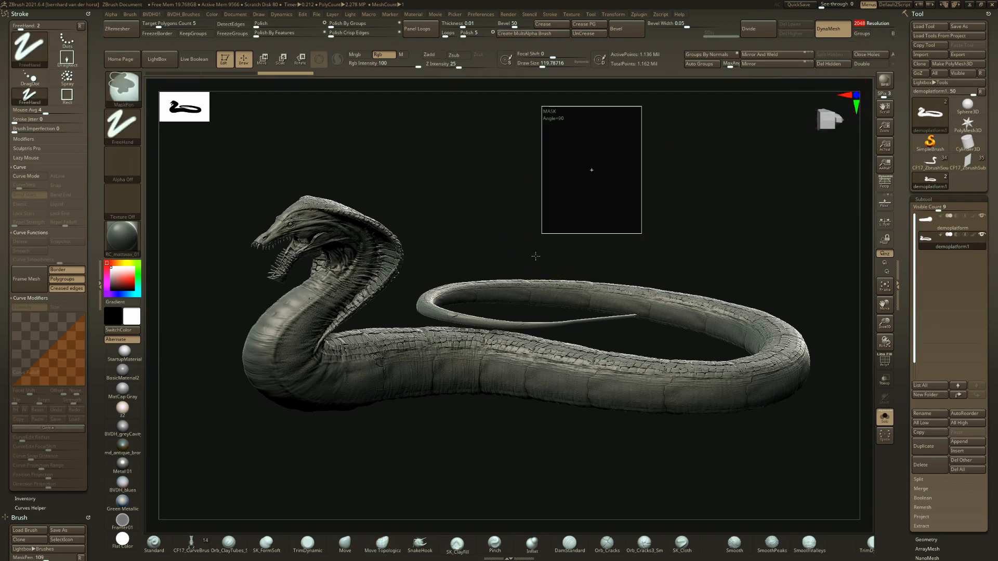
pyautogui.moveTo(498, 249); pyautogui.dragTo(507, 270)
pyautogui.moveTo(451, 388)
pyautogui.mouseDown(button='right')
pyautogui.moveTo(566, 421)
pyautogui.moveTo(478, 382)
pyautogui.mouseUp(button='right')
pyautogui.moveTo(478, 383)
pyautogui.keyDown('alt'); pyautogui.mouseDown(button='right')
pyautogui.moveTo(552, 431)
pyautogui.moveTo(625, 453)
pyautogui.mouseUp(button='right'); pyautogui.keyUp('alt')
pyautogui.moveTo(686, 172); pyautogui.dragTo(708, 213)
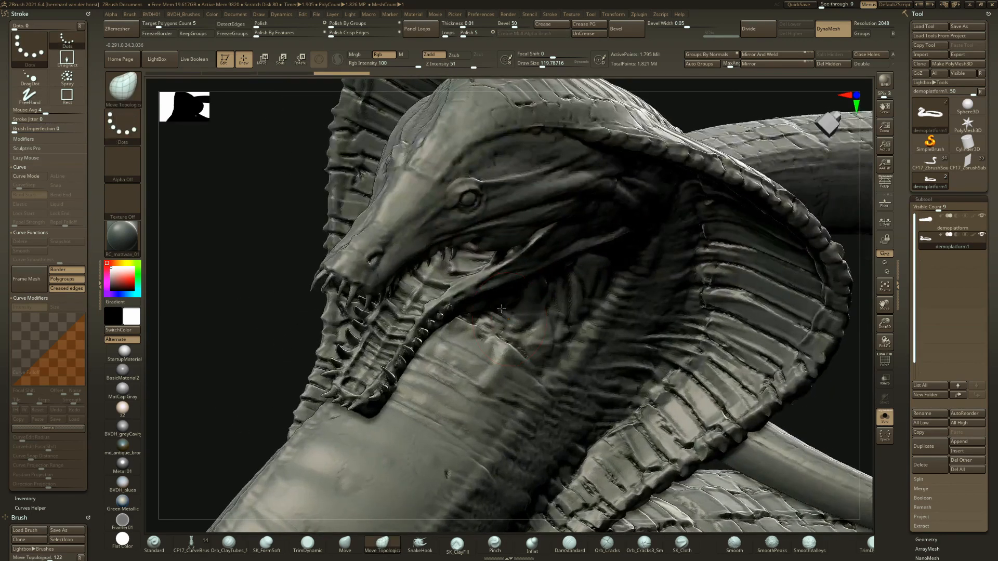
pyautogui.moveTo(670, 395)
pyautogui.mouseDown(button='right')
pyautogui.moveTo(618, 426)
pyautogui.moveTo(598, 376)
pyautogui.moveTo(486, 347)
pyautogui.moveTo(544, 363)
pyautogui.moveTo(535, 327)
pyautogui.moveTo(525, 375)
pyautogui.moveTo(533, 386)
pyautogui.moveTo(527, 371)
pyautogui.mouseUp(button='right')
# - Switch to the Move brush for reshaping the DynaMeshed creature's body
pyautogui.press('b')
pyautogui.press('m')
pyautogui.press('v')
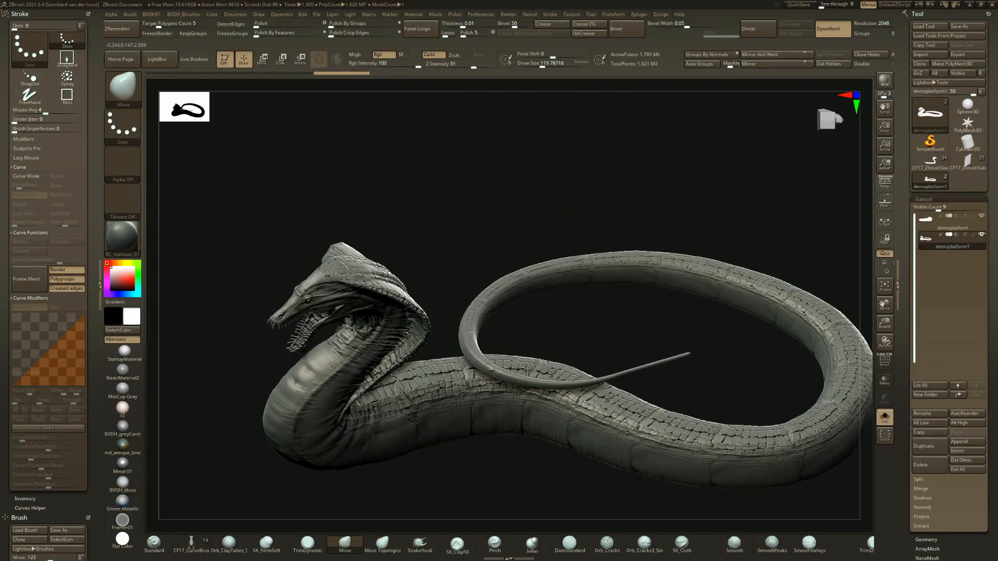
# - Nudge the middle section of the cobra's body with the Move brush
pyautogui.press('space')
pyautogui.moveTo(507, 417); pyautogui.dragTo(487, 418)
pyautogui.moveTo(485, 419)
pyautogui.mouseDown(button='right')
pyautogui.moveTo(479, 439)
pyautogui.moveTo(511, 427)
pyautogui.mouseUp(button='right')
pyautogui.press('b')
pyautogui.press('c')
pyautogui.press('b')
pyautogui.hotkey('ctrl', 'z')
# - Switch to the Move Topological brush at a draw size of about 351 and reshape the cobra's curved body
pyautogui.press('b')
pyautogui.press('m')
pyautogui.press('t')
pyautogui.press('space')
pyautogui.moveTo(488, 371); pyautogui.dragTo(511, 372)
pyautogui.press('space')
pyautogui.moveTo(511, 371); pyautogui.dragTo(452, 452, button='right')
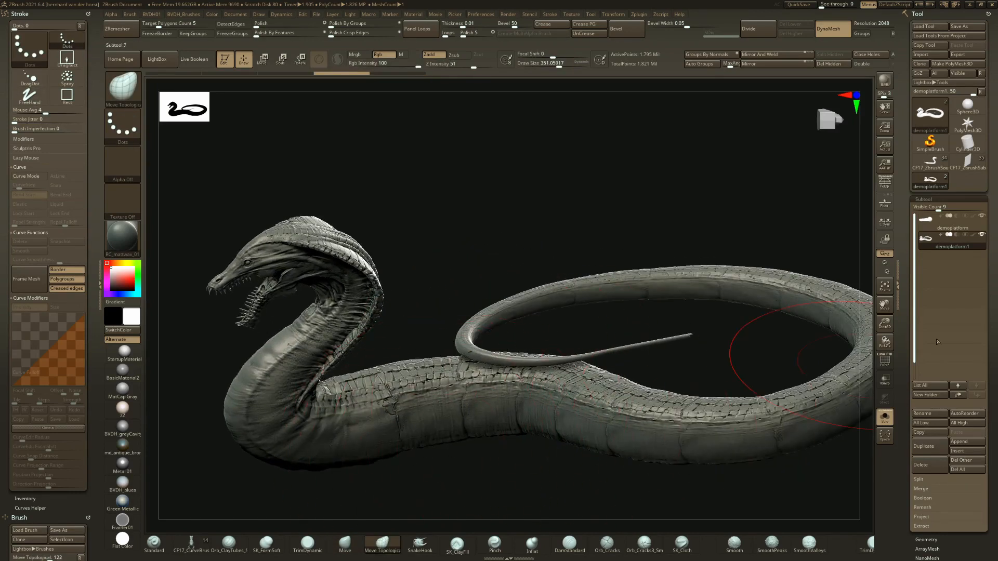
pyautogui.moveTo(507, 370); pyautogui.dragTo(504, 424, button='right')
pyautogui.keyDown('ctrl'); pyautogui.moveTo(503, 424); pyautogui.dragTo(521, 391, button='right'); pyautogui.keyUp('ctrl')
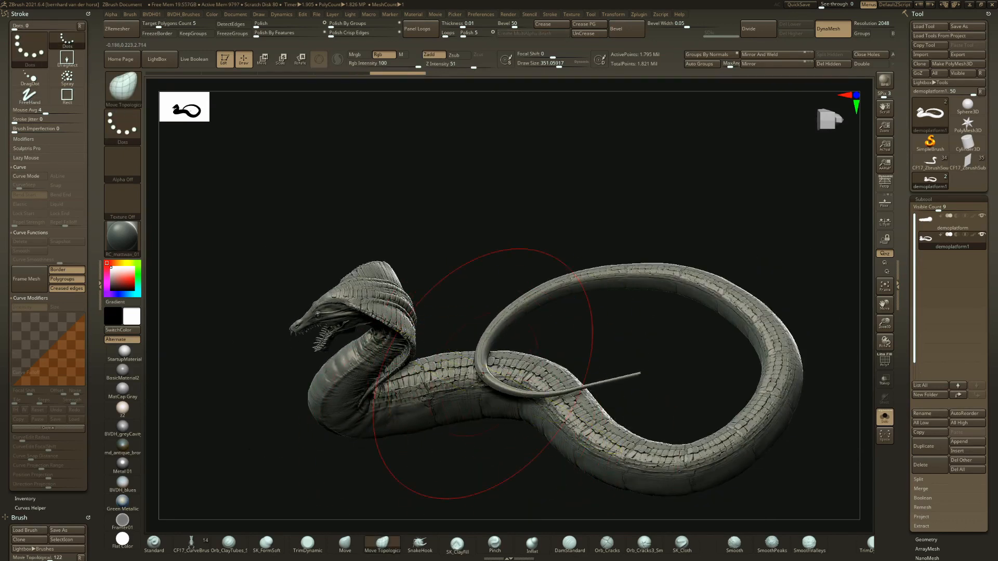
pyautogui.moveTo(479, 379); pyautogui.dragTo(480, 360, button='right')
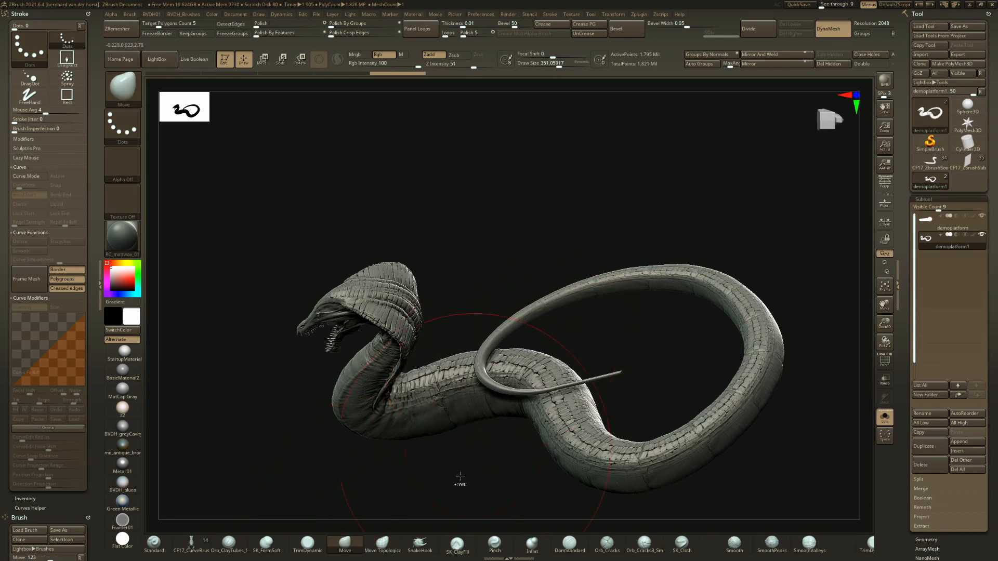
# - Reshape the front half of the cobra's body with the Move Topological brush
pyautogui.click(382, 544)
pyautogui.press('space')
pyautogui.moveTo(509, 374)
pyautogui.mouseDown()
pyautogui.moveTo(528, 382)
pyautogui.moveTo(584, 472)
pyautogui.mouseUp()
pyautogui.moveTo(583, 473); pyautogui.dragTo(571, 442, button='right')
pyautogui.moveTo(544, 427); pyautogui.dragTo(494, 405)
pyautogui.moveTo(494, 404)
pyautogui.mouseDown(button='right')
pyautogui.moveTo(640, 419)
pyautogui.moveTo(494, 295)
pyautogui.mouseUp(button='right')
# - Reduce the draw size to about 280 and reshape the tail coil behind the cobra's head with Move Topological
pyautogui.press('space')
pyautogui.moveTo(447, 341)
pyautogui.mouseDown()
pyautogui.moveTo(397, 339)
pyautogui.moveTo(376, 352)
pyautogui.mouseUp()
pyautogui.moveTo(499, 251); pyautogui.dragTo(488, 240)
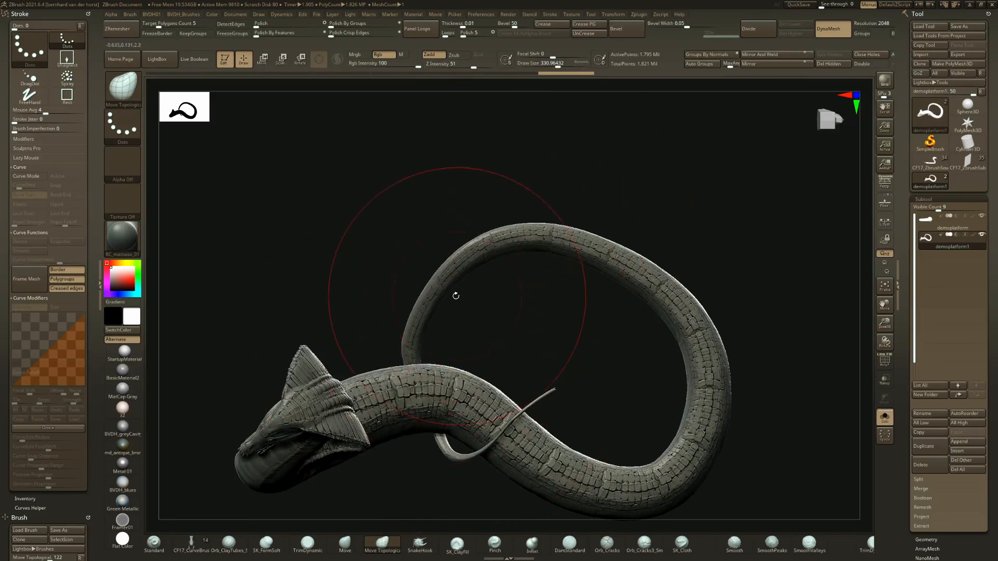
pyautogui.press('space')
pyautogui.moveTo(449, 295); pyautogui.dragTo(437, 295)
pyautogui.moveTo(437, 295); pyautogui.dragTo(408, 285)
pyautogui.moveTo(468, 328)
pyautogui.keyDown('shift'); pyautogui.mouseDown(button='right')
pyautogui.moveTo(438, 297)
pyautogui.moveTo(423, 400)
pyautogui.moveTo(530, 419)
pyautogui.moveTo(618, 275)
pyautogui.moveTo(584, 329)
pyautogui.moveTo(535, 318)
pyautogui.moveTo(495, 341)
pyautogui.moveTo(456, 287)
pyautogui.mouseUp(button='right'); pyautogui.keyUp('shift')
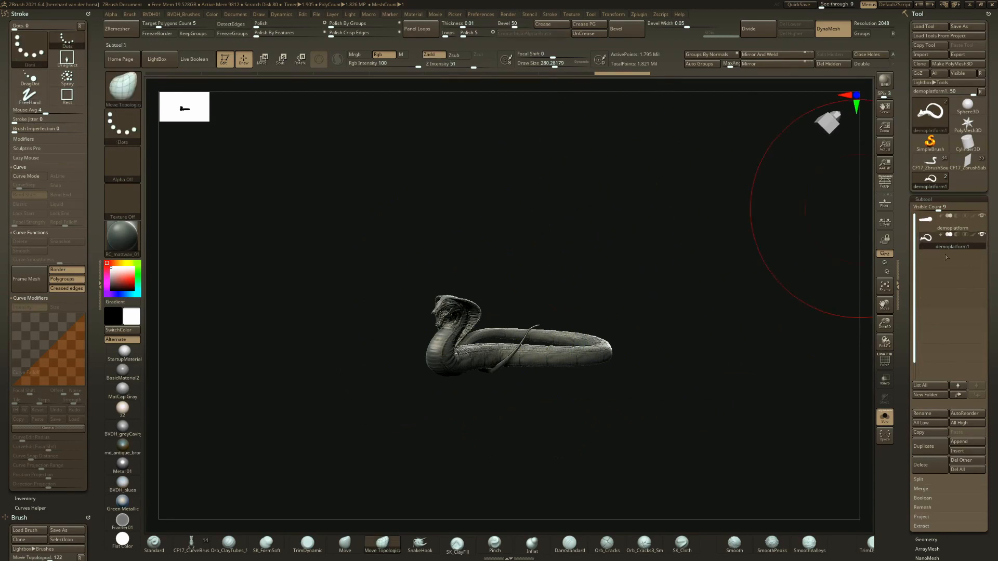
# - Make the demoplatform subtool active and choose the CF17 creature curve brush containing 17 meshes
pyautogui.click(936, 221)
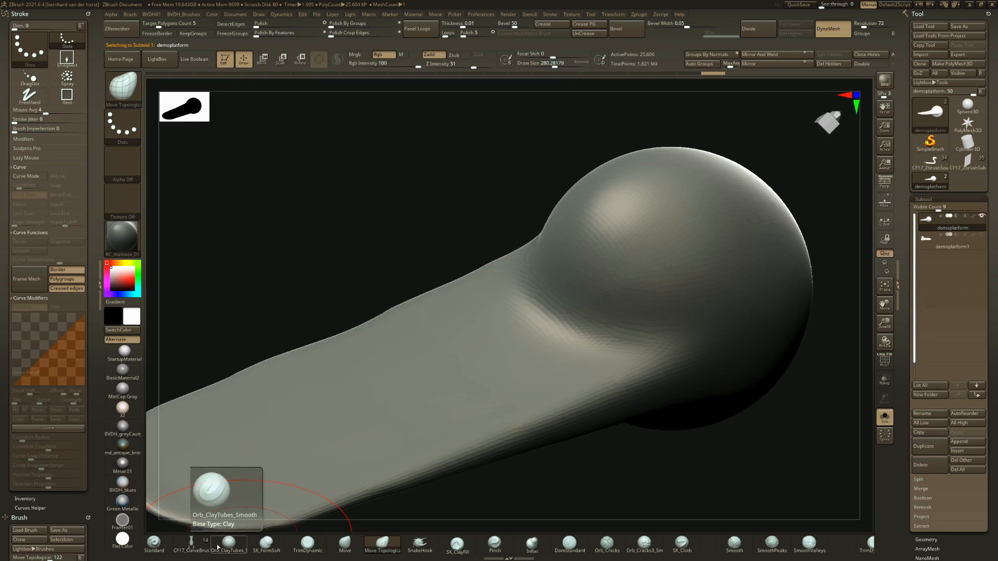
pyautogui.click(152, 543)
pyautogui.press('b')
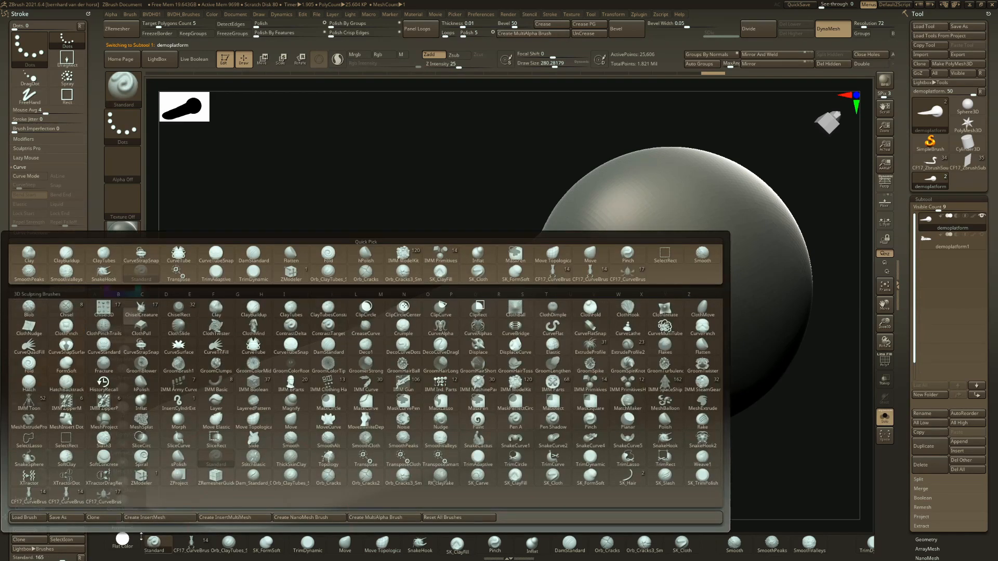
pyautogui.press('b')
pyautogui.click(107, 494)
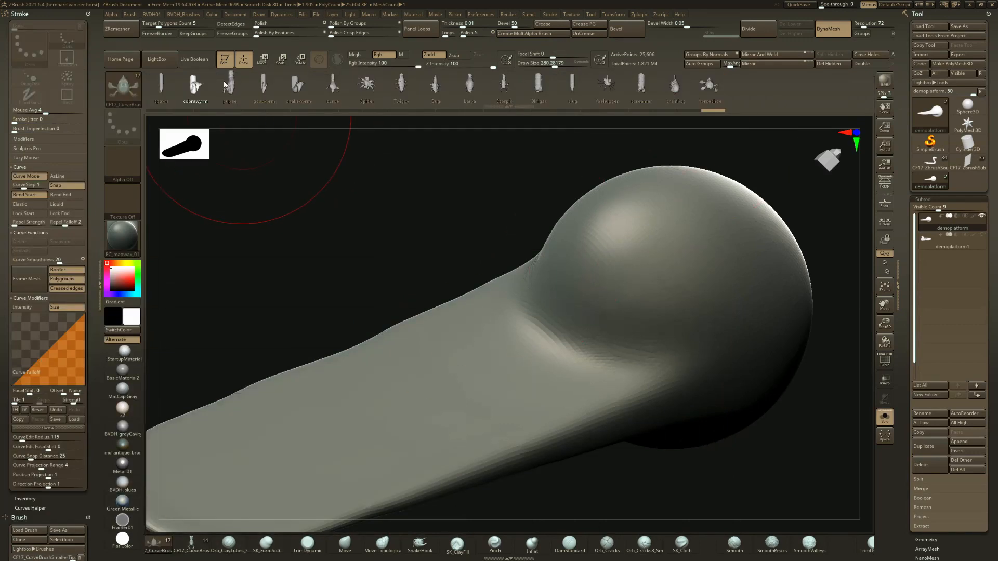
# - Set the draw size to 112 and insert the two-legged, long-tailed creature along a curve on the platform
pyautogui.moveTo(497, 307); pyautogui.dragTo(508, 314, button='right')
pyautogui.press('space')
pyautogui.moveTo(508, 314); pyautogui.dragTo(497, 314)
pyautogui.keyDown('alt'); pyautogui.moveTo(497, 314); pyautogui.dragTo(608, 262, button='right'); pyautogui.keyUp('alt')
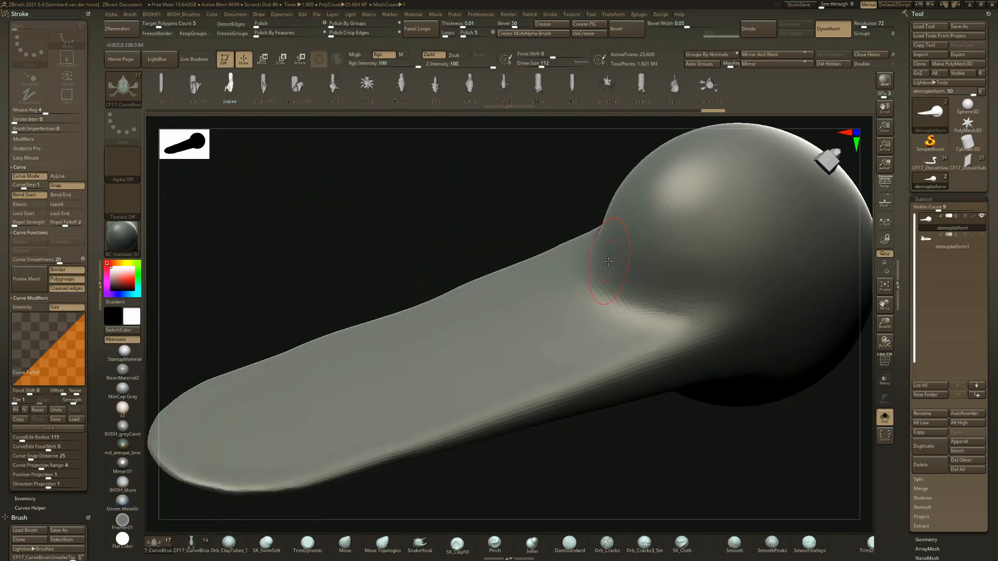
pyautogui.click(434, 367)
# - Examine the inserted two-legged creature's head up close and its whole body from the side
pyautogui.moveTo(435, 367); pyautogui.dragTo(491, 372, button='right')
pyautogui.moveTo(492, 333); pyautogui.dragTo(627, 395, button='right')
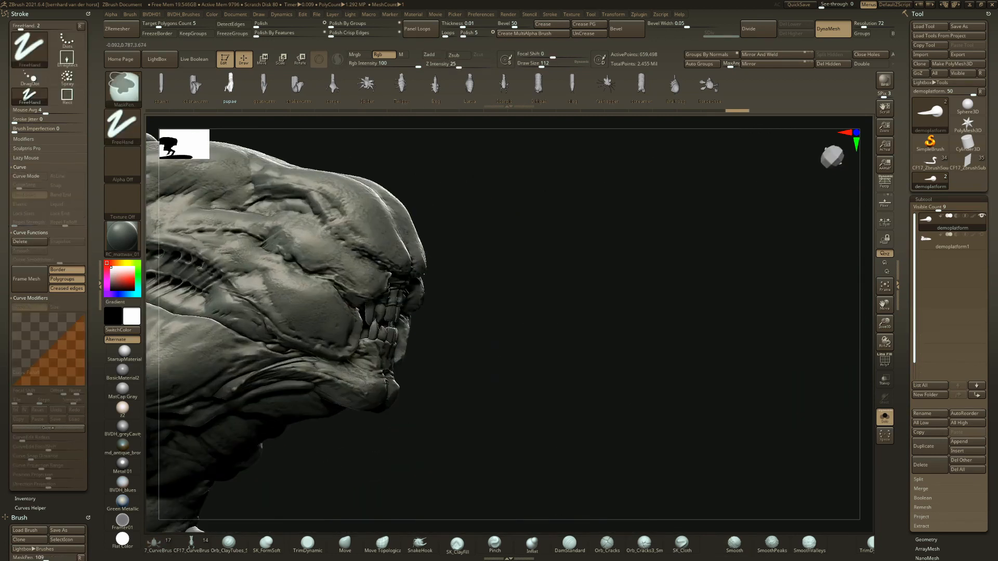
pyautogui.moveTo(597, 317); pyautogui.dragTo(499, 260, button='right')
pyautogui.keyDown('alt'); pyautogui.moveTo(770, 359); pyautogui.dragTo(620, 314, button='right'); pyautogui.keyUp('alt')
pyautogui.moveTo(392, 448); pyautogui.dragTo(410, 467, button='right')
pyautogui.keyDown('ctrl'); pyautogui.moveTo(411, 468); pyautogui.dragTo(483, 391, button='right'); pyautogui.keyUp('ctrl')
pyautogui.keyDown('ctrl'); pyautogui.moveTo(457, 455); pyautogui.dragTo(494, 372, button='right'); pyautogui.keyUp('ctrl')
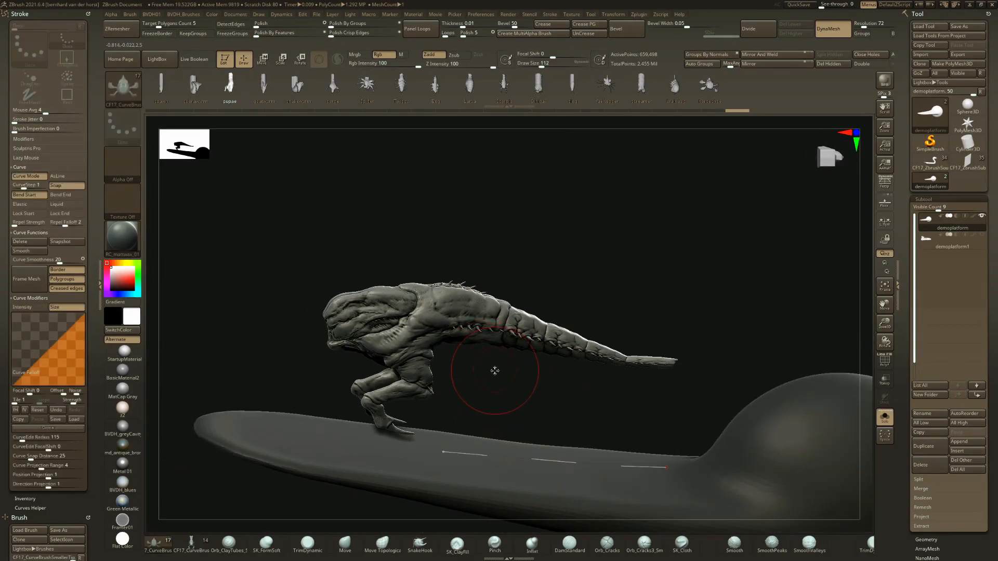
# - Set the draw size to about 116 and update the creature on its curve to make it smaller
pyautogui.press('space')
pyautogui.click(503, 455)
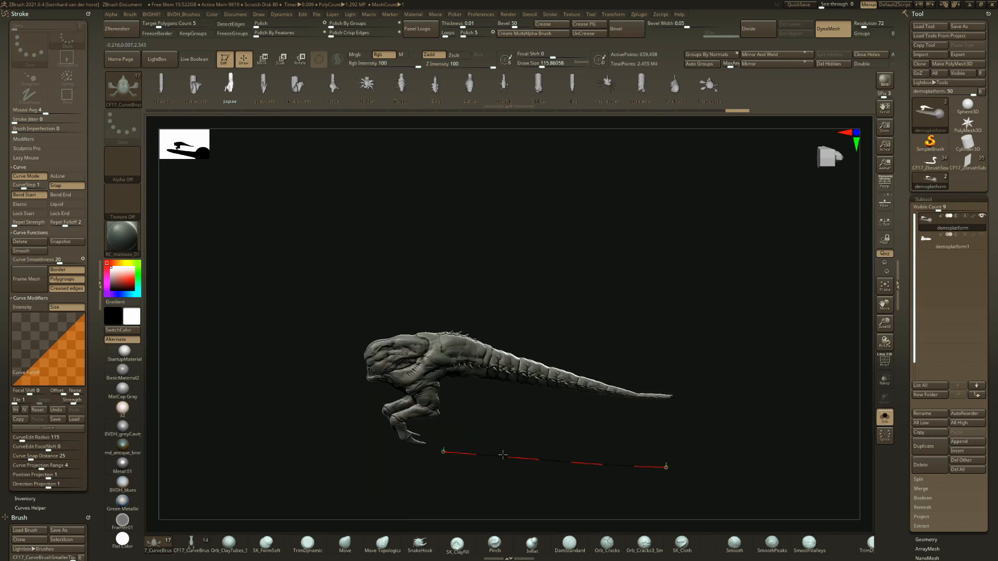
pyautogui.moveTo(502, 451); pyautogui.dragTo(492, 397, button='right')
pyautogui.press('space')
pyautogui.moveTo(543, 394); pyautogui.dragTo(531, 392)
pyautogui.moveTo(533, 396)
pyautogui.mouseDown(button='right')
pyautogui.moveTo(536, 424)
pyautogui.moveTo(515, 410)
pyautogui.mouseUp(button='right')
# - Bend the creature's curve into an arch so its tail slopes down, and check the shape from several angles
pyautogui.click(534, 456)
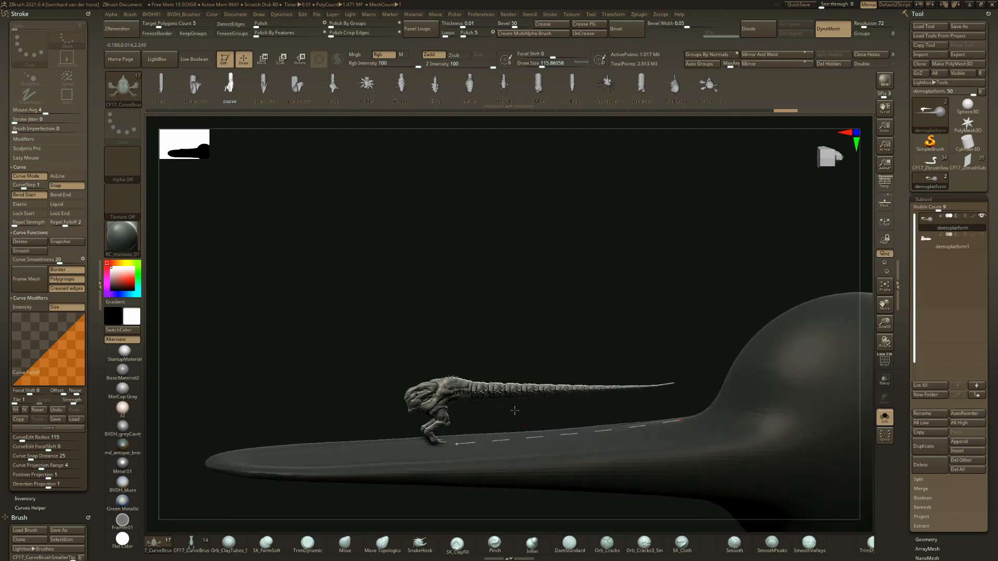
pyautogui.moveTo(456, 444); pyautogui.dragTo(443, 438)
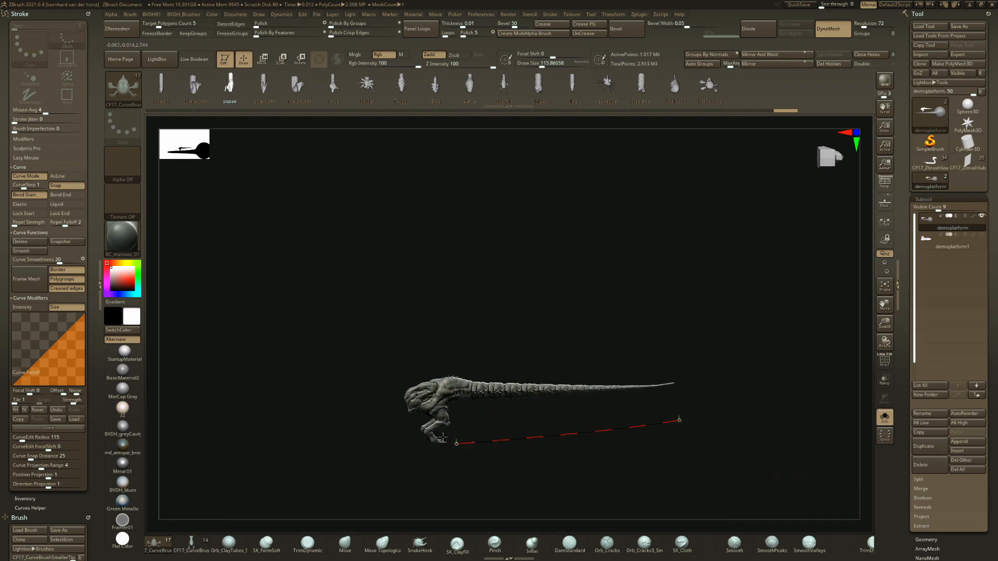
pyautogui.moveTo(452, 372)
pyautogui.mouseDown()
pyautogui.moveTo(468, 359)
pyautogui.moveTo(447, 312)
pyautogui.moveTo(416, 322)
pyautogui.moveTo(390, 402)
pyautogui.moveTo(354, 409)
pyautogui.mouseUp()
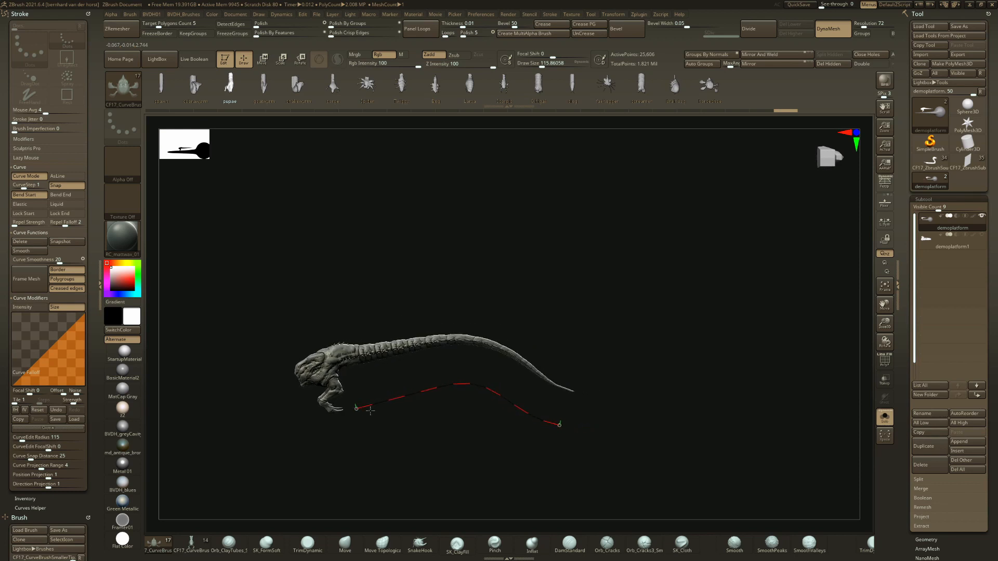
pyautogui.moveTo(389, 407); pyautogui.dragTo(644, 268, button='right')
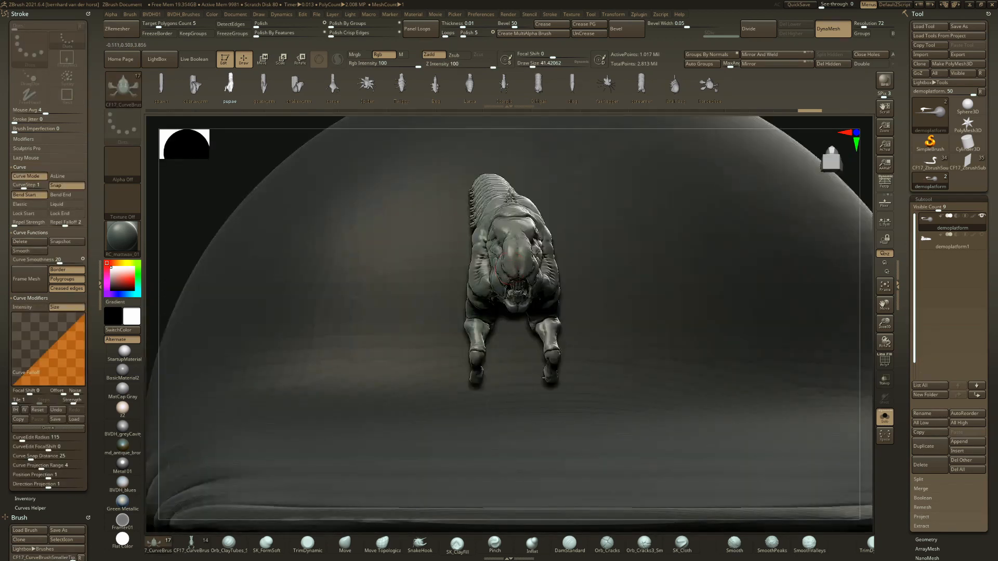
pyautogui.moveTo(519, 256); pyautogui.dragTo(395, 263, button='right')
pyautogui.keyDown('alt'); pyautogui.moveTo(718, 268); pyautogui.dragTo(431, 266, button='right'); pyautogui.keyUp('alt')
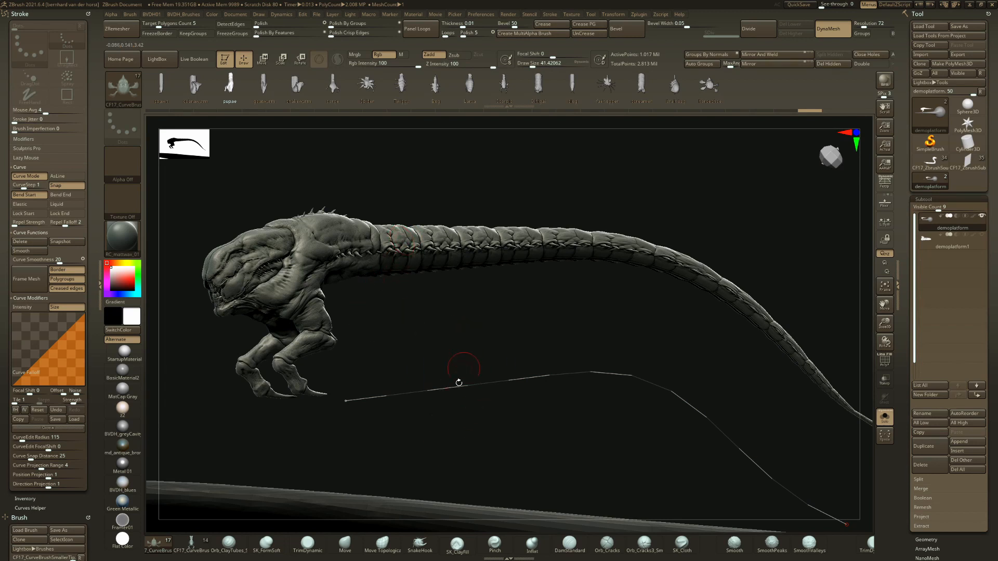
pyautogui.moveTo(493, 326)
pyautogui.mouseDown(button='right')
pyautogui.moveTo(472, 348)
pyautogui.moveTo(450, 305)
pyautogui.moveTo(483, 334)
pyautogui.moveTo(348, 168)
pyautogui.mouseUp(button='right')
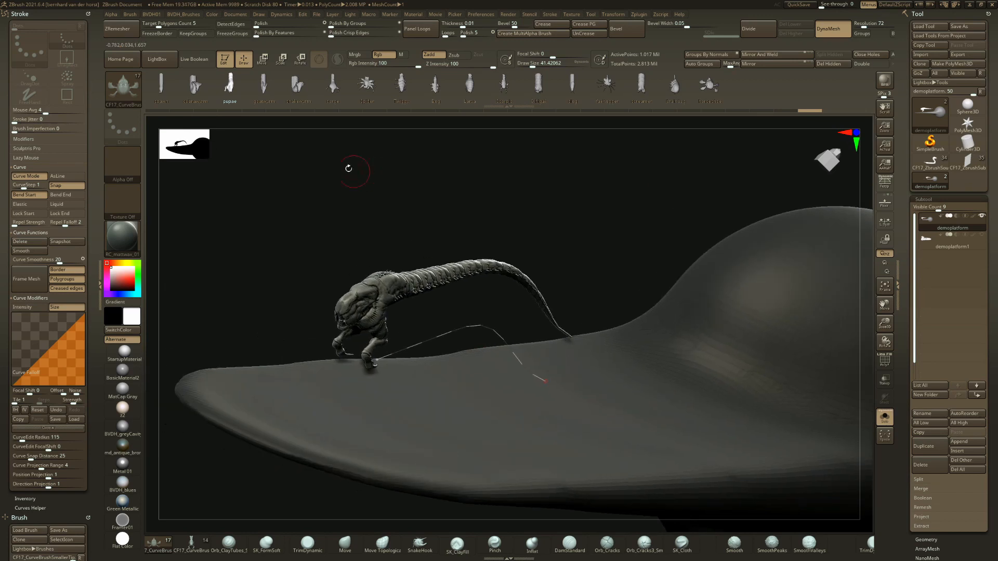
# - Undo the curve bend and the insertion of the two-legged creature on the platform
pyautogui.hotkey('ctrl', 'z')
pyautogui.keyDown('alt'); pyautogui.moveTo(783, 383); pyautogui.dragTo(521, 385, button='right'); pyautogui.keyUp('alt')
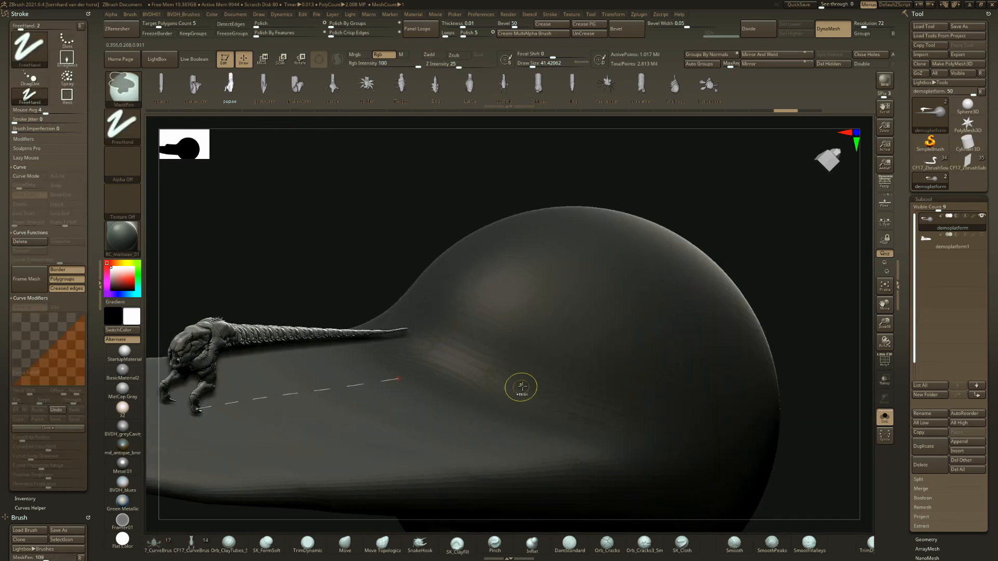
pyautogui.hotkey('ctrl', 'z')
# - Insert the snakewyrm mesh along a curve on the platform and check its horned head up close
pyautogui.click(285, 111)
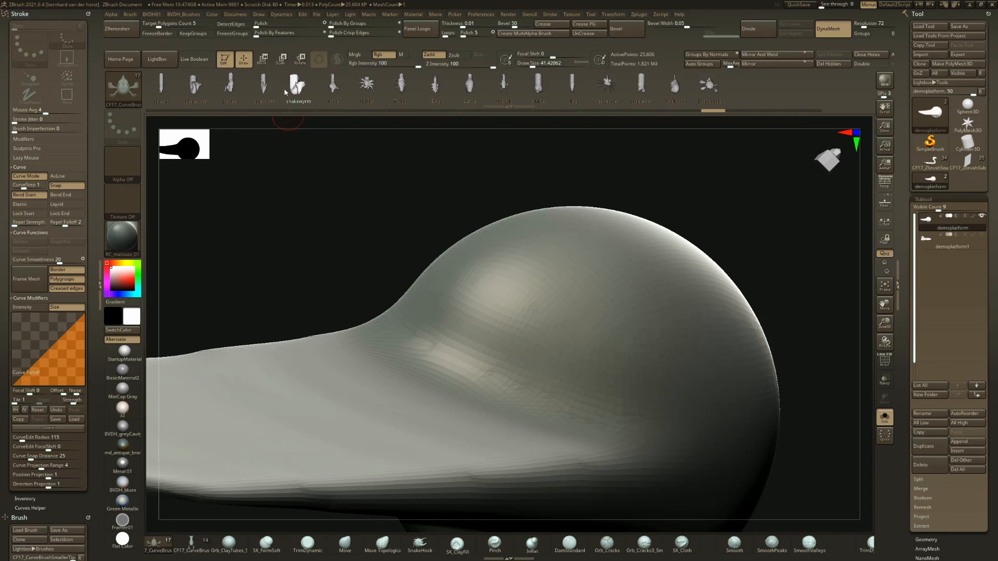
pyautogui.keyDown('alt'); pyautogui.moveTo(585, 300); pyautogui.dragTo(462, 293, button='right'); pyautogui.keyUp('alt')
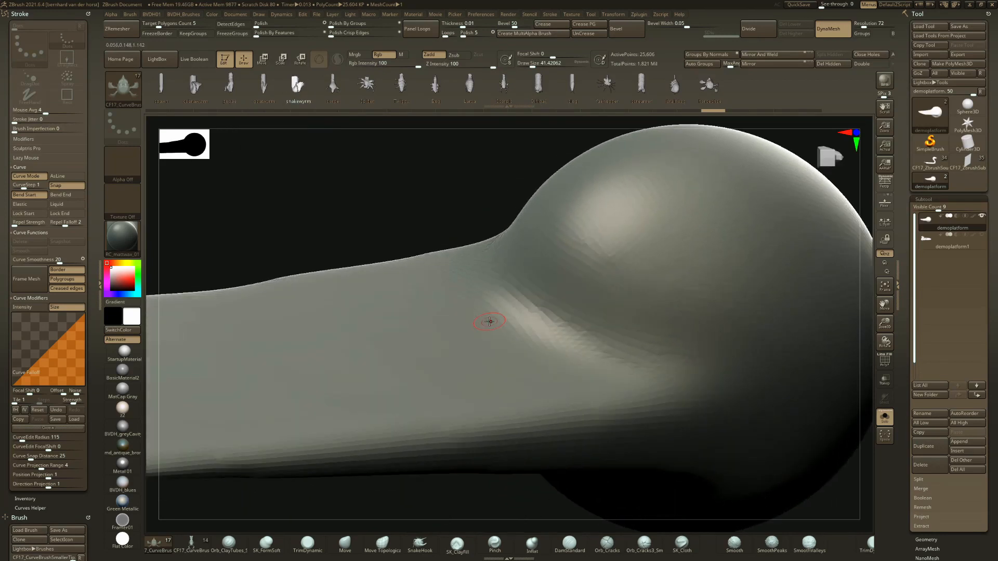
pyautogui.click(374, 347)
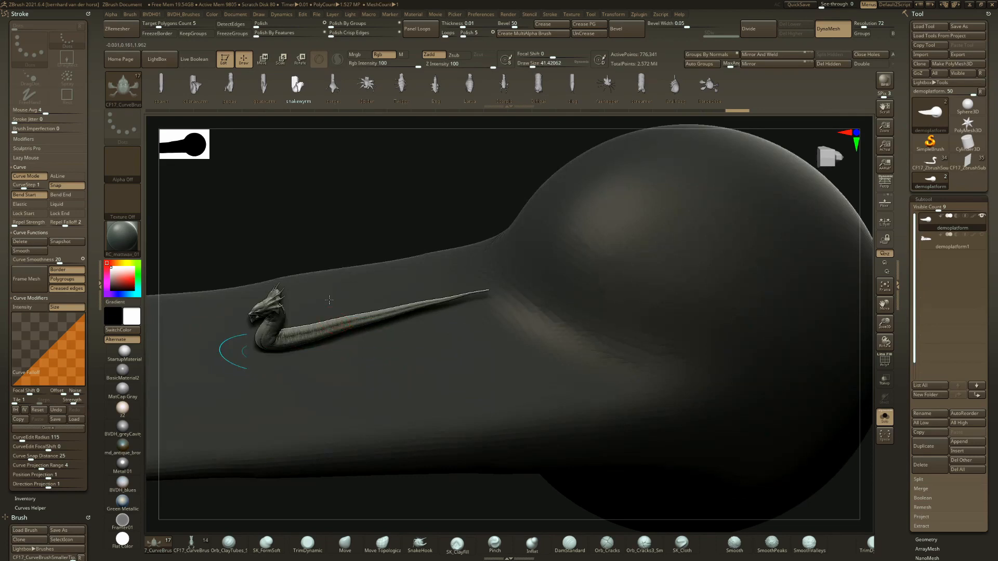
pyautogui.moveTo(329, 300); pyautogui.dragTo(512, 426, button='right')
pyautogui.moveTo(333, 345); pyautogui.dragTo(506, 328, button='right')
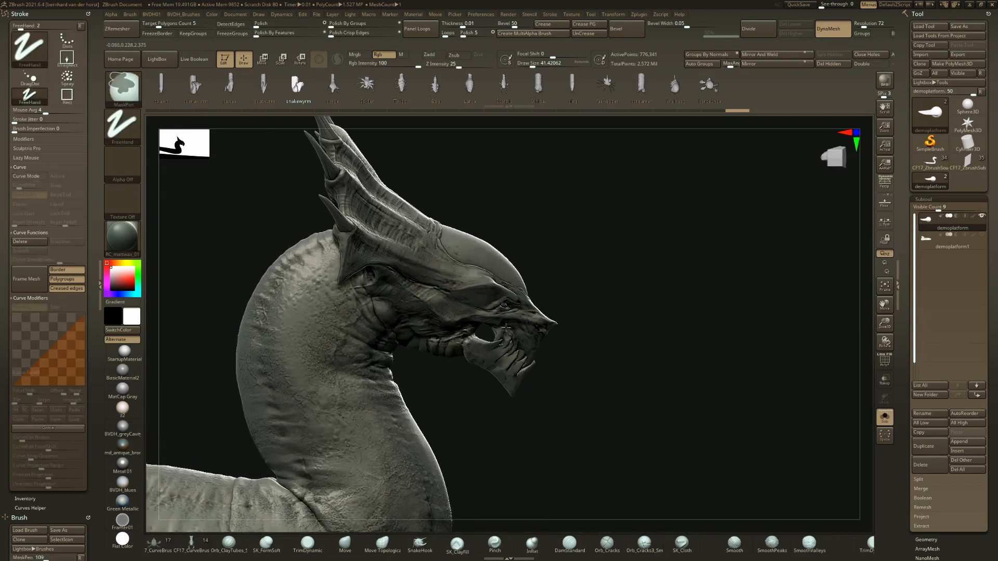
pyautogui.moveTo(629, 307); pyautogui.dragTo(579, 317, button='right')
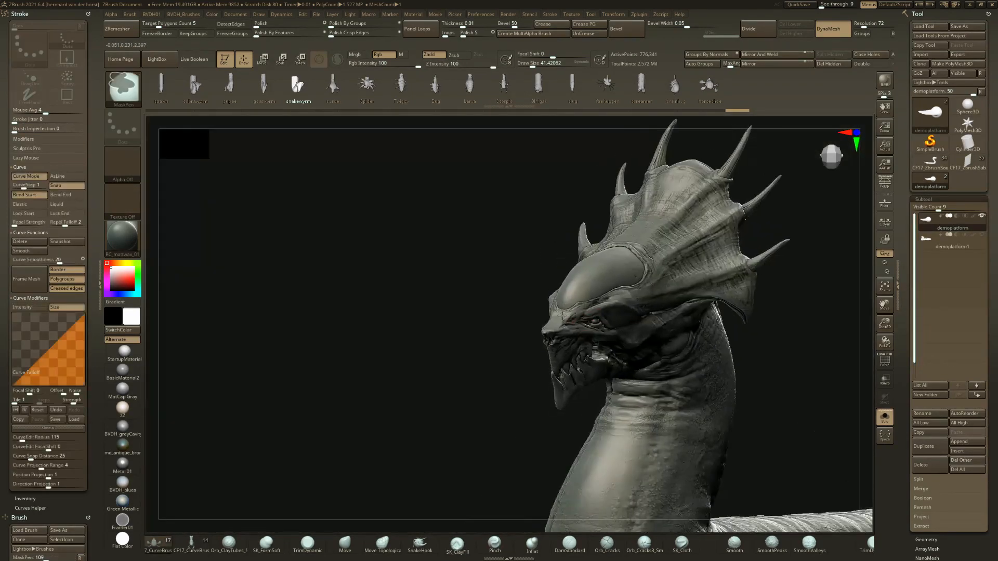
pyautogui.moveTo(510, 322)
pyautogui.mouseDown(button='right')
pyautogui.moveTo(646, 379)
pyautogui.moveTo(586, 389)
pyautogui.mouseUp(button='right')
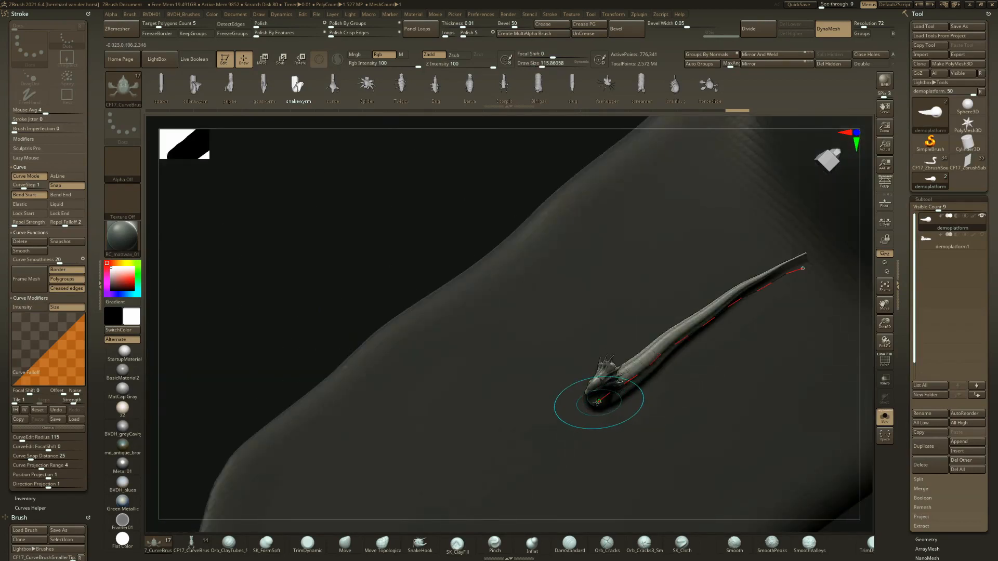
# - Try reshaping the snakewyrm by pulling the head end of its curve, and undo the change
pyautogui.moveTo(597, 402)
pyautogui.mouseDown()
pyautogui.moveTo(559, 350)
pyautogui.moveTo(479, 364)
pyautogui.moveTo(530, 447)
pyautogui.moveTo(710, 351)
pyautogui.moveTo(691, 348)
pyautogui.mouseUp()
pyautogui.hotkey('ctrl', 'z')
pyautogui.moveTo(635, 381)
pyautogui.mouseDown(button='right')
pyautogui.moveTo(613, 314)
pyautogui.moveTo(519, 377)
pyautogui.moveTo(545, 403)
pyautogui.moveTo(475, 322)
pyautogui.mouseUp(button='right')
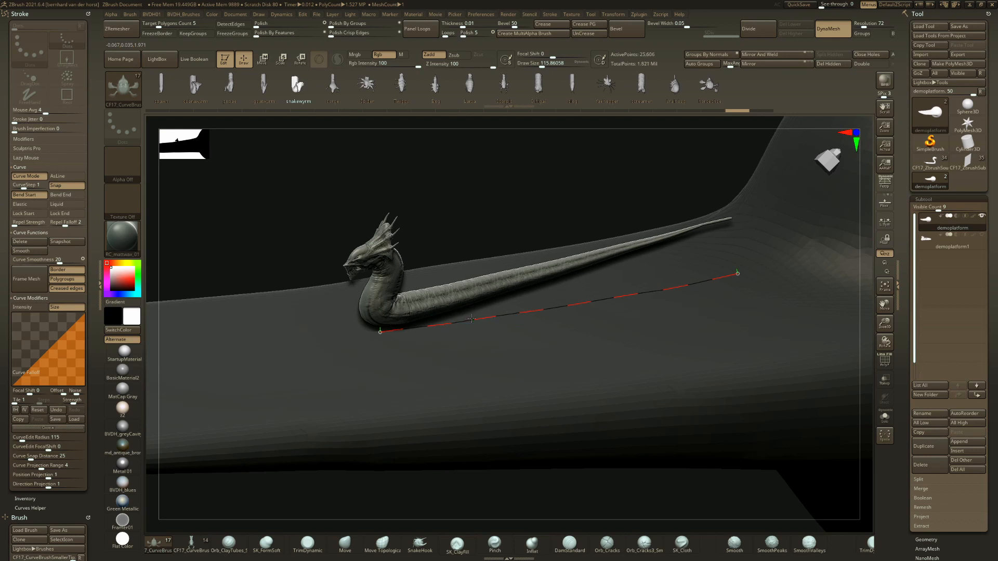
# - Try deforming the snakewyrm's neck and front body by shifting points along its curve
pyautogui.click(471, 319)
pyautogui.click(480, 317)
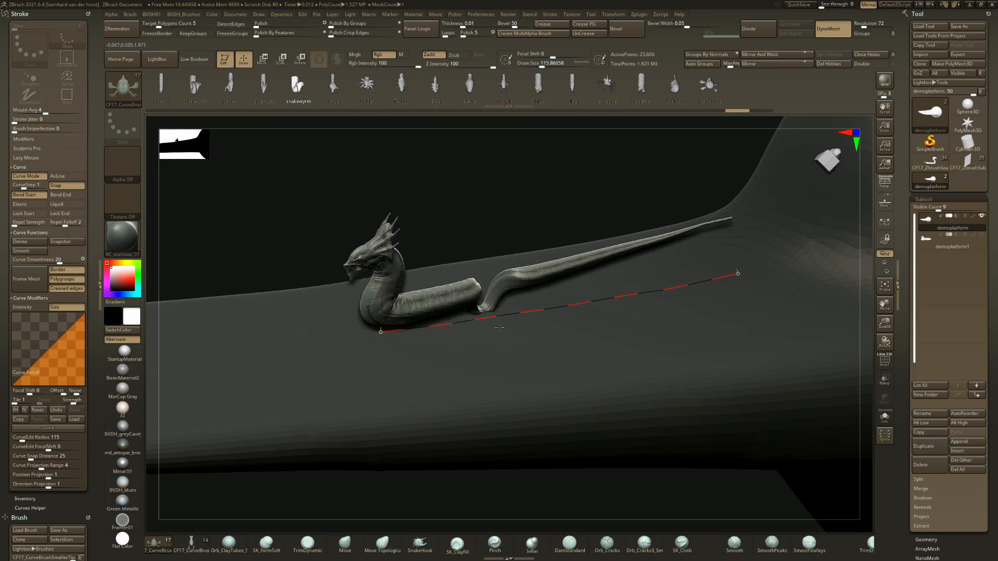
pyautogui.click(457, 323)
pyautogui.click(453, 325)
pyautogui.click(452, 327)
pyautogui.click(442, 330)
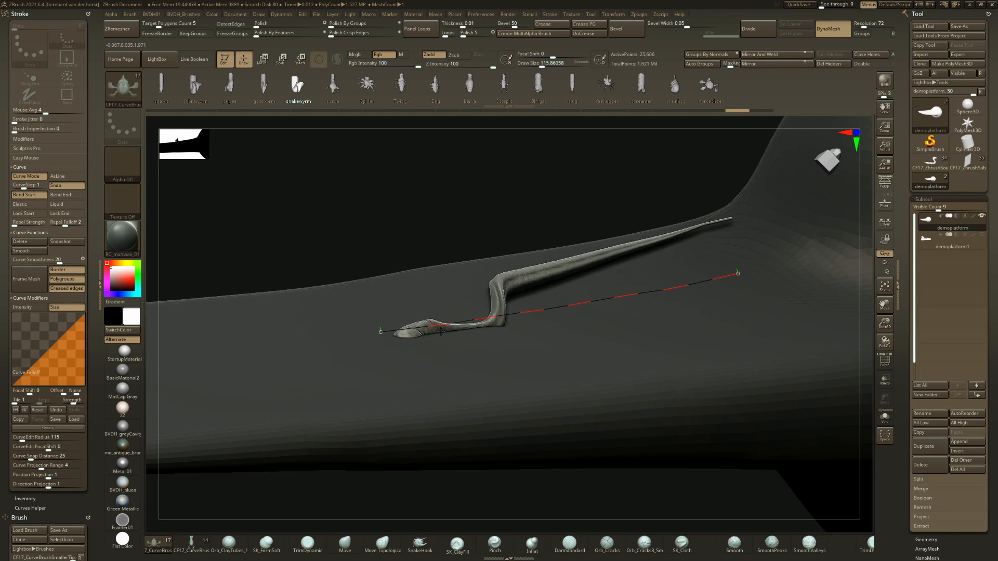
pyautogui.click(454, 329)
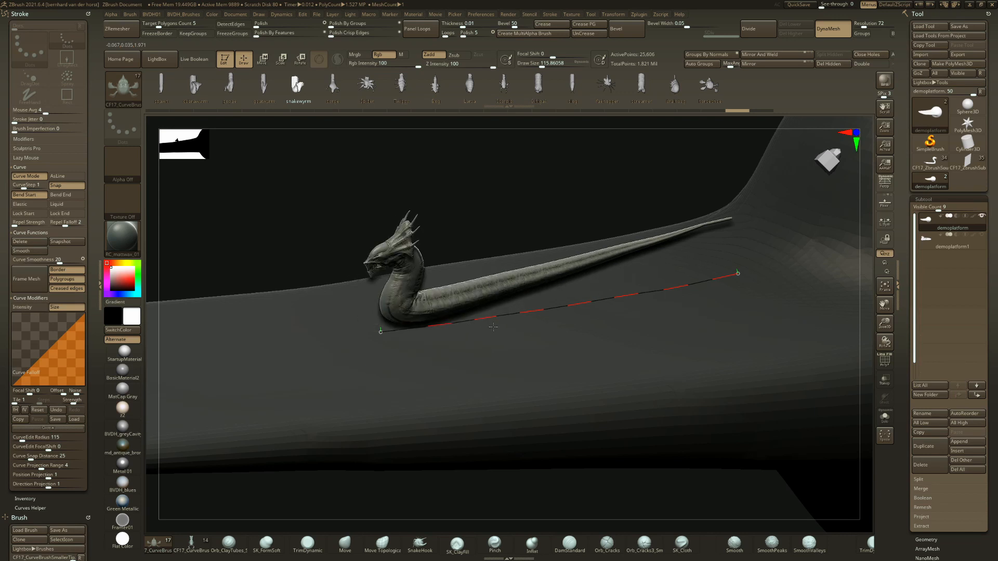
pyautogui.click(493, 327)
pyautogui.click(507, 323)
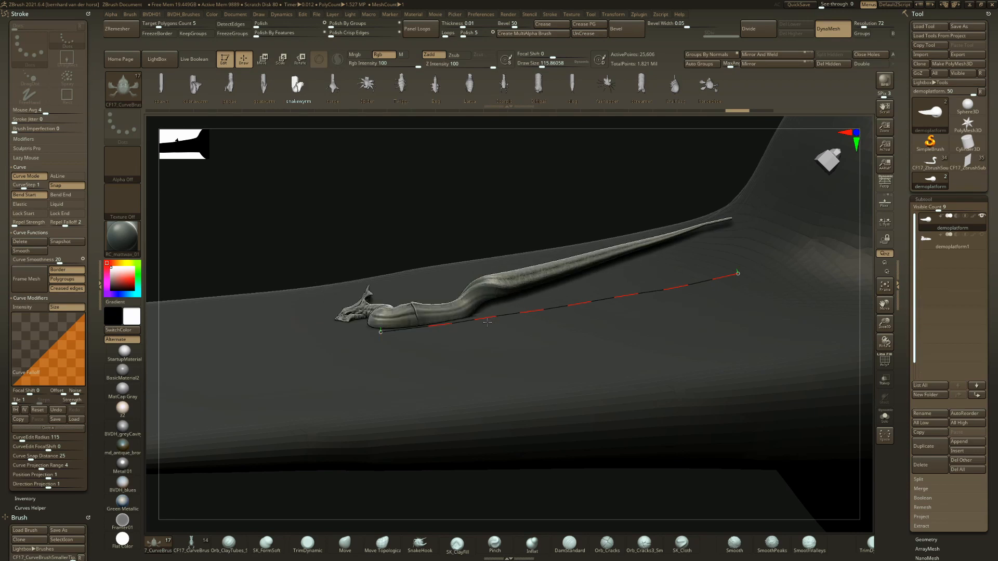
pyautogui.click(487, 323)
# - Examine the snakewyrm on the platform from the front and from the side
pyautogui.keyDown('alt'); pyautogui.moveTo(503, 276); pyautogui.dragTo(497, 334, button='right'); pyautogui.keyUp('alt')
pyautogui.moveTo(317, 345); pyautogui.dragTo(333, 310, button='right')
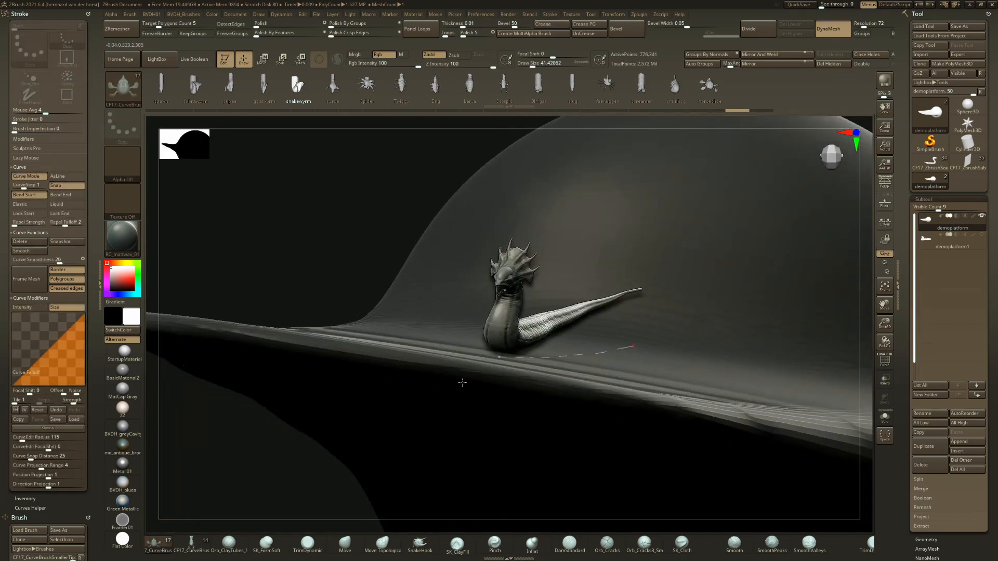
pyautogui.moveTo(462, 383); pyautogui.dragTo(494, 392, button='right')
pyautogui.keyDown('alt'); pyautogui.moveTo(629, 448); pyautogui.dragTo(526, 341, button='right'); pyautogui.keyUp('alt')
pyautogui.moveTo(525, 341)
pyautogui.keyDown('ctrl'); pyautogui.mouseDown(button='right')
pyautogui.moveTo(557, 404)
pyautogui.moveTo(419, 355)
pyautogui.mouseUp(button='right'); pyautogui.keyUp('ctrl')
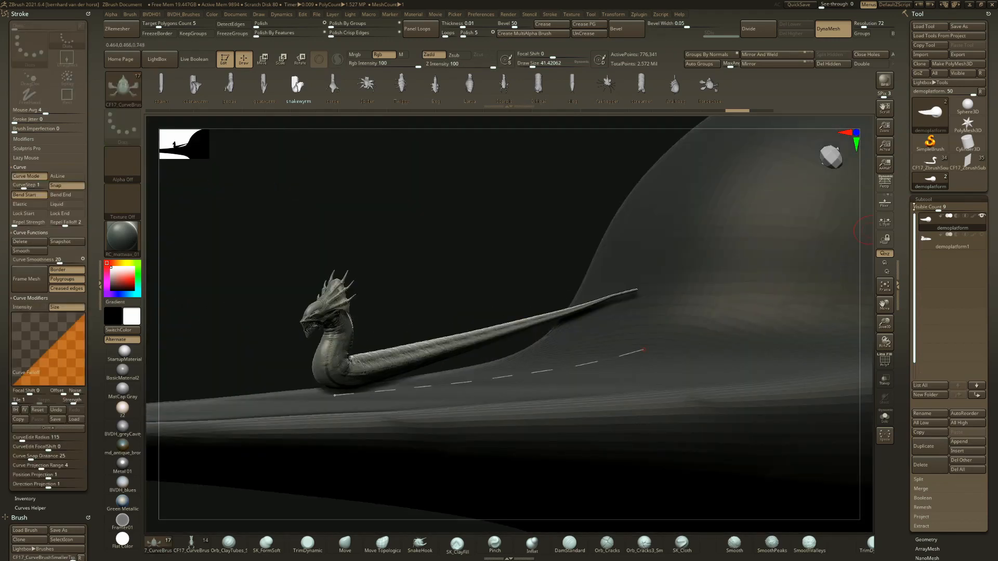
# - Enable perspective display and insert the surge creature along a curve on the platform
pyautogui.click(891, 186)
pyautogui.moveTo(515, 338)
pyautogui.mouseDown(button='right')
pyautogui.moveTo(520, 376)
pyautogui.moveTo(559, 391)
pyautogui.moveTo(533, 274)
pyautogui.moveTo(622, 158)
pyautogui.mouseUp(button='right')
pyautogui.click(538, 301)
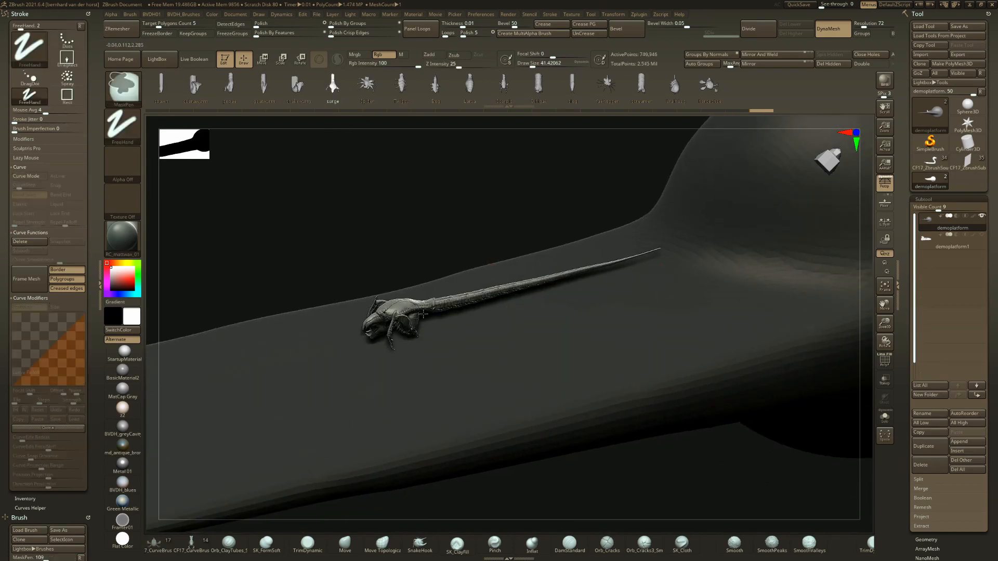
# - Bend the surge creature's curve at a draw size of about 116 so its tail turns upward
pyautogui.moveTo(569, 306)
pyautogui.keyDown('ctrl'); pyautogui.mouseDown(button='right')
pyautogui.moveTo(569, 325)
pyautogui.moveTo(549, 292)
pyautogui.mouseUp(button='right'); pyautogui.keyUp('ctrl')
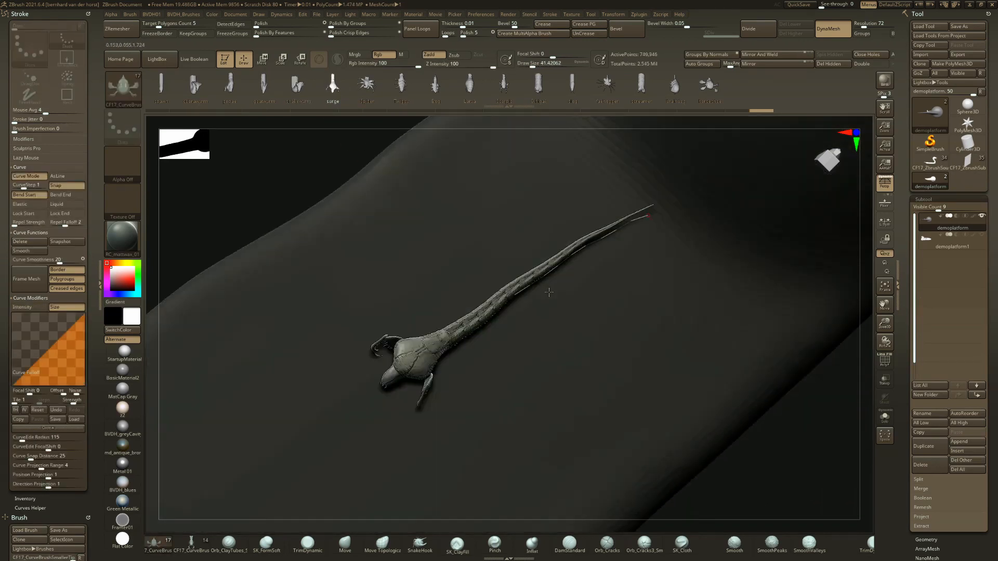
pyautogui.moveTo(579, 314)
pyautogui.mouseDown()
pyautogui.moveTo(617, 345)
pyautogui.moveTo(587, 371)
pyautogui.mouseUp()
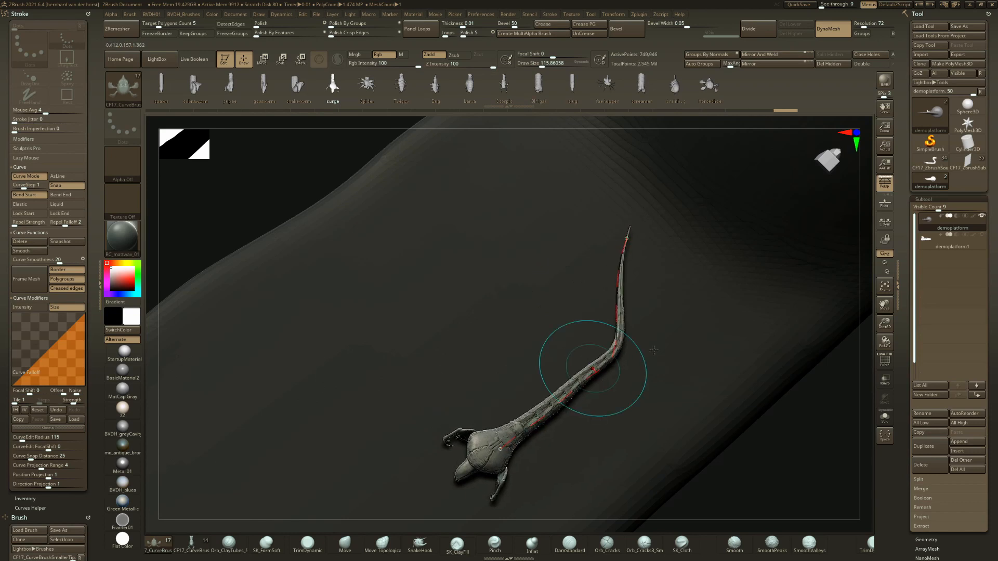
# - Examine the surge creature from several angles and select the Move brush at a draw size of about 192
pyautogui.moveTo(631, 357)
pyautogui.mouseDown(button='right')
pyautogui.moveTo(541, 257)
pyautogui.moveTo(510, 314)
pyautogui.moveTo(514, 471)
pyautogui.mouseUp(button='right')
pyautogui.moveTo(535, 326)
pyautogui.mouseDown(button='right')
pyautogui.moveTo(461, 345)
pyautogui.moveTo(491, 232)
pyautogui.moveTo(528, 269)
pyautogui.moveTo(364, 291)
pyautogui.mouseUp(button='right')
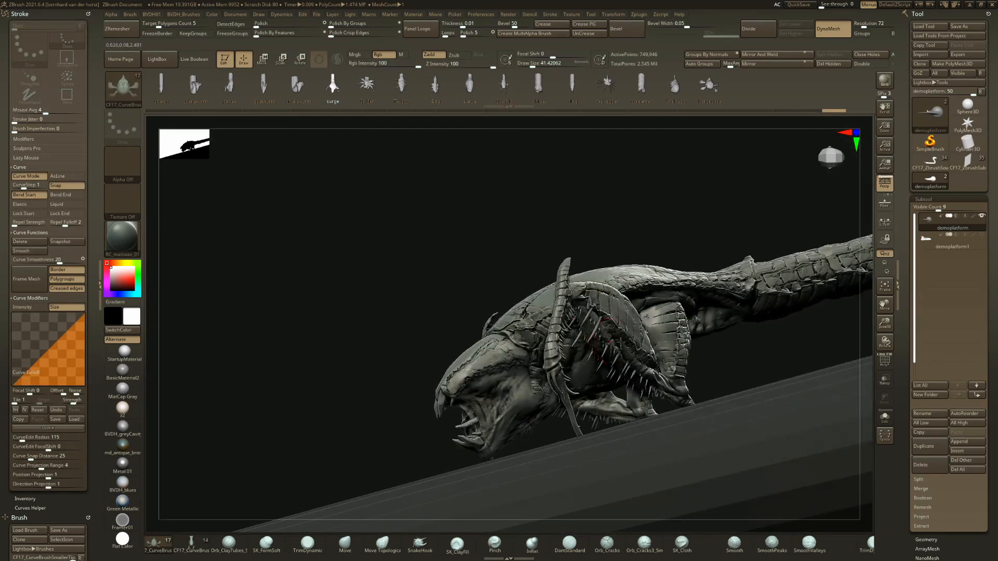
pyautogui.moveTo(572, 396); pyautogui.dragTo(352, 333, button='right')
pyautogui.press('b')
pyautogui.press('m')
pyautogui.press('v')
pyautogui.press('space')
pyautogui.moveTo(352, 333); pyautogui.dragTo(367, 332)
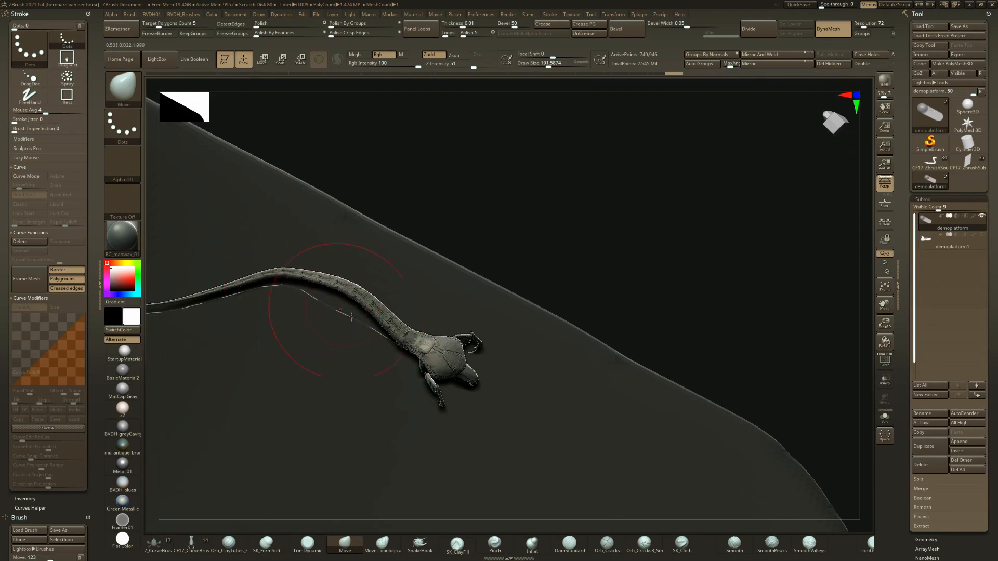
pyautogui.moveTo(352, 317)
pyautogui.keyDown('ctrl'); pyautogui.mouseDown(button='right')
pyautogui.moveTo(391, 387)
pyautogui.moveTo(268, 464)
pyautogui.mouseUp(button='right'); pyautogui.keyUp('ctrl')
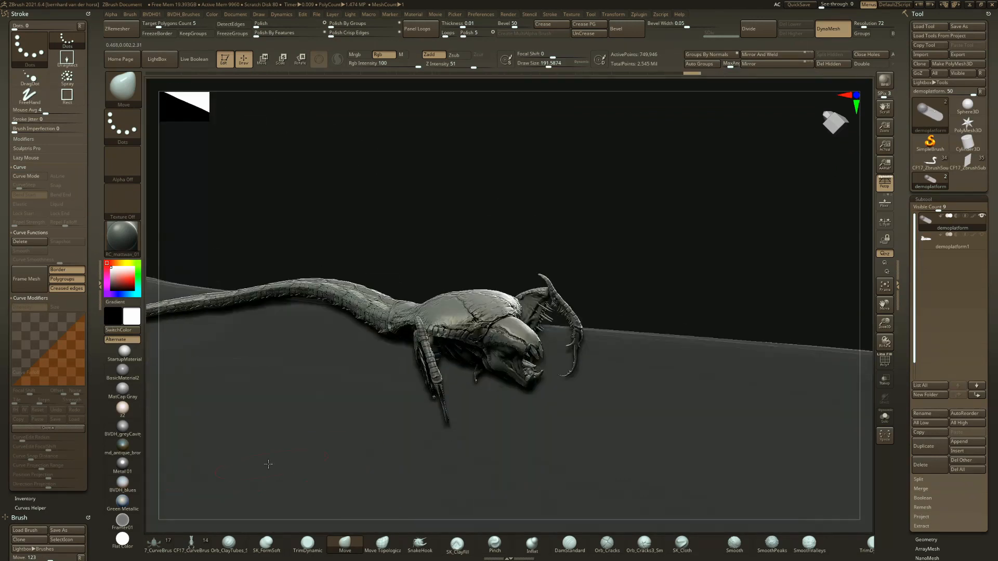
pyautogui.moveTo(505, 350); pyautogui.dragTo(457, 408, button='right')
pyautogui.moveTo(566, 427)
pyautogui.keyDown('ctrl'); pyautogui.mouseDown(button='right')
pyautogui.moveTo(493, 408)
pyautogui.moveTo(608, 424)
pyautogui.moveTo(546, 370)
pyautogui.mouseUp(button='right'); pyautogui.keyUp('ctrl')
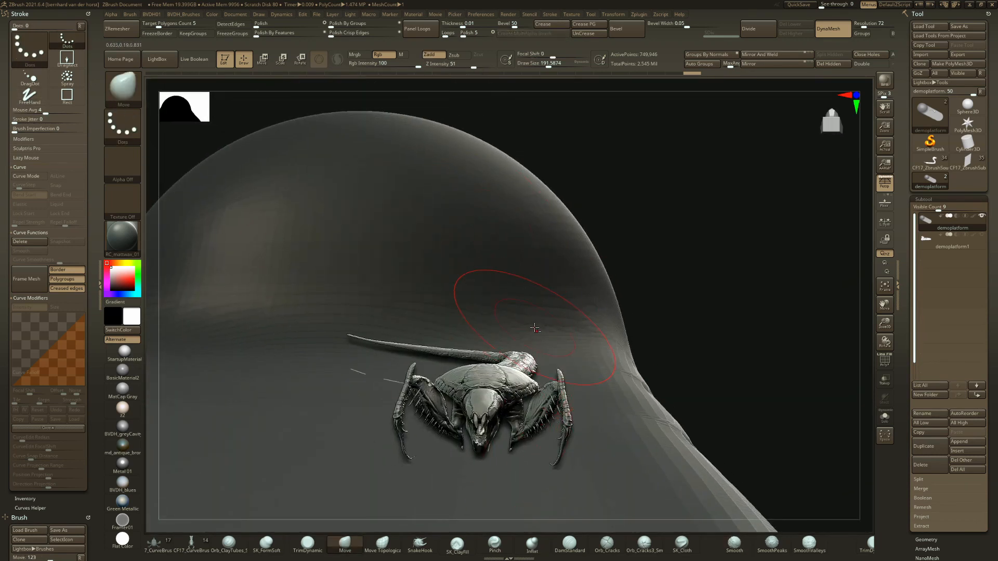
# - Switch back to a CF17 curve brush and undo the surge creature's insertion on the platform
pyautogui.click(201, 549)
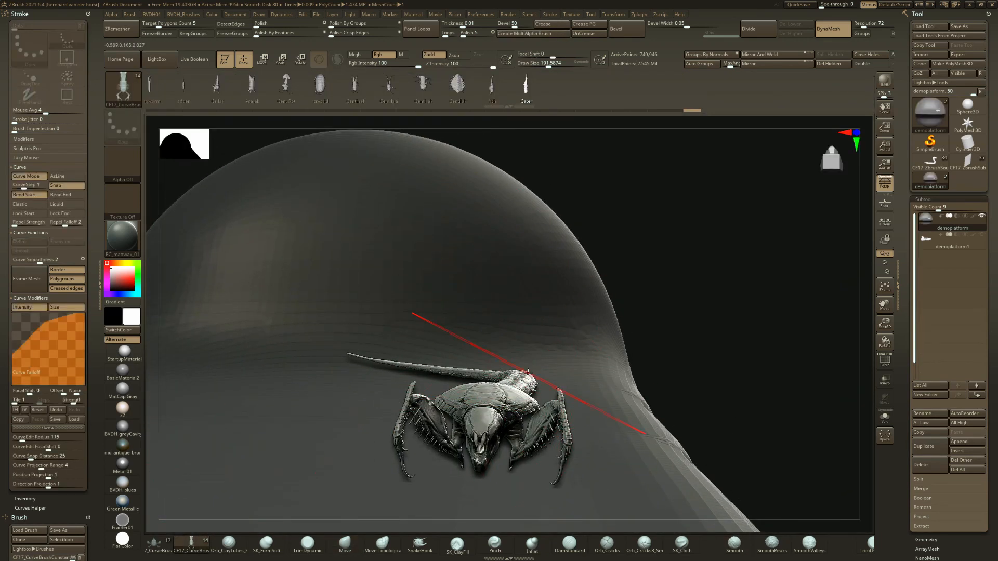
pyautogui.moveTo(528, 372)
pyautogui.mouseDown(button='right')
pyautogui.moveTo(438, 380)
pyautogui.moveTo(432, 343)
pyautogui.mouseUp(button='right')
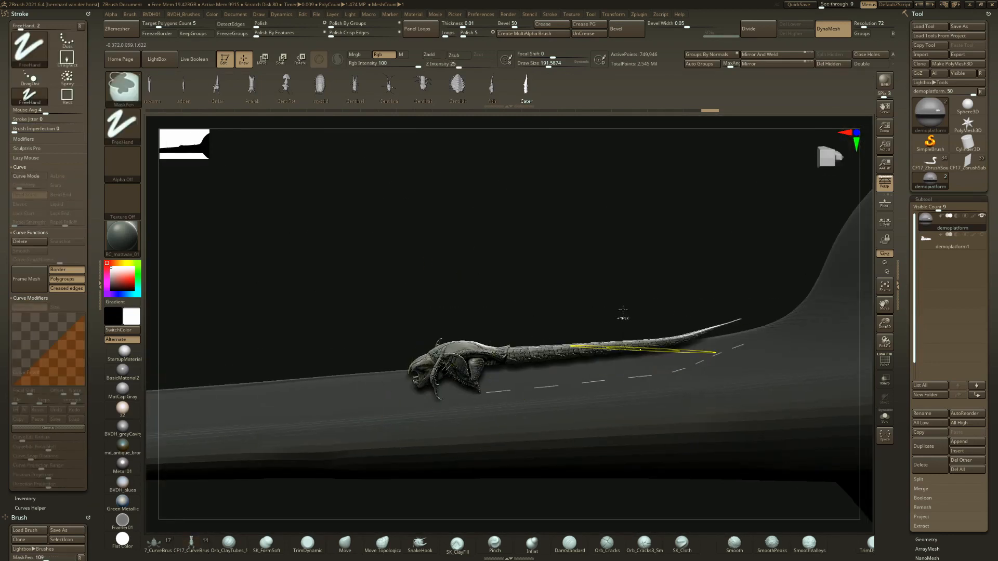
pyautogui.hotkey('ctrl', 'z')
pyautogui.hotkey('ctrl', 'z')
pyautogui.hotkey('ctrl', 'z')
pyautogui.hotkey('ctrl', 'z')
pyautogui.hotkey('ctrl', 'z')
pyautogui.hotkey('ctrl', 'z')
pyautogui.hotkey('ctrl', 'z')
pyautogui.hotkey('ctrl', 'z')
pyautogui.keyDown('alt'); pyautogui.moveTo(554, 324); pyautogui.dragTo(490, 359, button='right'); pyautogui.keyUp('alt')
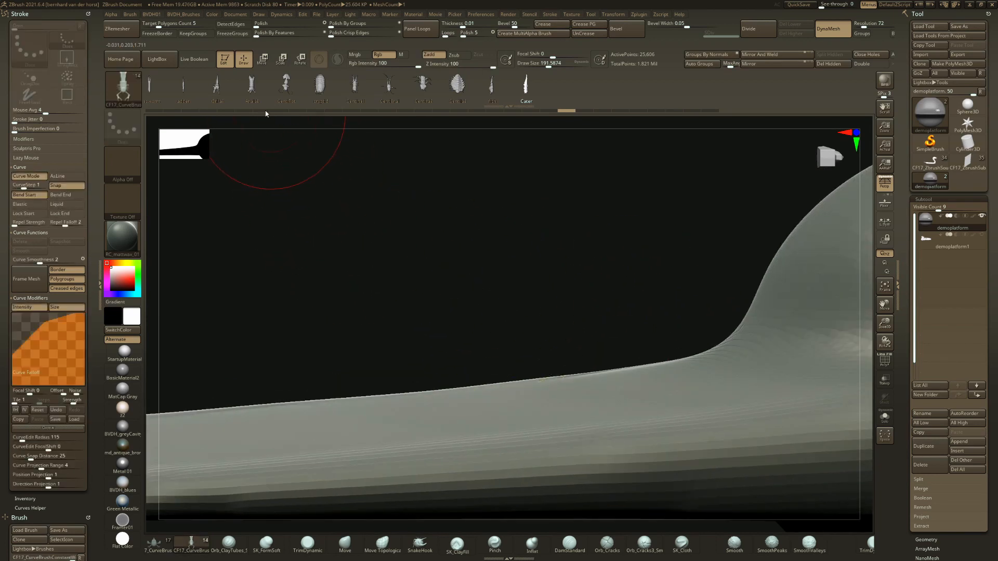
# - Select the CF17_CurveBrushSmallerTip brush and insert its Spider mesh along a curve on the platform at a draw size of about 101
pyautogui.click(180, 552)
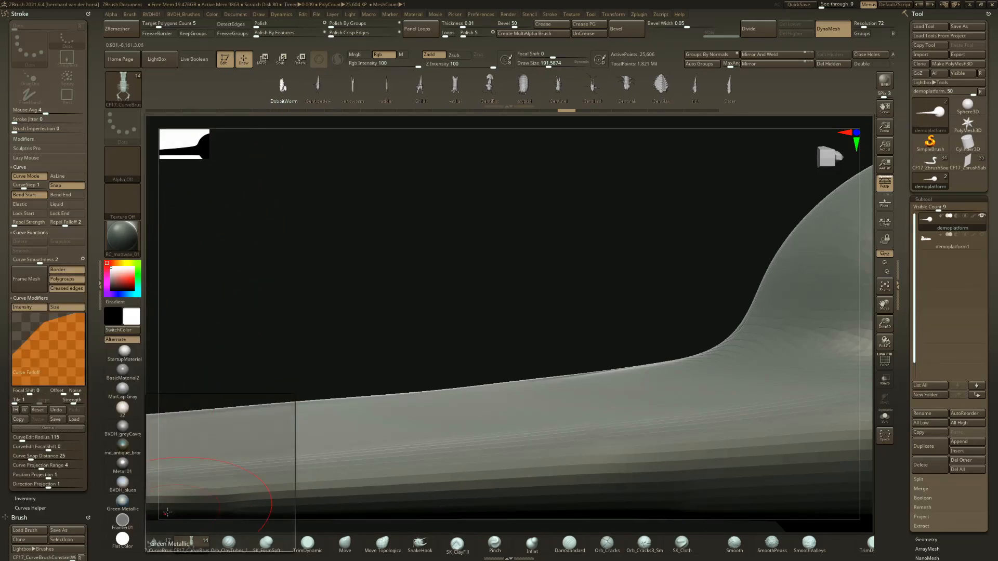
pyautogui.click(198, 549)
pyautogui.click(104, 494)
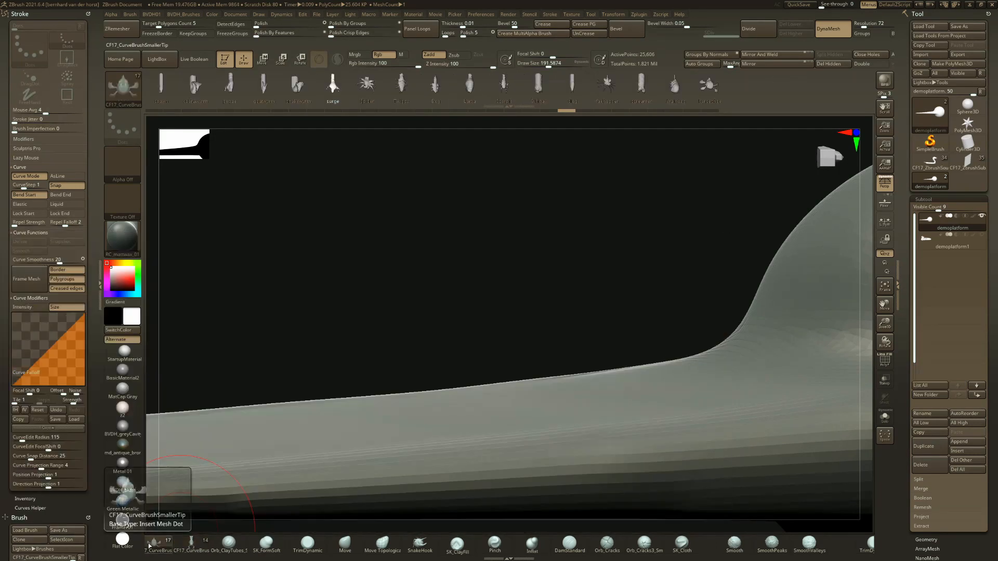
pyautogui.moveTo(433, 312); pyautogui.dragTo(474, 293)
pyautogui.press('space')
pyautogui.moveTo(577, 309); pyautogui.dragTo(568, 309)
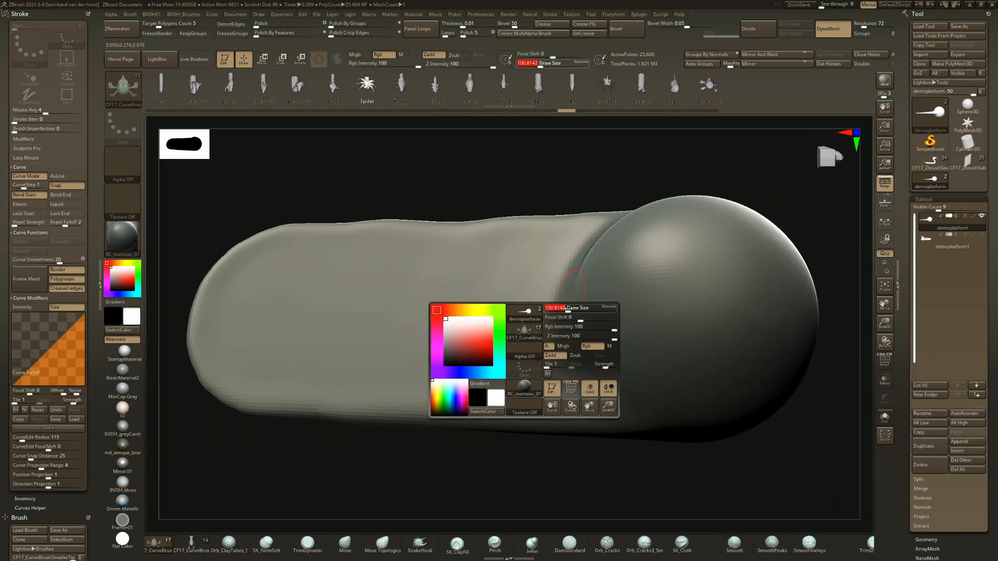
pyautogui.moveTo(626, 296); pyautogui.dragTo(542, 328)
pyautogui.click(482, 375)
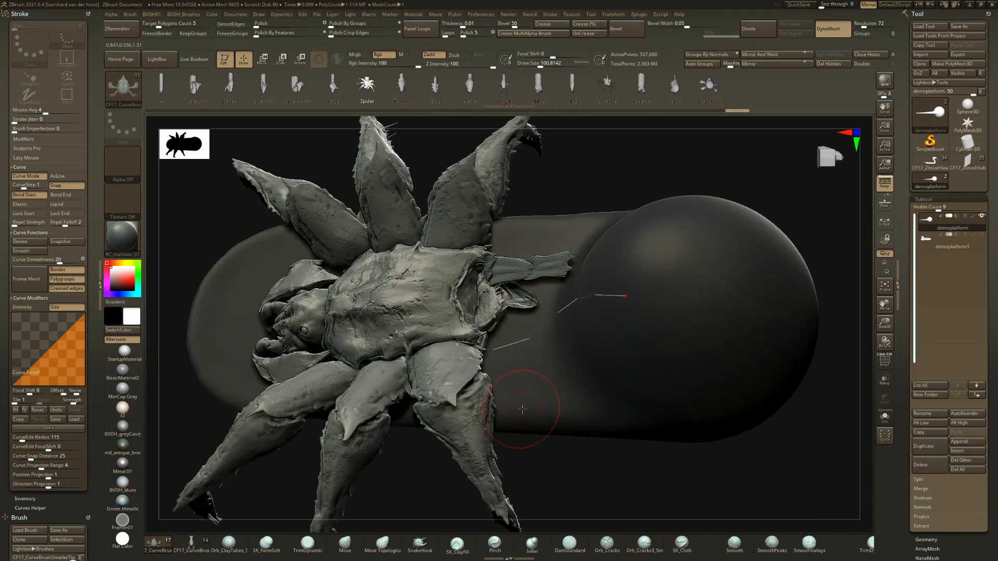
# - Undo the large spider and insert it again along a curve at a draw size of about 54
pyautogui.moveTo(523, 409)
pyautogui.mouseDown(button='right')
pyautogui.moveTo(532, 410)
pyautogui.moveTo(341, 345)
pyautogui.mouseUp(button='right')
pyautogui.hotkey('ctrl', 'z')
pyautogui.press('space')
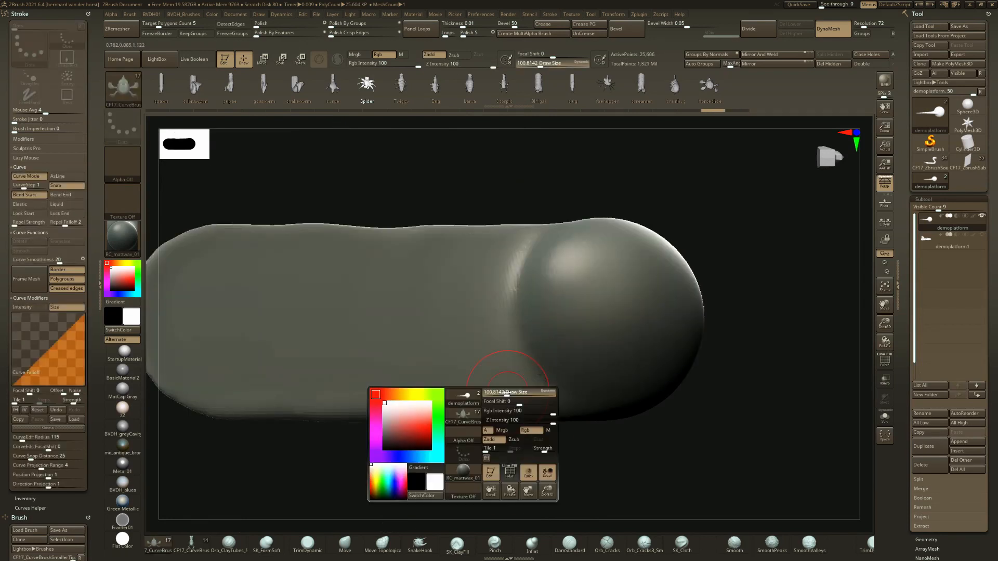
pyautogui.moveTo(581, 337); pyautogui.dragTo(524, 341)
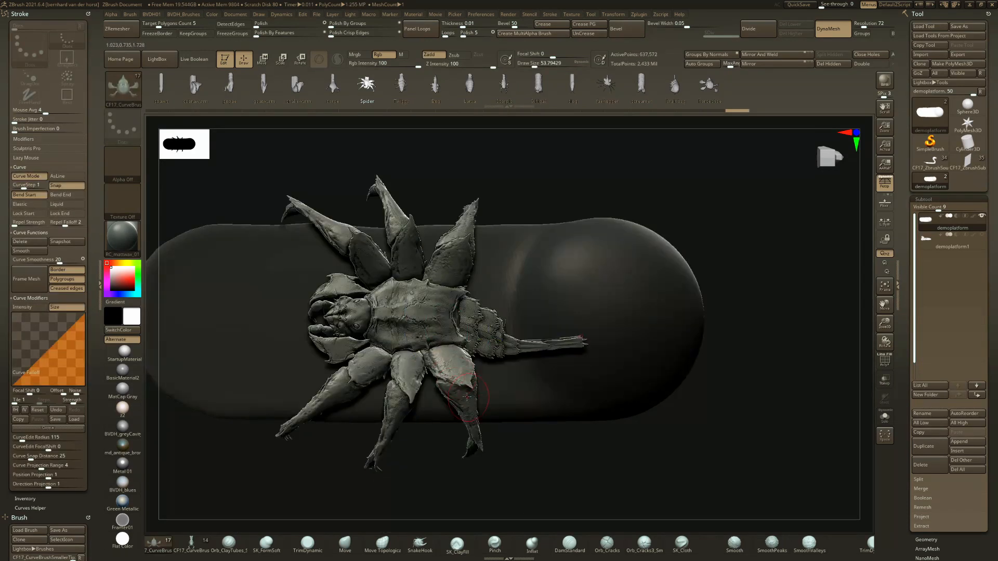
pyautogui.moveTo(461, 390)
pyautogui.mouseDown(button='right')
pyautogui.moveTo(437, 331)
pyautogui.moveTo(458, 343)
pyautogui.moveTo(431, 414)
pyautogui.mouseUp(button='right')
# - Replace the spider with a smaller, longer-tailed one inserted along the platform at a draw size of about 25
pyautogui.hotkey('ctrl', 'z')
pyautogui.press('space')
pyautogui.moveTo(469, 363); pyautogui.dragTo(465, 362)
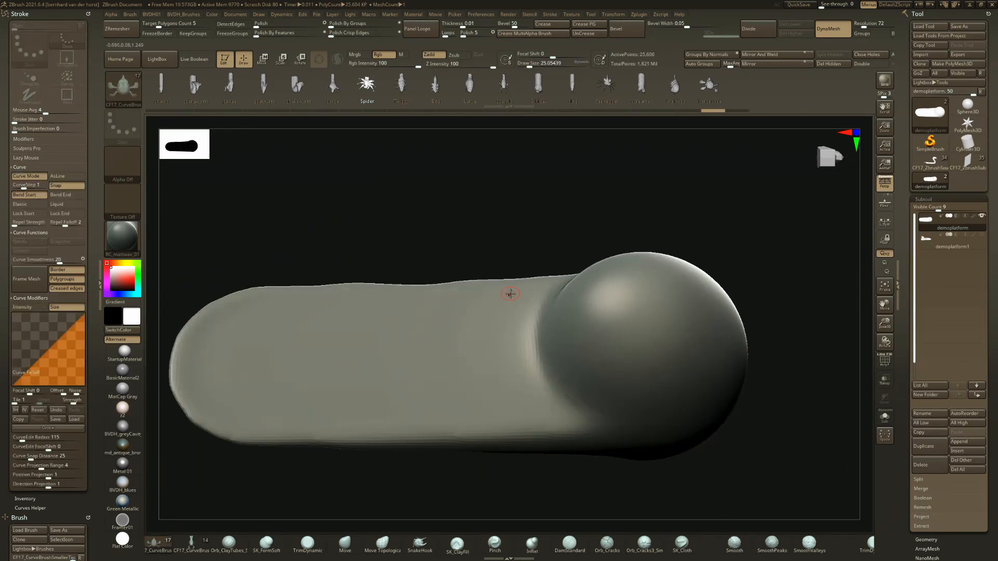
pyautogui.moveTo(366, 408)
pyautogui.mouseDown(button='right')
pyautogui.moveTo(322, 372)
pyautogui.moveTo(349, 379)
pyautogui.moveTo(297, 431)
pyautogui.moveTo(530, 444)
pyautogui.moveTo(539, 458)
pyautogui.mouseUp(button='right')
pyautogui.moveTo(333, 317); pyautogui.dragTo(383, 307, button='right')
pyautogui.keyDown('alt'); pyautogui.moveTo(585, 340); pyautogui.dragTo(224, 353, button='right'); pyautogui.keyUp('alt')
pyautogui.moveTo(377, 385)
pyautogui.keyDown('ctrl'); pyautogui.mouseDown(button='right')
pyautogui.moveTo(395, 423)
pyautogui.moveTo(361, 392)
pyautogui.mouseUp(button='right'); pyautogui.keyUp('ctrl')
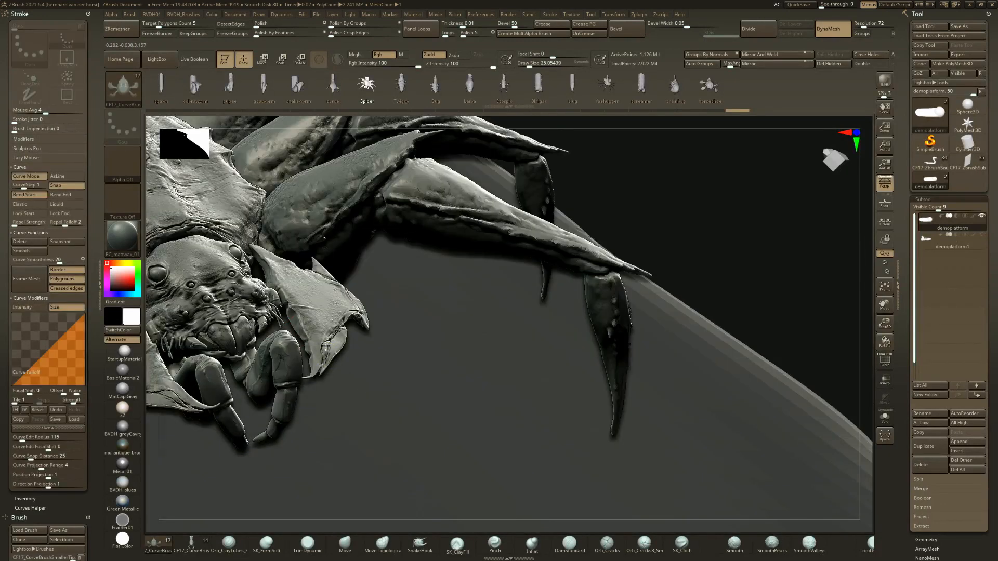
# - Examine the long-tailed spider on the platform from above, from the side and from its head end
pyautogui.moveTo(231, 294)
pyautogui.keyDown('alt'); pyautogui.mouseDown(button='right')
pyautogui.moveTo(312, 322)
pyautogui.moveTo(331, 363)
pyautogui.moveTo(321, 317)
pyautogui.mouseUp(button='right'); pyautogui.keyUp('alt')
pyautogui.moveTo(333, 411)
pyautogui.mouseDown(button='right')
pyautogui.moveTo(305, 344)
pyautogui.moveTo(279, 334)
pyautogui.moveTo(317, 381)
pyautogui.moveTo(364, 333)
pyautogui.moveTo(430, 303)
pyautogui.moveTo(360, 251)
pyautogui.moveTo(395, 291)
pyautogui.mouseUp(button='right')
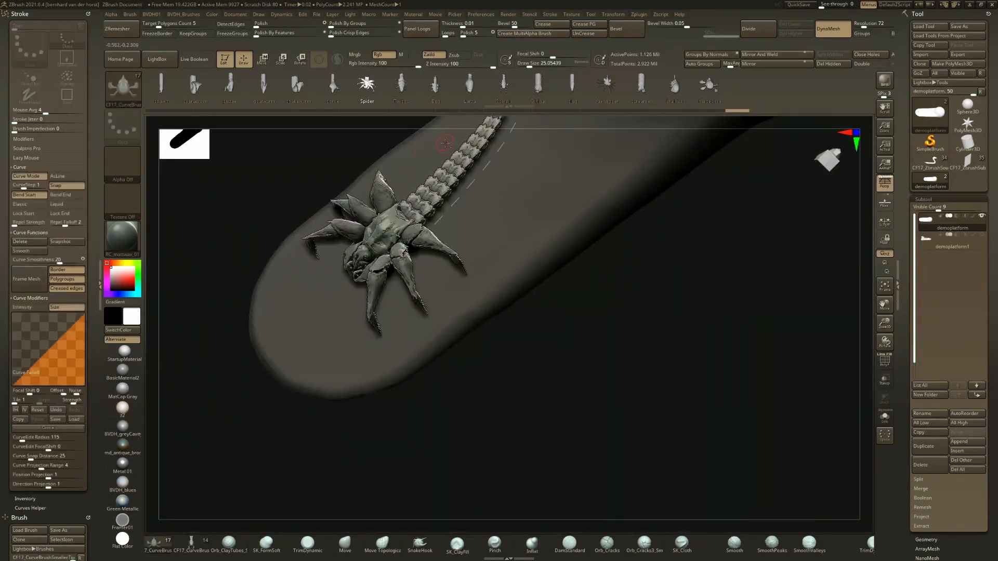
pyautogui.moveTo(442, 332); pyautogui.dragTo(453, 318)
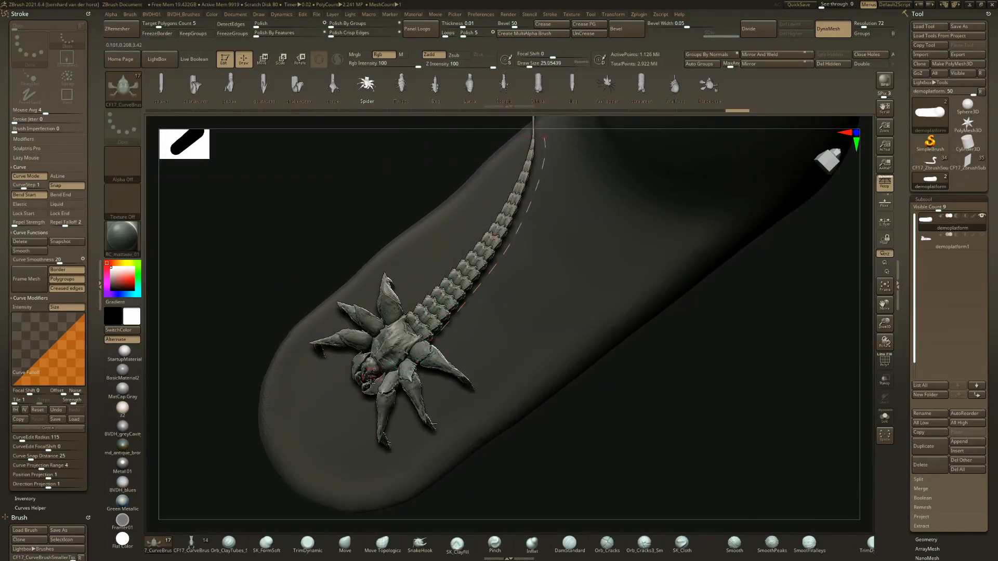
pyautogui.moveTo(425, 329); pyautogui.dragTo(379, 334, button='right')
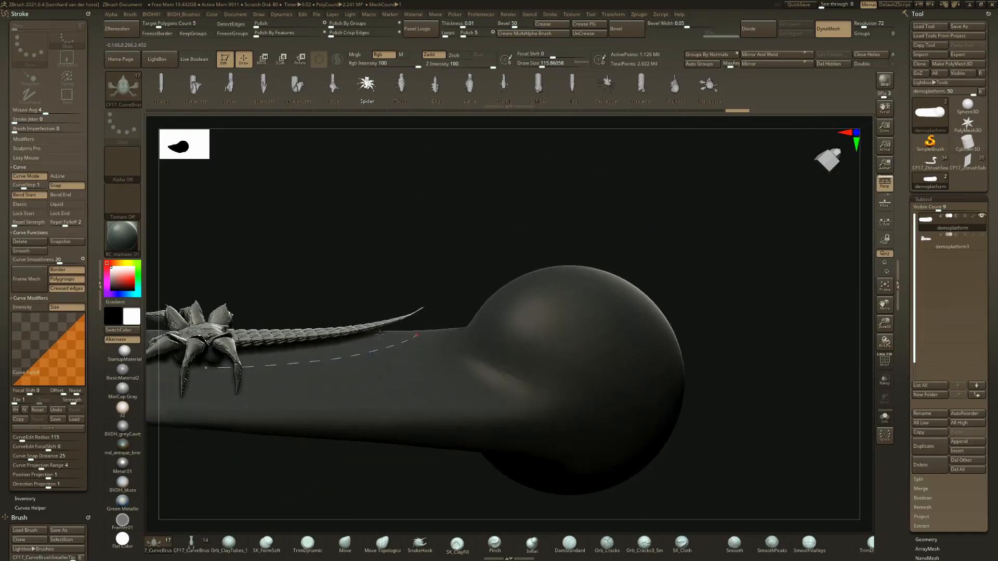
pyautogui.moveTo(534, 337); pyautogui.dragTo(417, 353, button='right')
pyautogui.moveTo(741, 260); pyautogui.dragTo(435, 134, button='right')
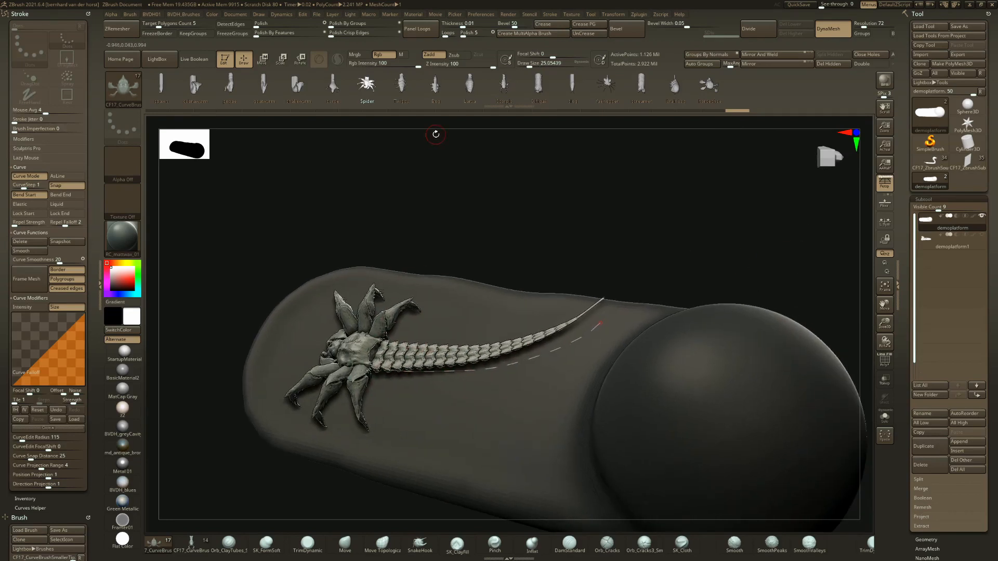
pyautogui.moveTo(500, 246)
pyautogui.keyDown('ctrl'); pyautogui.mouseDown(button='right')
pyautogui.moveTo(562, 457)
pyautogui.moveTo(541, 416)
pyautogui.moveTo(406, 338)
pyautogui.moveTo(323, 220)
pyautogui.mouseUp(button='right'); pyautogui.keyUp('ctrl')
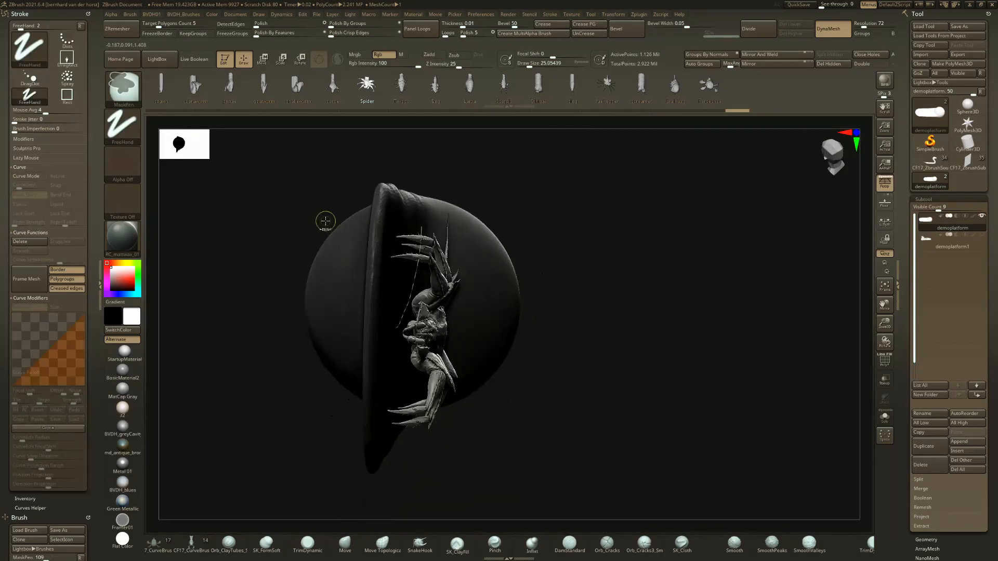
# - Undo the spider and insert the Twiggy mesh along a curved path on the platform
pyautogui.hotkey('ctrl', 'z')
pyautogui.moveTo(404, 275); pyautogui.dragTo(394, 280, button='right')
pyautogui.moveTo(478, 351); pyautogui.dragTo(551, 268, button='right')
pyautogui.click(415, 110)
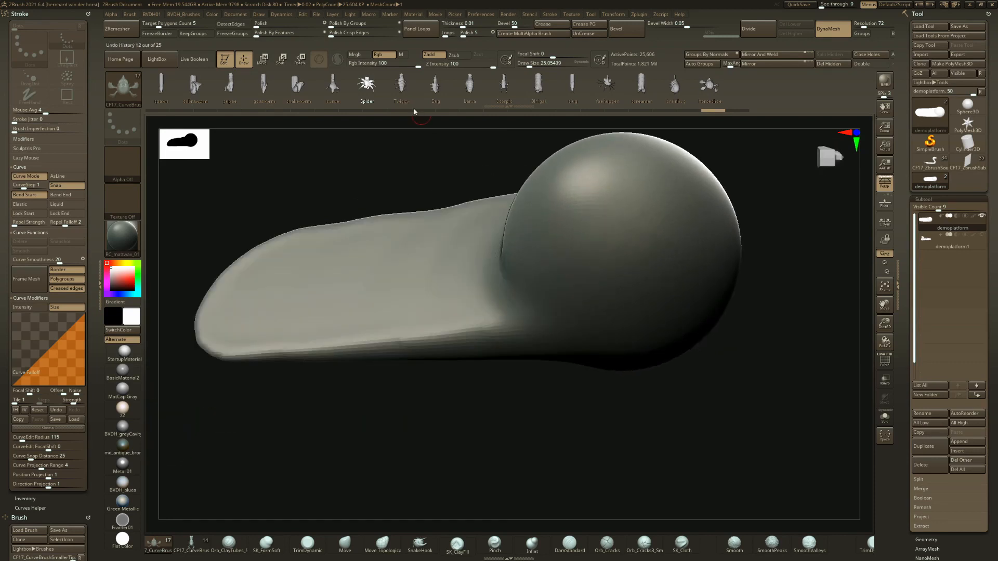
pyautogui.moveTo(389, 191); pyautogui.dragTo(581, 297, button='right')
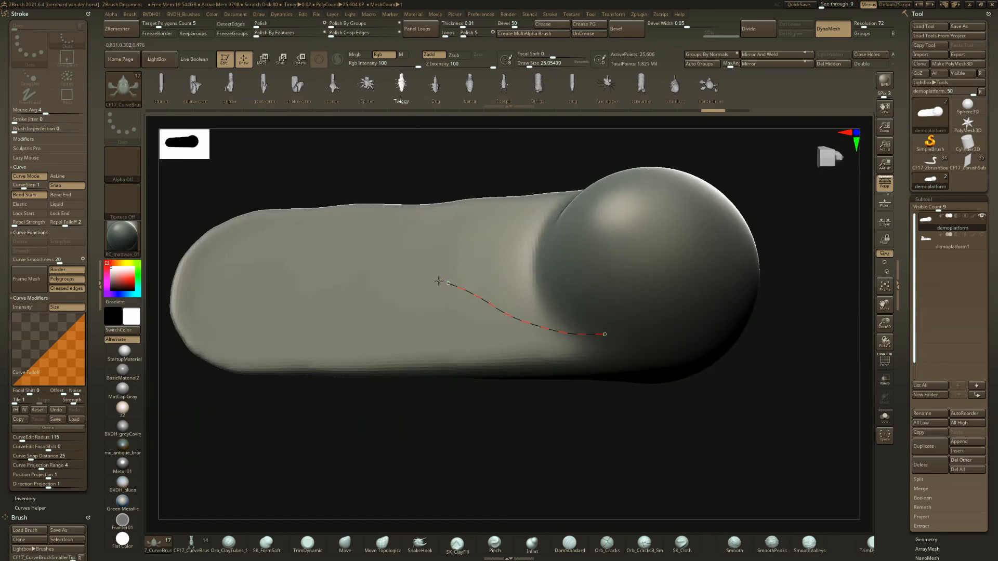
pyautogui.hotkey('ctrl', 'shift', 'z')
pyautogui.hotkey('ctrl', 'shift', 'z')
pyautogui.hotkey('ctrl', 'shift', 'z')
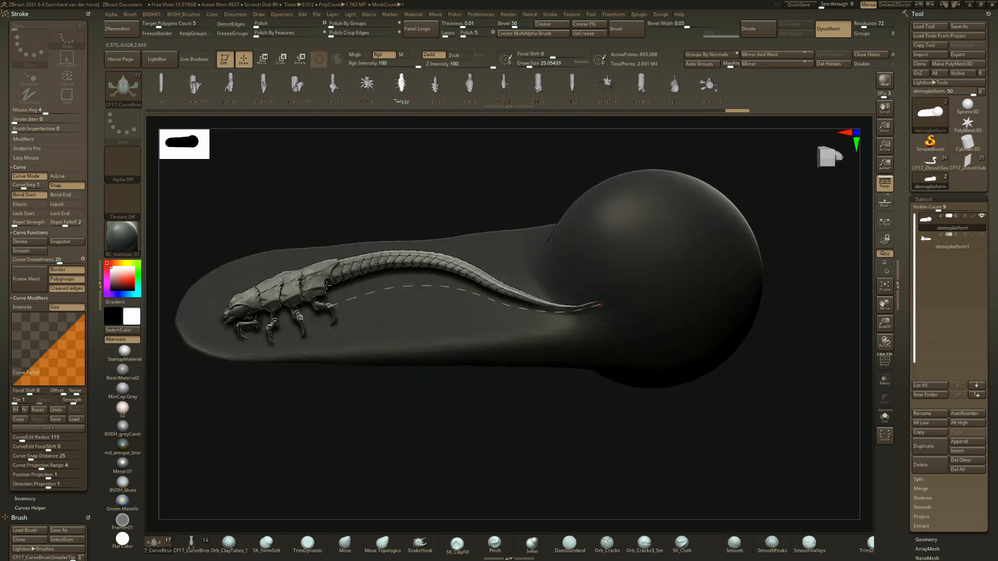
# - Set the curve edit radius to 136 and replace the Twiggy creature with one inserted along an S-shaped curve
pyautogui.press('space')
pyautogui.hotkey('ctrl', 'z')
pyautogui.hotkey('ctrl', 'z')
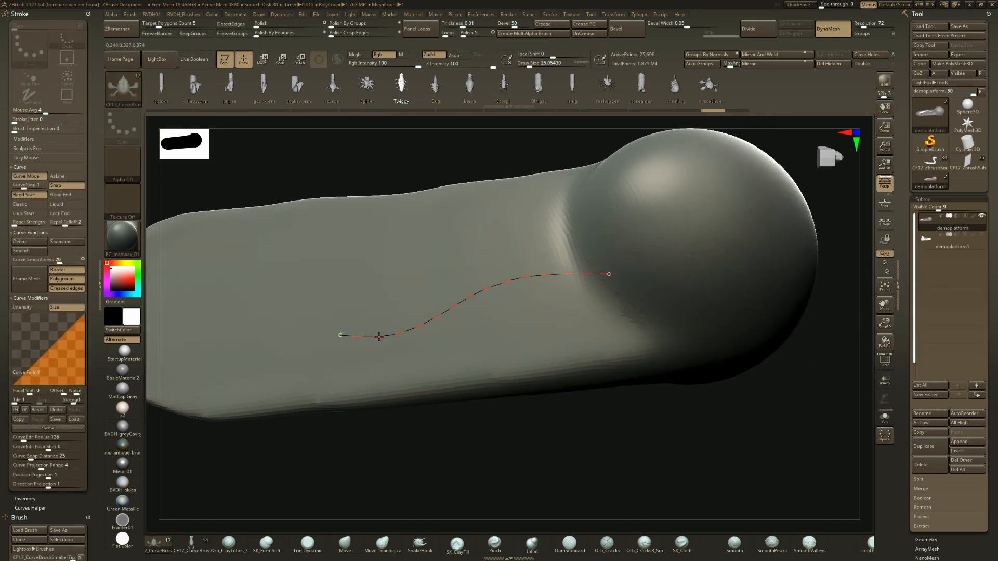
pyautogui.hotkey('ctrl', 'shift', 'z')
pyautogui.hotkey('ctrl', 'shift', 'z')
pyautogui.hotkey('ctrl', 'shift', 'z')
pyautogui.hotkey('ctrl', 'shift', 'z')
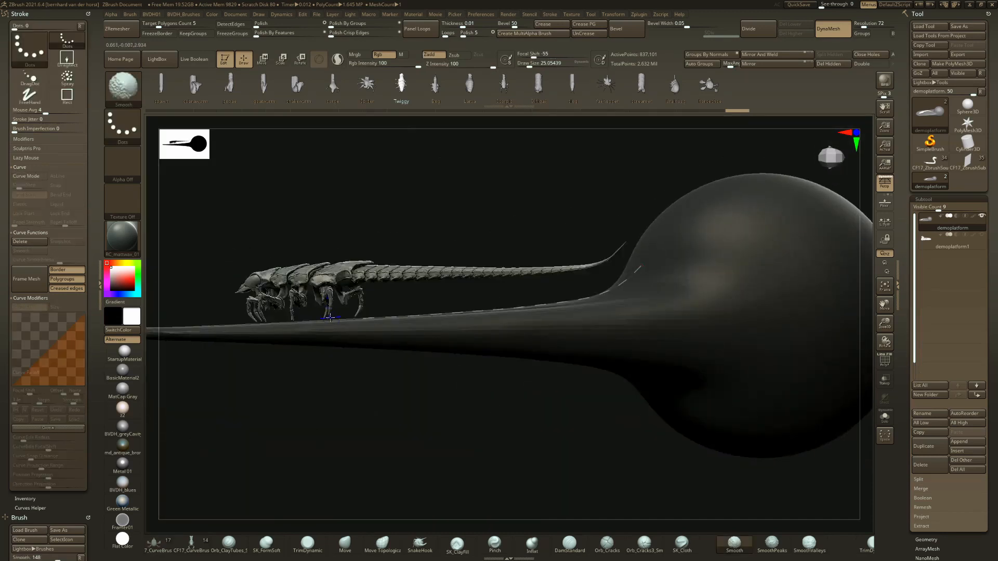
# - Examine the Twiggy creature's head, legs, body segments and tail from the side, front and above
pyautogui.hotkey('ctrl', 'shift', 'z')
pyautogui.hotkey('ctrl', 'shift', 'z')
pyautogui.hotkey('ctrl', 'shift', 'z')
pyautogui.hotkey('ctrl', 'shift', 'z')
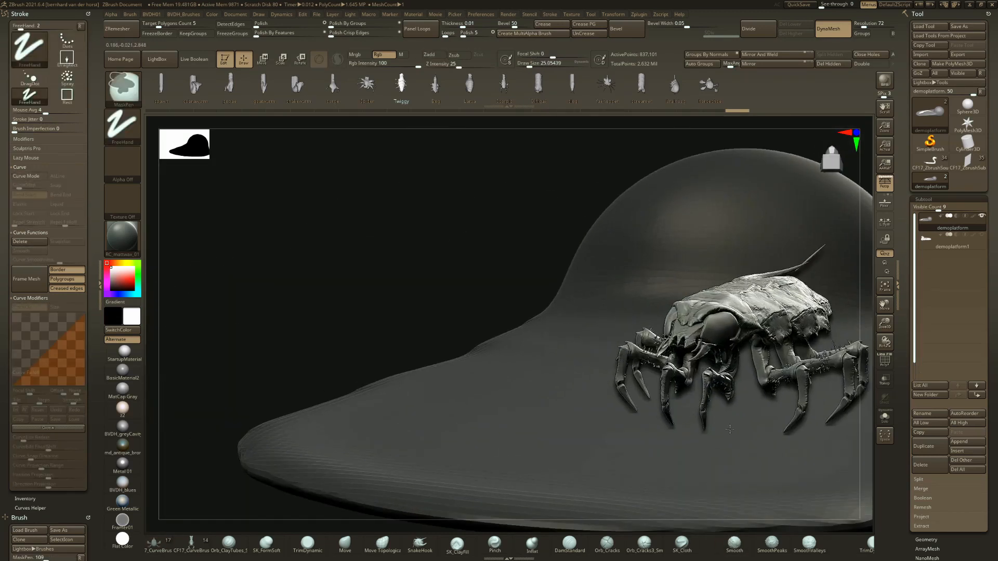
pyautogui.hotkey('ctrl', 'shift', 'z')
pyautogui.hotkey('ctrl', 'shift', 'z')
pyautogui.hotkey('ctrl', 'shift', 'z')
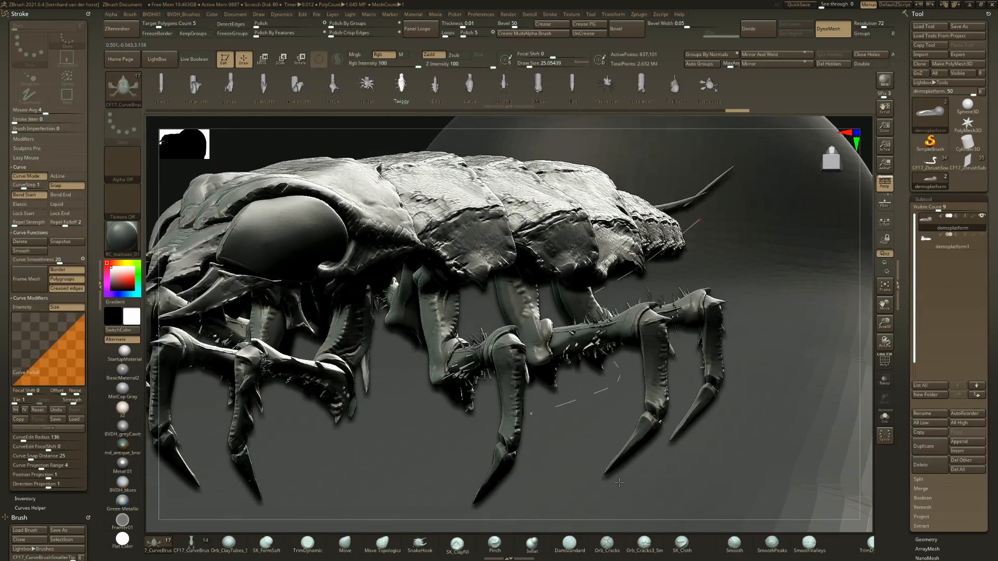
pyautogui.hotkey('ctrl', 'shift', 'z')
pyautogui.hotkey('ctrl', 'shift', 'z')
pyautogui.hotkey('ctrl', 'shift', 'z')
pyautogui.hotkey('ctrl', 'shift', 'z')
pyautogui.hotkey('ctrl', 'shift', 'z')
pyautogui.hotkey('ctrl', 'shift', 'z')
pyautogui.hotkey('ctrl', 'shift', 'z')
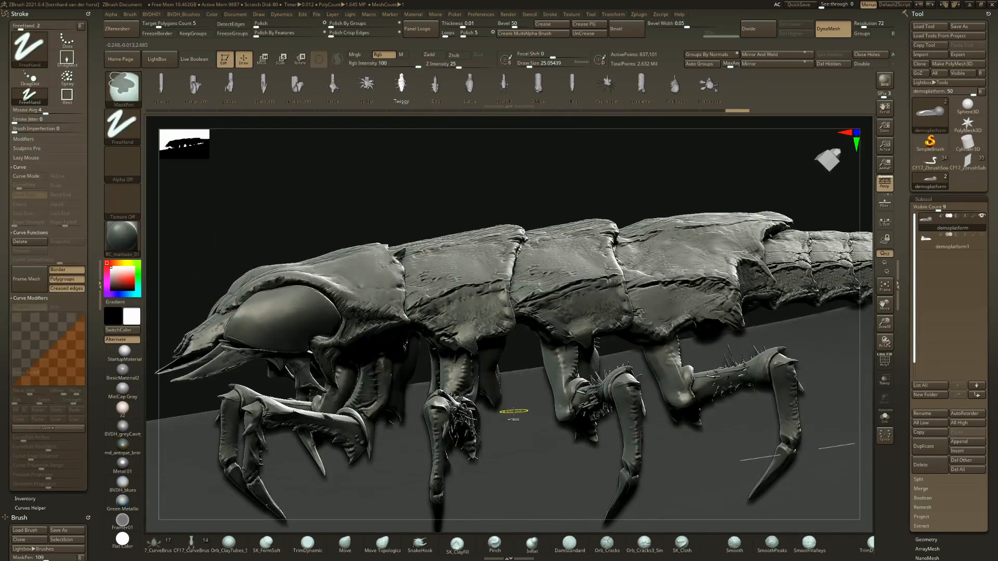
pyautogui.hotkey('ctrl', 'shift', 'z')
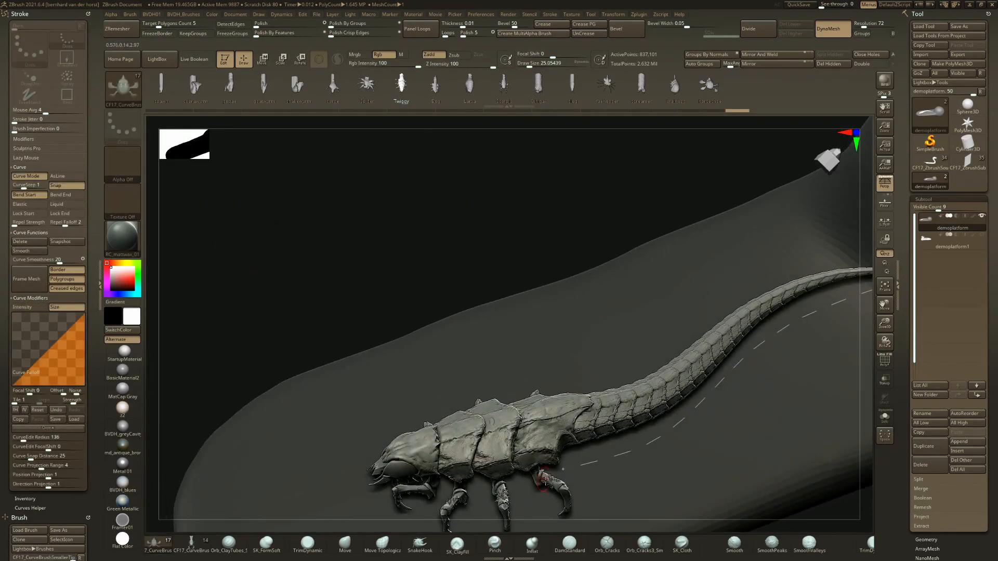
# - Try moving the head end of the Twiggy creature's curve, and undo the creature's insertion
pyautogui.moveTo(564, 470); pyautogui.dragTo(430, 515)
pyautogui.keyDown('ctrl'); pyautogui.moveTo(651, 323); pyautogui.dragTo(538, 288, button='right'); pyautogui.keyUp('ctrl')
pyautogui.hotkey('ctrl', 'z')
pyautogui.hotkey('ctrl', 'z')
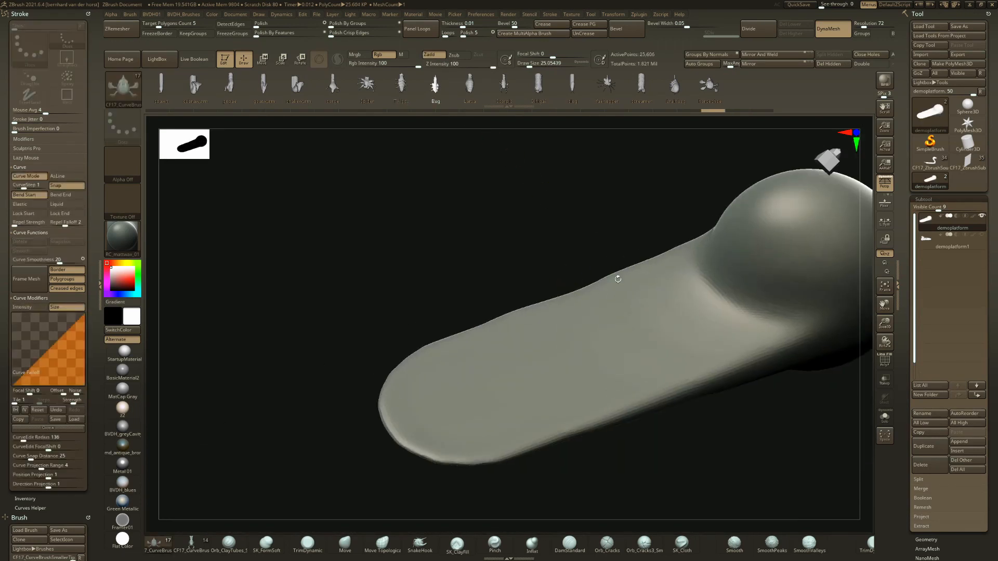
# - Insert the Bug mesh along a short arc on the platform at a draw size of about 33, and undo it
pyautogui.moveTo(618, 279)
pyautogui.mouseDown(button='right')
pyautogui.moveTo(626, 329)
pyautogui.moveTo(641, 334)
pyautogui.mouseUp(button='right')
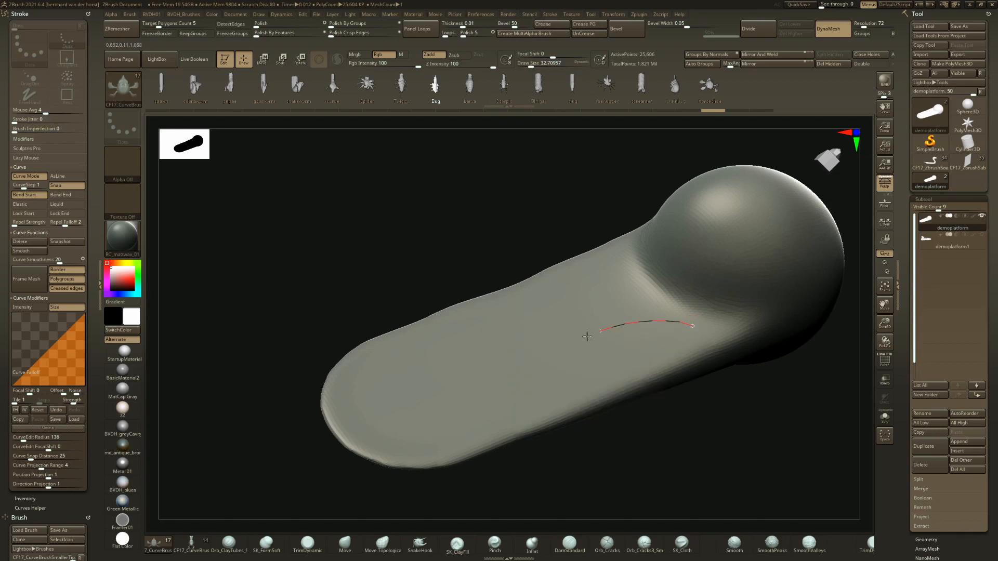
pyautogui.click(529, 375)
pyautogui.hotkey('ctrl', 'z')
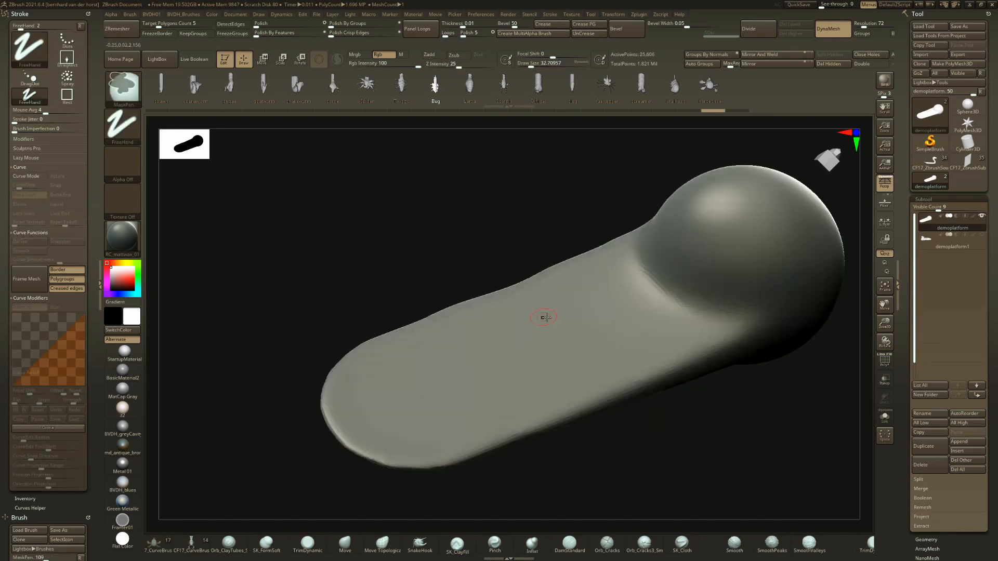
# - Insert the Bug mesh along a short straight curve at a draw size of about 31, and undo it
pyautogui.press('space')
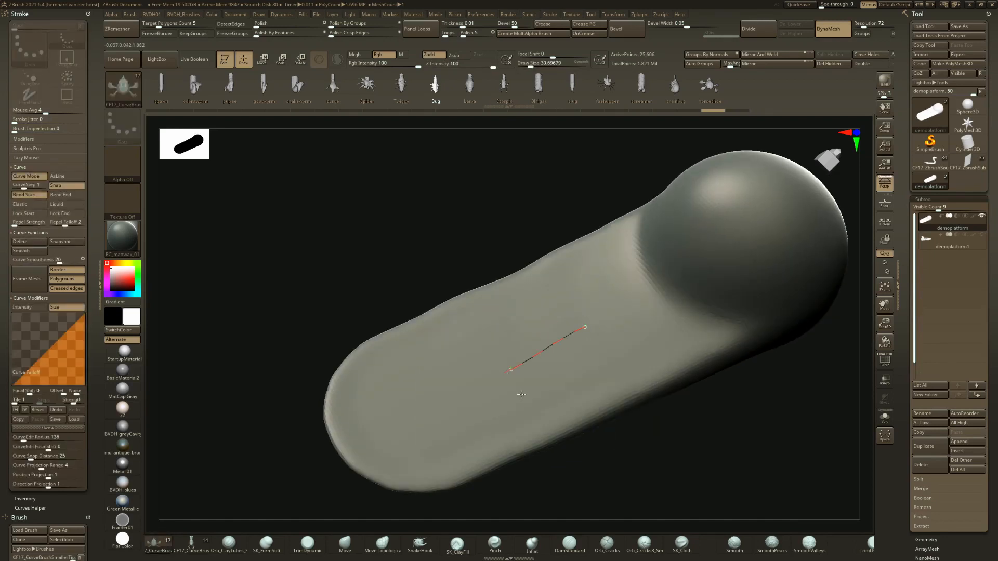
pyautogui.keyDown('ctrl'); pyautogui.moveTo(521, 393); pyautogui.dragTo(576, 372, button='right'); pyautogui.keyUp('ctrl')
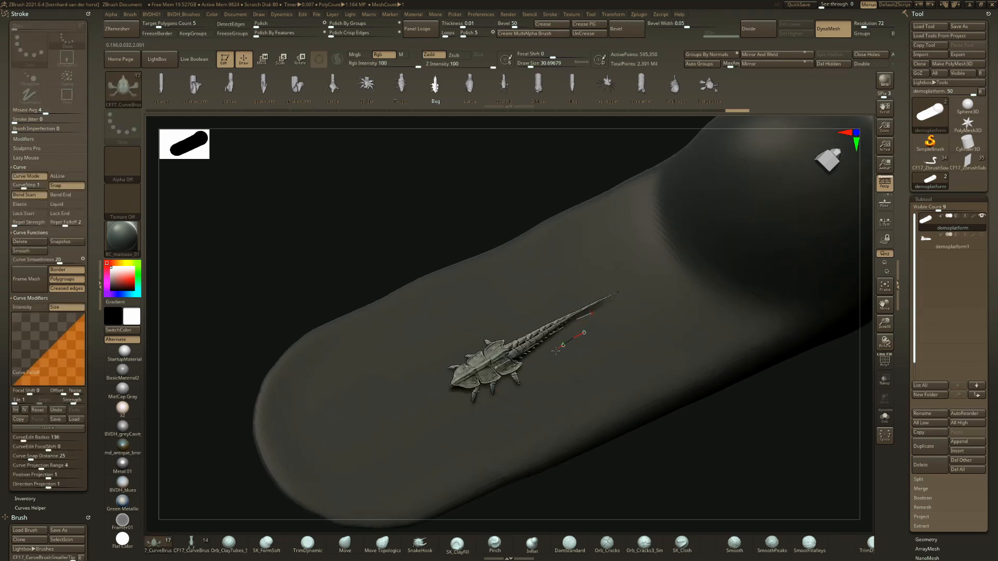
pyautogui.hotkey('ctrl', 'z')
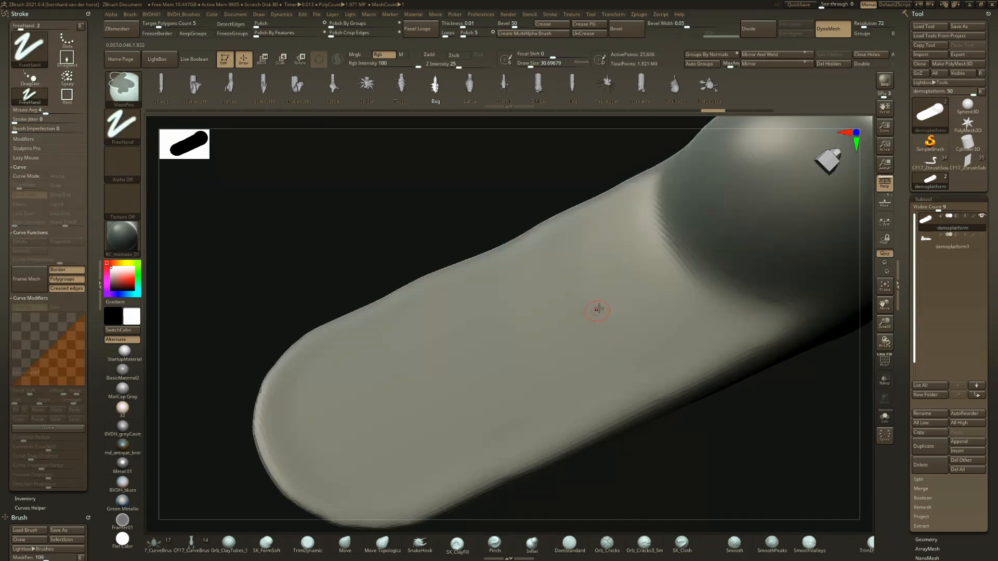
# - Insert the Bug mesh along a diagonal curve on the platform at a draw size of about 31
pyautogui.moveTo(606, 295); pyautogui.dragTo(510, 347)
pyautogui.keyDown('ctrl'); pyautogui.moveTo(520, 328); pyautogui.dragTo(557, 329, button='right'); pyautogui.keyUp('ctrl')
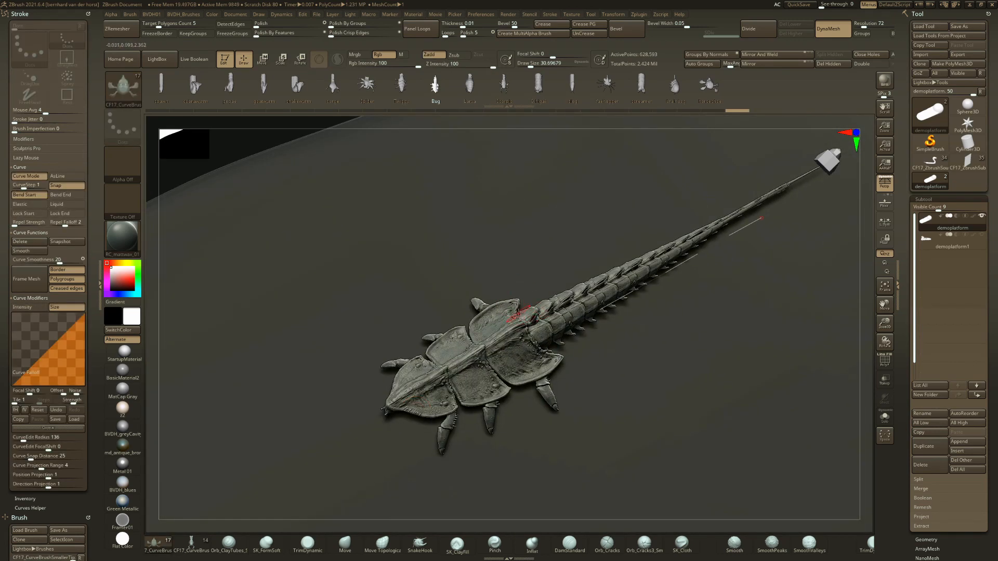
pyautogui.moveTo(593, 321); pyautogui.dragTo(572, 295, button='right')
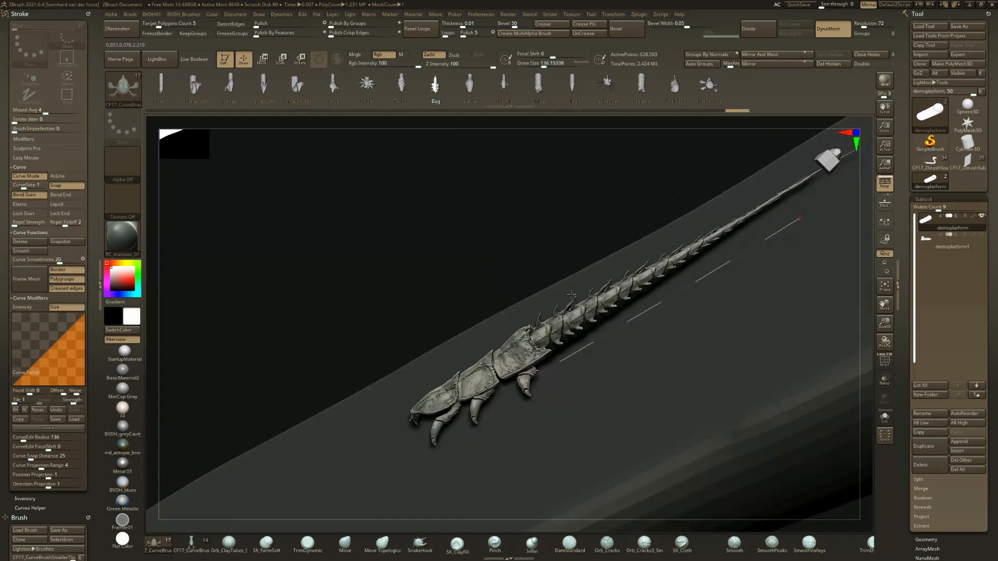
# - Examine the Bug creature's head, legs, shell and tail from the side, front and above
pyautogui.moveTo(578, 371); pyautogui.dragTo(507, 336, button='right')
pyautogui.moveTo(582, 442); pyautogui.dragTo(458, 374, button='right')
pyautogui.moveTo(290, 416); pyautogui.dragTo(305, 419, button='right')
pyautogui.press('f')
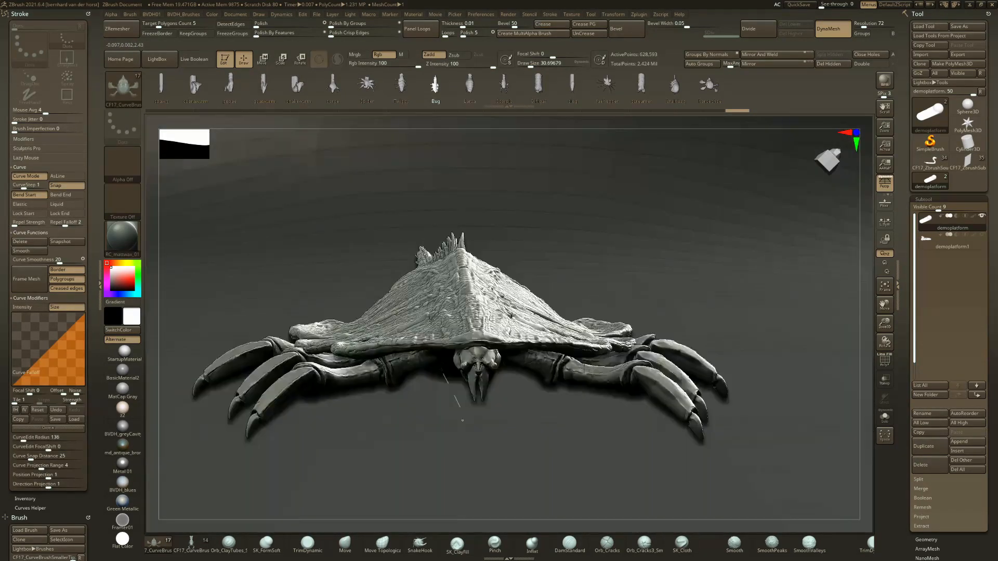
pyautogui.moveTo(462, 407); pyautogui.dragTo(551, 464, button='right')
pyautogui.keyDown('alt'); pyautogui.moveTo(463, 379); pyautogui.dragTo(434, 389, button='right'); pyautogui.keyUp('alt')
pyautogui.keyDown('ctrl'); pyautogui.moveTo(434, 389); pyautogui.dragTo(520, 468, button='right'); pyautogui.keyUp('ctrl')
pyautogui.press('f')
pyautogui.keyDown('ctrl'); pyautogui.moveTo(520, 468); pyautogui.dragTo(545, 512, button='right'); pyautogui.keyUp('ctrl')
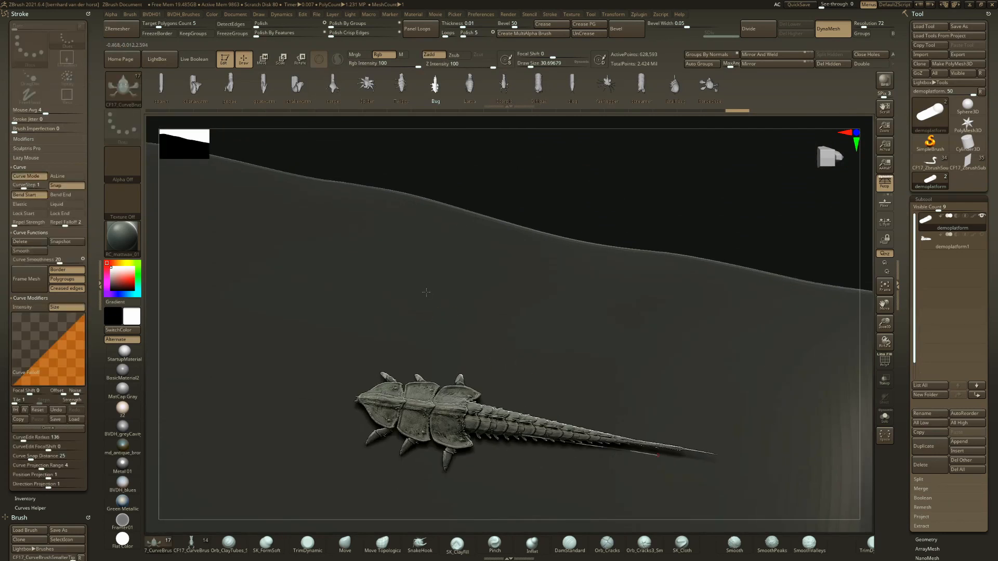
# - Choose the Larva mesh and undo the Bug's insertion on the platform
pyautogui.click(427, 292)
pyautogui.keyDown('alt'); pyautogui.moveTo(474, 220); pyautogui.dragTo(475, 82, button='right'); pyautogui.keyUp('alt')
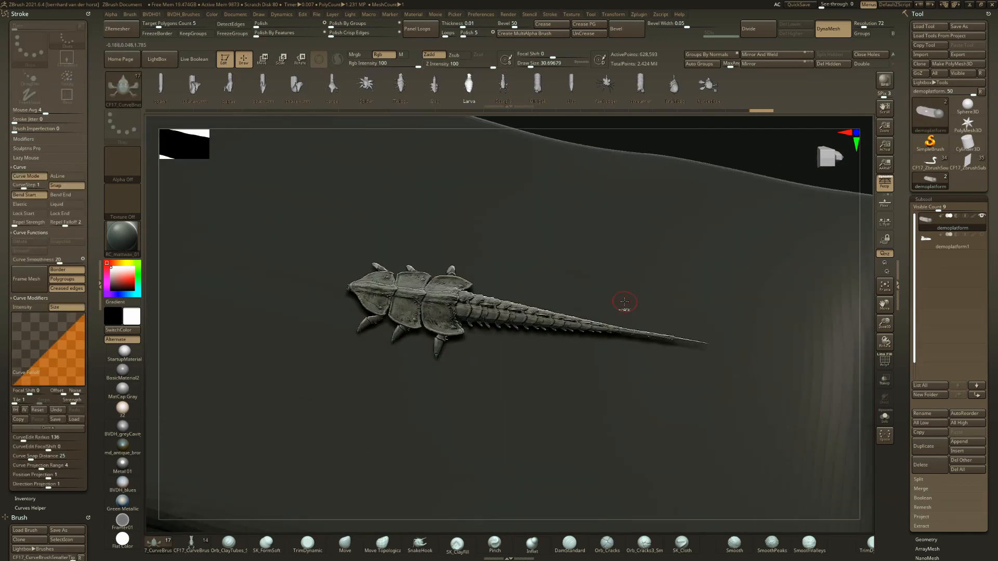
pyautogui.hotkey('ctrl', 'z')
pyautogui.hotkey('ctrl', 'z')
# - Insert the Larva mesh along a nearly straight curve on the platform at a draw size of about 49
pyautogui.moveTo(603, 313); pyautogui.dragTo(538, 306, button='right')
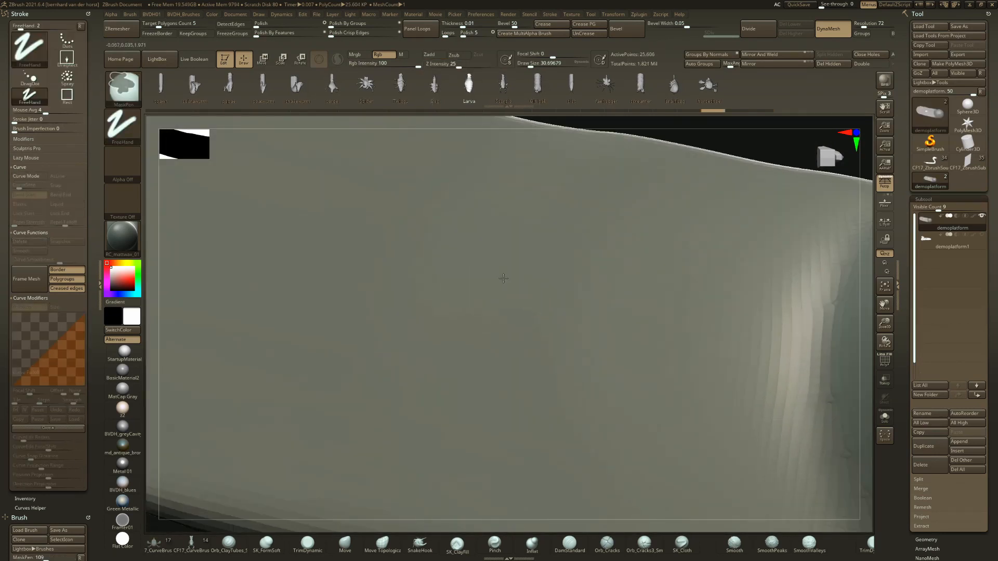
pyautogui.keyDown('ctrl'); pyautogui.moveTo(503, 278); pyautogui.dragTo(519, 294, button='right'); pyautogui.keyUp('ctrl')
pyautogui.moveTo(518, 294)
pyautogui.keyDown('shift'); pyautogui.mouseDown(button='right')
pyautogui.moveTo(541, 312)
pyautogui.moveTo(571, 306)
pyautogui.mouseUp(button='right'); pyautogui.keyUp('shift')
pyautogui.press('space')
pyautogui.moveTo(605, 310); pyautogui.dragTo(678, 308)
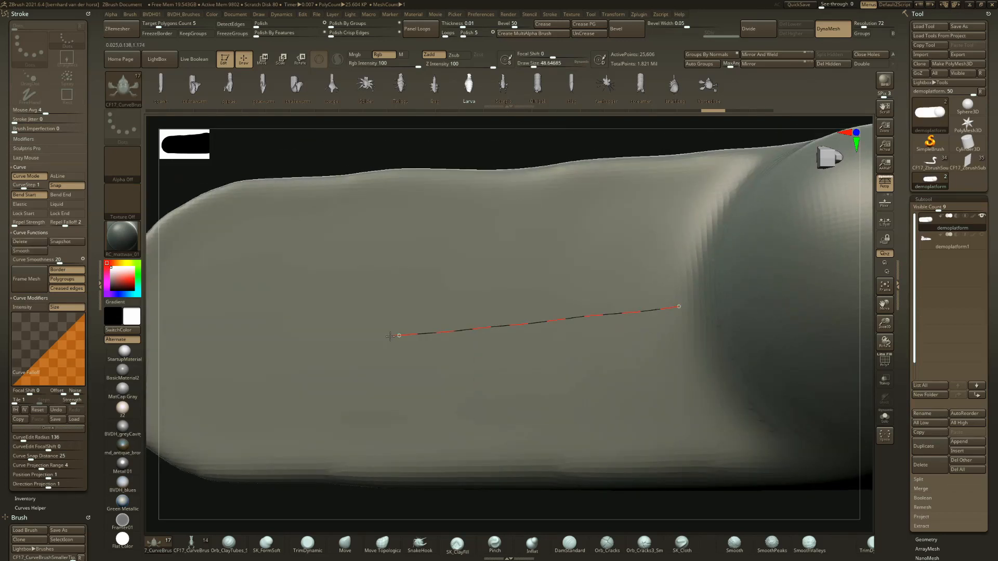
pyautogui.click(469, 373)
pyautogui.moveTo(474, 376); pyautogui.dragTo(363, 295, button='right')
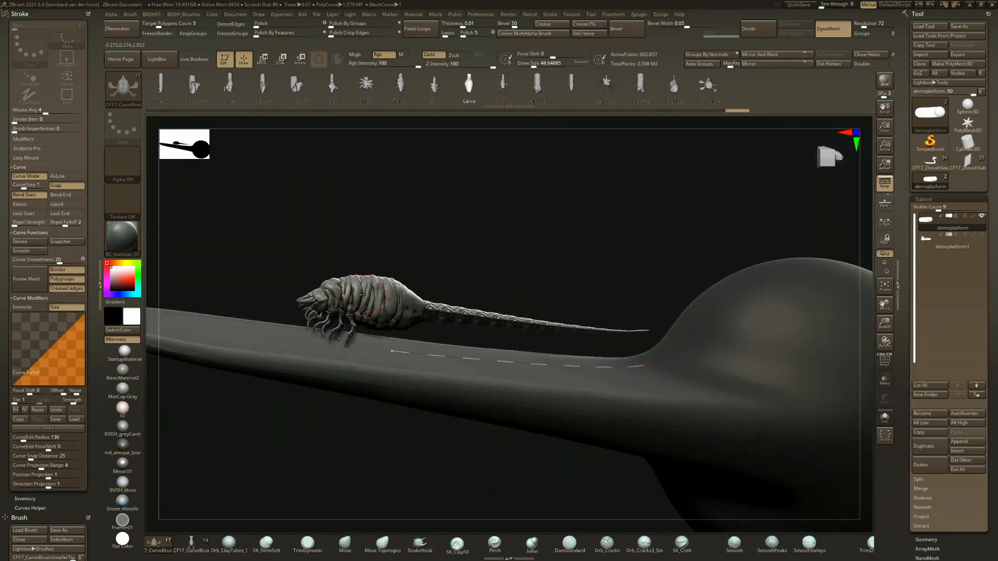
# - Examine the Larva creature's head, legs and swollen body from the side, and undo its insertion
pyautogui.moveTo(486, 333)
pyautogui.mouseDown(button='right')
pyautogui.moveTo(466, 343)
pyautogui.moveTo(476, 359)
pyautogui.moveTo(513, 349)
pyautogui.mouseUp(button='right')
pyautogui.moveTo(442, 338)
pyautogui.keyDown('ctrl'); pyautogui.mouseDown(button='right')
pyautogui.moveTo(407, 390)
pyautogui.moveTo(343, 364)
pyautogui.mouseUp(button='right'); pyautogui.keyUp('ctrl')
pyautogui.keyDown('ctrl'); pyautogui.moveTo(611, 424); pyautogui.dragTo(606, 383, button='right'); pyautogui.keyUp('ctrl')
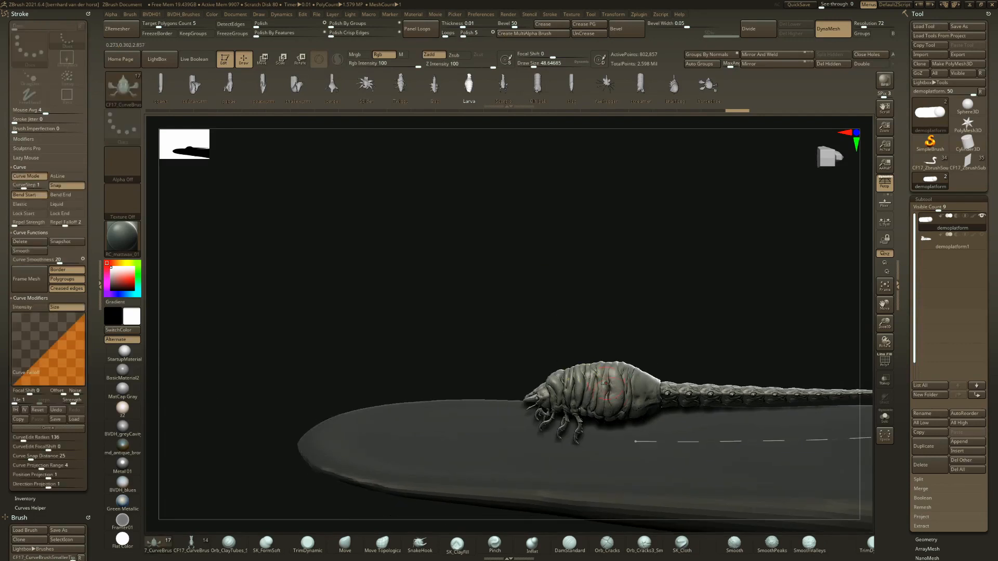
pyautogui.moveTo(620, 396)
pyautogui.mouseDown()
pyautogui.moveTo(593, 315)
pyautogui.moveTo(554, 304)
pyautogui.moveTo(520, 363)
pyautogui.mouseUp()
pyautogui.moveTo(524, 377)
pyautogui.keyDown('alt'); pyautogui.mouseDown(button='right')
pyautogui.moveTo(328, 370)
pyautogui.moveTo(395, 452)
pyautogui.mouseUp(button='right'); pyautogui.keyUp('alt')
pyautogui.keyDown('ctrl'); pyautogui.moveTo(396, 452); pyautogui.dragTo(446, 408, button='right'); pyautogui.keyUp('ctrl')
pyautogui.hotkey('ctrl', 'z')
pyautogui.hotkey('ctrl', 'z')
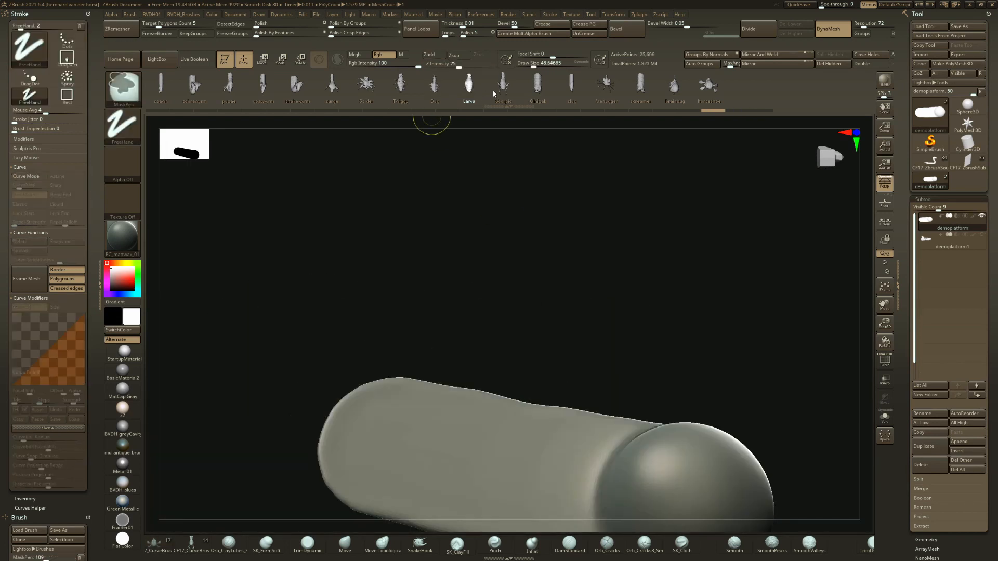
# - Insert the scorpion mesh along an S-shaped curve on the platform at a draw size of about 49
pyautogui.click(503, 84)
pyautogui.keyDown('alt'); pyautogui.moveTo(682, 276); pyautogui.dragTo(492, 301, button='right'); pyautogui.keyUp('alt')
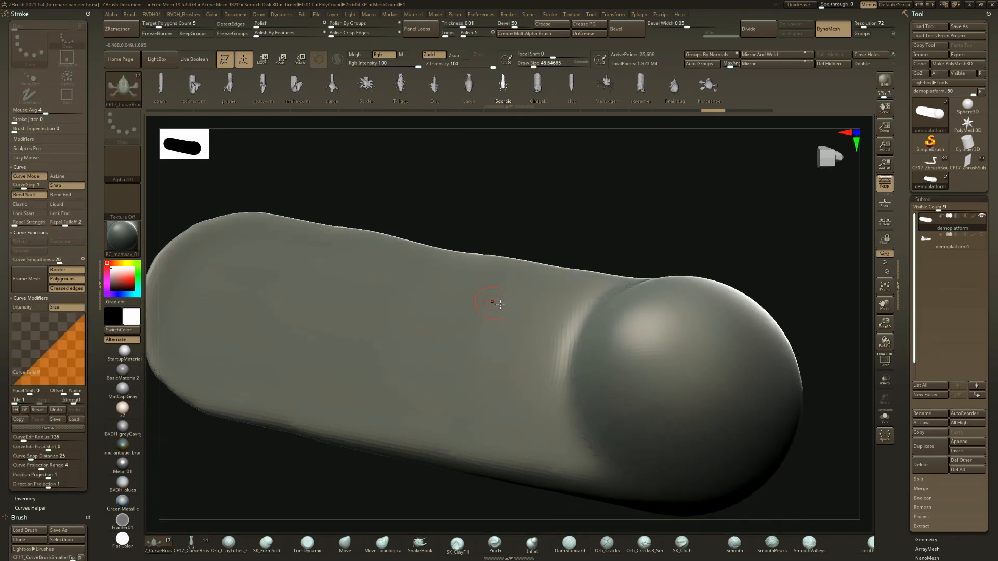
pyautogui.keyDown('alt'); pyautogui.moveTo(567, 342); pyautogui.dragTo(602, 335, button='right'); pyautogui.keyUp('alt')
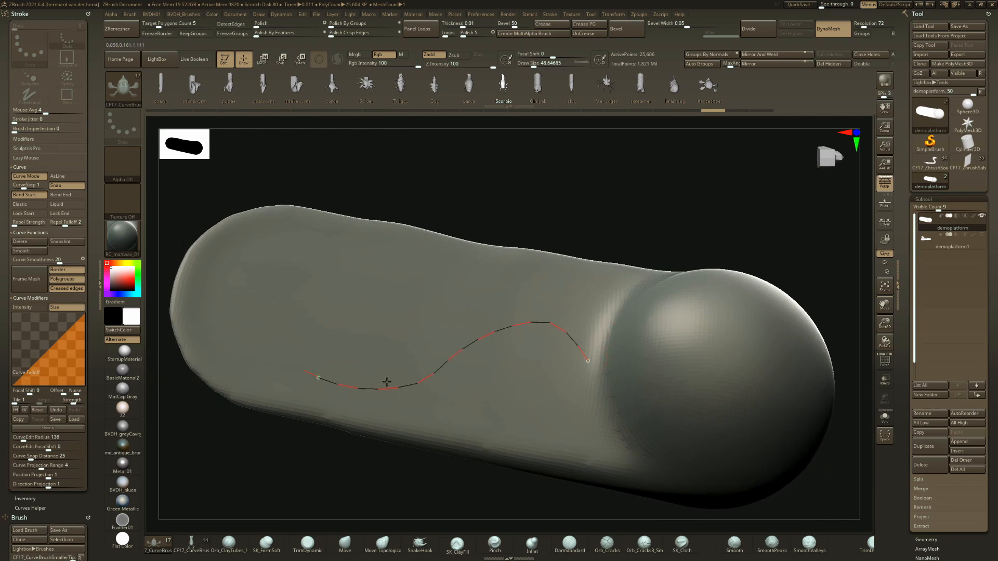
pyautogui.click(387, 382)
# - Examine the scorpion creature up close with the polygon wireframe shown and hidden, and undo its insertion
pyautogui.keyDown('alt'); pyautogui.moveTo(396, 358); pyautogui.dragTo(613, 424, button='right'); pyautogui.keyUp('alt')
pyautogui.moveTo(430, 299); pyautogui.dragTo(518, 120, button='right')
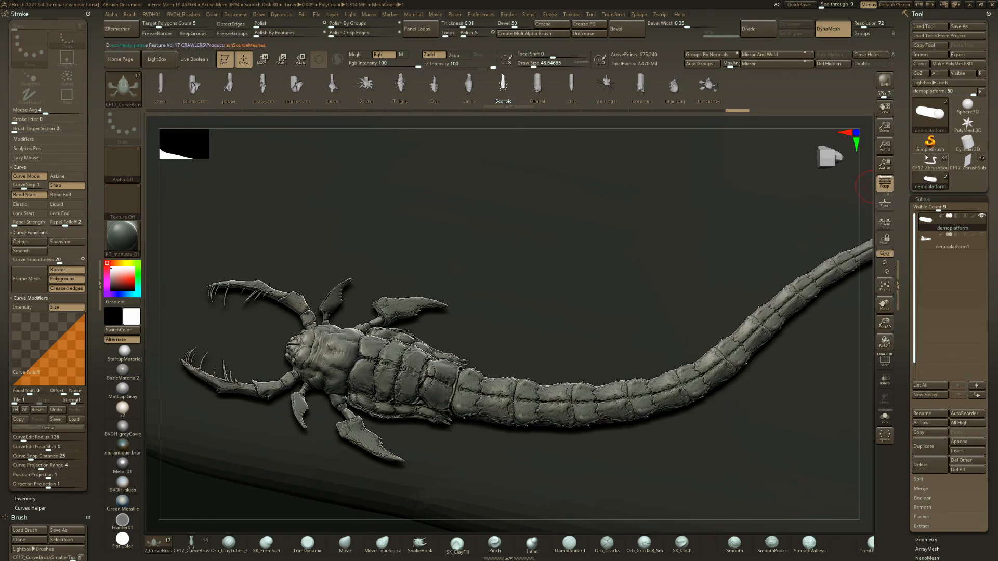
pyautogui.hotkey('shift', 'f')
pyautogui.hotkey('shift', 'f')
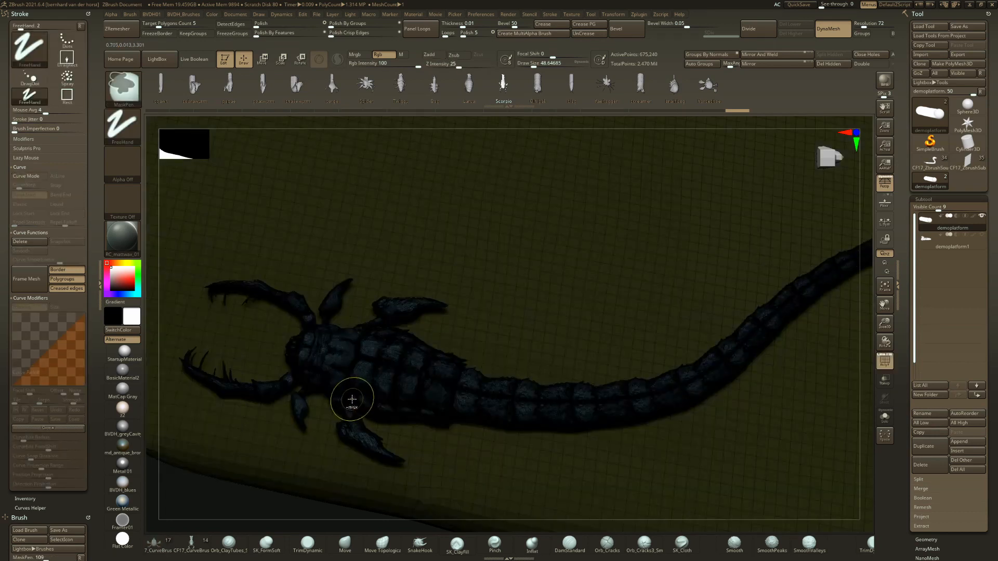
pyautogui.moveTo(469, 353)
pyautogui.mouseDown(button='right')
pyautogui.moveTo(442, 333)
pyautogui.moveTo(432, 390)
pyautogui.moveTo(397, 389)
pyautogui.moveTo(351, 340)
pyautogui.moveTo(586, 198)
pyautogui.mouseUp(button='right')
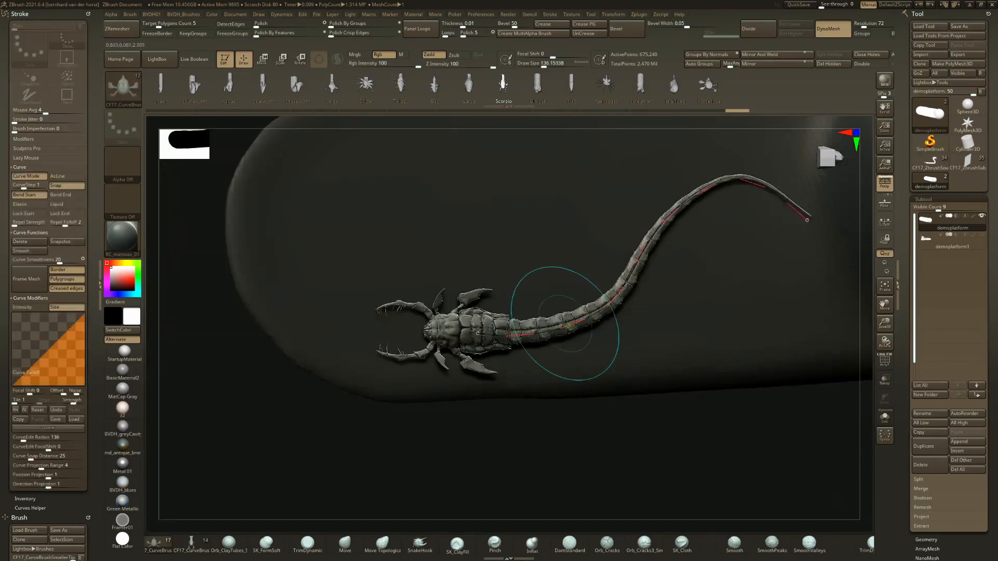
pyautogui.hotkey('ctrl', 'z')
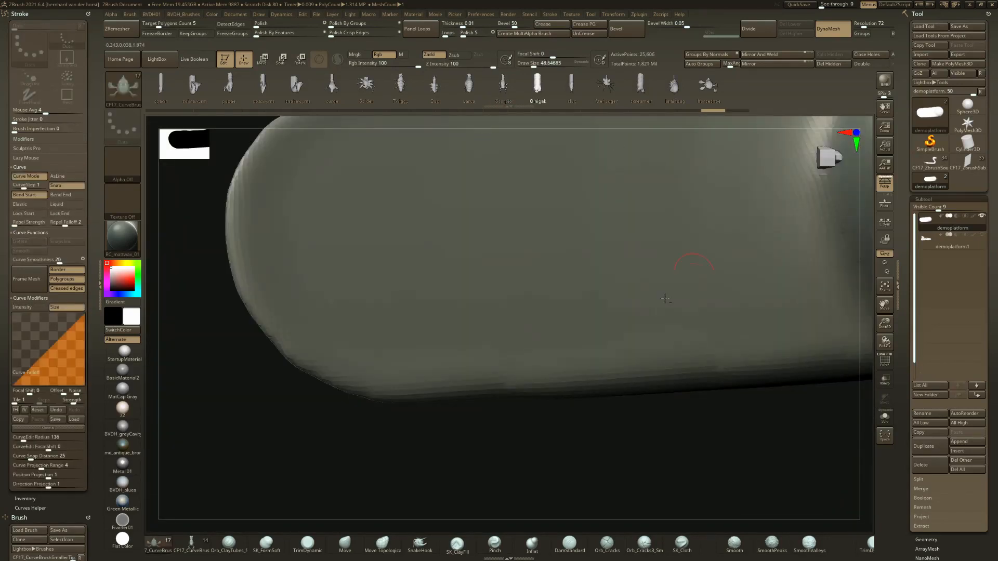
# - Insert the bristly worm-like mesh along a long curve from the sphere across the platform at a draw size of about 71
pyautogui.keyDown('alt'); pyautogui.moveTo(666, 299); pyautogui.dragTo(580, 337, button='right'); pyautogui.keyUp('alt')
pyautogui.press('space')
pyautogui.moveTo(581, 338); pyautogui.dragTo(588, 337)
pyautogui.press('space')
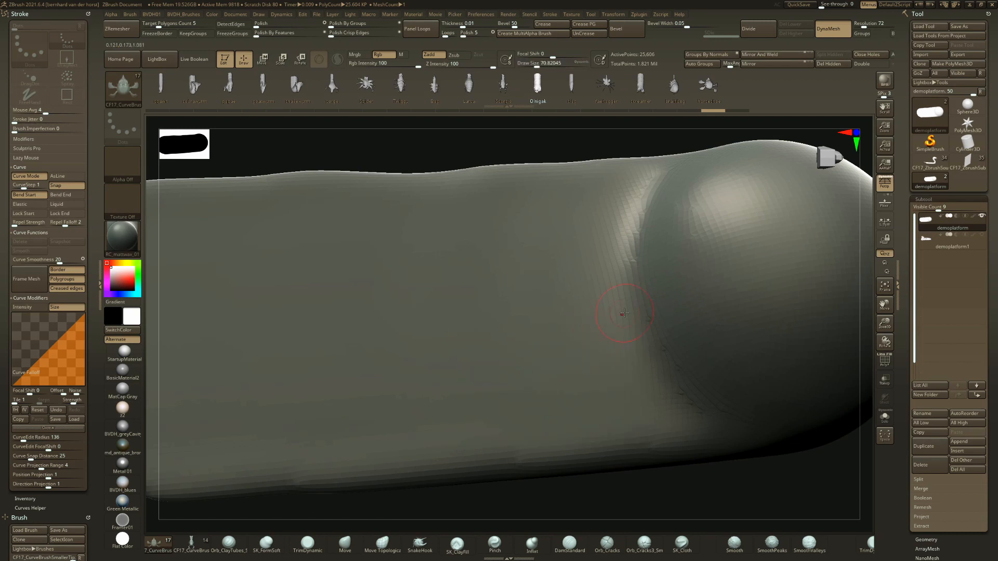
pyautogui.moveTo(302, 375); pyautogui.dragTo(303, 375)
pyautogui.moveTo(311, 385)
pyautogui.mouseDown(button='right')
pyautogui.moveTo(325, 359)
pyautogui.moveTo(358, 384)
pyautogui.moveTo(416, 356)
pyautogui.moveTo(331, 373)
pyautogui.moveTo(330, 281)
pyautogui.mouseUp(button='right')
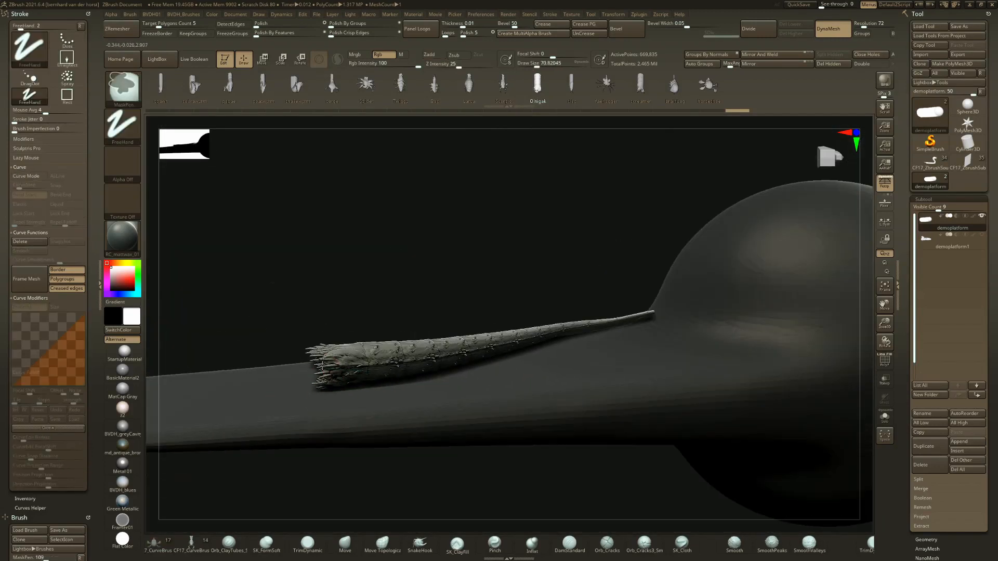
# - Set the draw size to about 39 and update the bristly worm along its curve
pyautogui.press('space')
pyautogui.moveTo(330, 279); pyautogui.dragTo(331, 280)
pyautogui.click(408, 379)
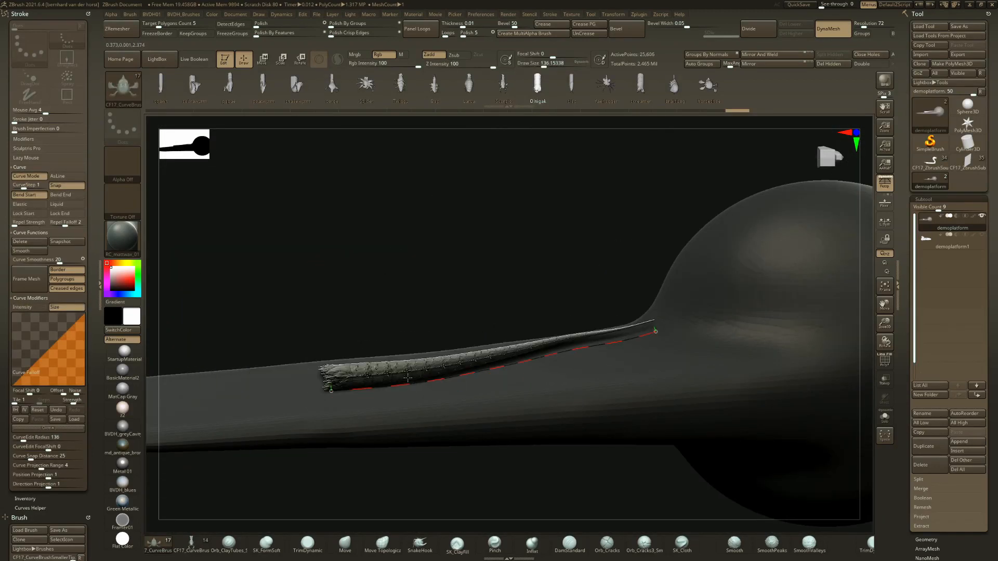
# - Bend the worm's open end up above the platform by pulling its curve, and undo its insertion
pyautogui.keyDown('alt'); pyautogui.moveTo(358, 385); pyautogui.dragTo(449, 388, button='right'); pyautogui.keyUp('alt')
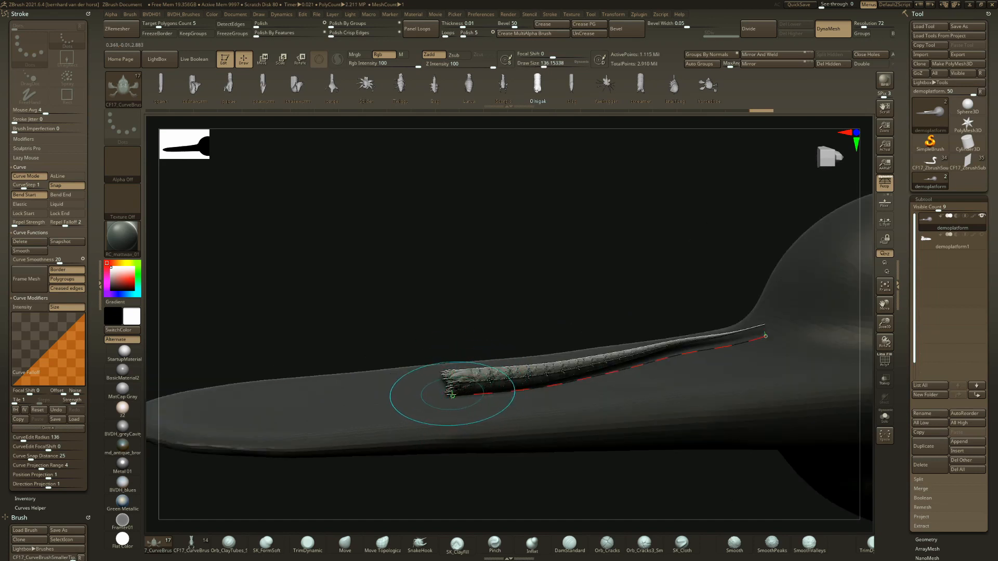
pyautogui.moveTo(434, 379); pyautogui.dragTo(414, 321)
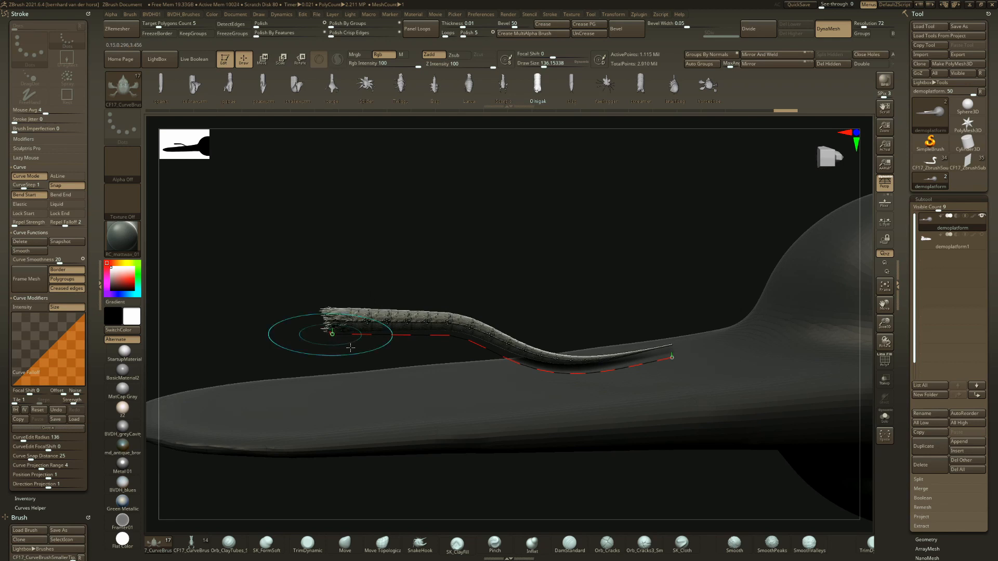
pyautogui.moveTo(350, 348); pyautogui.dragTo(638, 237, button='right')
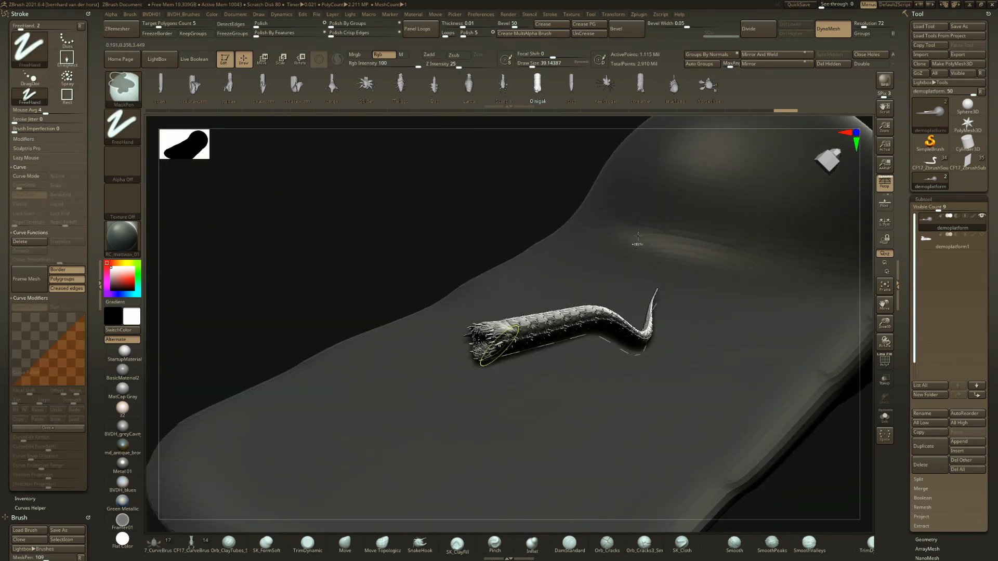
pyautogui.hotkey('ctrl', 'z')
pyautogui.hotkey('ctrl', 'z')
pyautogui.hotkey('ctrl', 'z')
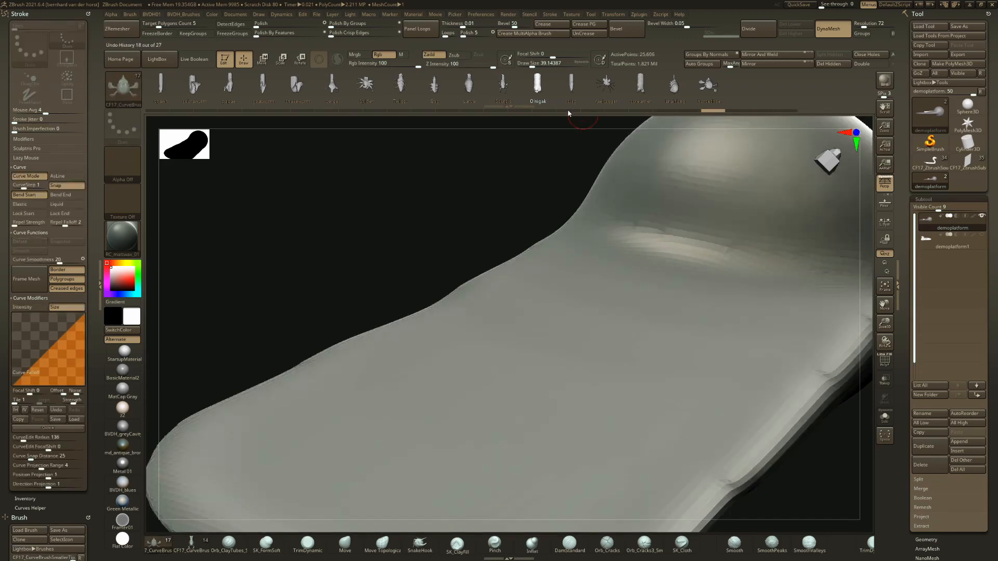
# - Insert the slug mesh along a short arc at a draw size of about 39, pull its head end forward, and undo it
pyautogui.moveTo(541, 333)
pyautogui.mouseDown(button='right')
pyautogui.moveTo(524, 384)
pyautogui.moveTo(565, 321)
pyautogui.moveTo(592, 376)
pyautogui.moveTo(541, 326)
pyautogui.mouseUp(button='right')
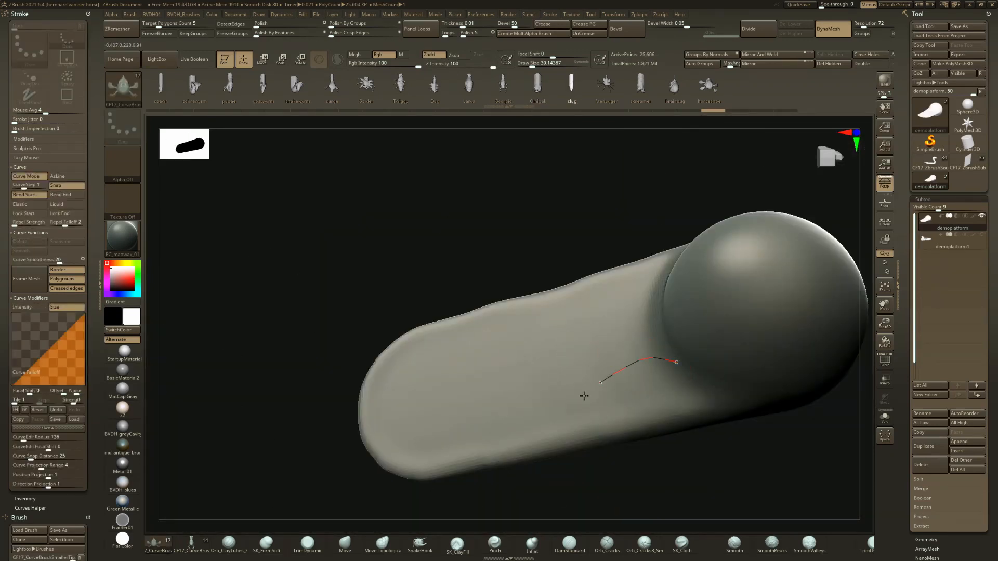
pyautogui.moveTo(590, 401)
pyautogui.keyDown('ctrl'); pyautogui.mouseDown(button='right')
pyautogui.moveTo(641, 470)
pyautogui.moveTo(564, 379)
pyautogui.moveTo(532, 422)
pyautogui.mouseUp(button='right'); pyautogui.keyUp('ctrl')
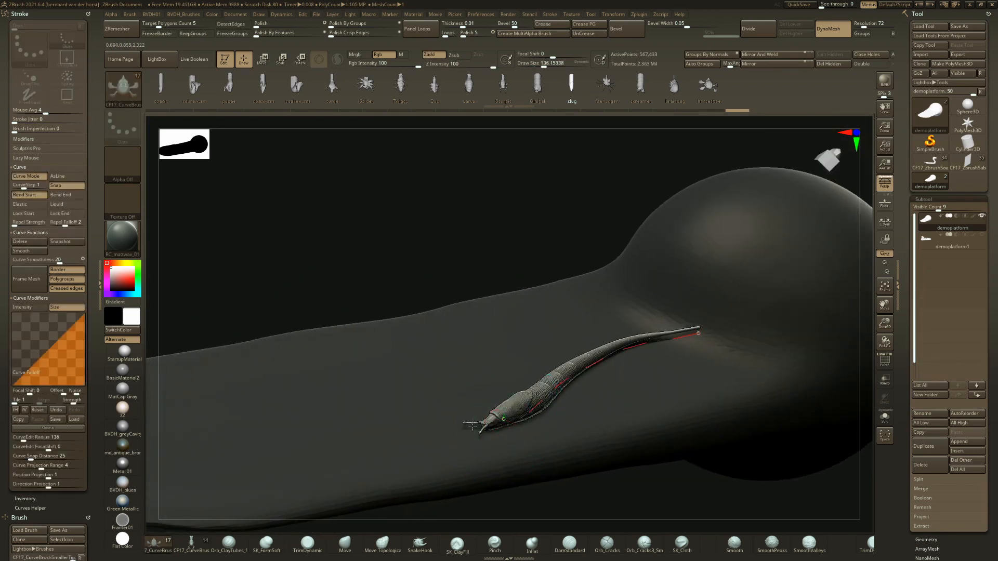
pyautogui.moveTo(400, 417); pyautogui.dragTo(271, 492)
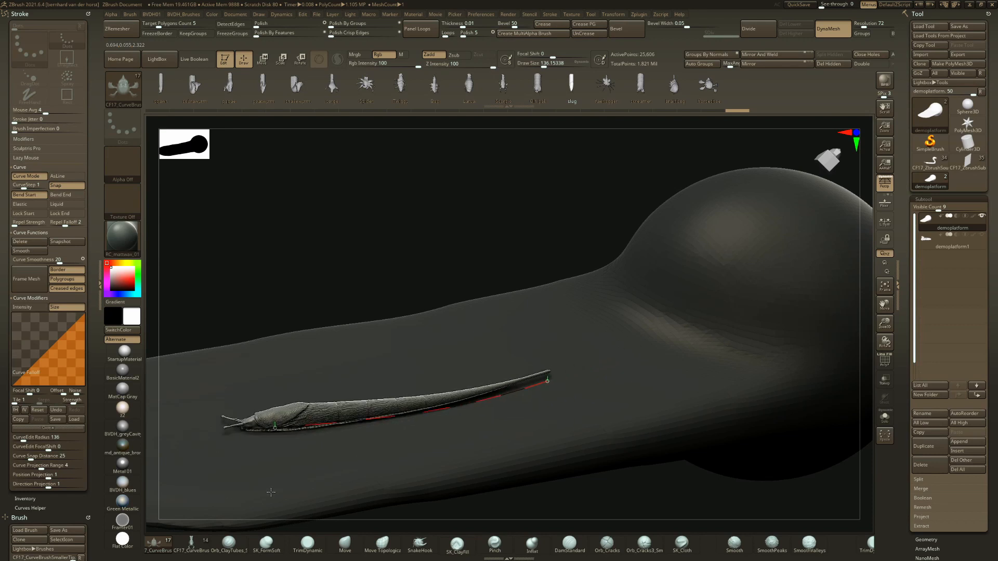
pyautogui.moveTo(621, 206); pyautogui.dragTo(606, 283, button='right')
pyautogui.hotkey('ctrl', 'z')
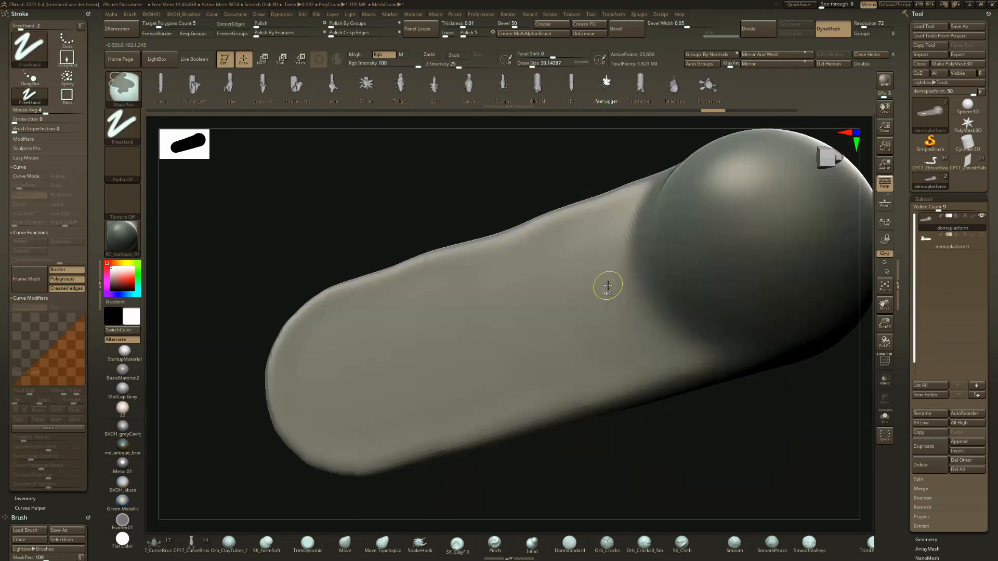
# - Try inserting the facehugger mesh on the platform at a draw size of about 20, and undo it
pyautogui.press('space')
pyautogui.moveTo(604, 285); pyautogui.dragTo(530, 328)
pyautogui.hotkey('ctrl', 'z')
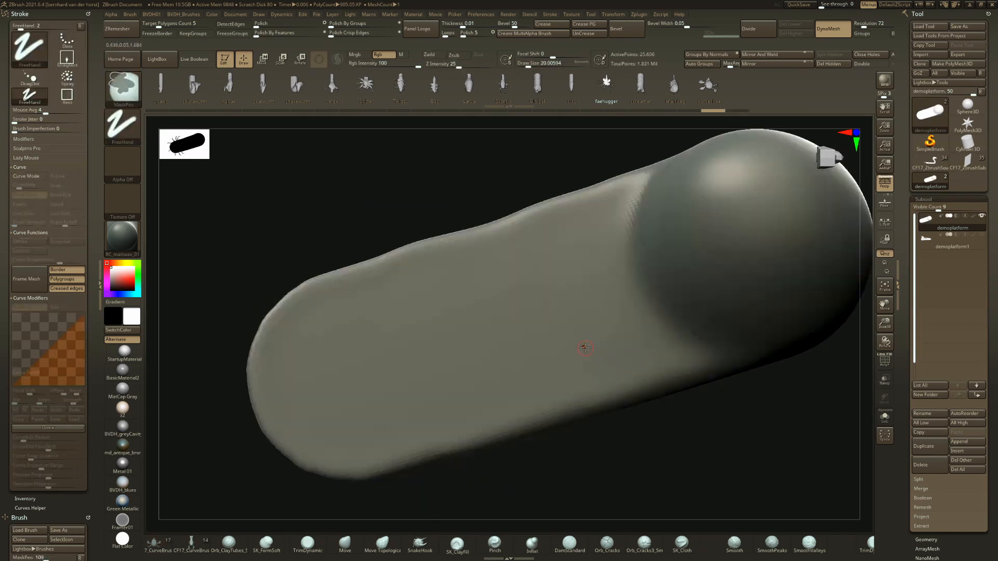
# - Insert the facehugger mesh along a gentle arc on the platform at a draw size of about 10.5
pyautogui.press('space')
pyautogui.moveTo(591, 348); pyautogui.dragTo(584, 347)
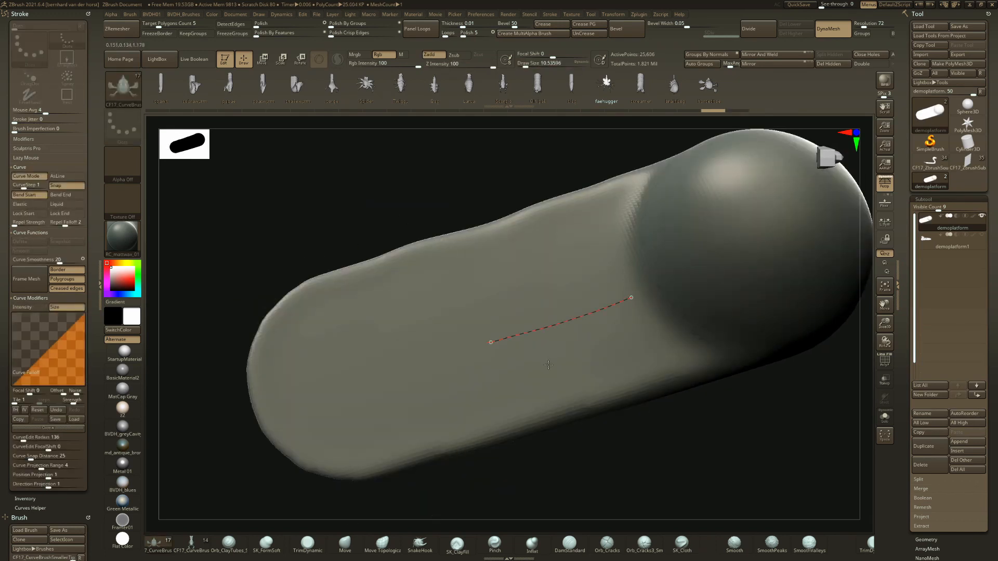
pyautogui.moveTo(549, 364)
pyautogui.mouseDown(button='right')
pyautogui.moveTo(541, 361)
pyautogui.moveTo(555, 398)
pyautogui.moveTo(497, 316)
pyautogui.mouseUp(button='right')
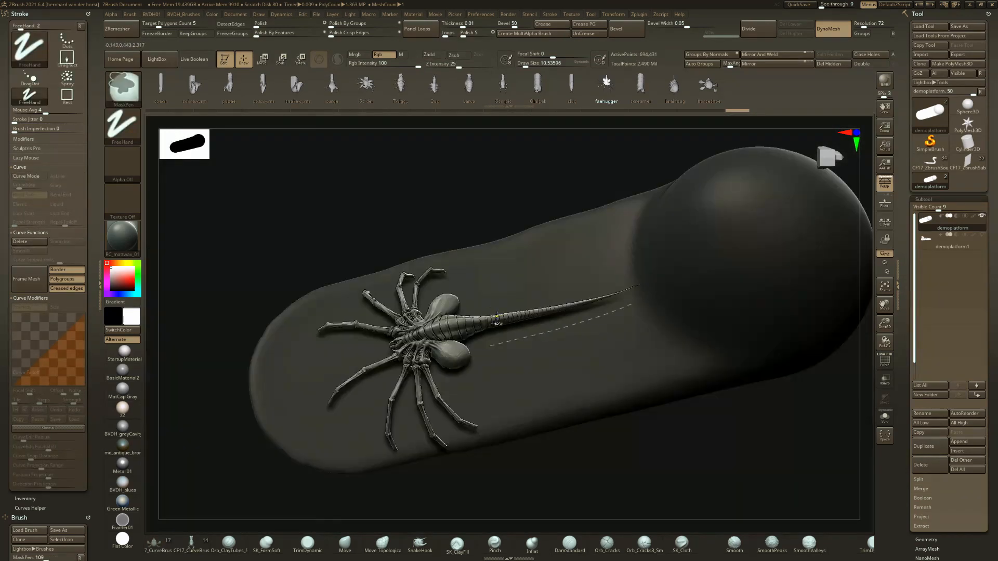
# - Pull the facehugger's curve over the sphere and back, leaving the creature raised above the platform
pyautogui.moveTo(482, 365)
pyautogui.mouseDown()
pyautogui.moveTo(485, 395)
pyautogui.moveTo(442, 409)
pyautogui.moveTo(397, 328)
pyautogui.moveTo(534, 297)
pyautogui.moveTo(846, 179)
pyautogui.mouseUp()
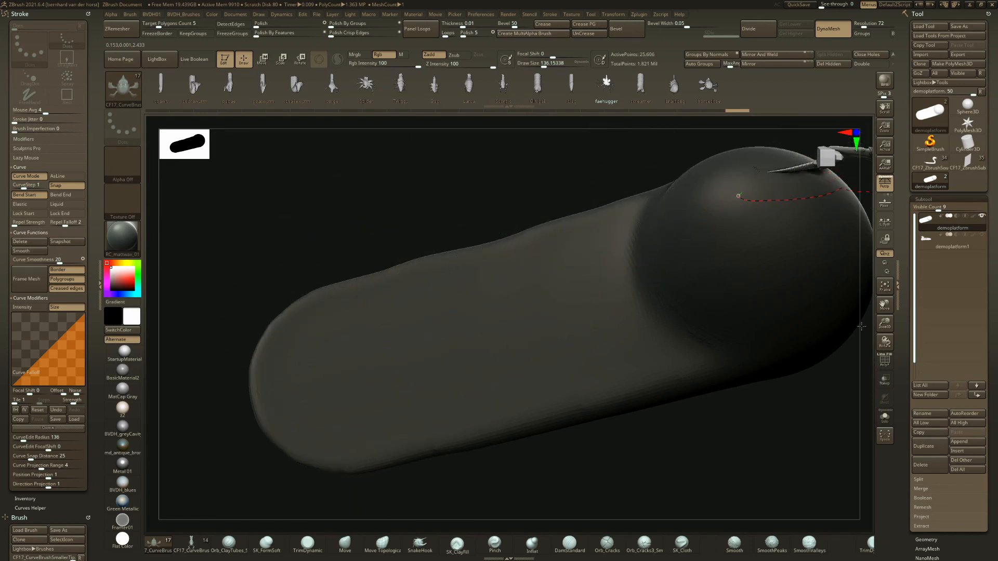
pyautogui.moveTo(861, 326)
pyautogui.mouseDown()
pyautogui.moveTo(769, 432)
pyautogui.moveTo(582, 416)
pyautogui.moveTo(483, 327)
pyautogui.moveTo(488, 294)
pyautogui.mouseUp()
pyautogui.moveTo(557, 307); pyautogui.dragTo(572, 169, button='right')
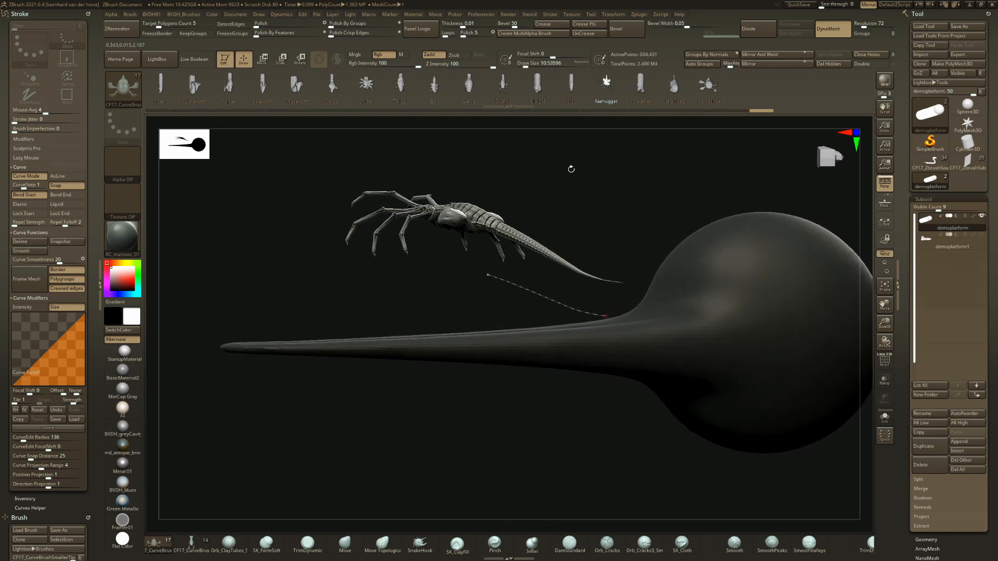
# - Shrink the facehugger with a smaller draw size and pull its curve into a flatter shape above the platform
pyautogui.press('space')
pyautogui.moveTo(569, 165); pyautogui.dragTo(568, 165)
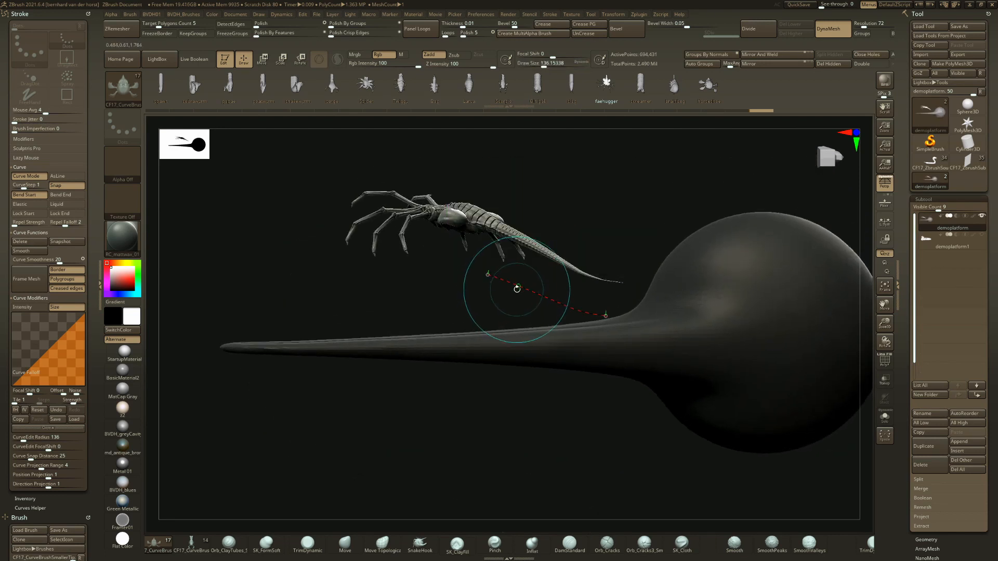
pyautogui.moveTo(475, 330); pyautogui.dragTo(518, 342, button='right')
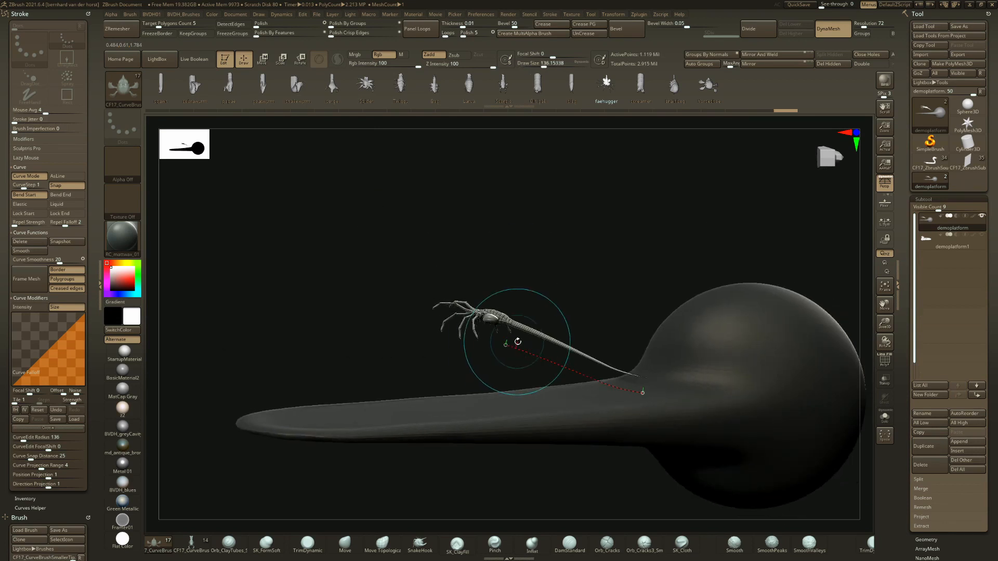
pyautogui.moveTo(488, 302)
pyautogui.mouseDown()
pyautogui.moveTo(526, 274)
pyautogui.moveTo(534, 235)
pyautogui.moveTo(490, 253)
pyautogui.moveTo(458, 330)
pyautogui.moveTo(444, 339)
pyautogui.mouseUp()
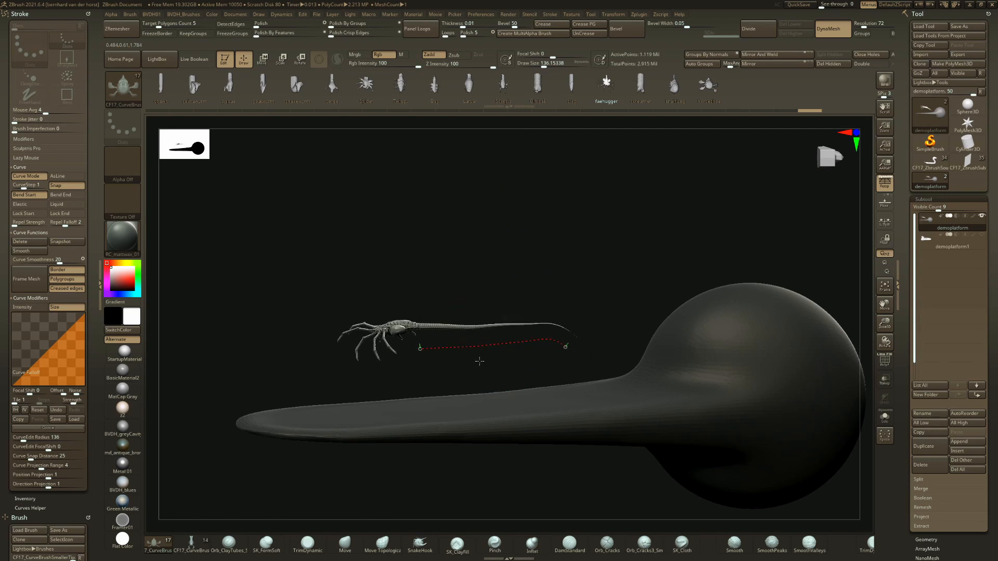
# - Isolate the facehugger by hiding the demo platform
pyautogui.keyDown('ctrl'); pyautogui.moveTo(483, 286); pyautogui.dragTo(524, 326, button='right'); pyautogui.keyUp('ctrl')
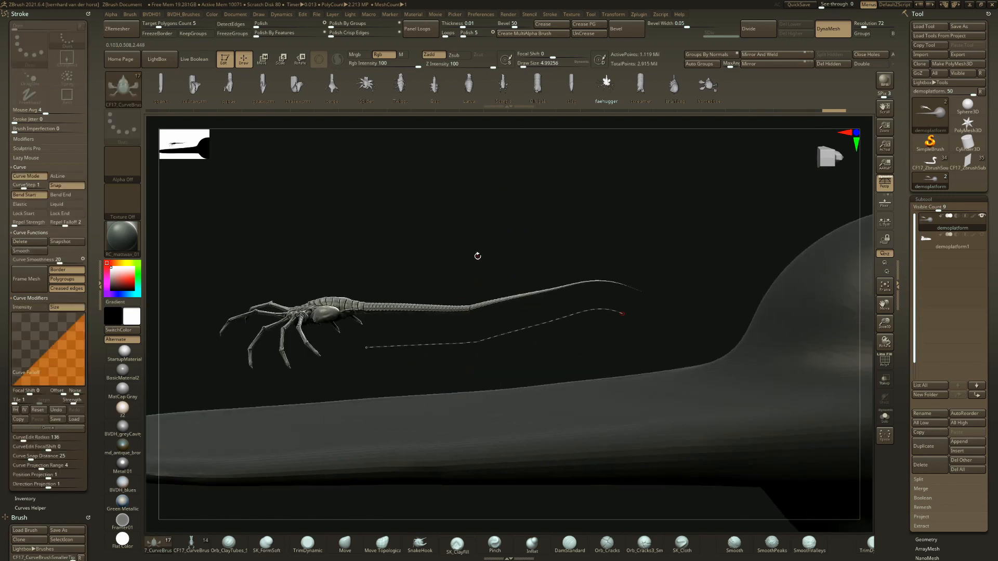
pyautogui.moveTo(491, 232); pyautogui.dragTo(489, 235, button='right')
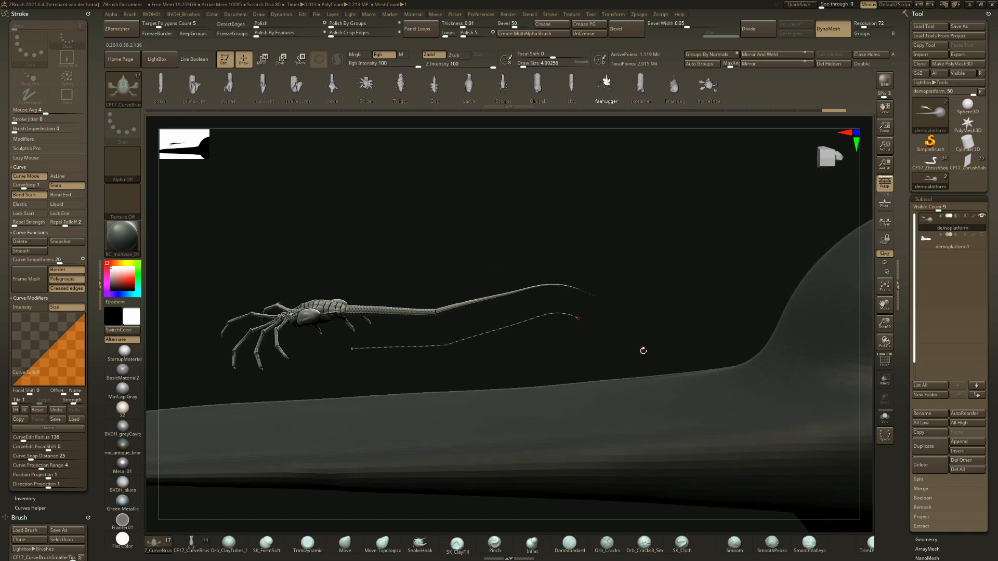
pyautogui.moveTo(593, 325); pyautogui.dragTo(531, 357)
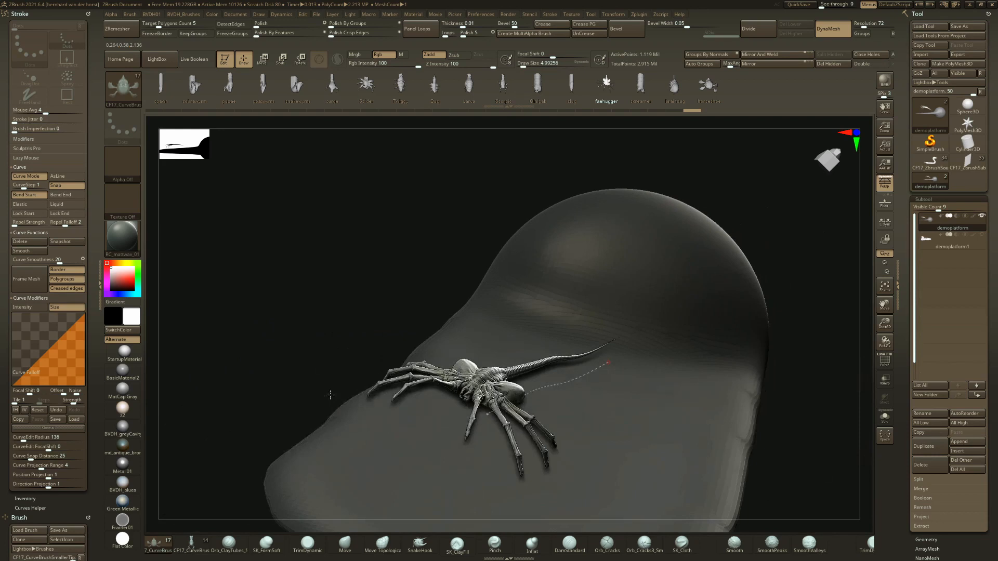
pyautogui.moveTo(520, 468)
pyautogui.mouseDown()
pyautogui.moveTo(463, 395)
pyautogui.moveTo(453, 419)
pyautogui.moveTo(484, 330)
pyautogui.mouseUp()
pyautogui.keyDown('ctrl'); pyautogui.moveTo(484, 331); pyautogui.dragTo(484, 370, button='right'); pyautogui.keyUp('ctrl')
pyautogui.keyDown('ctrl'); pyautogui.keyDown('shift'); pyautogui.click(485, 370); pyautogui.keyUp('shift'); pyautogui.keyUp('ctrl')
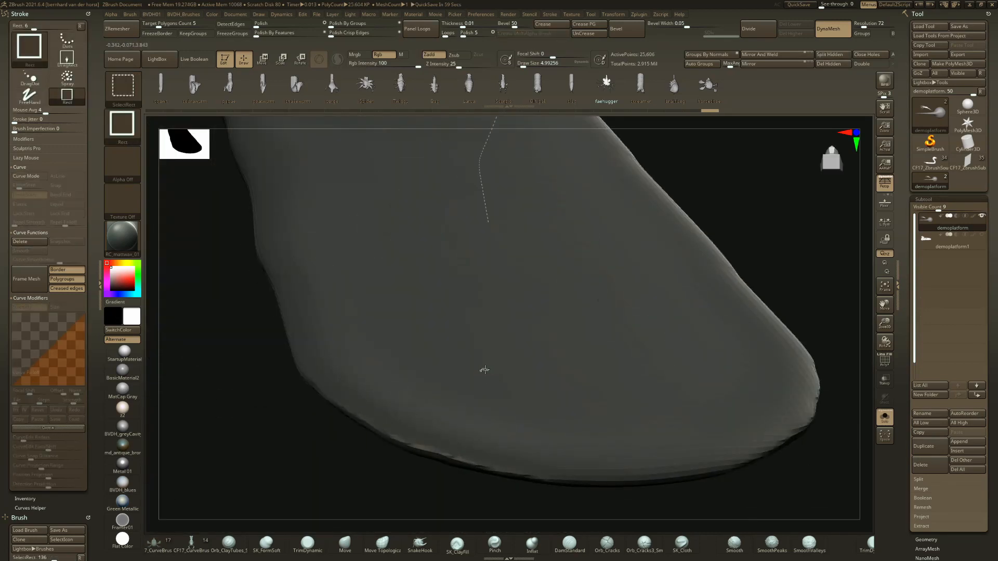
pyautogui.keyDown('ctrl'); pyautogui.keyDown('shift'); pyautogui.click(632, 249); pyautogui.keyUp('shift'); pyautogui.keyUp('ctrl')
pyautogui.keyDown('alt'); pyautogui.moveTo(630, 228); pyautogui.dragTo(597, 408, button='right'); pyautogui.keyUp('alt')
pyautogui.keyDown('shift'); pyautogui.moveTo(598, 409); pyautogui.dragTo(528, 307, button='right'); pyautogui.keyUp('shift')
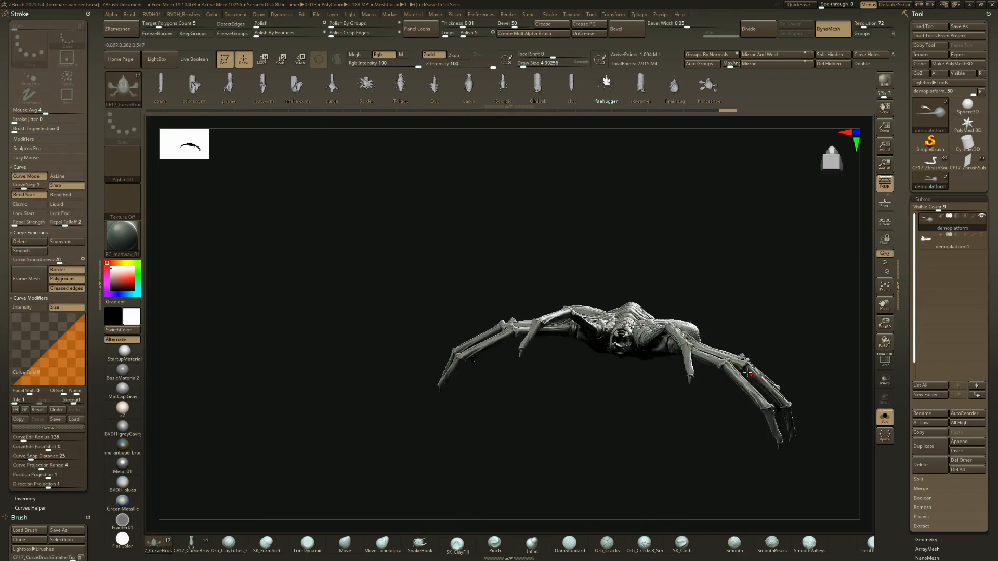
# - Examine the isolated facehugger's underside, legs and tail from below and from several other angles
pyautogui.moveTo(748, 374); pyautogui.dragTo(740, 292, button='right')
pyautogui.keyDown('alt'); pyautogui.moveTo(741, 292); pyautogui.dragTo(698, 431, button='right'); pyautogui.keyUp('alt')
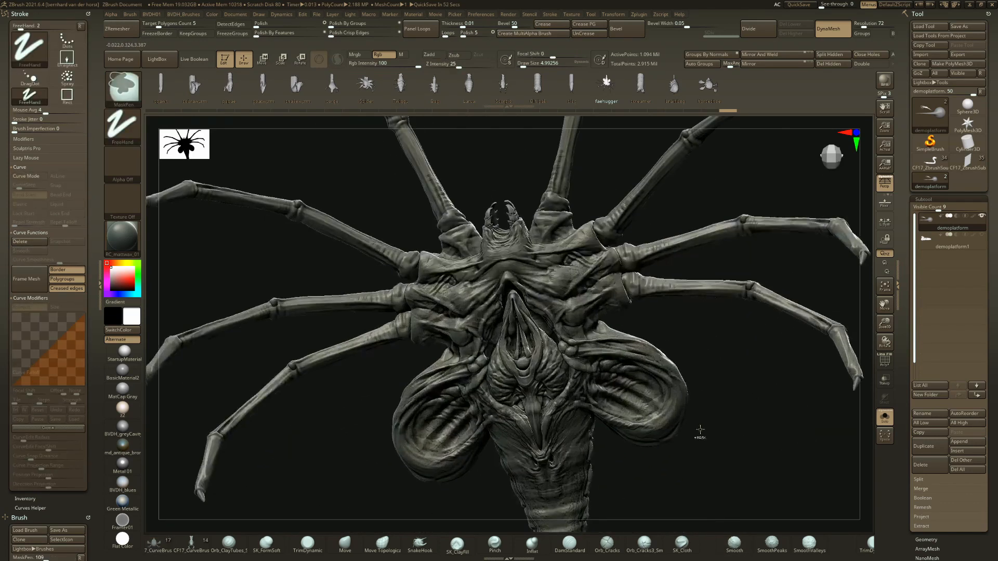
pyautogui.keyDown('ctrl'); pyautogui.moveTo(701, 430); pyautogui.dragTo(702, 505, button='right'); pyautogui.keyUp('ctrl')
pyautogui.moveTo(535, 359)
pyautogui.mouseDown(button='right')
pyautogui.moveTo(515, 312)
pyautogui.moveTo(504, 314)
pyautogui.mouseUp(button='right')
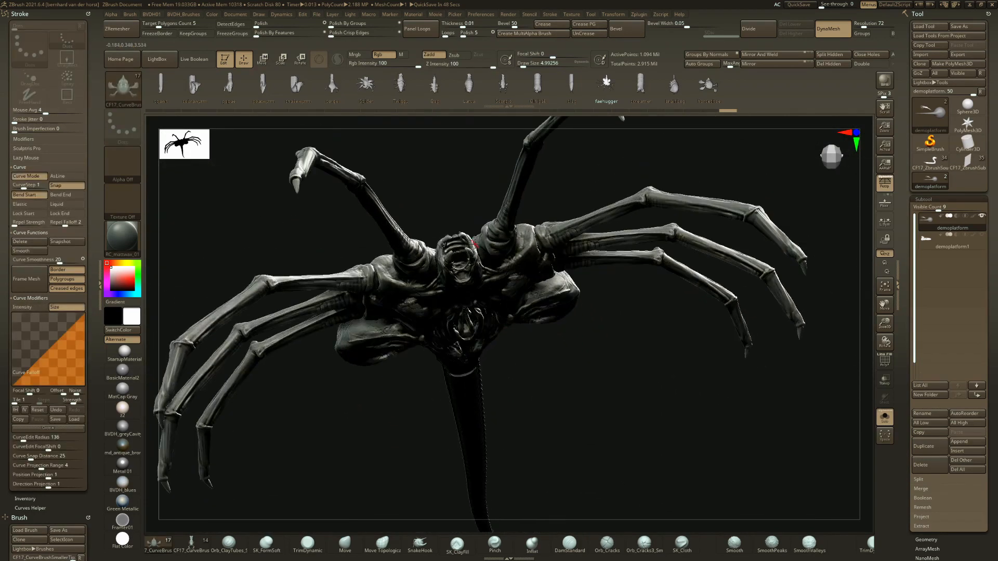
pyautogui.moveTo(474, 243)
pyautogui.mouseDown(button='right')
pyautogui.moveTo(452, 297)
pyautogui.moveTo(461, 255)
pyautogui.mouseUp(button='right')
pyautogui.keyDown('alt'); pyautogui.moveTo(669, 350); pyautogui.dragTo(377, 316, button='right'); pyautogui.keyUp('alt')
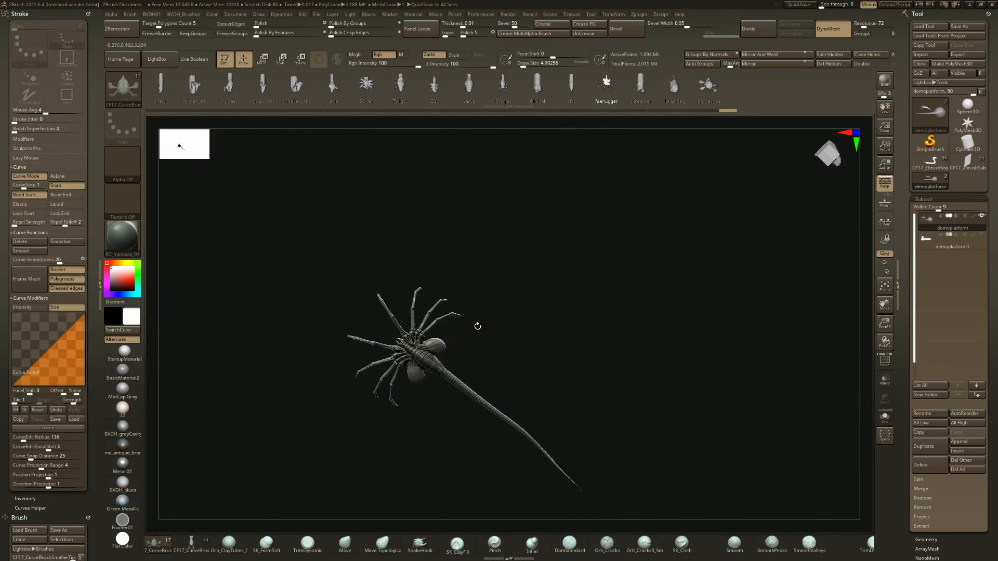
# - Show the platform again and undo the facehugger edits back to the bare platform
pyautogui.keyDown('ctrl'); pyautogui.keyDown('shift'); pyautogui.click(584, 278); pyautogui.keyUp('shift'); pyautogui.keyUp('ctrl')
pyautogui.hotkey('ctrl', 'z')
pyautogui.hotkey('ctrl', 'z')
pyautogui.hotkey('ctrl', 'z')
pyautogui.hotkey('ctrl', 'z')
pyautogui.hotkey('ctrl', 'z')
pyautogui.hotkey('ctrl', 'z')
pyautogui.hotkey('ctrl', 'z')
pyautogui.hotkey('ctrl', 'z')
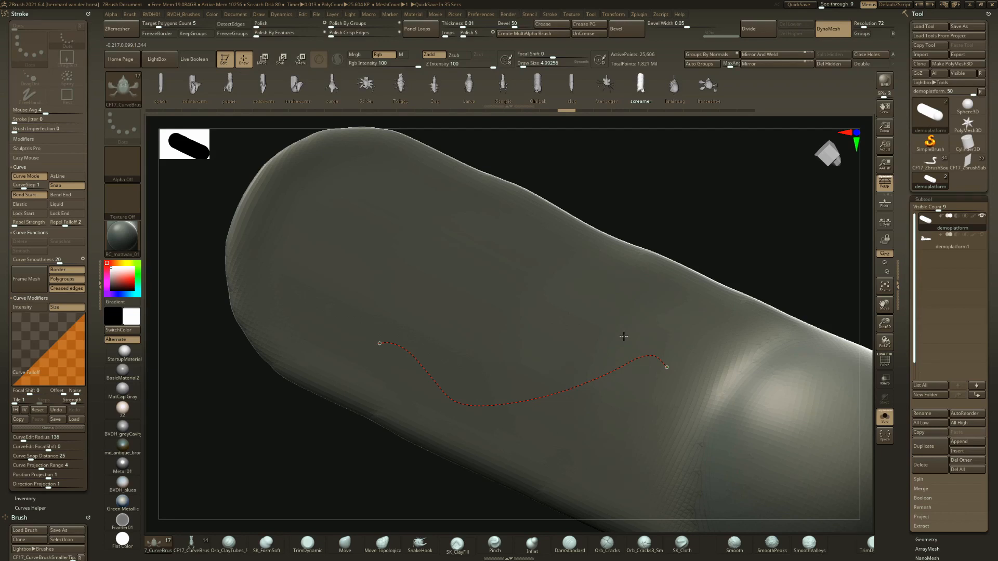
# - Insert the screamer mesh along an arc between the platform and the sphere at a draw size of about 108
pyautogui.click(658, 358)
pyautogui.hotkey('ctrl', 'z')
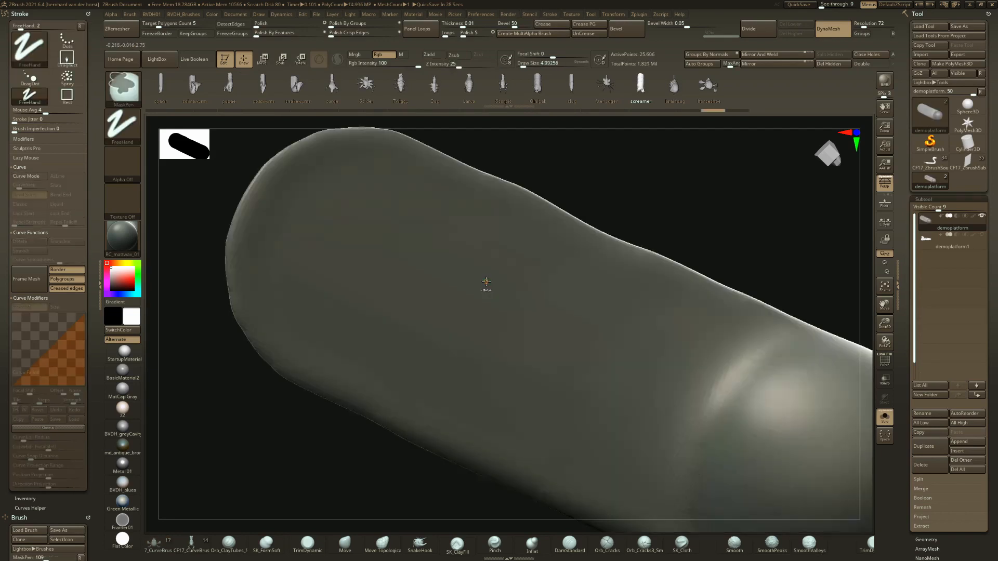
pyautogui.press('space')
pyautogui.moveTo(490, 279); pyautogui.dragTo(494, 280)
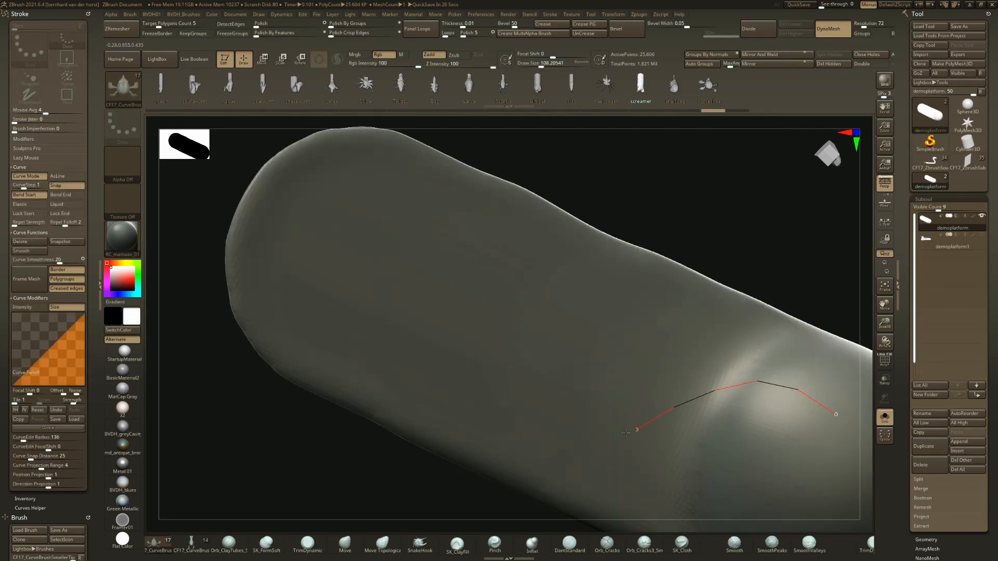
pyautogui.click(609, 394)
pyautogui.moveTo(608, 395); pyautogui.dragTo(540, 302, button='right')
pyautogui.moveTo(534, 431); pyautogui.dragTo(462, 427, button='right')
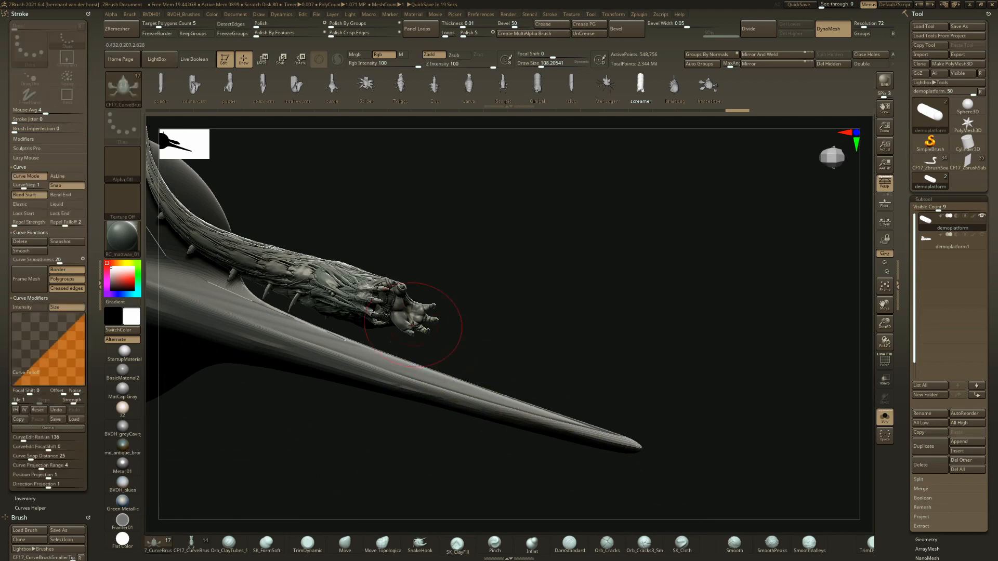
# - Pull the screamer's curve along the platform into a flatter shape, using a draw size of about 90
pyautogui.moveTo(423, 324)
pyautogui.mouseDown(button='right')
pyautogui.moveTo(520, 329)
pyautogui.moveTo(566, 290)
pyautogui.moveTo(540, 331)
pyautogui.moveTo(554, 463)
pyautogui.mouseUp(button='right')
pyautogui.moveTo(465, 510); pyautogui.dragTo(453, 390, button='right')
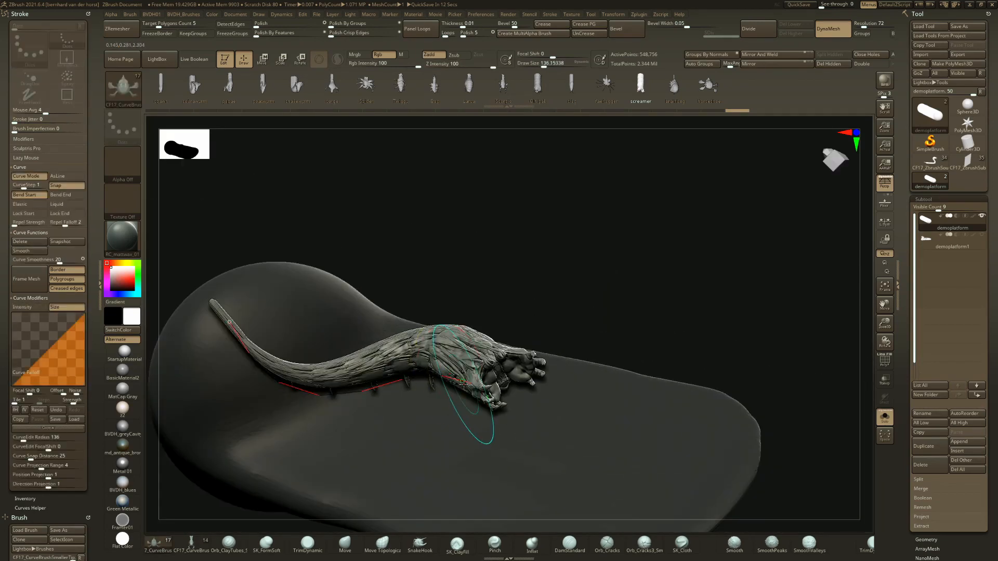
pyautogui.rightClick(457, 397)
pyautogui.moveTo(456, 397)
pyautogui.mouseDown()
pyautogui.moveTo(478, 390)
pyautogui.moveTo(492, 400)
pyautogui.mouseUp()
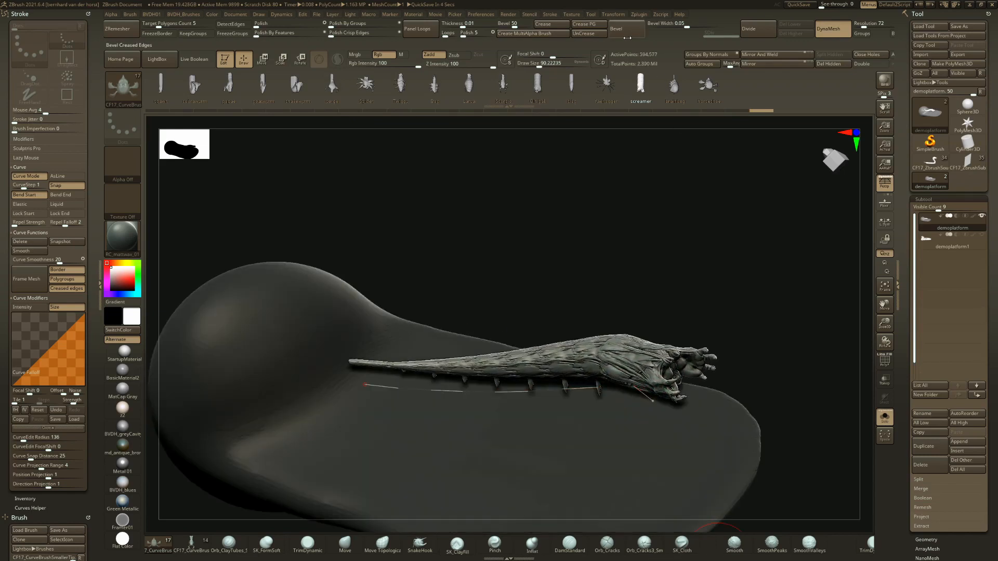
pyautogui.moveTo(700, 238); pyautogui.dragTo(535, 318)
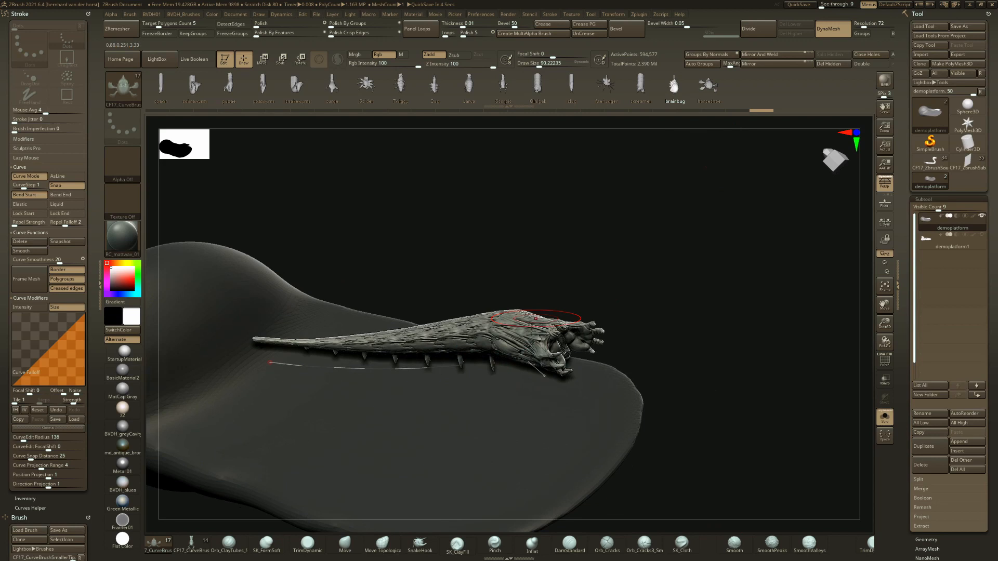
# - Replace the screamer on its curve with the brain bug mesh
pyautogui.click(456, 367)
pyautogui.moveTo(547, 418); pyautogui.dragTo(599, 352, button='right')
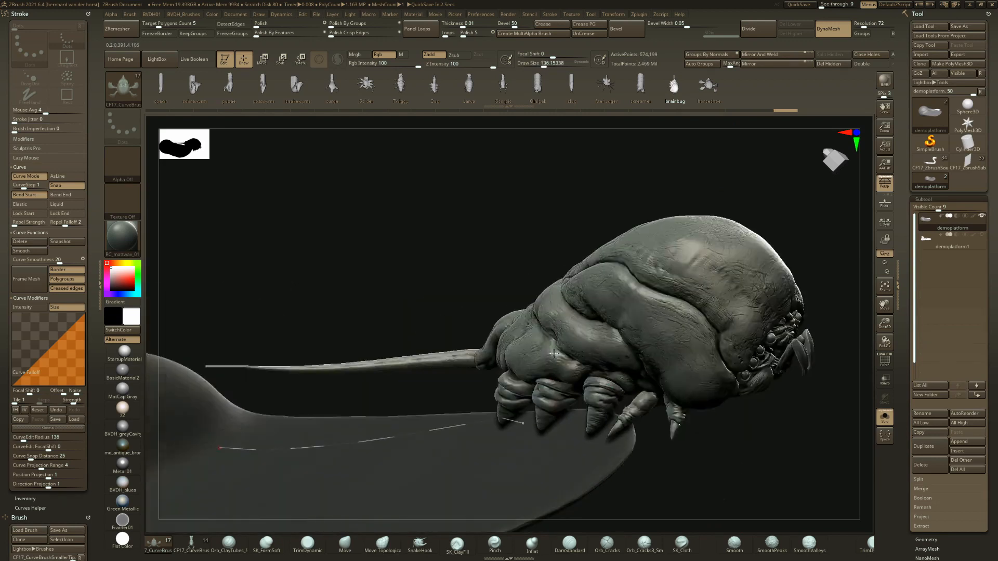
pyautogui.press('Escape')
pyautogui.moveTo(642, 291); pyautogui.dragTo(606, 333, button='right')
pyautogui.keyDown('ctrl'); pyautogui.moveTo(774, 246); pyautogui.dragTo(819, 458, button='right'); pyautogui.keyUp('ctrl')
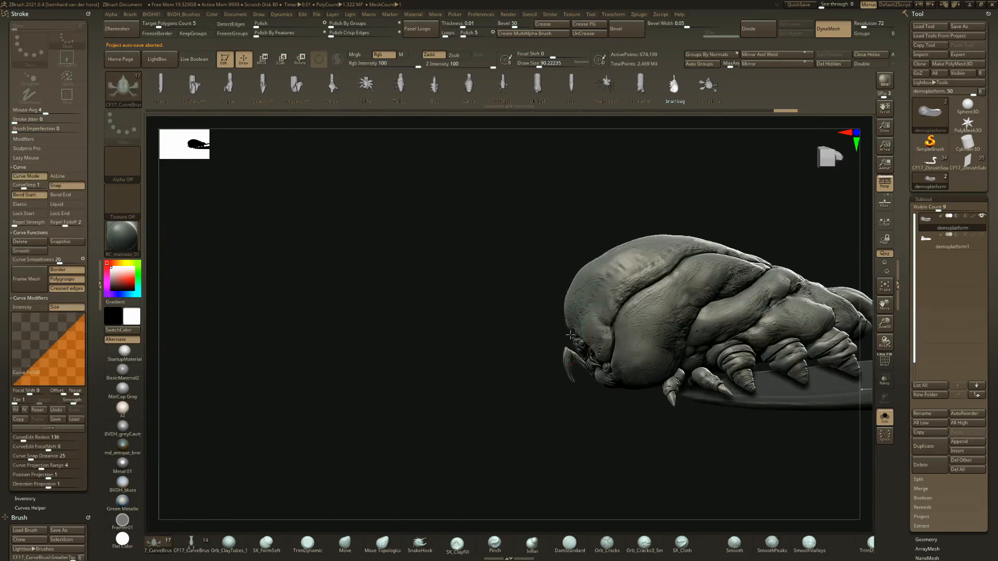
# - Pull the brain bug's curve up over the sphere, and back along the platform toward its tip
pyautogui.moveTo(551, 286); pyautogui.dragTo(390, 316, button='right')
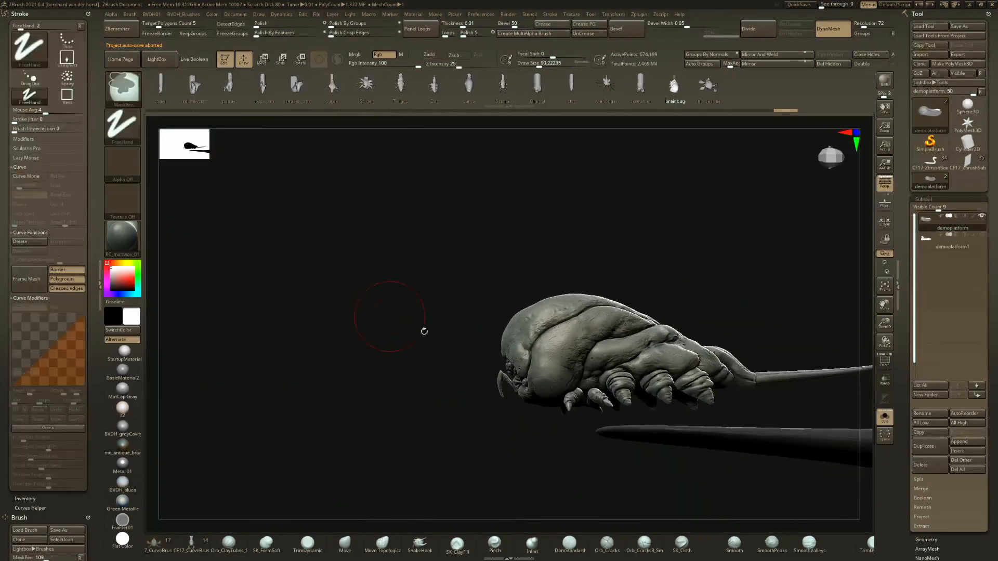
pyautogui.keyDown('alt'); pyautogui.moveTo(826, 267); pyautogui.dragTo(349, 320, button='right'); pyautogui.keyUp('alt')
pyautogui.moveTo(535, 363)
pyautogui.mouseDown()
pyautogui.moveTo(653, 337)
pyautogui.moveTo(747, 337)
pyautogui.mouseUp()
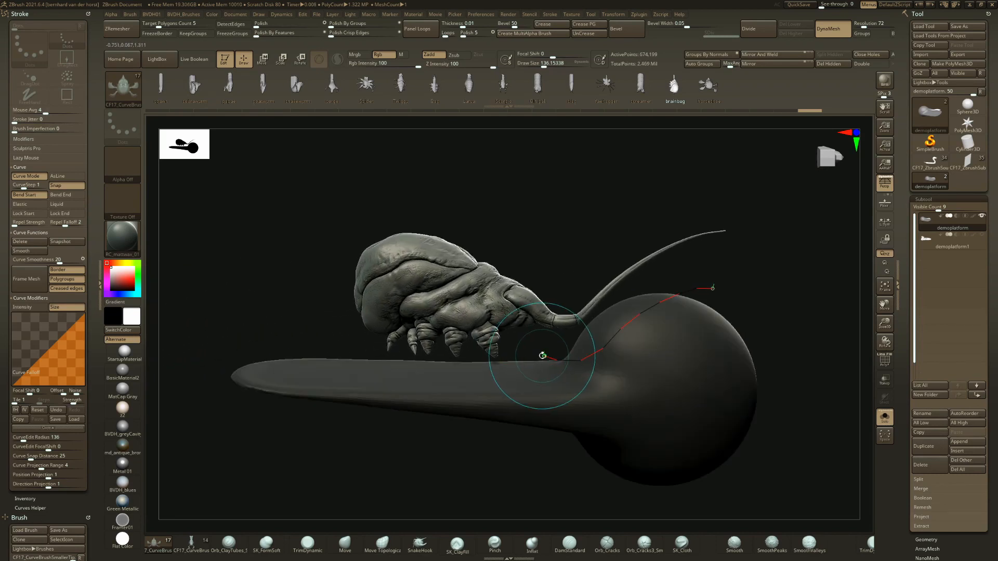
pyautogui.moveTo(543, 355)
pyautogui.mouseDown()
pyautogui.moveTo(448, 376)
pyautogui.moveTo(434, 405)
pyautogui.moveTo(316, 399)
pyautogui.mouseUp()
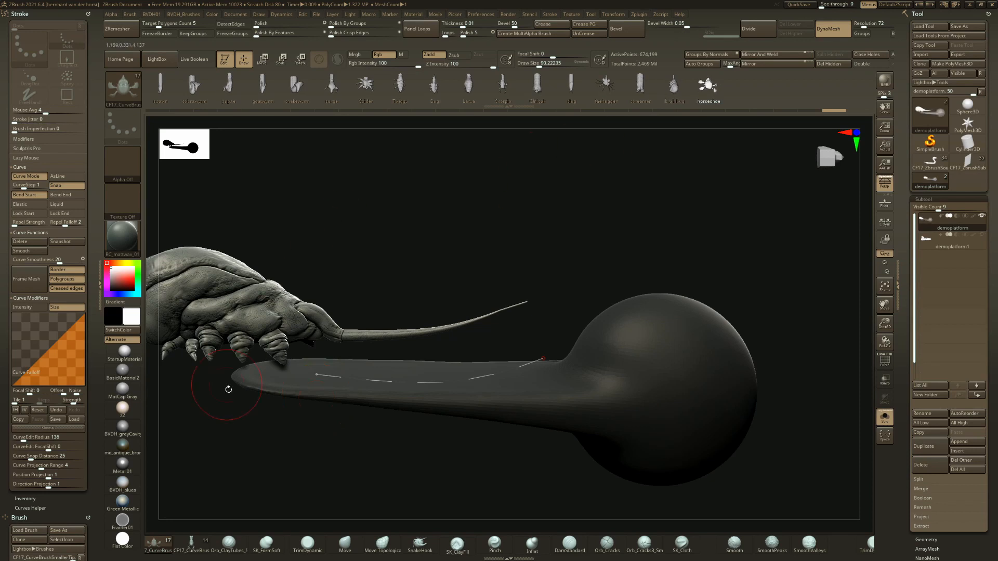
# - Replace the brain bug on its curve with the horseshoe mesh at a draw size of about 27
pyautogui.click(382, 378)
pyautogui.moveTo(438, 308); pyautogui.dragTo(416, 380, button='right')
pyautogui.keyDown('ctrl'); pyautogui.moveTo(416, 379); pyautogui.dragTo(394, 327, button='right'); pyautogui.keyUp('ctrl')
pyautogui.press('space')
pyautogui.moveTo(415, 264); pyautogui.dragTo(406, 265)
pyautogui.hotkey('ctrl', 'z')
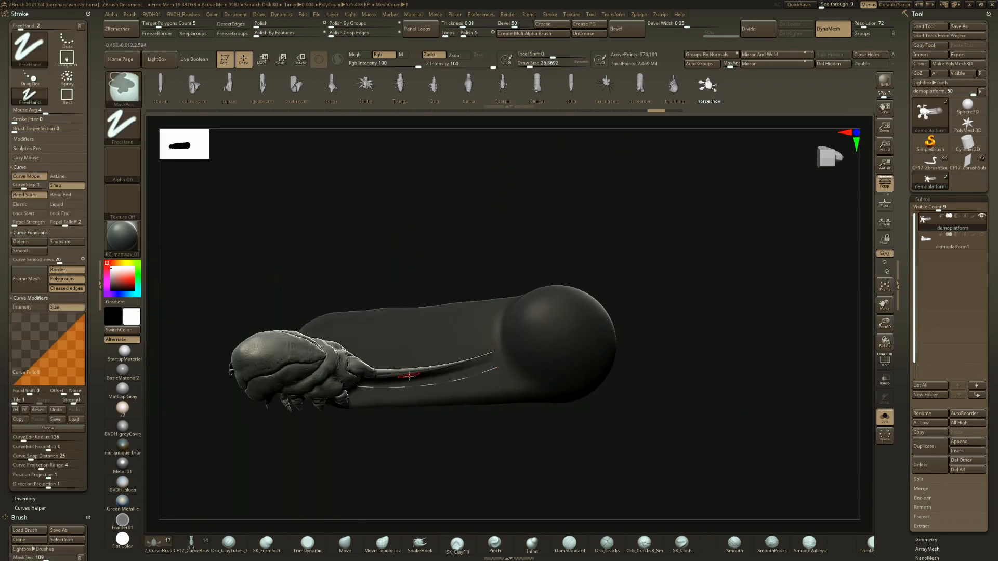
pyautogui.click(417, 384)
pyautogui.keyDown('ctrl'); pyautogui.moveTo(434, 350); pyautogui.dragTo(437, 370, button='right'); pyautogui.keyUp('ctrl')
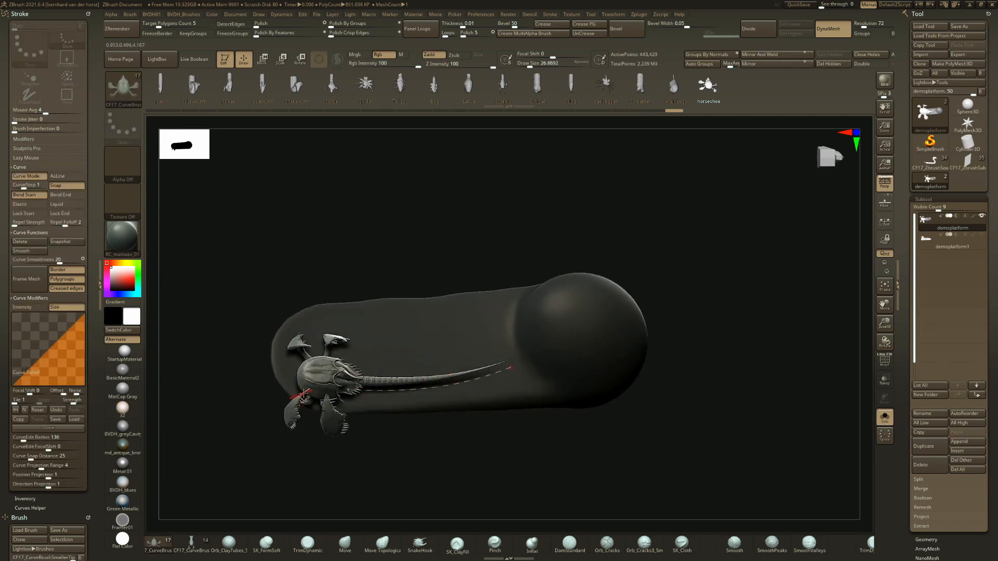
# - Pull the horseshoe creature's curve off the platform so the body sits beyond its rounded tip
pyautogui.moveTo(347, 390)
pyautogui.mouseDown()
pyautogui.moveTo(285, 236)
pyautogui.moveTo(555, 239)
pyautogui.mouseUp()
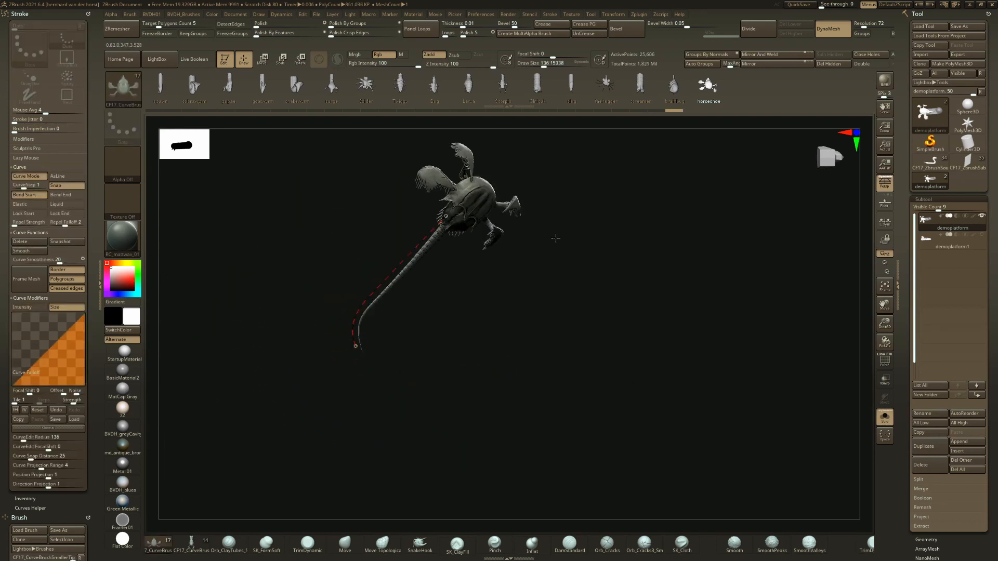
pyautogui.moveTo(313, 467)
pyautogui.mouseDown()
pyautogui.moveTo(270, 289)
pyautogui.moveTo(219, 345)
pyautogui.moveTo(214, 417)
pyautogui.mouseUp()
pyautogui.moveTo(499, 269); pyautogui.dragTo(550, 191)
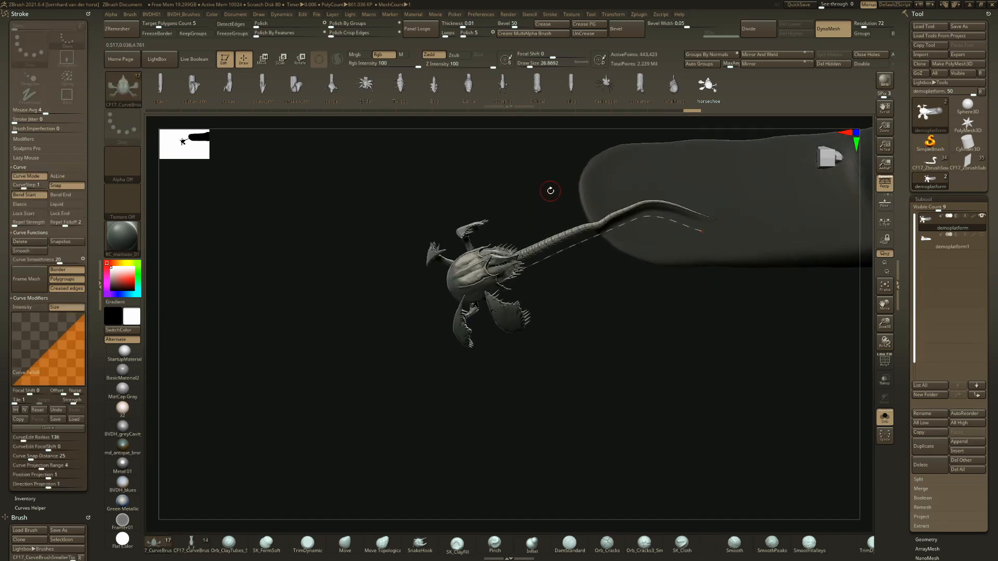
# - Set the curve edit radius to about 70 and bend the horseshoe creature's tail into a curled shape
pyautogui.press('space')
pyautogui.moveTo(573, 239); pyautogui.dragTo(564, 243)
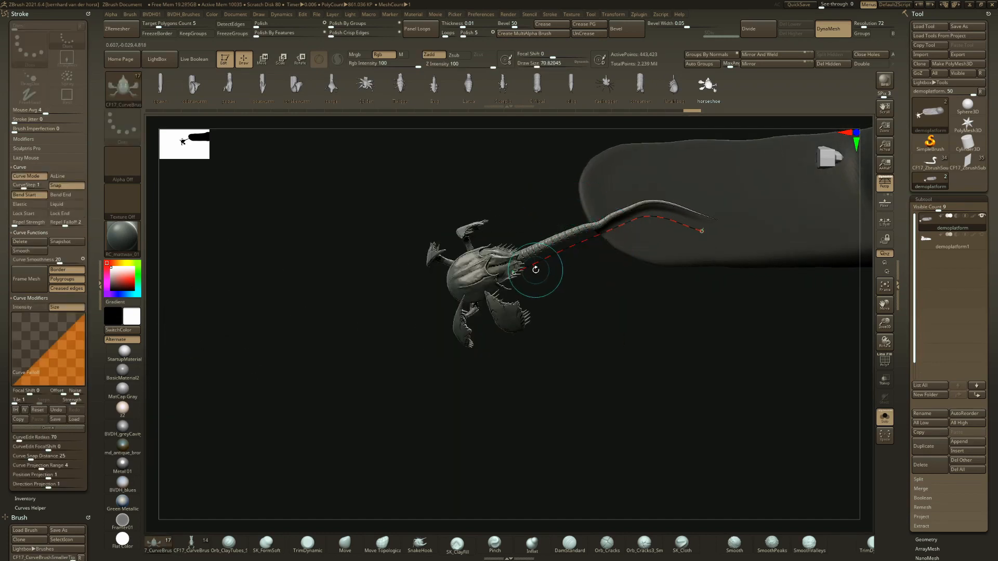
pyautogui.moveTo(513, 273)
pyautogui.mouseDown()
pyautogui.moveTo(514, 307)
pyautogui.moveTo(605, 390)
pyautogui.moveTo(673, 214)
pyautogui.moveTo(587, 205)
pyautogui.mouseUp()
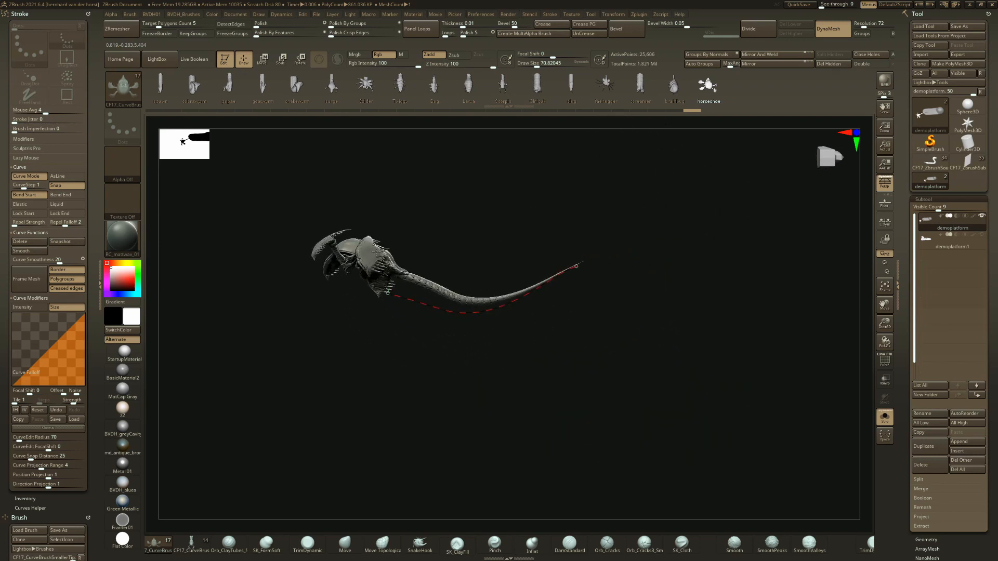
pyautogui.moveTo(498, 190)
pyautogui.mouseDown()
pyautogui.moveTo(597, 247)
pyautogui.moveTo(611, 403)
pyautogui.moveTo(401, 383)
pyautogui.moveTo(488, 279)
pyautogui.moveTo(637, 309)
pyautogui.moveTo(592, 192)
pyautogui.moveTo(437, 364)
pyautogui.moveTo(362, 375)
pyautogui.moveTo(404, 363)
pyautogui.moveTo(434, 405)
pyautogui.mouseUp()
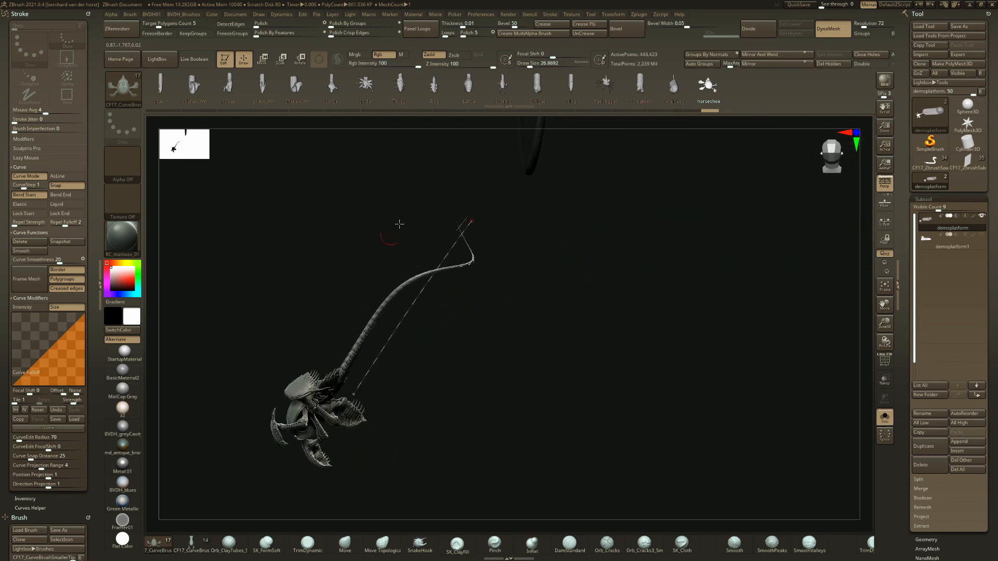
pyautogui.moveTo(399, 224)
pyautogui.mouseDown()
pyautogui.moveTo(438, 229)
pyautogui.moveTo(374, 244)
pyautogui.moveTo(369, 283)
pyautogui.moveTo(429, 312)
pyautogui.moveTo(419, 294)
pyautogui.moveTo(443, 273)
pyautogui.moveTo(380, 303)
pyautogui.moveTo(405, 349)
pyautogui.mouseUp()
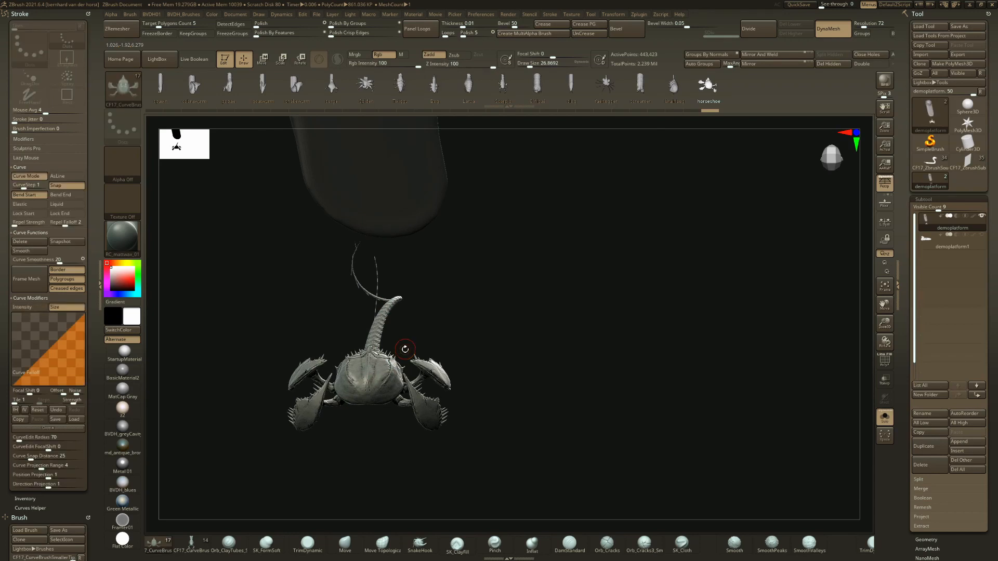
pyautogui.moveTo(405, 348); pyautogui.dragTo(612, 135)
# - Load the CF17_CurveBrushSmallerTipGraboid.zbp brush from the Product folder
pyautogui.press('b')
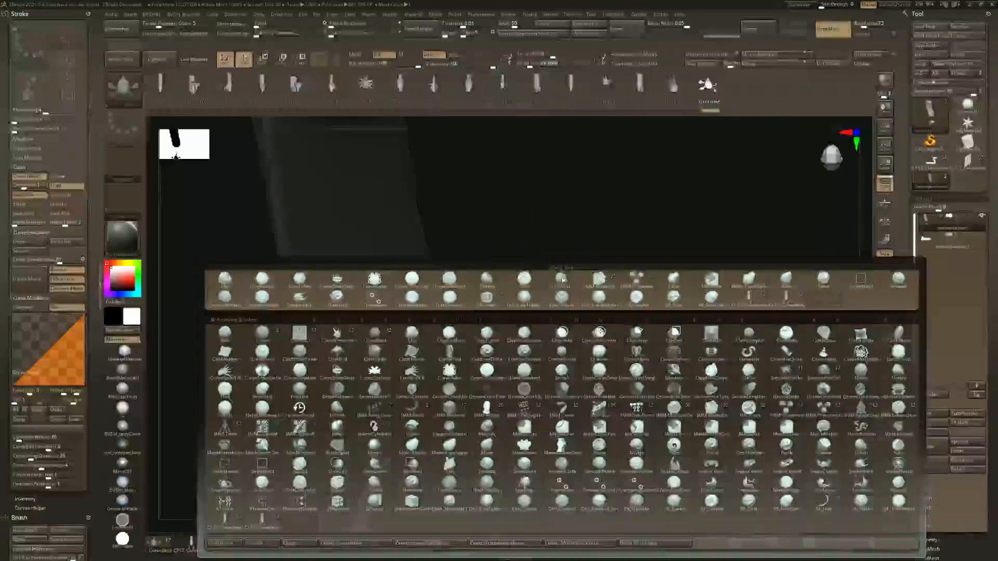
pyautogui.click(229, 543)
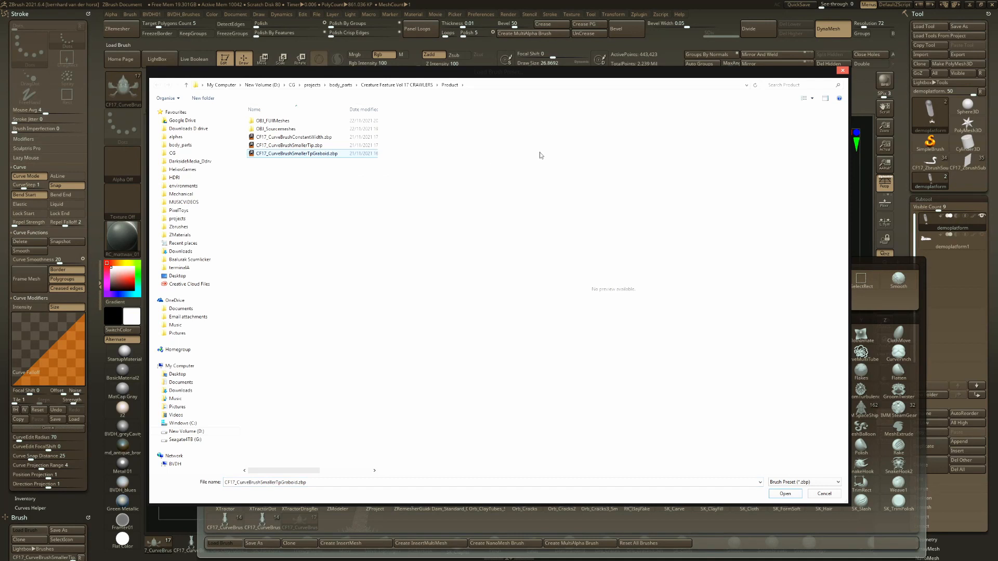
pyautogui.doubleClick(306, 154)
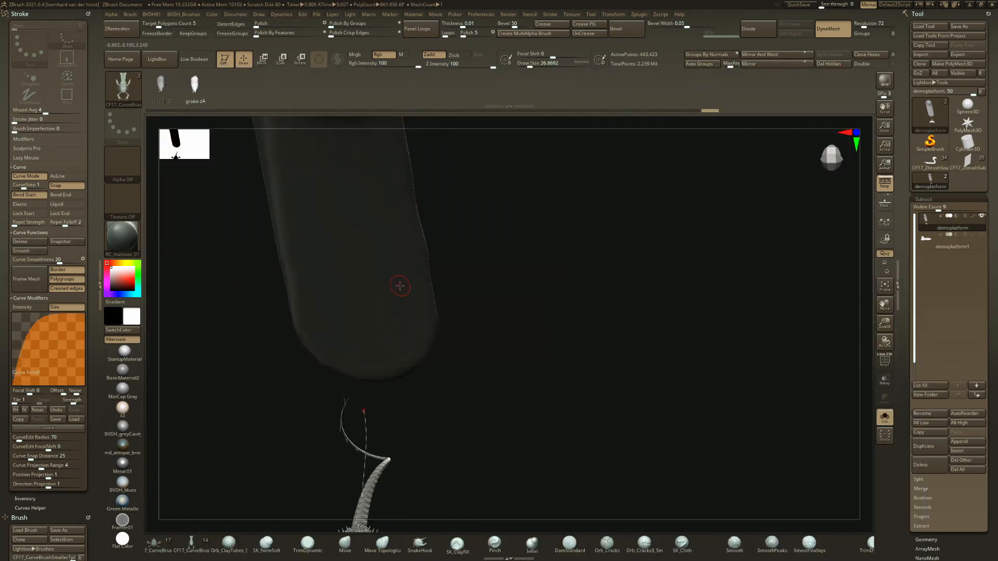
# - Undo the horseshoe, brain bug and screamer insertions back to the bare platform
pyautogui.keyDown('alt'); pyautogui.moveTo(400, 286); pyautogui.dragTo(433, 282, button='right'); pyautogui.keyUp('alt')
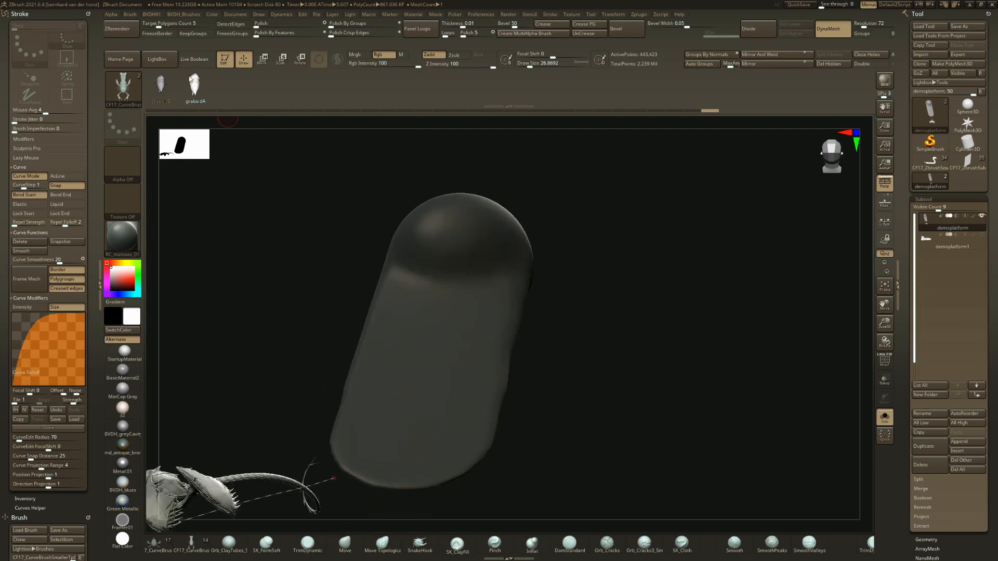
pyautogui.moveTo(436, 208)
pyautogui.mouseDown(button='right')
pyautogui.moveTo(517, 276)
pyautogui.moveTo(647, 221)
pyautogui.moveTo(635, 171)
pyautogui.mouseUp(button='right')
pyautogui.moveTo(636, 172)
pyautogui.keyDown('ctrl'); pyautogui.mouseDown(button='right')
pyautogui.moveTo(633, 312)
pyautogui.moveTo(608, 268)
pyautogui.mouseUp(button='right'); pyautogui.keyUp('ctrl')
pyautogui.hotkey('ctrl', 'z')
pyautogui.hotkey('ctrl', 'z')
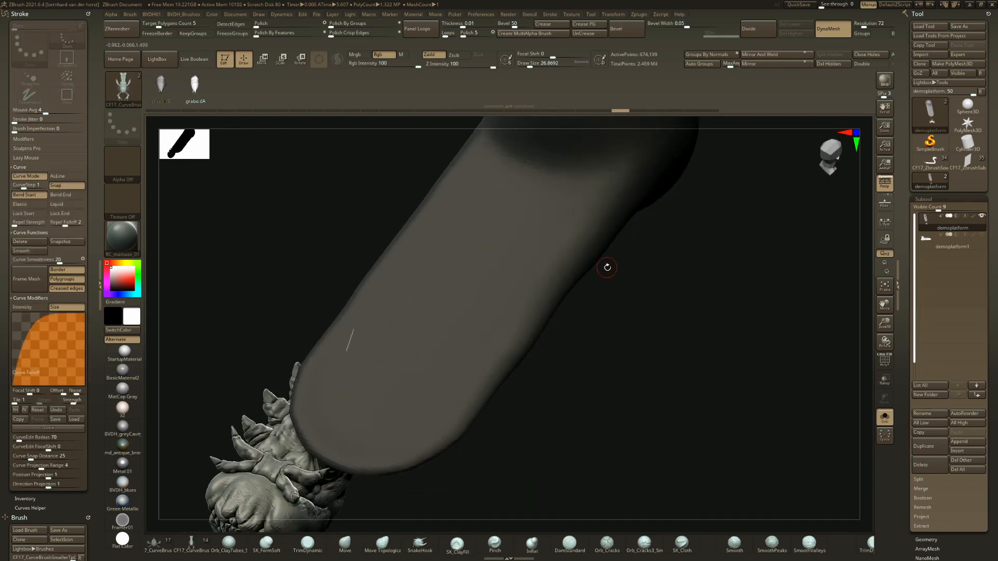
pyautogui.hotkey('ctrl', 'z')
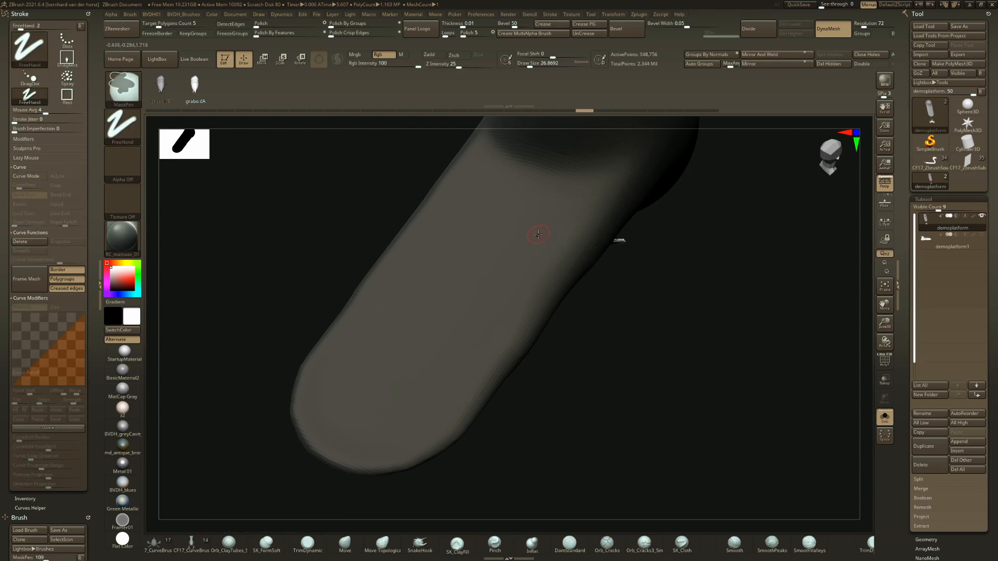
pyautogui.hotkey('ctrl', 'z')
pyautogui.hotkey('ctrl', 'z')
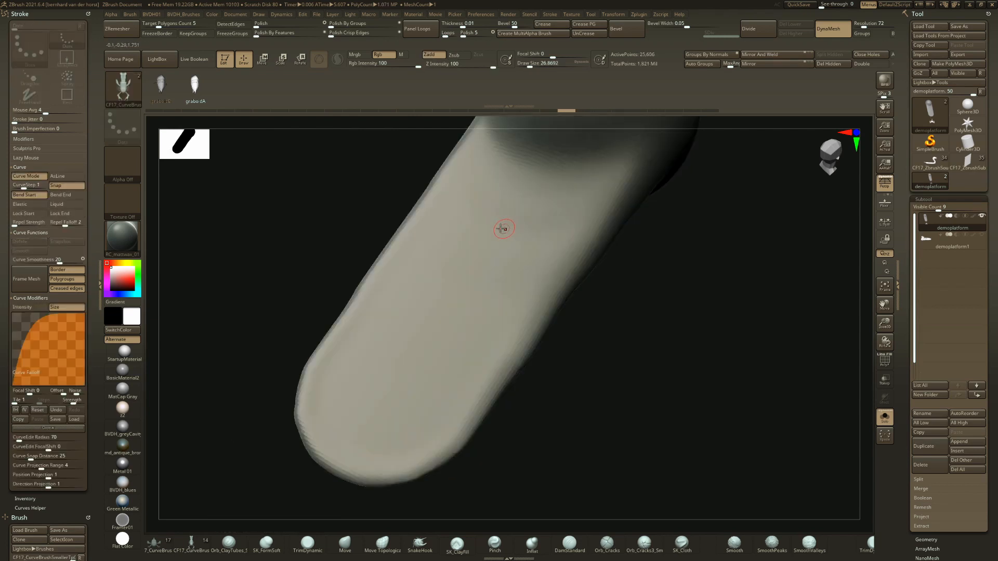
# - Insert the first graboid variant along a curve drawn on the demo platform
pyautogui.click(462, 336)
pyautogui.moveTo(525, 312); pyautogui.dragTo(585, 381, button='right')
pyautogui.moveTo(471, 341)
pyautogui.mouseDown(button='right')
pyautogui.moveTo(481, 312)
pyautogui.moveTo(448, 362)
pyautogui.moveTo(448, 352)
pyautogui.moveTo(412, 339)
pyautogui.moveTo(432, 358)
pyautogui.moveTo(453, 335)
pyautogui.mouseUp(button='right')
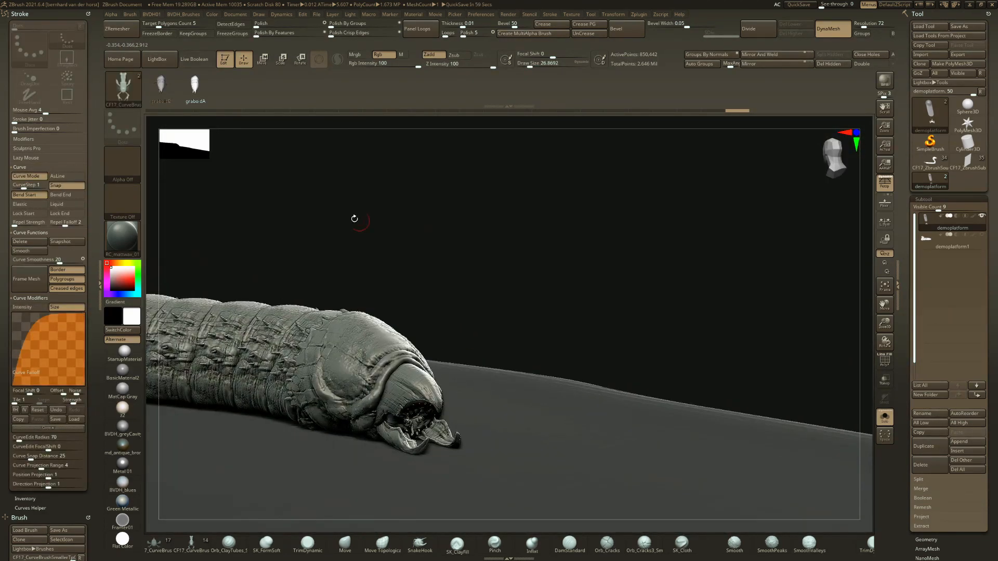
# - Bend the front of the graboid's curve upward so its head lifts off the platform
pyautogui.moveTo(407, 316); pyautogui.dragTo(440, 410, button='right')
pyautogui.moveTo(425, 293); pyautogui.dragTo(491, 294, button='right')
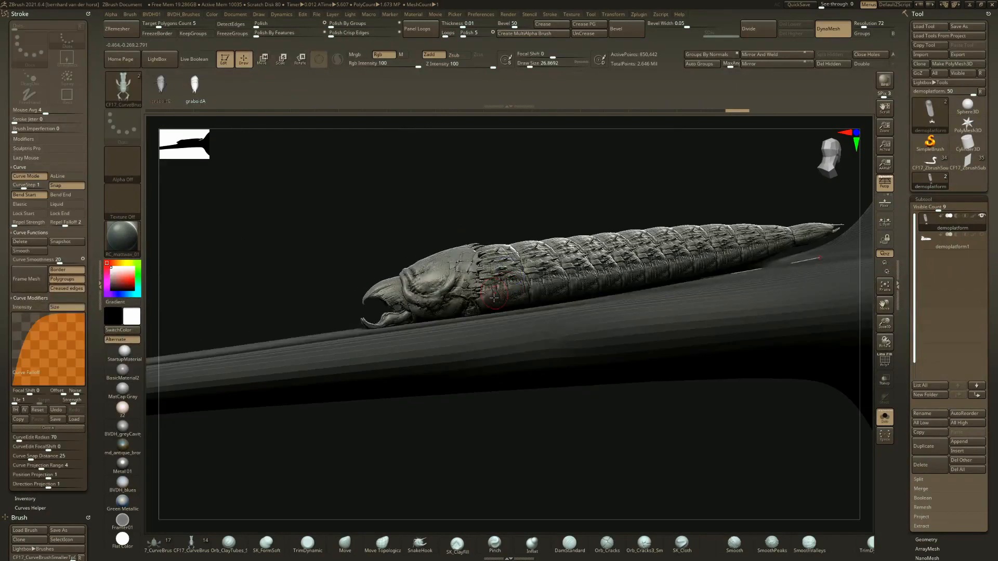
pyautogui.keyDown('shift'); pyautogui.moveTo(628, 291); pyautogui.dragTo(553, 303, button='right'); pyautogui.keyUp('shift')
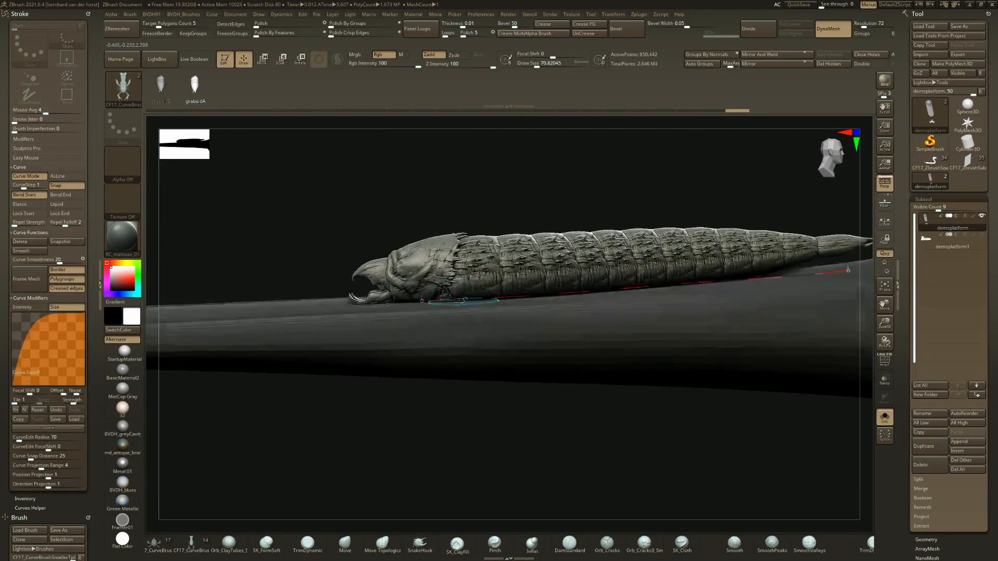
pyautogui.moveTo(414, 295); pyautogui.dragTo(316, 231)
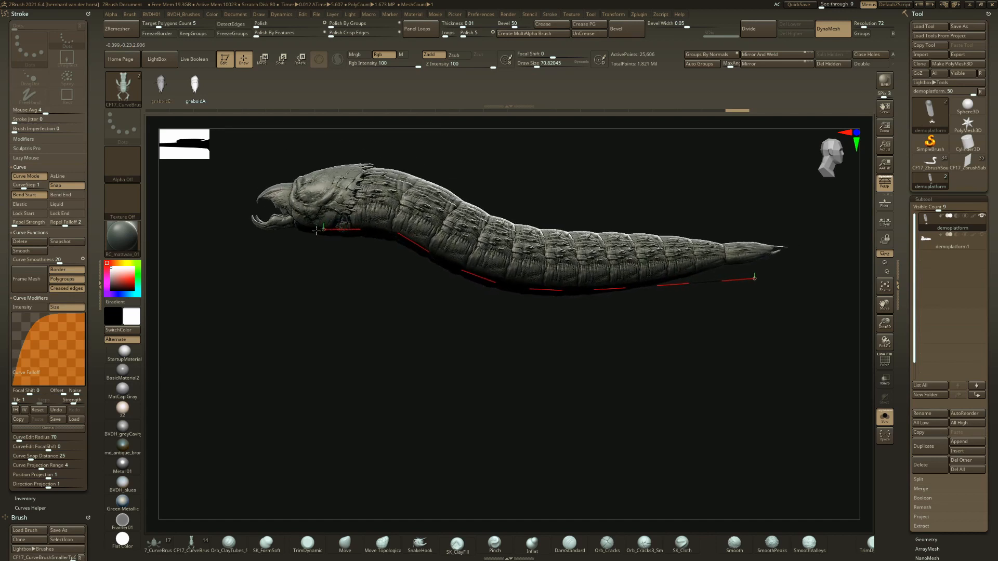
pyautogui.moveTo(317, 230)
pyautogui.mouseDown(button='right')
pyautogui.moveTo(330, 245)
pyautogui.moveTo(384, 252)
pyautogui.moveTo(327, 247)
pyautogui.mouseUp(button='right')
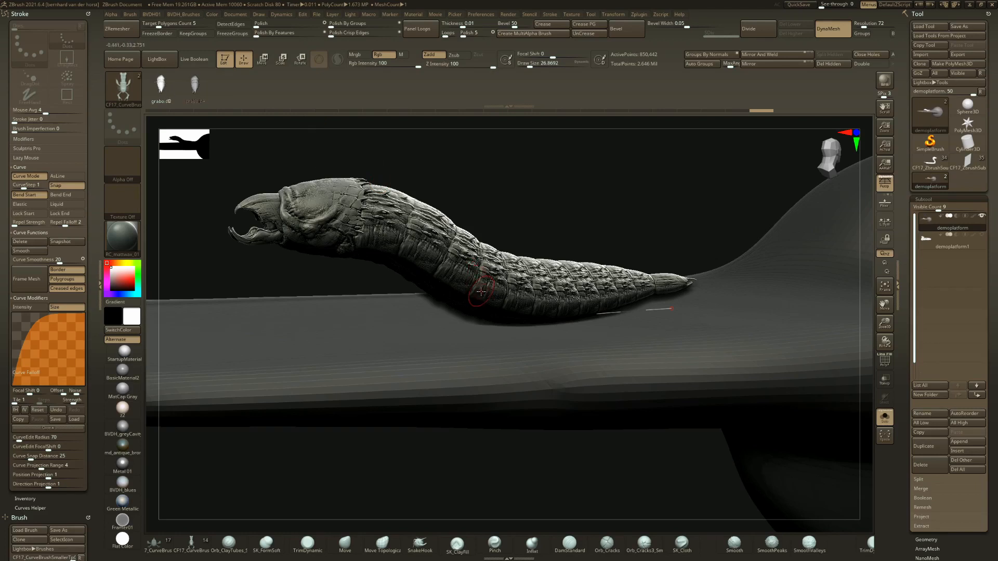
# - Swap the creature on the curve for the legged graboidB variant and pull its head end outward
pyautogui.moveTo(468, 318); pyautogui.dragTo(479, 327)
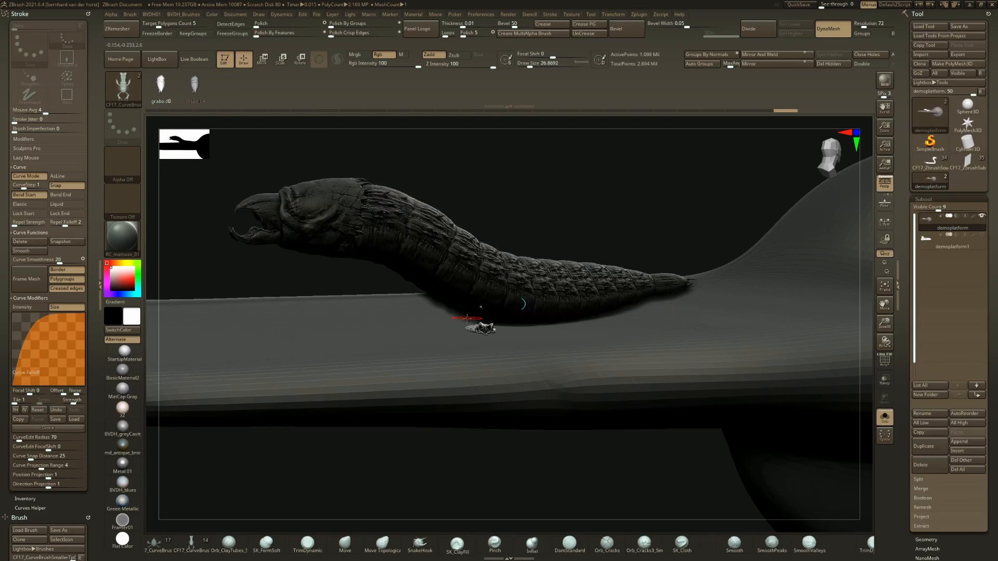
pyautogui.hotkey('ctrl', 'z')
pyautogui.moveTo(417, 273)
pyautogui.mouseDown()
pyautogui.moveTo(446, 364)
pyautogui.moveTo(428, 295)
pyautogui.mouseUp()
pyautogui.moveTo(383, 247); pyautogui.dragTo(246, 386, button='right')
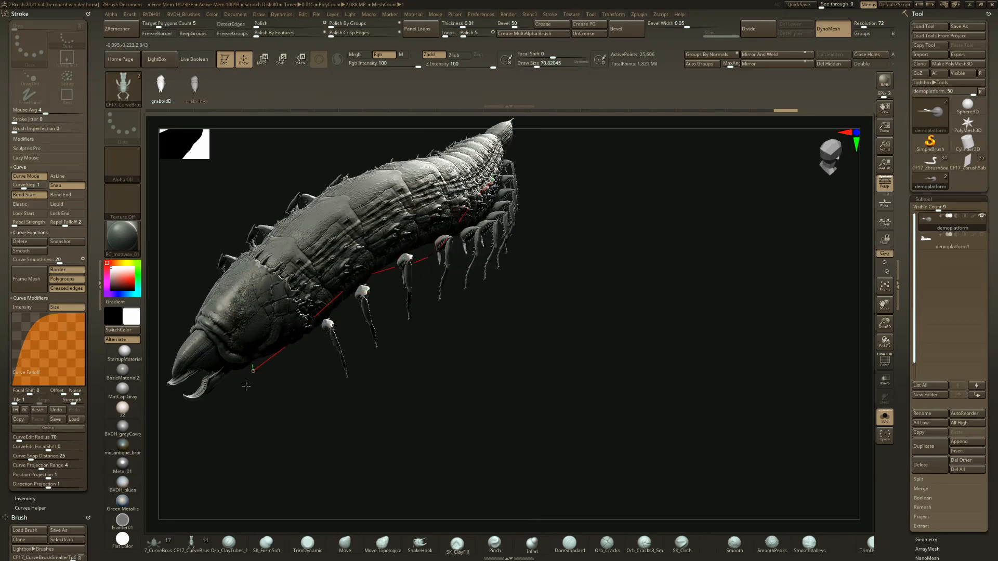
pyautogui.moveTo(245, 387); pyautogui.dragTo(230, 389)
pyautogui.moveTo(338, 333)
pyautogui.mouseDown(button='right')
pyautogui.moveTo(374, 218)
pyautogui.moveTo(379, 332)
pyautogui.moveTo(426, 273)
pyautogui.mouseUp(button='right')
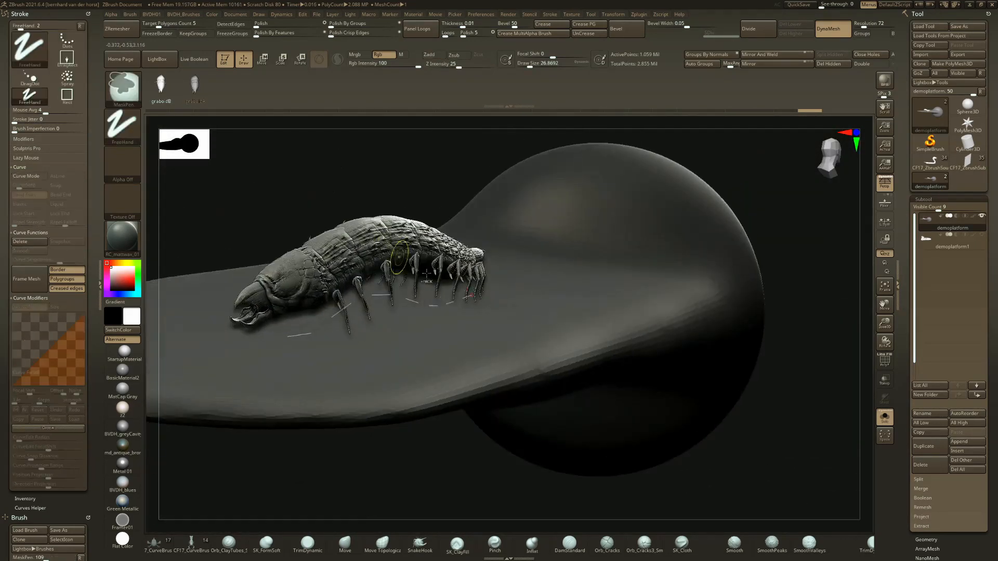
# - Undo the graboidB swap and the curve bending back to the first graboid lying on the platform
pyautogui.hotkey('ctrl', 'z')
pyautogui.hotkey('ctrl', 'z')
pyautogui.hotkey('ctrl', 'z')
pyautogui.hotkey('ctrl', 'z')
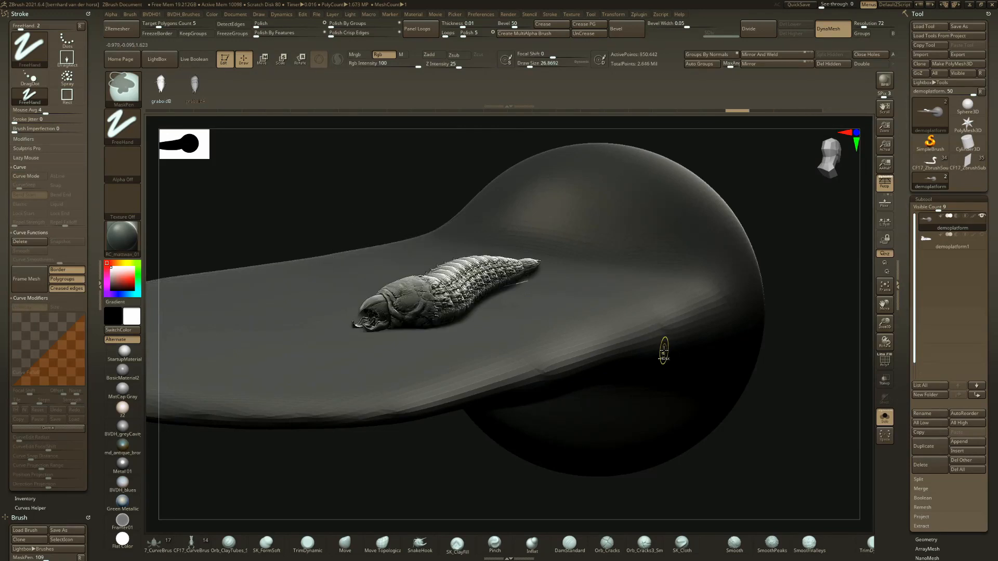
# - Switch to the CF17_ZbrushSourceMeshes tool, frame its first creature mesh and inspect it with the polygroup display toggled
pyautogui.click(927, 167)
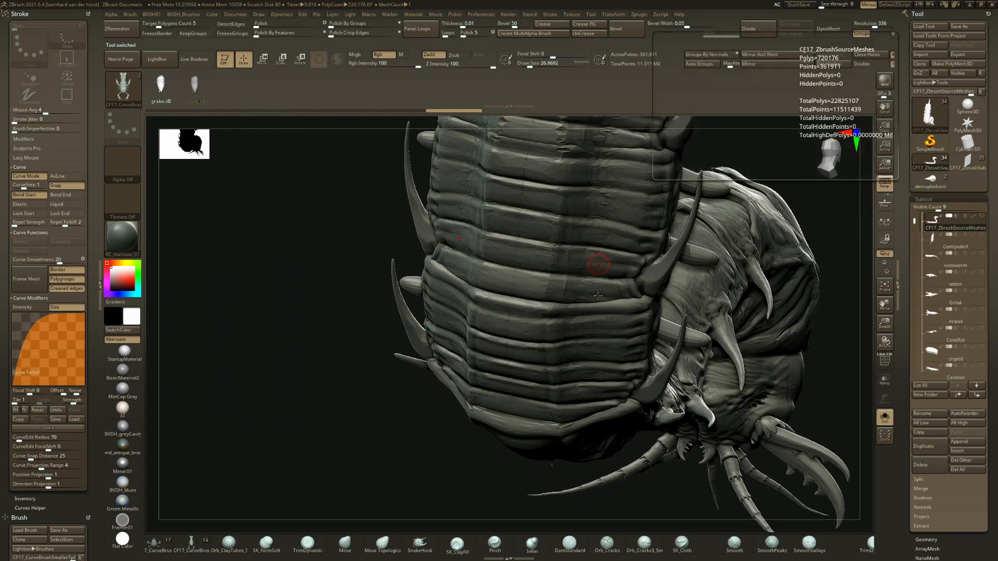
pyautogui.press('f')
pyautogui.moveTo(441, 178); pyautogui.dragTo(481, 312)
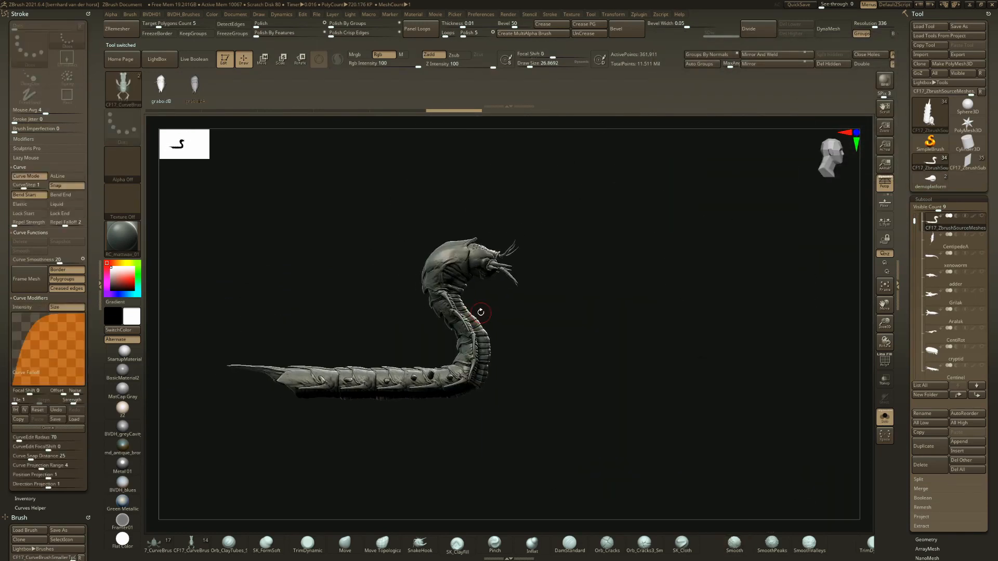
pyautogui.moveTo(481, 312)
pyautogui.mouseDown(button='right')
pyautogui.moveTo(544, 355)
pyautogui.moveTo(473, 320)
pyautogui.mouseUp(button='right')
pyautogui.hotkey('shift', 'f')
pyautogui.hotkey('shift', 'f')
pyautogui.moveTo(445, 277); pyautogui.dragTo(461, 311, button='right')
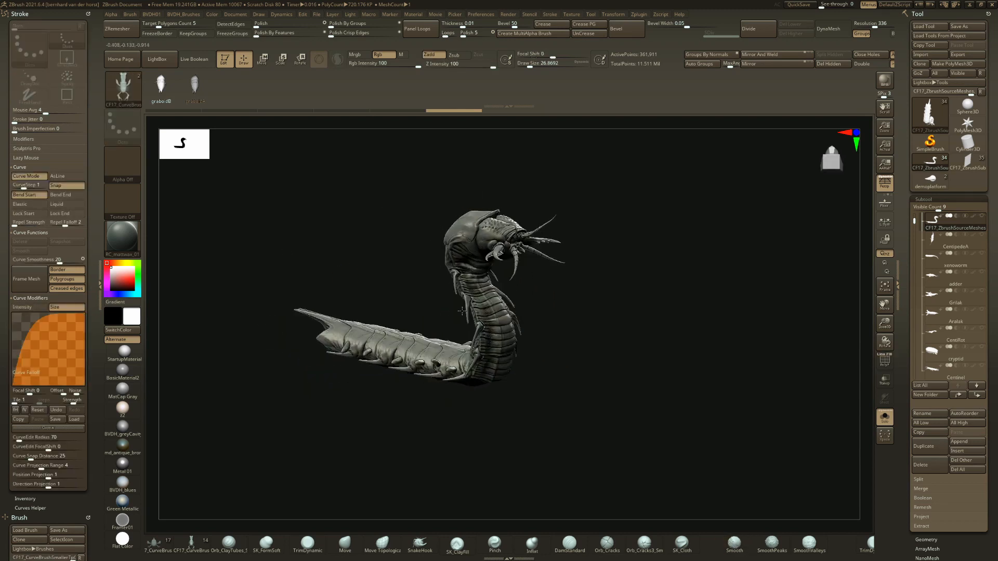
# - Examine the source subtools from CentipedeA through xenoworm to Aralak, including their polygroup layout
pyautogui.hotkey('alt', 'Down')
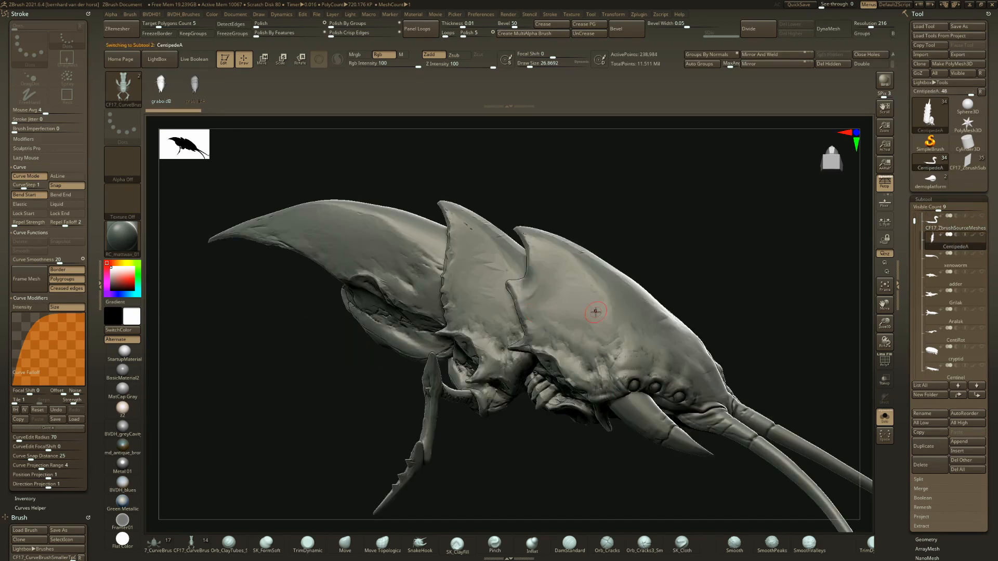
pyautogui.press('f')
pyautogui.hotkey('shift', 'f')
pyautogui.keyDown('alt'); pyautogui.moveTo(545, 285); pyautogui.dragTo(498, 280, button='right'); pyautogui.keyUp('alt')
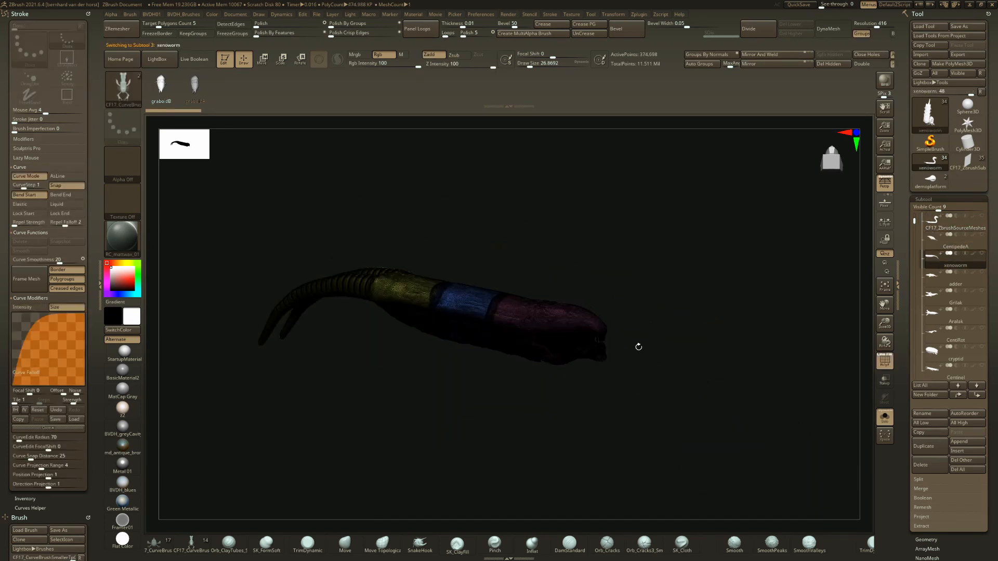
pyautogui.hotkey('alt', 'Down')
pyautogui.hotkey('alt', 'Down')
pyautogui.hotkey('alt', 'Down')
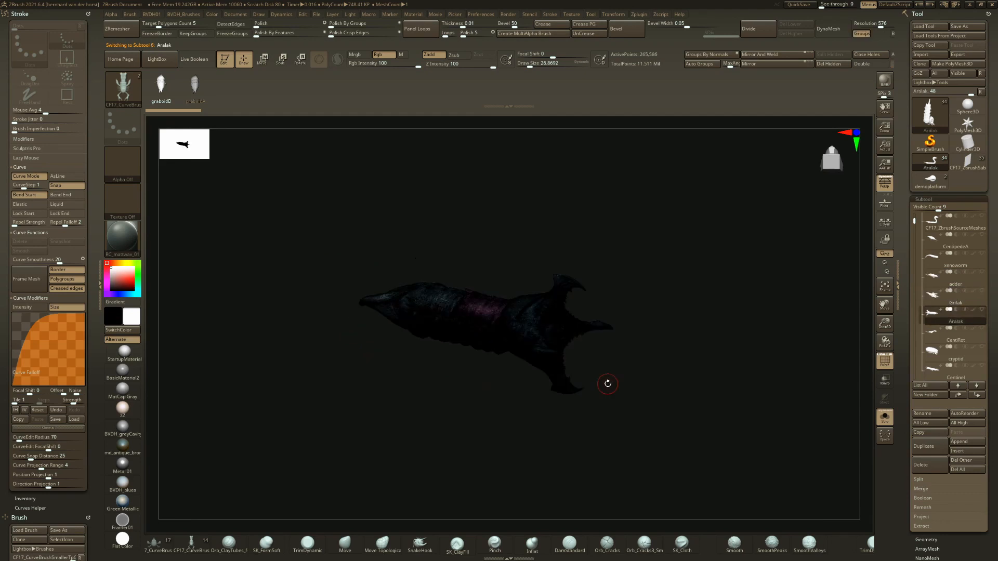
pyautogui.hotkey('shift', 'f')
pyautogui.moveTo(617, 373)
pyautogui.mouseDown()
pyautogui.moveTo(624, 381)
pyautogui.moveTo(628, 367)
pyautogui.mouseUp()
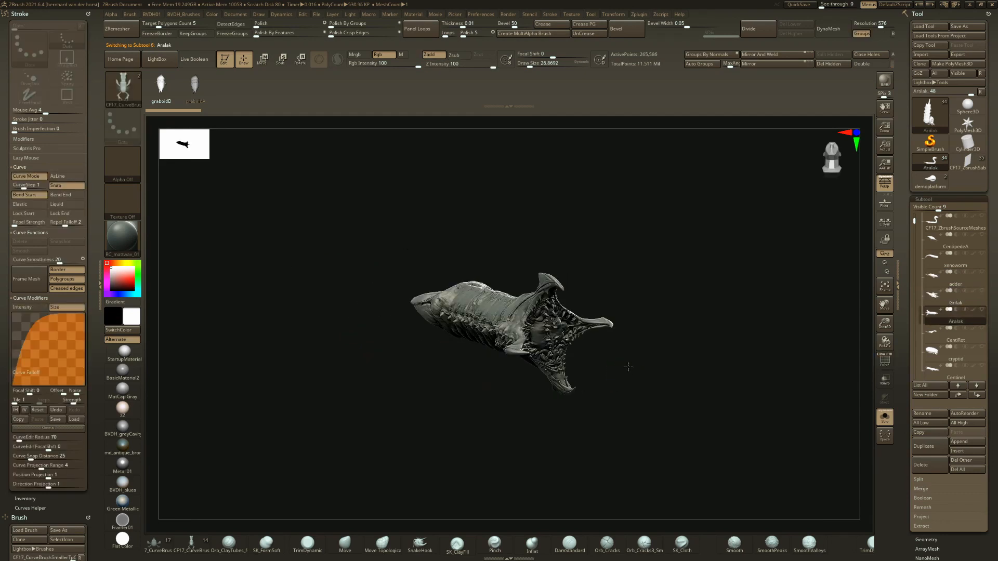
pyautogui.moveTo(571, 338); pyautogui.dragTo(578, 357)
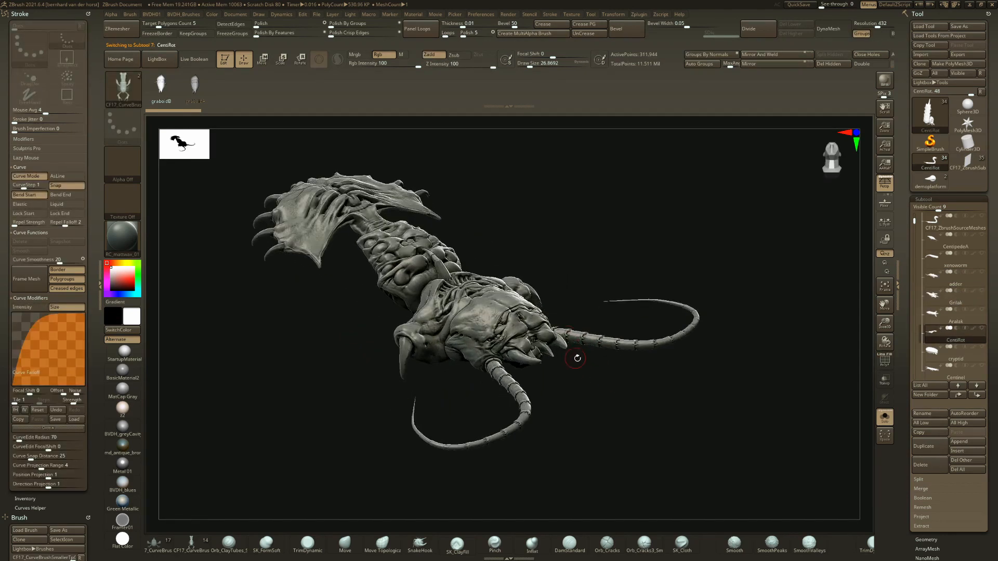
# - Examine the centipede-type subtools after Aralak, including Centrak and Centilak, up to Cater
pyautogui.hotkey('alt', 'Down')
pyautogui.hotkey('alt', 'Down')
pyautogui.hotkey('alt', 'Down')
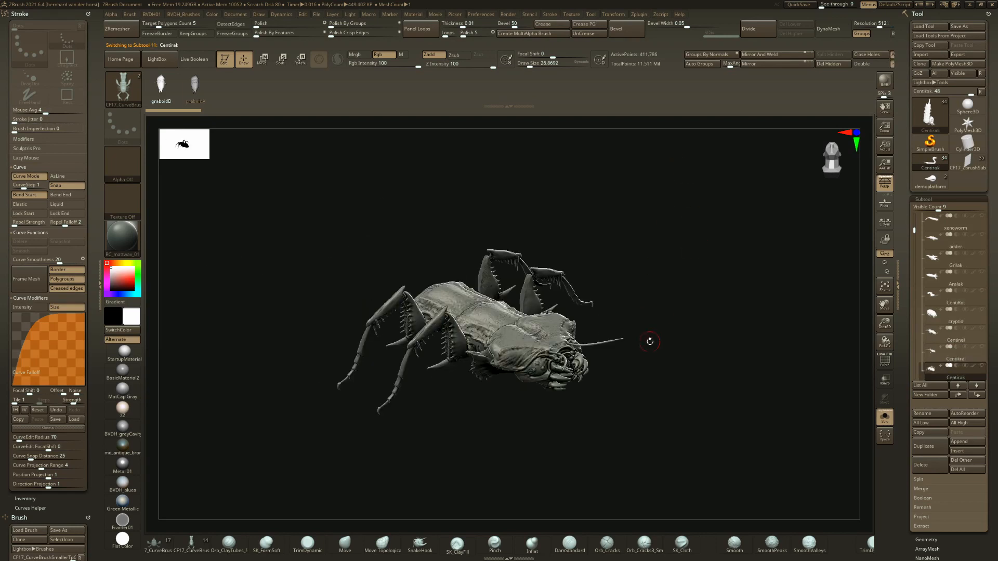
pyautogui.moveTo(649, 342)
pyautogui.mouseDown()
pyautogui.moveTo(631, 338)
pyautogui.moveTo(654, 349)
pyautogui.mouseUp()
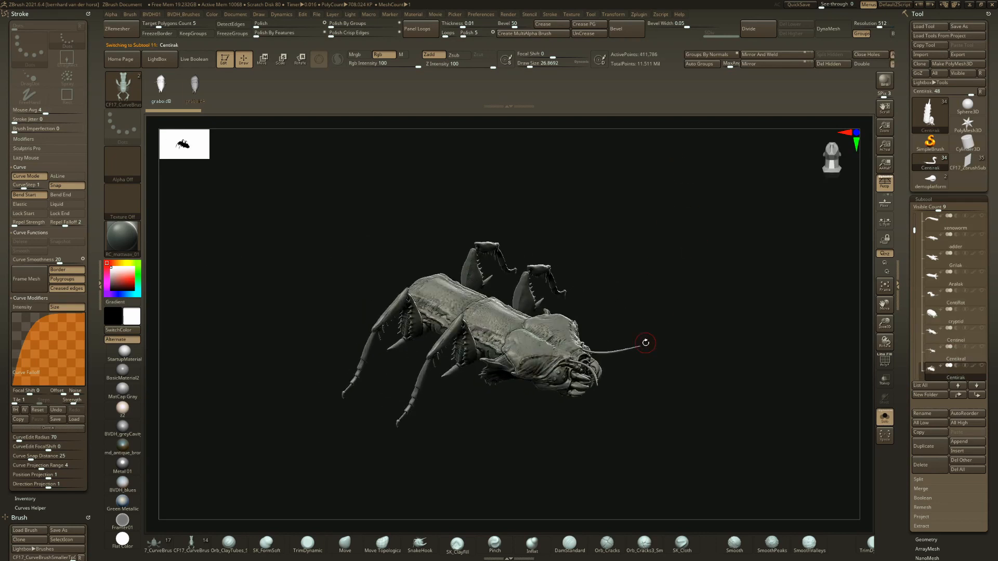
pyautogui.hotkey('alt', 'Down')
pyautogui.hotkey('alt', 'Down')
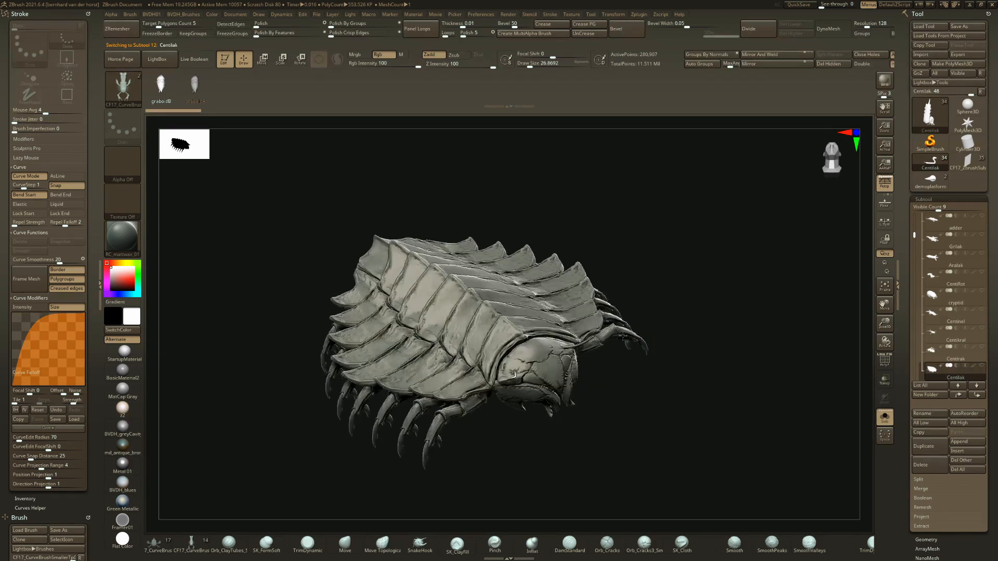
pyautogui.moveTo(579, 333); pyautogui.dragTo(598, 310)
pyautogui.hotkey('alt', 'Down')
pyautogui.hotkey('alt', 'Down')
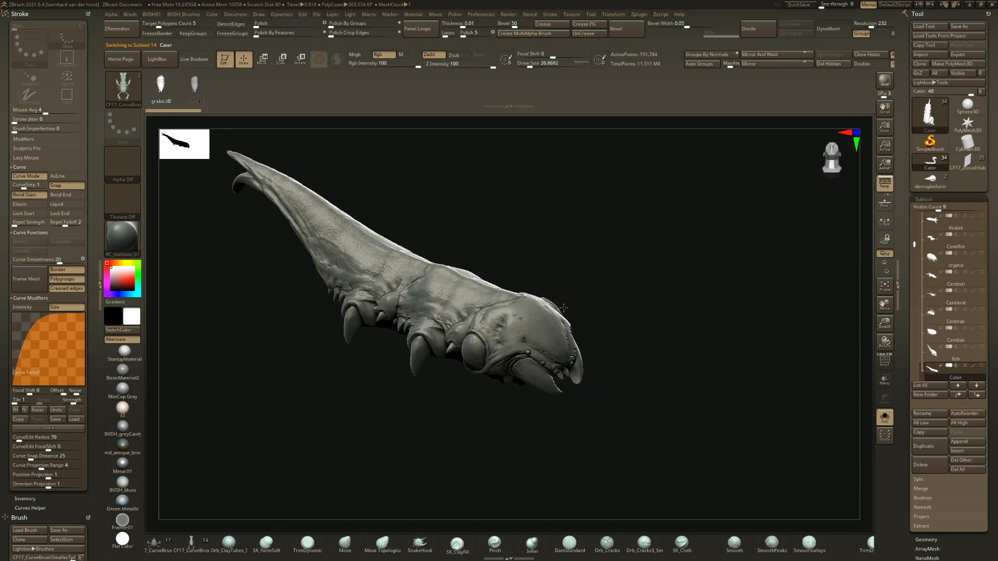
pyautogui.moveTo(566, 324); pyautogui.dragTo(574, 311)
# - Examine the first creatures of the SmallerTip folder, from cobrawyrm through surge to Twiggy
pyautogui.hotkey('alt', 'Down')
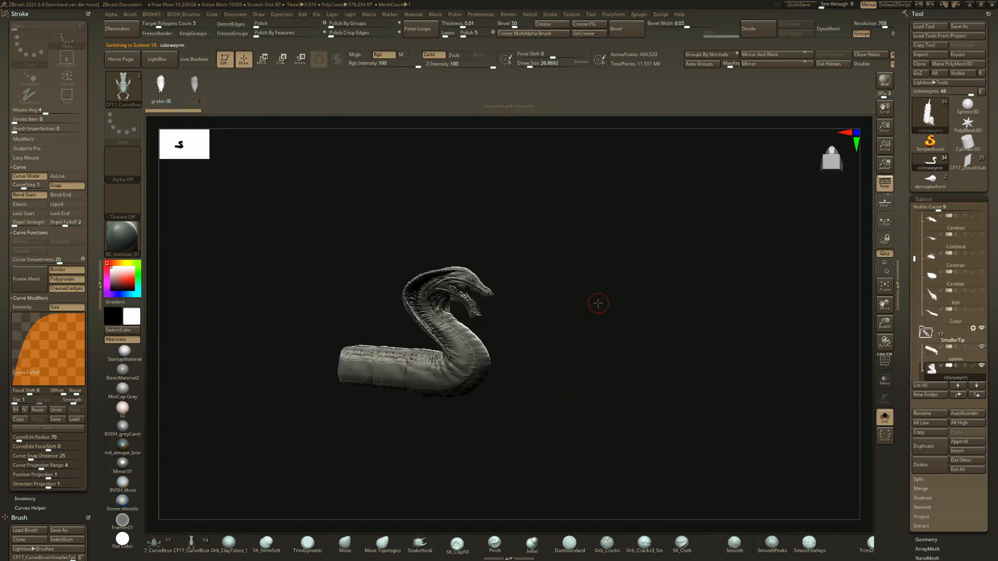
pyautogui.moveTo(599, 303)
pyautogui.mouseDown(button='right')
pyautogui.moveTo(549, 313)
pyautogui.moveTo(470, 301)
pyautogui.moveTo(524, 338)
pyautogui.mouseUp(button='right')
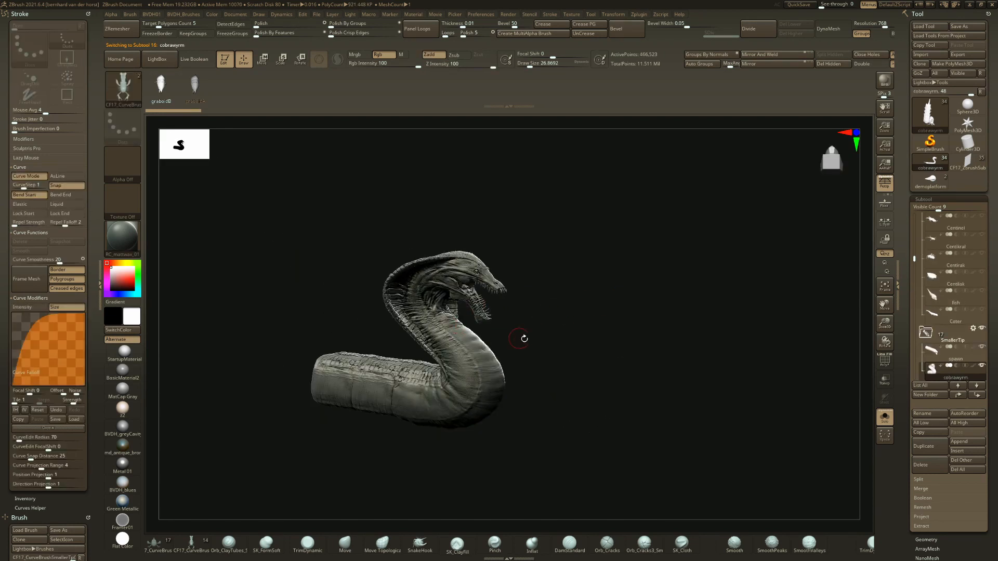
pyautogui.press('Down')
pyautogui.press('Down')
pyautogui.hotkey('alt', 'Down')
pyautogui.hotkey('alt', 'Down')
pyautogui.hotkey('alt', 'Down')
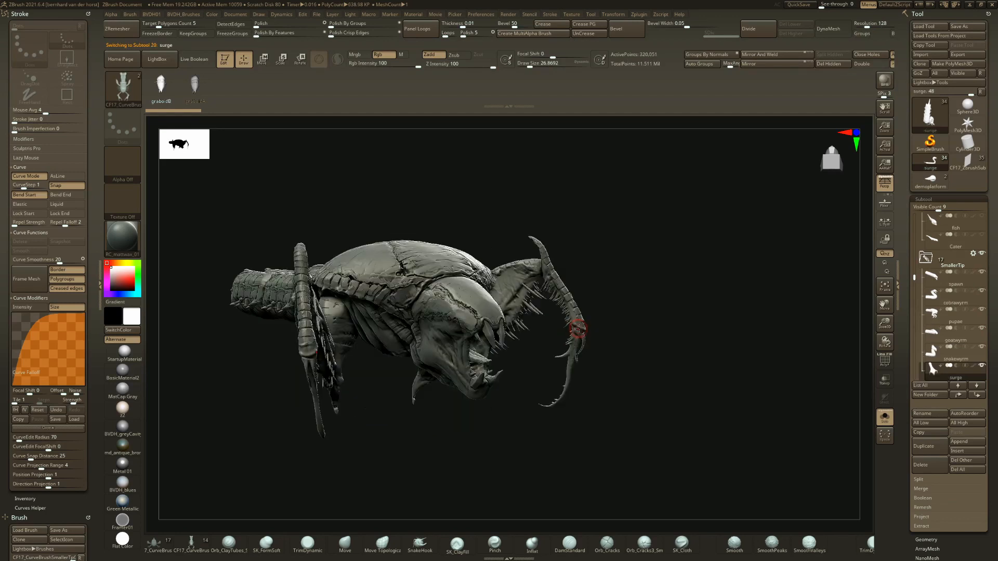
pyautogui.hotkey('alt', 'Down')
pyautogui.hotkey('alt', 'Down')
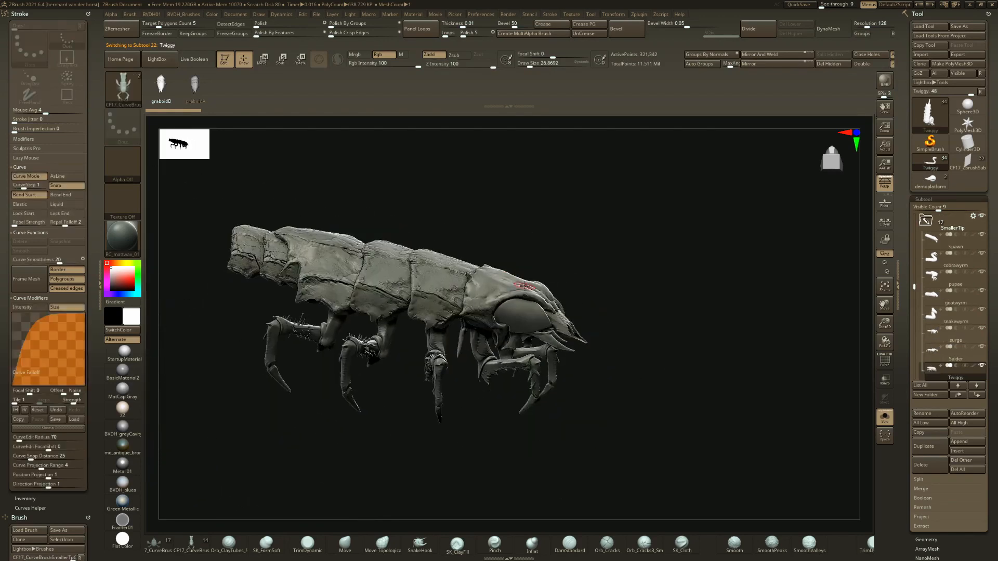
# - Examine the remaining SmallerTip creatures, including Scorpio and screamer, and continue to graboidB in the SmallerTipAlt folder
pyautogui.hotkey('alt', 'Down')
pyautogui.hotkey('alt', 'Down')
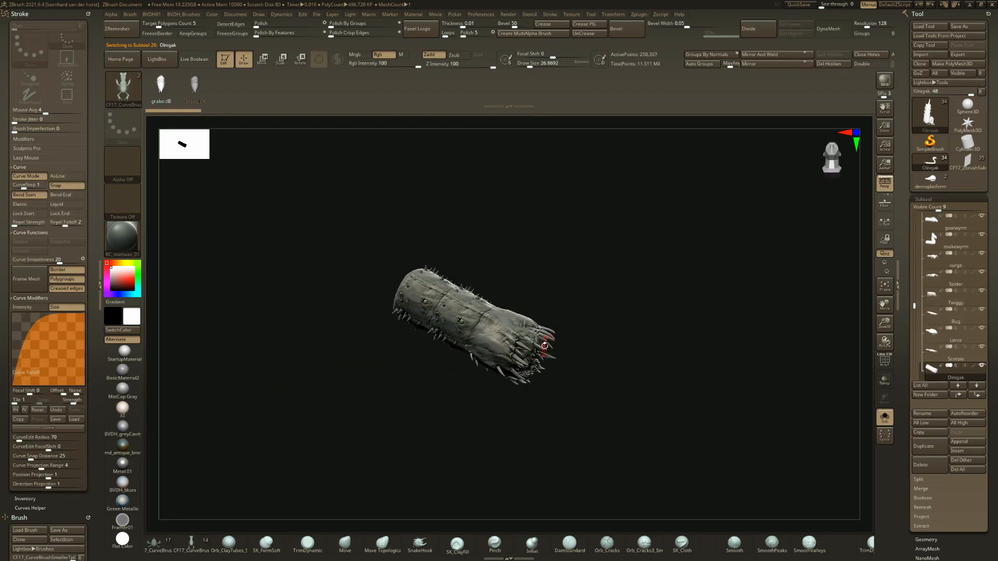
pyautogui.hotkey('alt', 'Up')
pyautogui.hotkey('alt', 'Up')
pyautogui.hotkey('alt', 'Down')
pyautogui.hotkey('alt', 'Down')
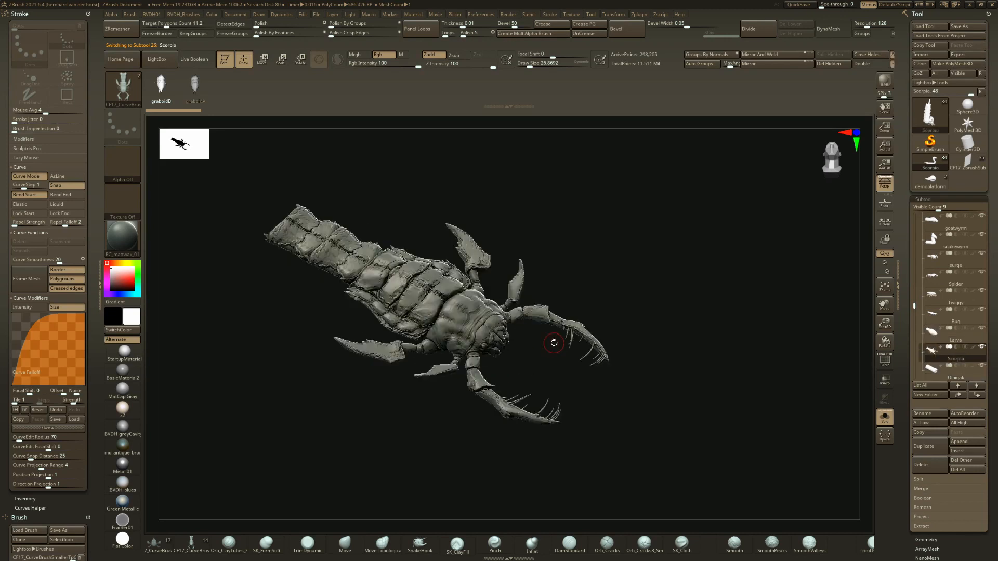
pyautogui.hotkey('alt', 'Down')
pyautogui.hotkey('alt', 'Down')
pyautogui.hotkey('alt', 'Down')
pyautogui.hotkey('alt', 'Down')
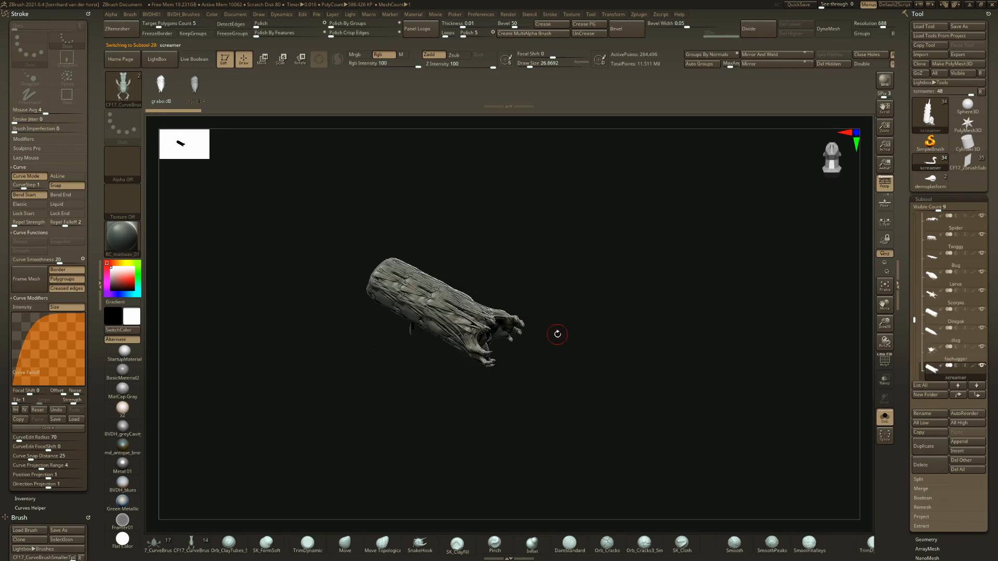
pyautogui.hotkey('alt', 'Down')
pyautogui.hotkey('alt', 'Down')
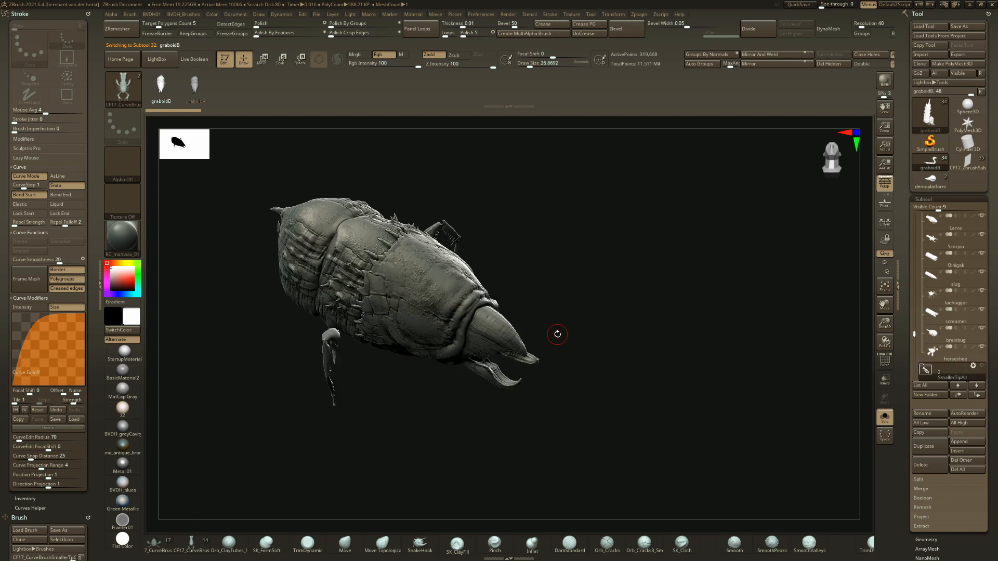
# - Select the Scorpio2 subtool and display its polygroups from above
pyautogui.hotkey('alt', 'Down')
pyautogui.moveTo(557, 336); pyautogui.dragTo(494, 277)
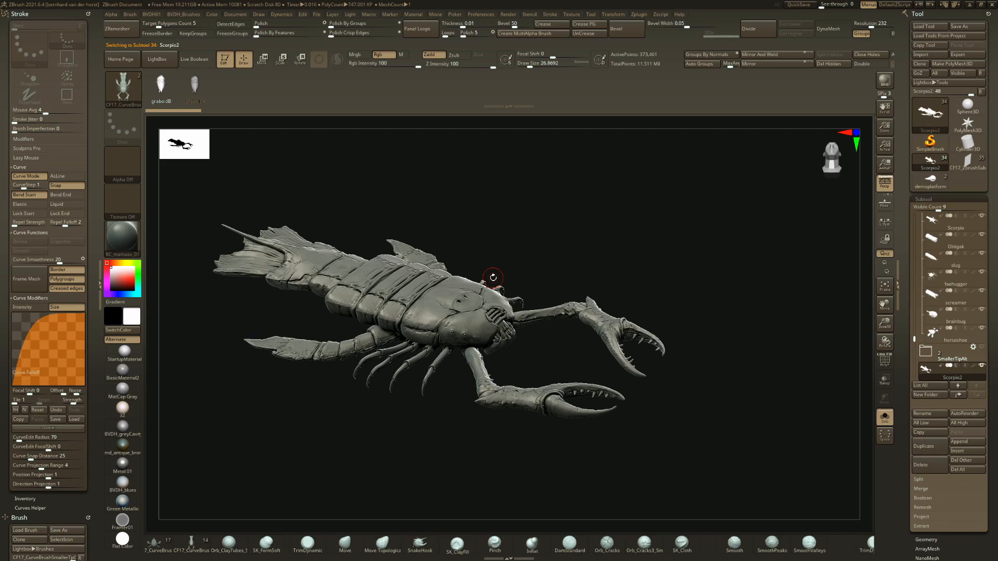
pyautogui.keyDown('ctrl'); pyautogui.click(494, 278); pyautogui.keyUp('ctrl')
pyautogui.moveTo(537, 278); pyautogui.dragTo(402, 272)
pyautogui.keyDown('ctrl'); pyautogui.moveTo(402, 272); pyautogui.dragTo(413, 289, button='right'); pyautogui.keyUp('ctrl')
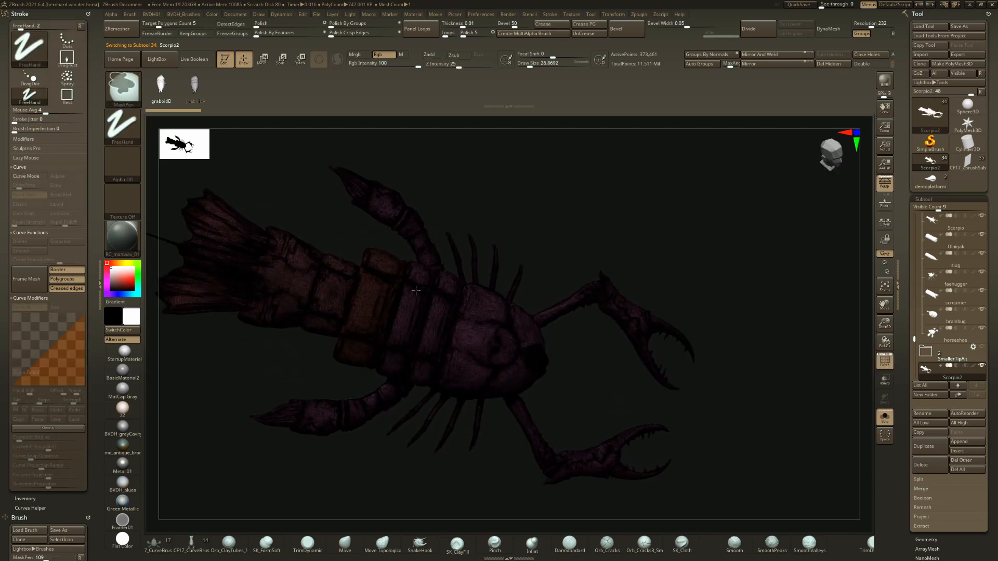
# - Isolate Scorpio2's front polygroup by hiding the tail and middle sections, and restore full visibility
pyautogui.keyDown('ctrl'); pyautogui.keyDown('shift'); pyautogui.click(309, 292); pyautogui.keyUp('shift'); pyautogui.keyUp('ctrl')
pyautogui.keyDown('ctrl'); pyautogui.keyDown('shift'); pyautogui.click(310, 293); pyautogui.keyUp('shift'); pyautogui.keyUp('ctrl')
pyautogui.keyDown('ctrl'); pyautogui.keyDown('shift'); pyautogui.click(386, 327); pyautogui.keyUp('shift'); pyautogui.keyUp('ctrl')
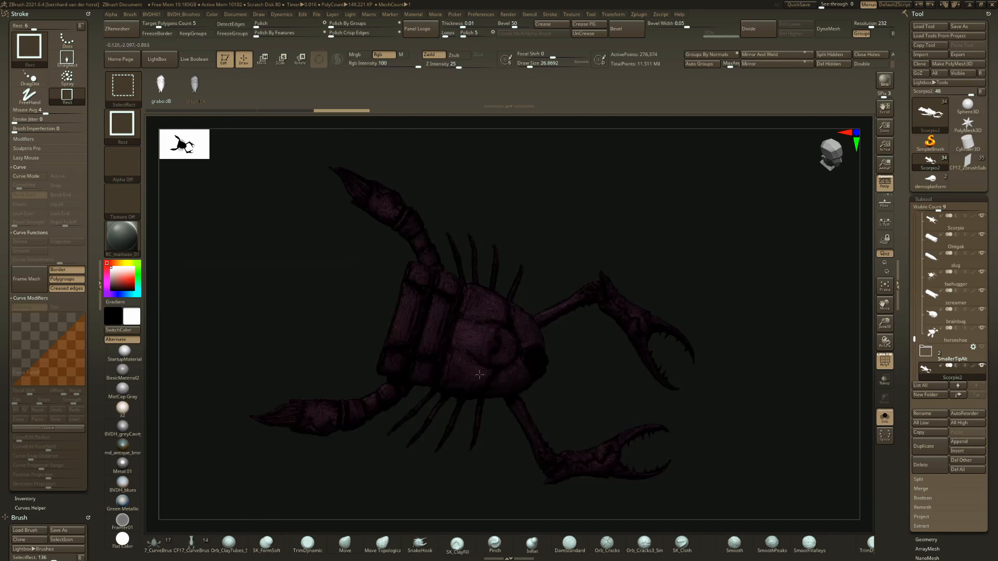
pyautogui.keyDown('ctrl'); pyautogui.keyDown('shift'); pyautogui.click(479, 375); pyautogui.keyUp('shift'); pyautogui.keyUp('ctrl')
pyautogui.keyDown('ctrl'); pyautogui.keyDown('shift'); pyautogui.moveTo(698, 373); pyautogui.dragTo(772, 264); pyautogui.keyUp('shift'); pyautogui.keyUp('ctrl')
pyautogui.keyDown('ctrl'); pyautogui.keyDown('shift'); pyautogui.click(699, 253); pyautogui.keyUp('shift'); pyautogui.keyUp('ctrl')
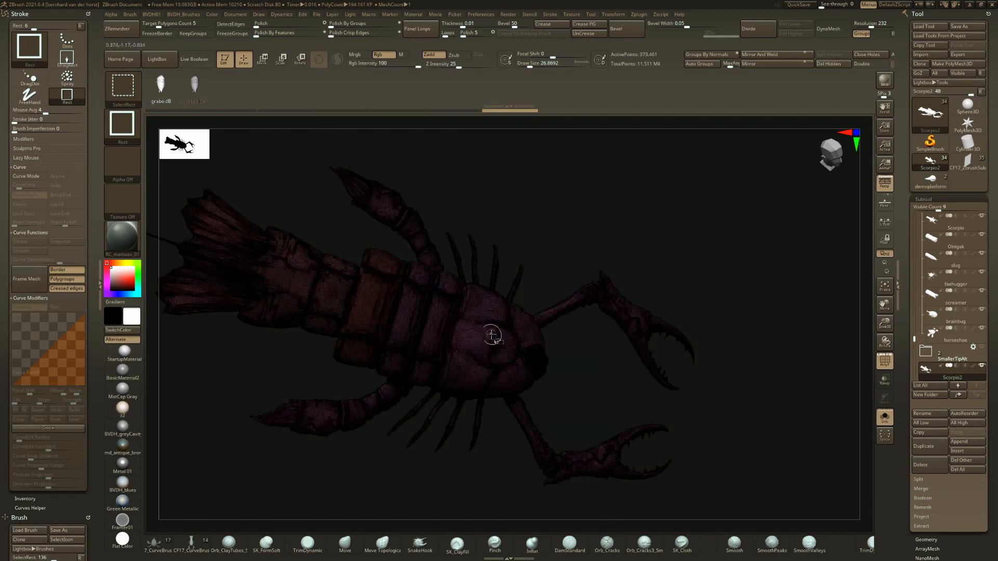
# - Turn off the polygroup display on Scorpio2 and view the whole creature at an angle
pyautogui.keyDown('ctrl'); pyautogui.moveTo(492, 336); pyautogui.dragTo(479, 328, button='right'); pyautogui.keyUp('ctrl')
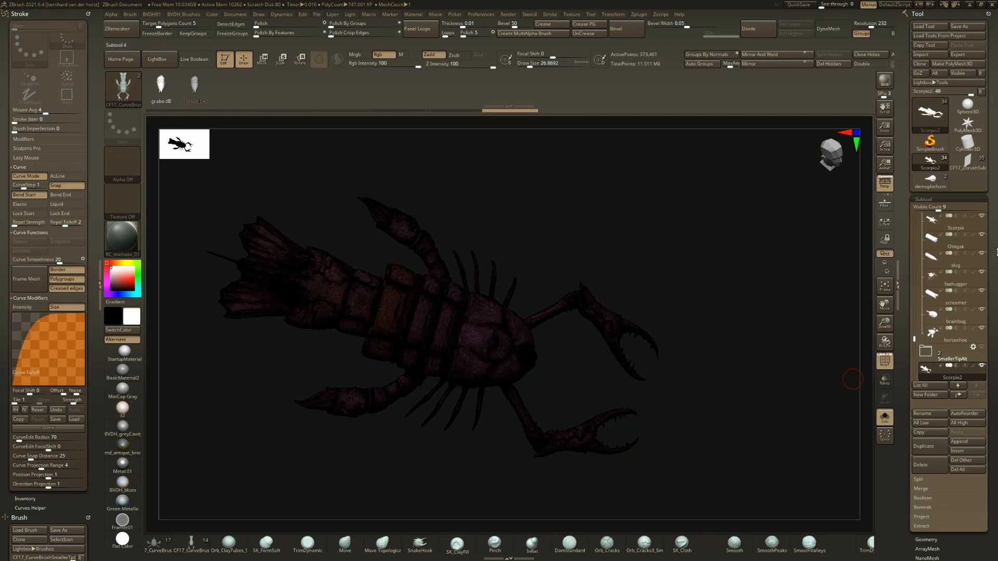
pyautogui.moveTo(617, 401)
pyautogui.mouseDown(button='right')
pyautogui.moveTo(530, 364)
pyautogui.moveTo(500, 388)
pyautogui.moveTo(508, 368)
pyautogui.moveTo(497, 441)
pyautogui.moveTo(560, 404)
pyautogui.moveTo(563, 427)
pyautogui.mouseUp(button='right')
pyautogui.hotkey('shift', 'f')
pyautogui.hotkey('shift', 'f')
pyautogui.hotkey('shift', 'f')
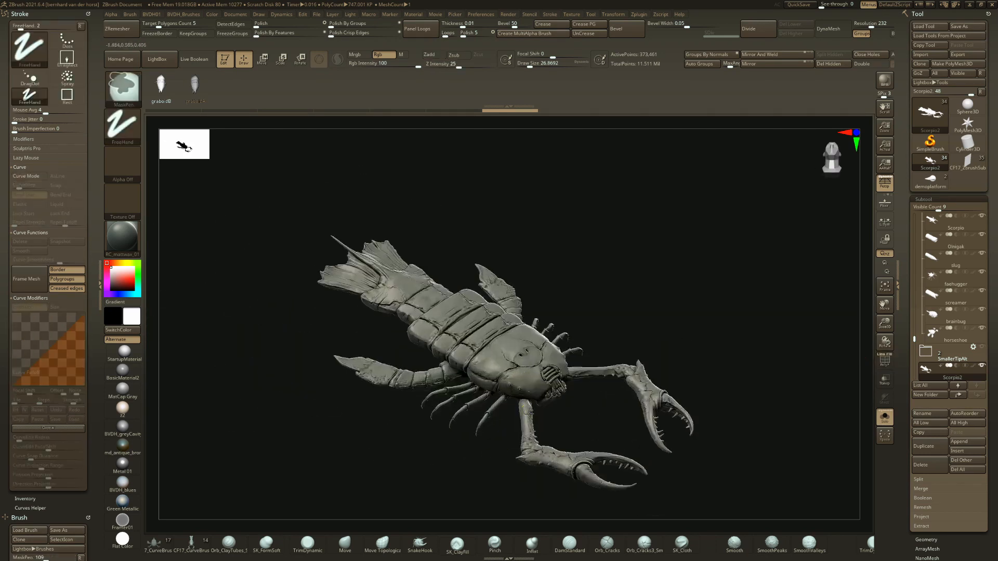
# - Switch to the CF17_ZbrushSubtools tool and select its BobbitWorm subtool
pyautogui.moveTo(921, 180)
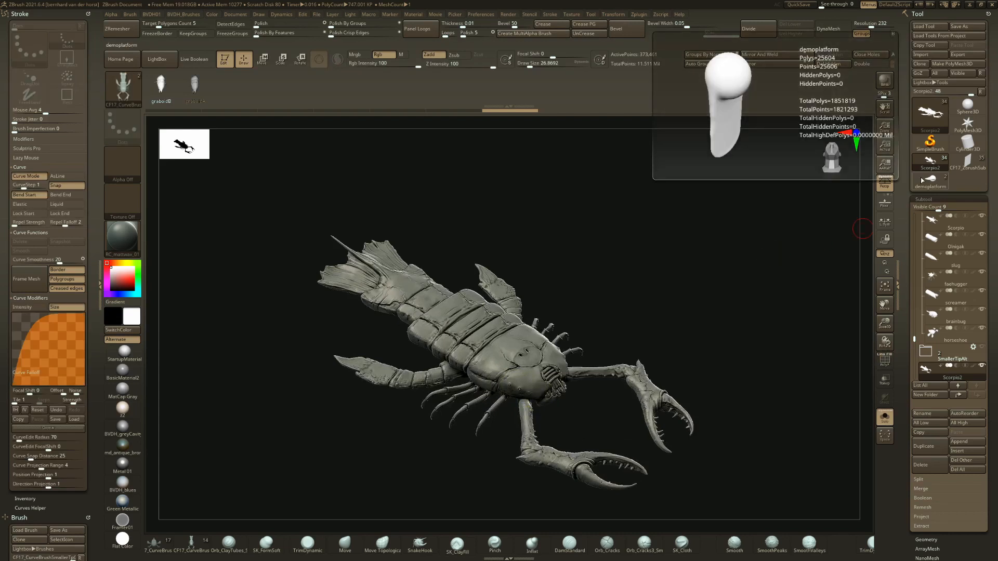
pyautogui.click(968, 160)
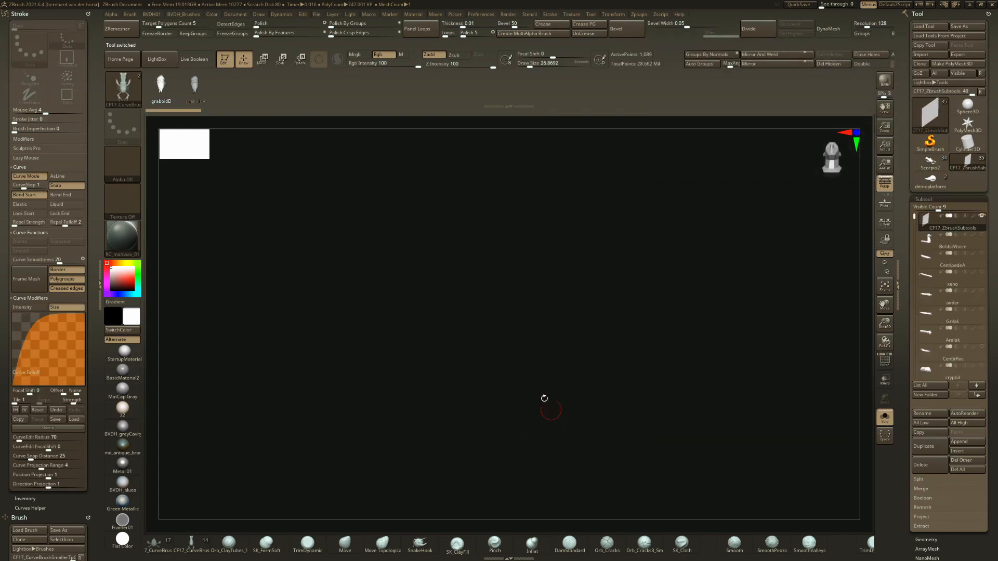
pyautogui.moveTo(519, 321); pyautogui.dragTo(603, 376)
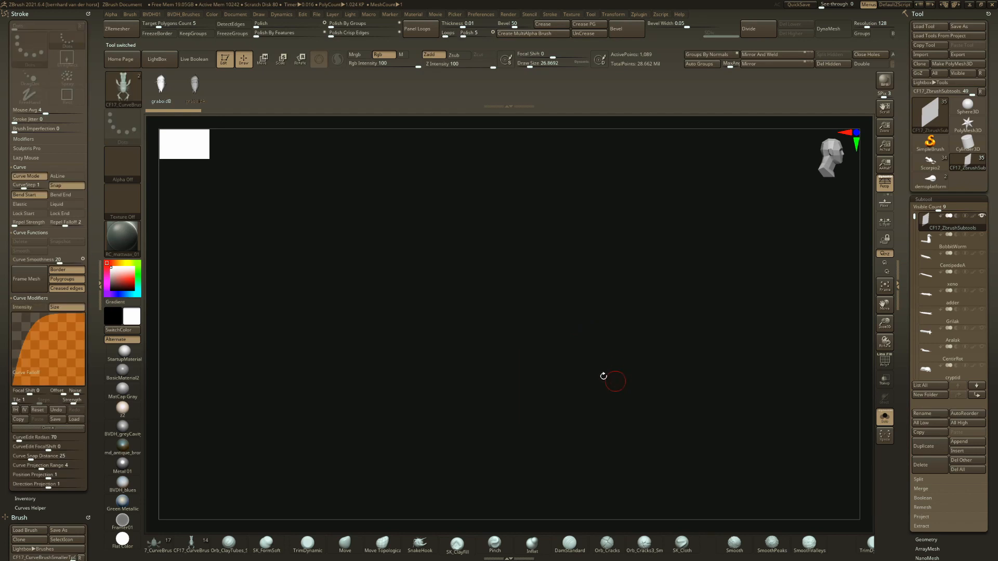
pyautogui.click(928, 243)
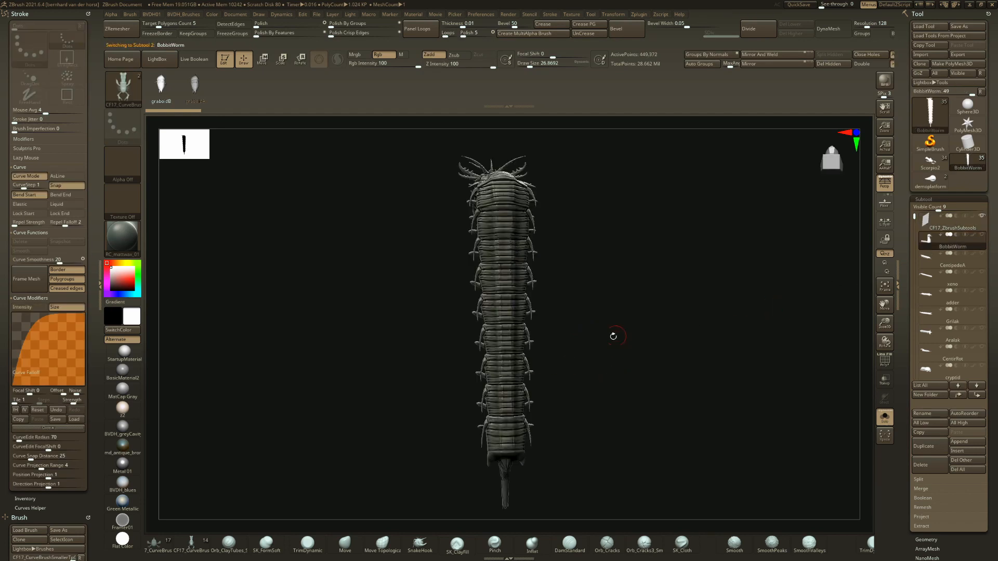
# - Bend BobbitWorm's front end up into an S-shaped raised neck with the Move brush at a draw size of about 197
pyautogui.moveTo(613, 335); pyautogui.dragTo(565, 309)
pyautogui.moveTo(567, 310)
pyautogui.keyDown('ctrl'); pyautogui.mouseDown(button='right')
pyautogui.moveTo(515, 403)
pyautogui.moveTo(517, 232)
pyautogui.moveTo(520, 333)
pyautogui.mouseUp(button='right'); pyautogui.keyUp('ctrl')
pyautogui.press('b')
pyautogui.press('m')
pyautogui.press('v')
pyautogui.press('space')
pyautogui.moveTo(551, 316); pyautogui.dragTo(568, 316)
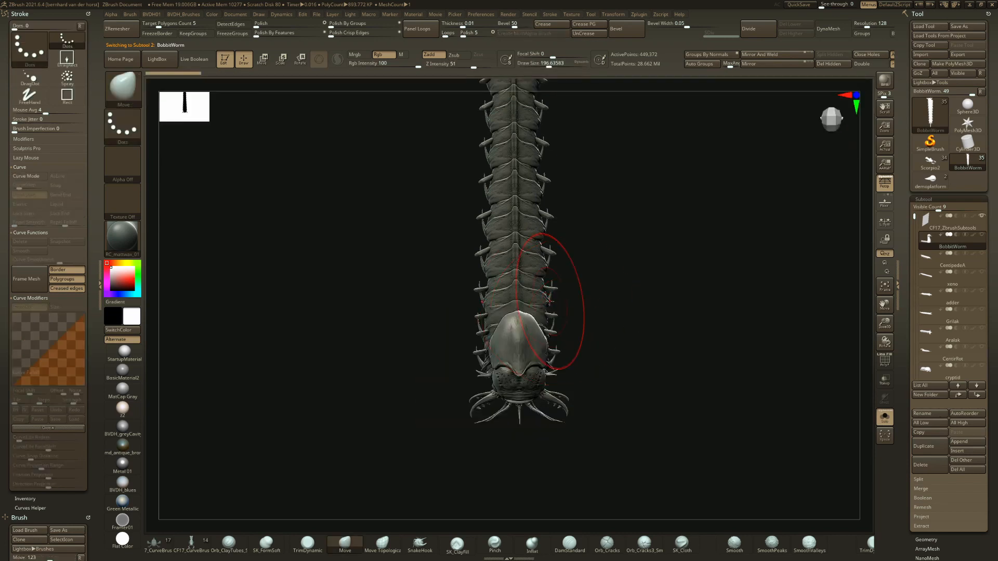
pyautogui.moveTo(543, 242); pyautogui.dragTo(560, 359, button='right')
pyautogui.keyDown('ctrl'); pyautogui.moveTo(560, 358); pyautogui.dragTo(627, 328, button='right'); pyautogui.keyUp('ctrl')
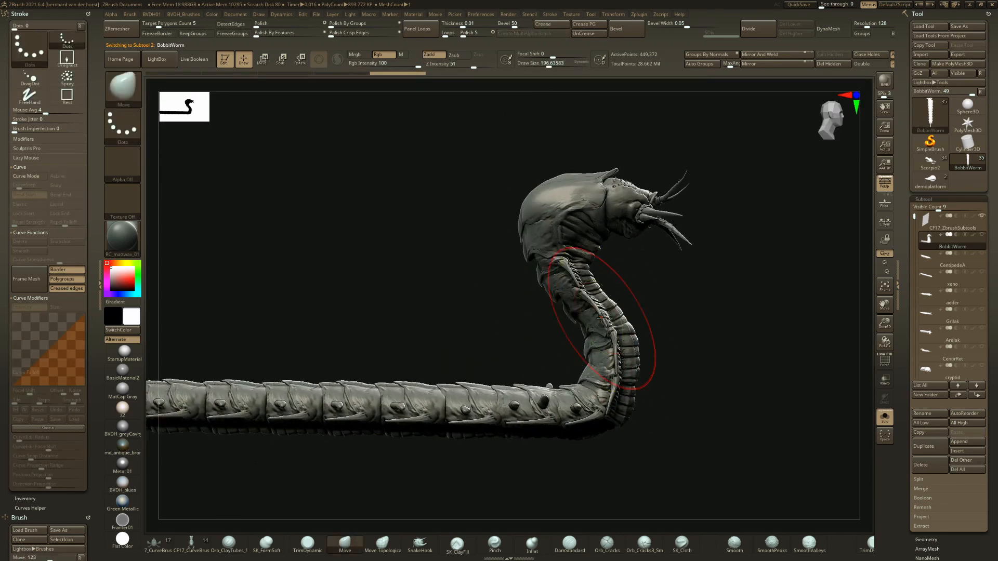
pyautogui.moveTo(656, 382)
pyautogui.keyDown('alt'); pyautogui.mouseDown(button='right')
pyautogui.moveTo(699, 359)
pyautogui.moveTo(670, 346)
pyautogui.mouseUp(button='right'); pyautogui.keyUp('alt')
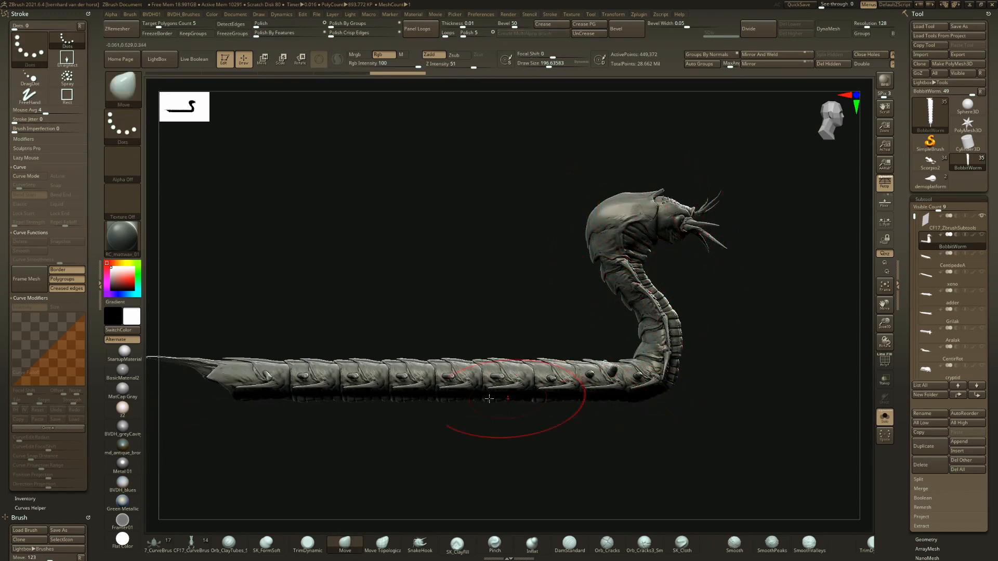
# - View the raised BobbitWorm from the front, and display the floor grid beneath it before hiding the grid again
pyautogui.moveTo(231, 397); pyautogui.dragTo(541, 338, button='right')
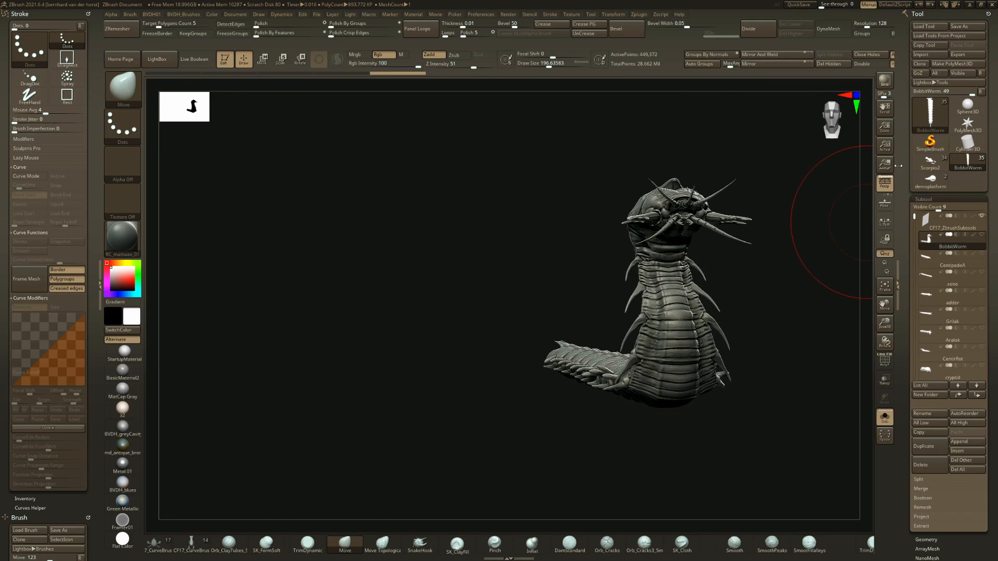
pyautogui.click(881, 208)
pyautogui.keyDown('alt'); pyautogui.moveTo(598, 308); pyautogui.dragTo(486, 316, button='right'); pyautogui.keyUp('alt')
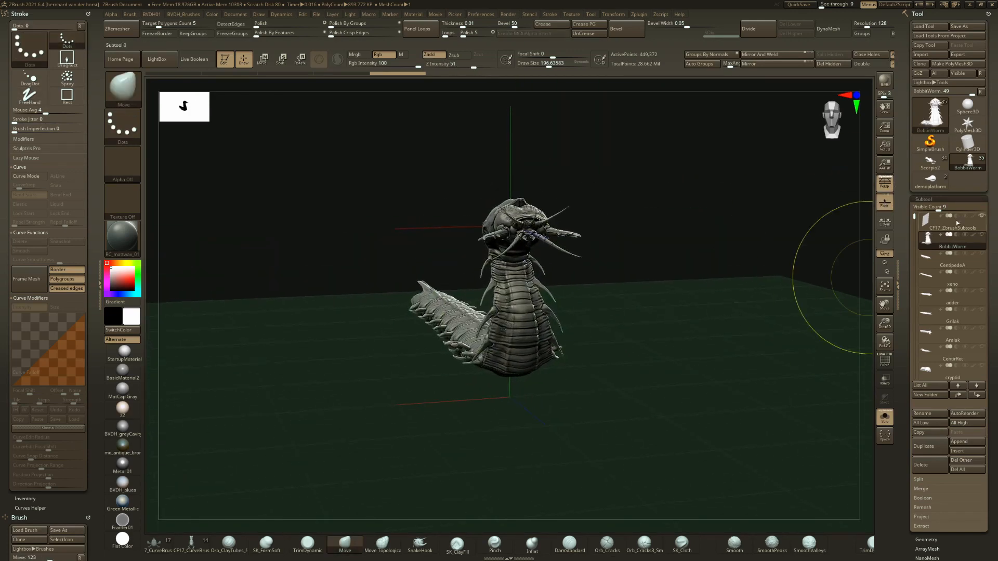
pyautogui.click(886, 202)
# - Browse the CentipedeA, xeno, adder and Grilak subtools one after another and continue to Aralak
pyautogui.keyDown('ctrl'); pyautogui.moveTo(791, 227); pyautogui.dragTo(575, 407, button='right'); pyautogui.keyUp('ctrl')
pyautogui.press('Down')
pyautogui.moveTo(598, 366); pyautogui.dragTo(611, 381, button='right')
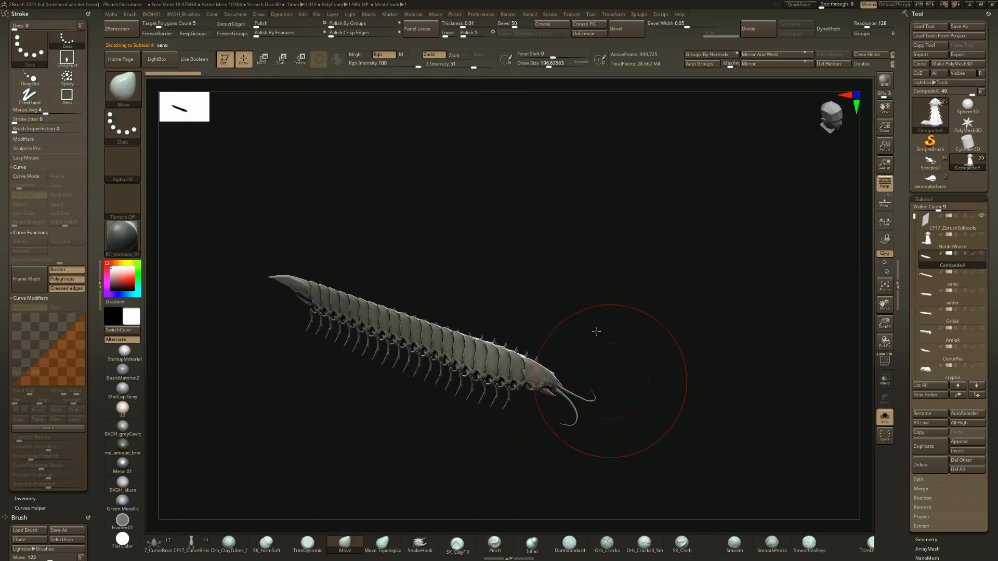
pyautogui.press('Down')
pyautogui.keyDown('ctrl'); pyautogui.moveTo(592, 341); pyautogui.dragTo(665, 351, button='right'); pyautogui.keyUp('ctrl')
pyautogui.press('Down')
pyautogui.moveTo(768, 323); pyautogui.dragTo(759, 325, button='right')
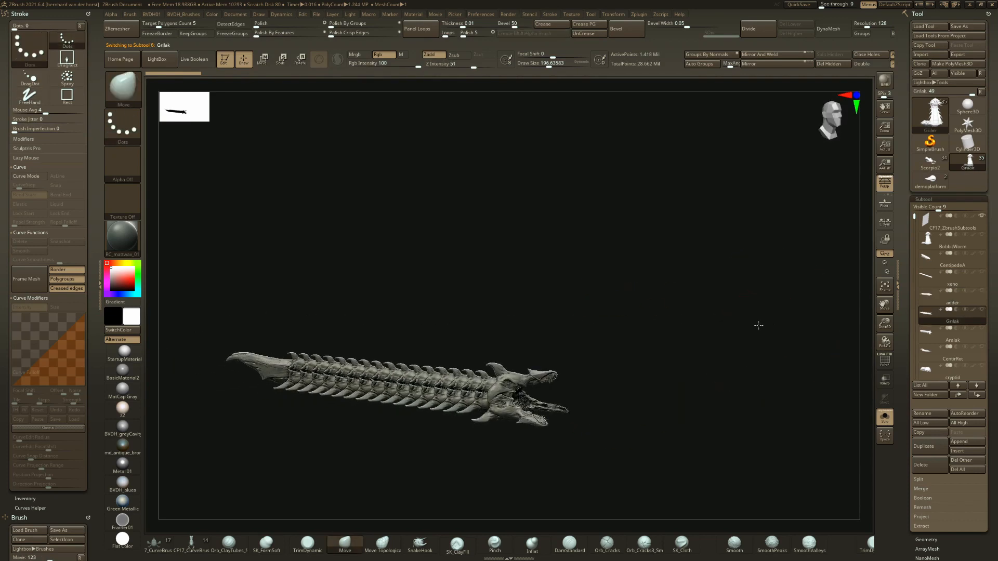
pyautogui.press('Down')
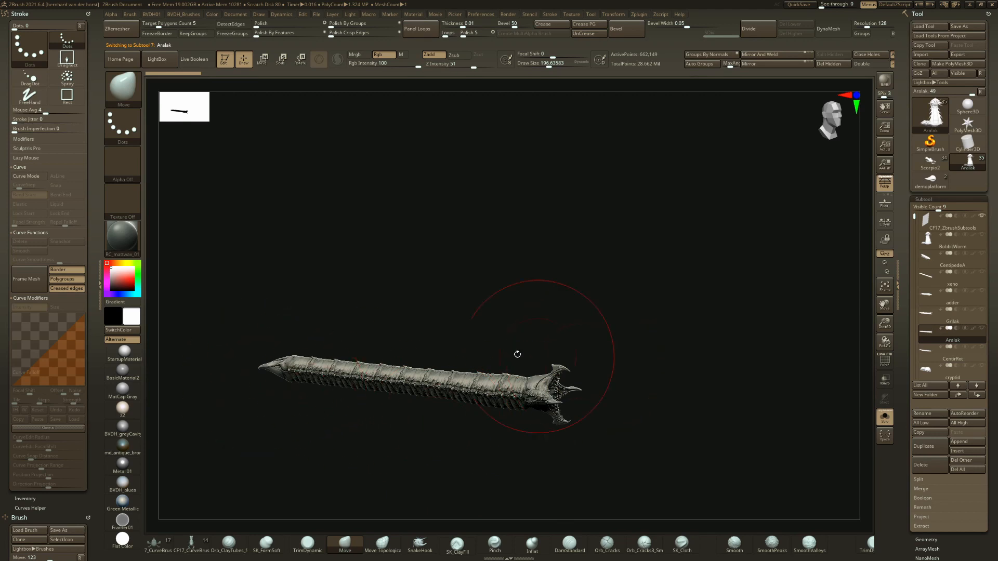
# - Try bending Aralak's body into a wave with the Move brush at a draw size of about 365, and undo the strokes
pyautogui.keyDown('shift'); pyautogui.moveTo(377, 381); pyautogui.dragTo(384, 379, button='right'); pyautogui.keyUp('shift')
pyautogui.press('space')
pyautogui.moveTo(382, 380)
pyautogui.mouseDown()
pyautogui.moveTo(395, 380)
pyautogui.moveTo(389, 409)
pyautogui.mouseUp()
pyautogui.moveTo(287, 392); pyautogui.dragTo(269, 358)
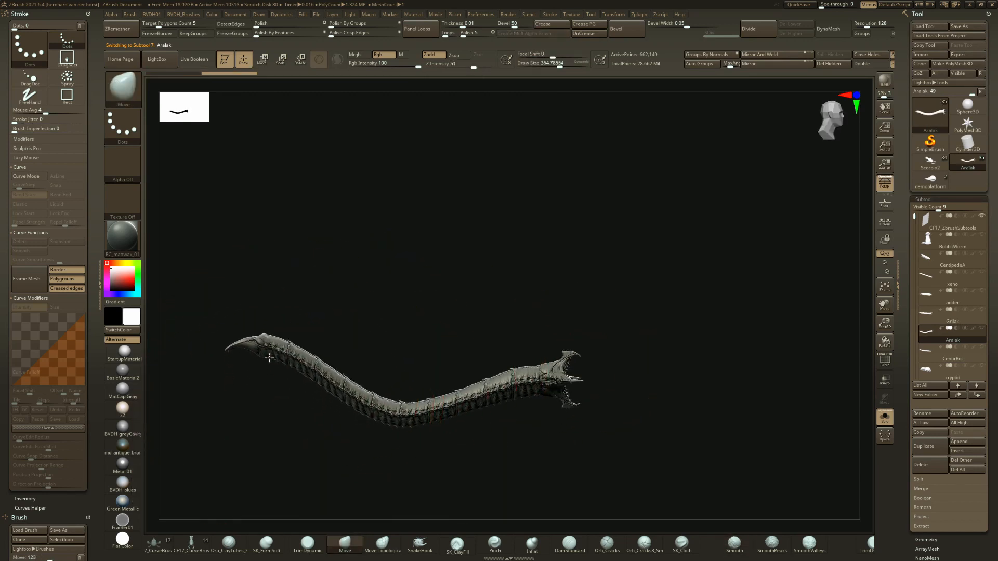
pyautogui.moveTo(603, 391); pyautogui.dragTo(459, 422)
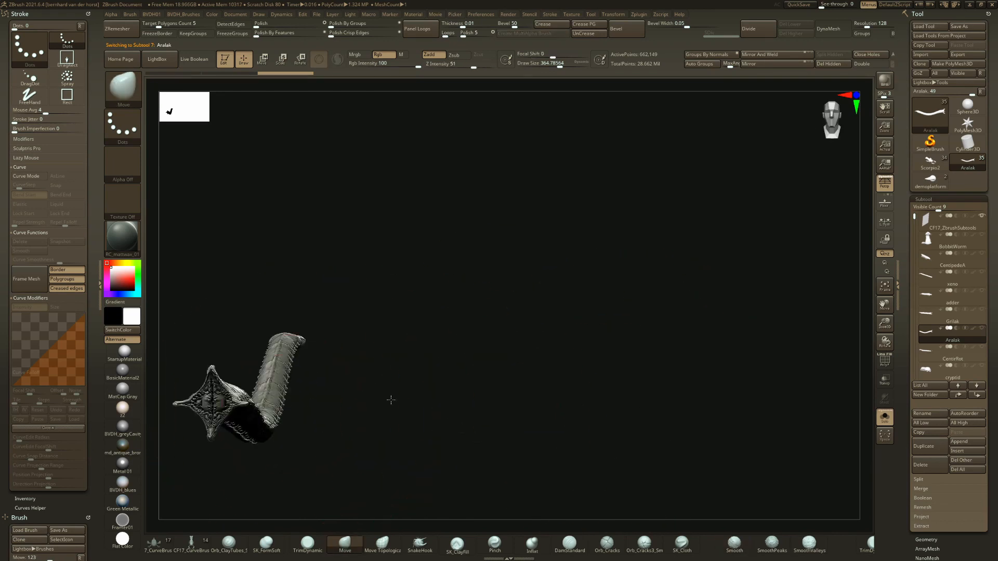
pyautogui.moveTo(391, 401)
pyautogui.keyDown('alt'); pyautogui.mouseDown()
pyautogui.moveTo(397, 388)
pyautogui.moveTo(487, 348)
pyautogui.moveTo(351, 387)
pyautogui.moveTo(375, 461)
pyautogui.moveTo(609, 412)
pyautogui.moveTo(585, 414)
pyautogui.mouseUp(); pyautogui.keyUp('alt')
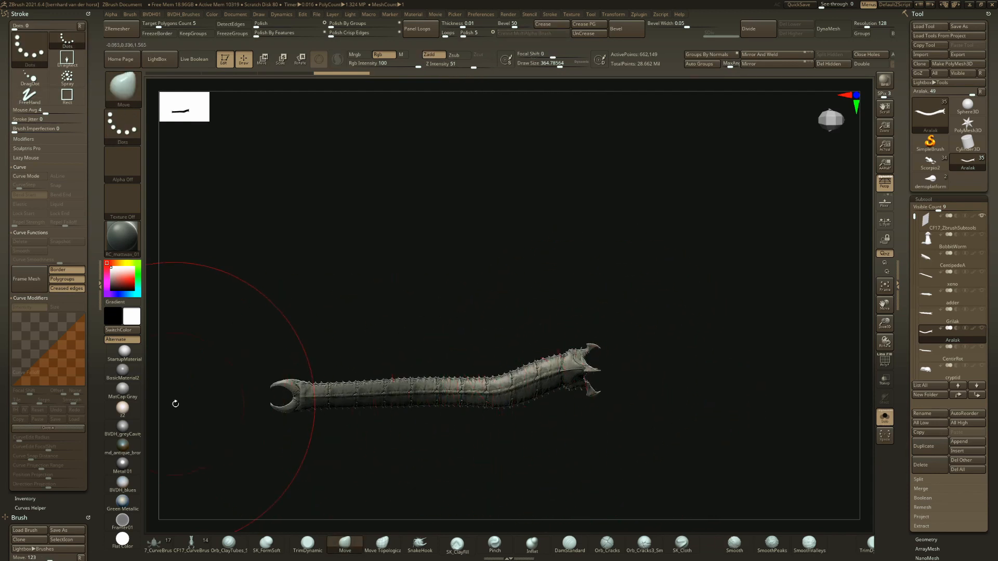
pyautogui.keyDown('shift'); pyautogui.moveTo(514, 397); pyautogui.dragTo(508, 299); pyautogui.keyUp('shift')
pyautogui.hotkey('ctrl', 'z')
pyautogui.hotkey('ctrl', 'z')
pyautogui.hotkey('ctrl', 'z')
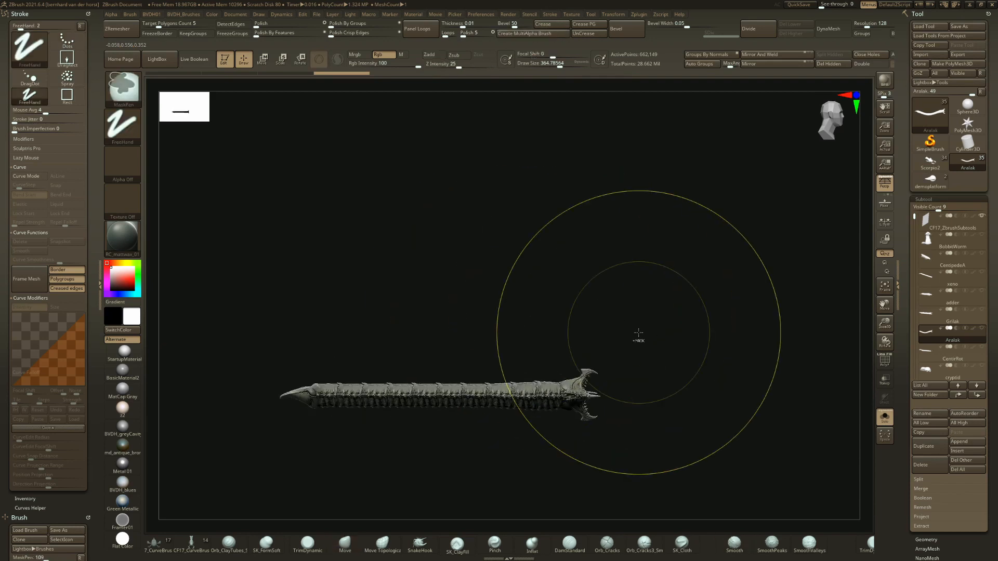
# - Examine Aralak's head and the creature following it at an angle, and continue to the cryptid subtool
pyautogui.moveTo(639, 331); pyautogui.dragTo(616, 338)
pyautogui.press('Down')
pyautogui.press('Up')
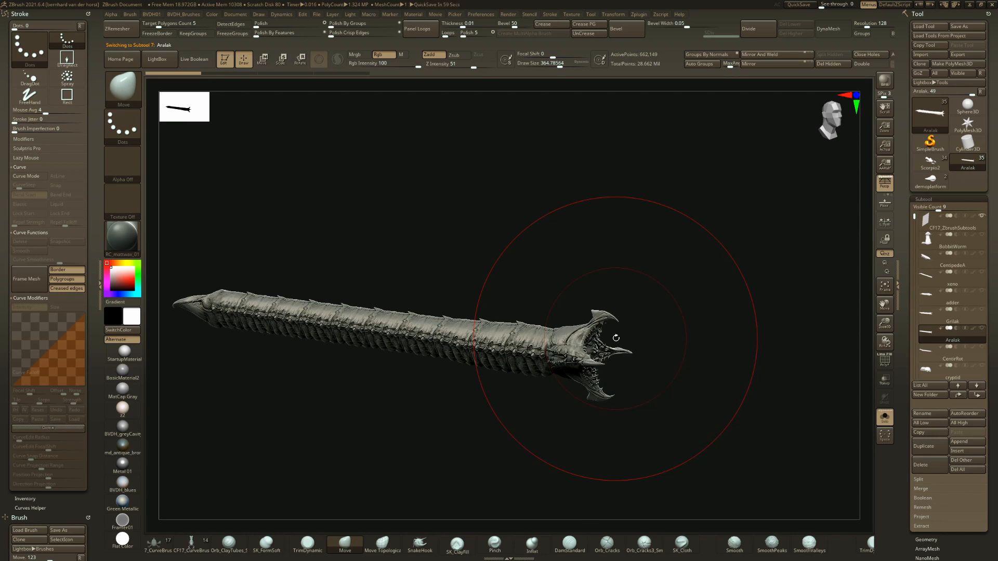
pyautogui.press('Down')
pyautogui.moveTo(615, 338); pyautogui.dragTo(602, 372)
pyautogui.keyDown('alt'); pyautogui.moveTo(590, 366); pyautogui.dragTo(559, 328, button='right'); pyautogui.keyUp('alt')
pyautogui.keyDown('ctrl'); pyautogui.moveTo(560, 328); pyautogui.dragTo(566, 359, button='right'); pyautogui.keyUp('ctrl')
pyautogui.moveTo(603, 398); pyautogui.dragTo(554, 411, button='right')
pyautogui.keyDown('ctrl'); pyautogui.moveTo(555, 411); pyautogui.dragTo(618, 398, button='right'); pyautogui.keyUp('ctrl')
pyautogui.moveTo(619, 398)
pyautogui.mouseDown(button='right')
pyautogui.moveTo(566, 477)
pyautogui.moveTo(559, 432)
pyautogui.moveTo(623, 409)
pyautogui.mouseUp(button='right')
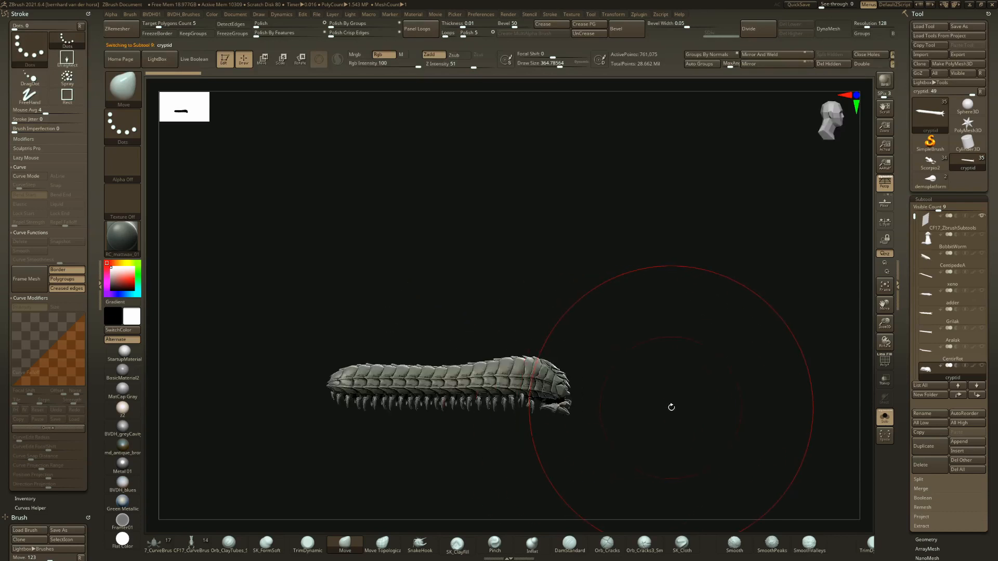
pyautogui.press('Down')
pyautogui.press('Up')
# - Display cryptid's polygroups in side view, isolate the middle body polygroup, and restore full visibility
pyautogui.keyDown('ctrl'); pyautogui.moveTo(330, 317); pyautogui.dragTo(425, 407, button='right'); pyautogui.keyUp('ctrl')
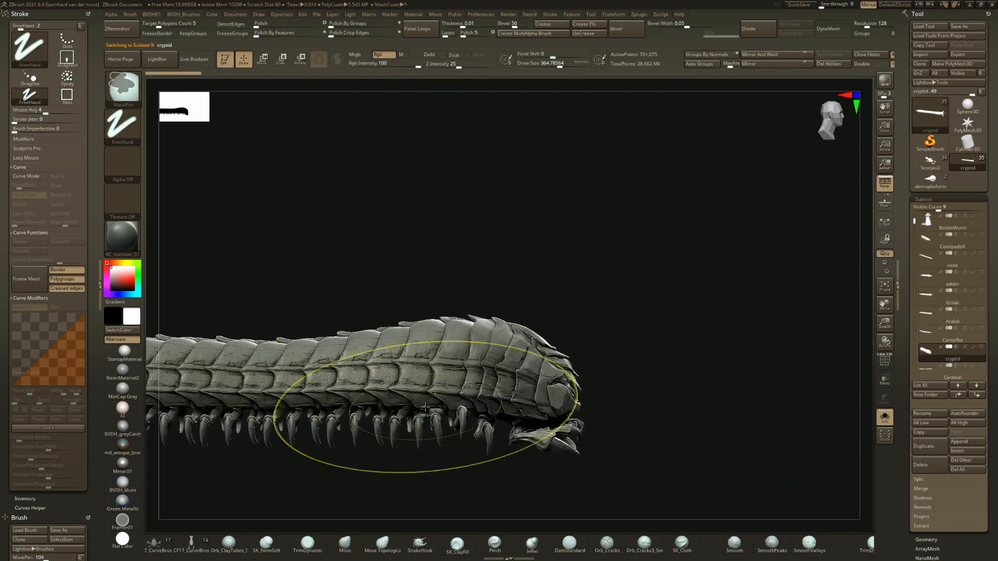
pyautogui.hotkey('shift', 'f')
pyautogui.keyDown('alt'); pyautogui.moveTo(259, 362); pyautogui.dragTo(411, 355, button='right'); pyautogui.keyUp('alt')
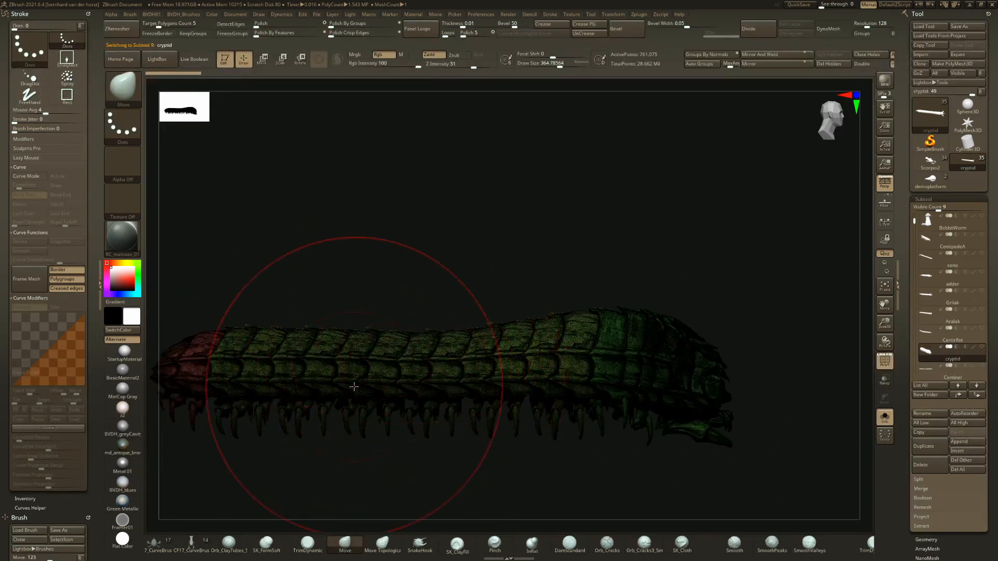
pyautogui.keyDown('ctrl'); pyautogui.moveTo(333, 375); pyautogui.dragTo(380, 363, button='right'); pyautogui.keyUp('ctrl')
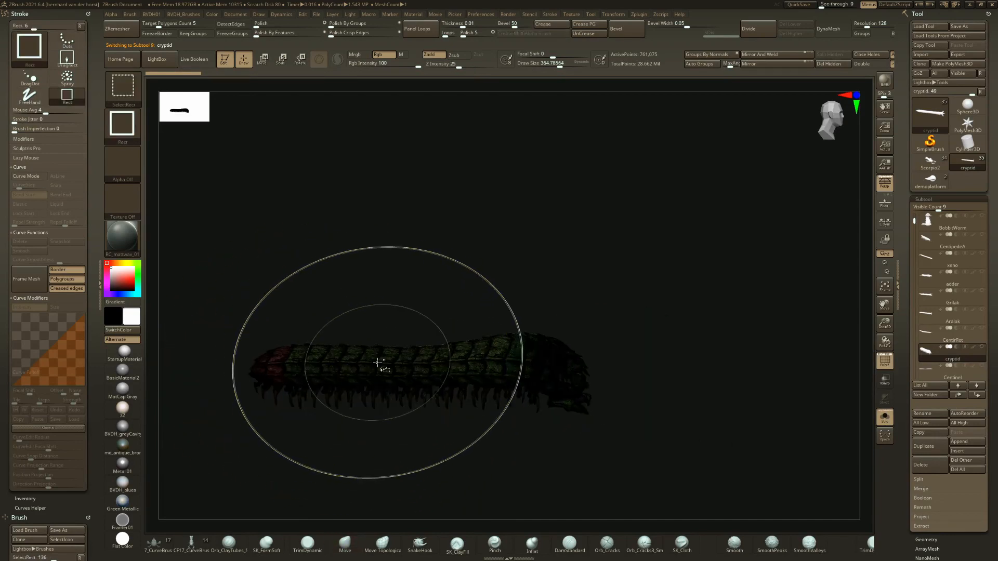
pyautogui.keyDown('ctrl'); pyautogui.keyDown('shift'); pyautogui.click(380, 363); pyautogui.keyUp('shift'); pyautogui.keyUp('ctrl')
pyautogui.keyDown('ctrl'); pyautogui.keyDown('shift'); pyautogui.click(606, 196); pyautogui.keyUp('shift'); pyautogui.keyUp('ctrl')
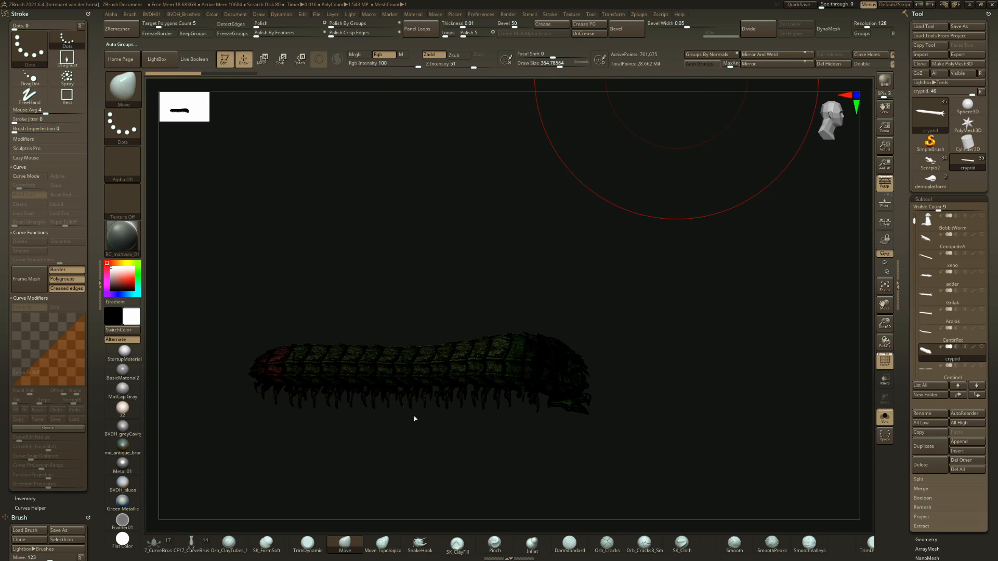
# - Regroup cryptid with Auto Groups, and test hiding individual middle body segments before undoing the hiding
pyautogui.keyDown('ctrl'); pyautogui.moveTo(430, 388); pyautogui.dragTo(414, 372, button='right'); pyautogui.keyUp('ctrl')
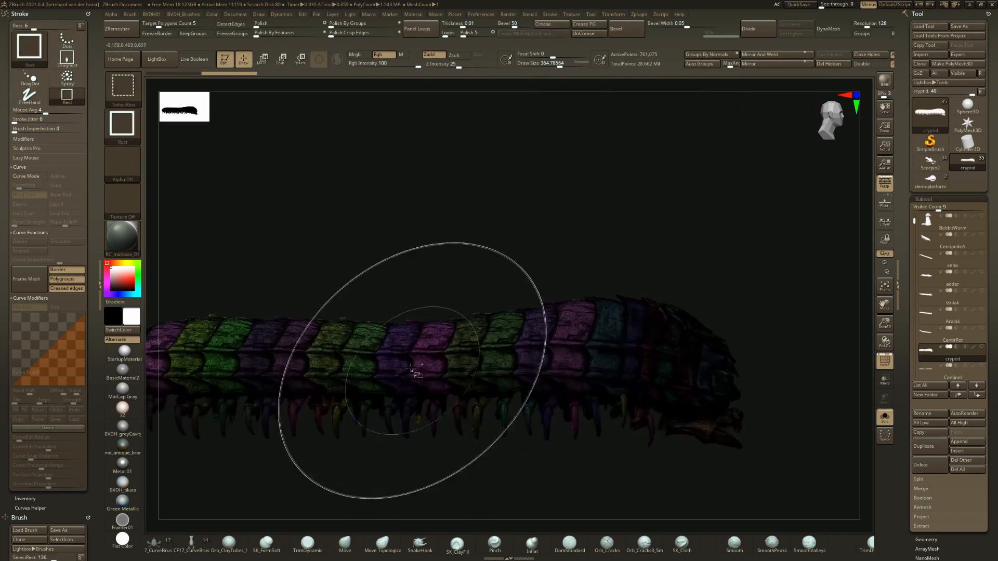
pyautogui.keyDown('ctrl'); pyautogui.keyDown('shift'); pyautogui.click(397, 345); pyautogui.keyUp('shift'); pyautogui.keyUp('ctrl')
pyautogui.keyDown('ctrl'); pyautogui.keyDown('shift'); pyautogui.click(379, 341); pyautogui.keyUp('shift'); pyautogui.keyUp('ctrl')
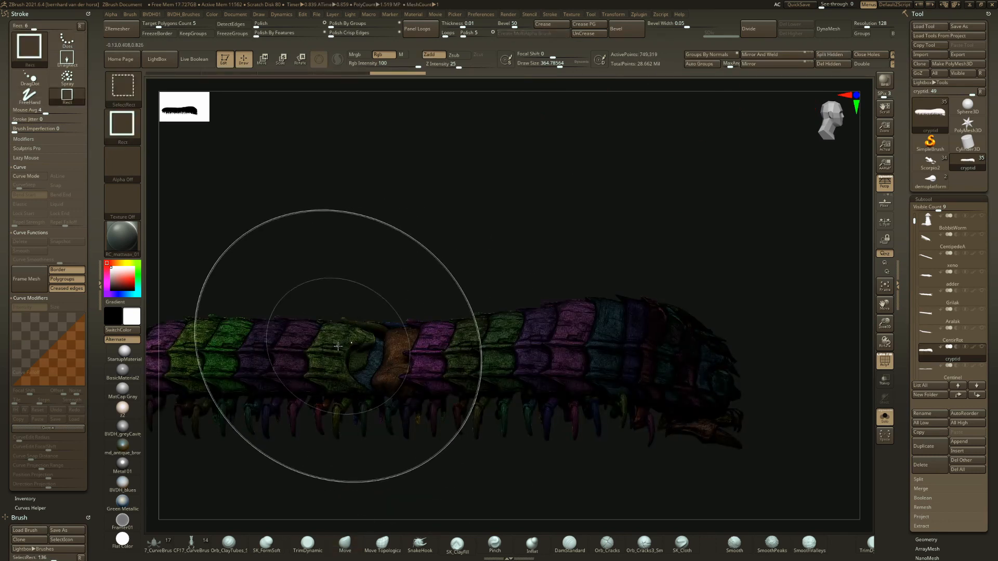
pyautogui.keyDown('ctrl'); pyautogui.moveTo(446, 398); pyautogui.dragTo(459, 413, button='right'); pyautogui.keyUp('ctrl')
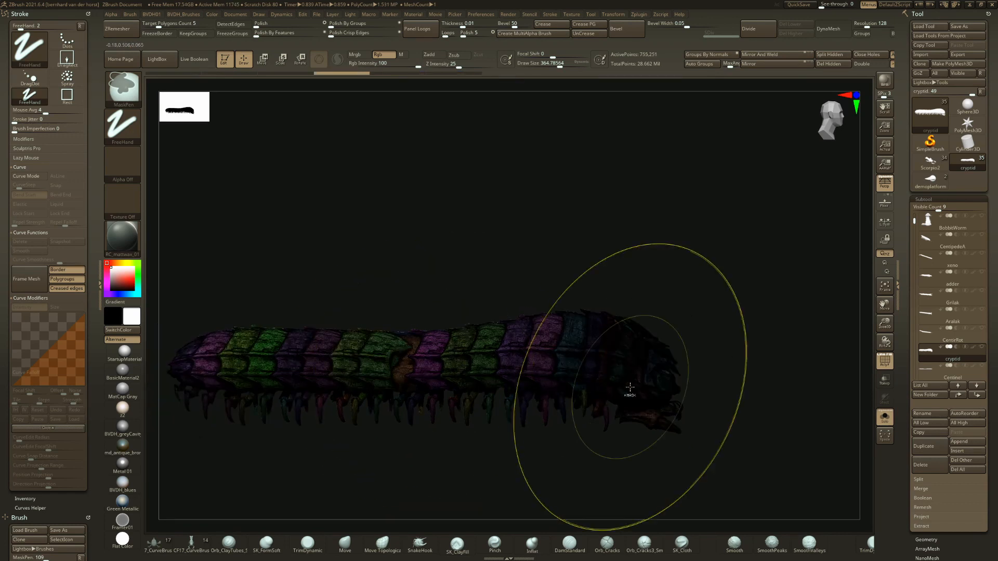
pyautogui.hotkey('ctrl', 'z')
pyautogui.hotkey('ctrl', 'z')
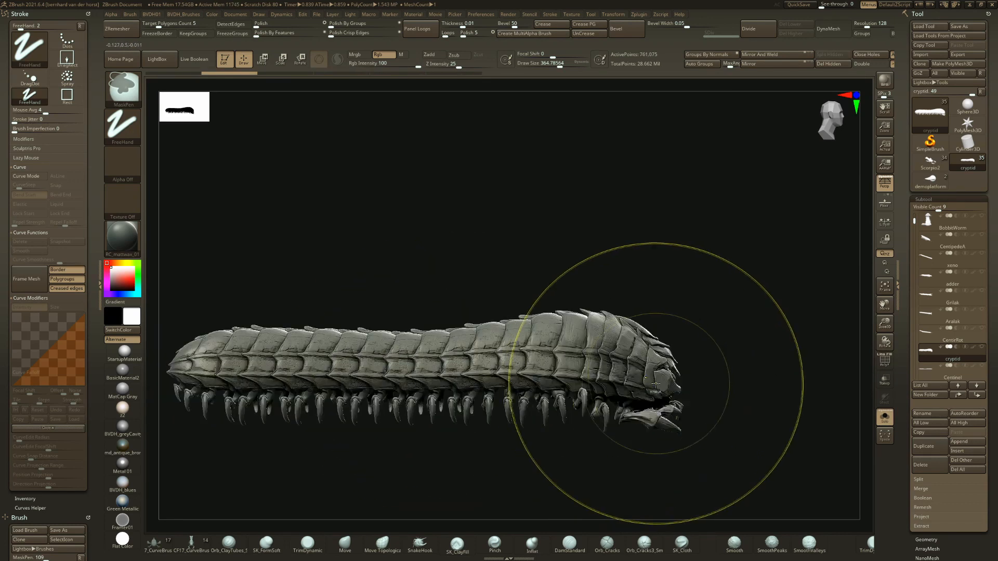
# - View cryptid at an angle and browse through Centinel and CentiRak to the Centilak subtool
pyautogui.keyDown('alt'); pyautogui.click(542, 393); pyautogui.keyUp('alt')
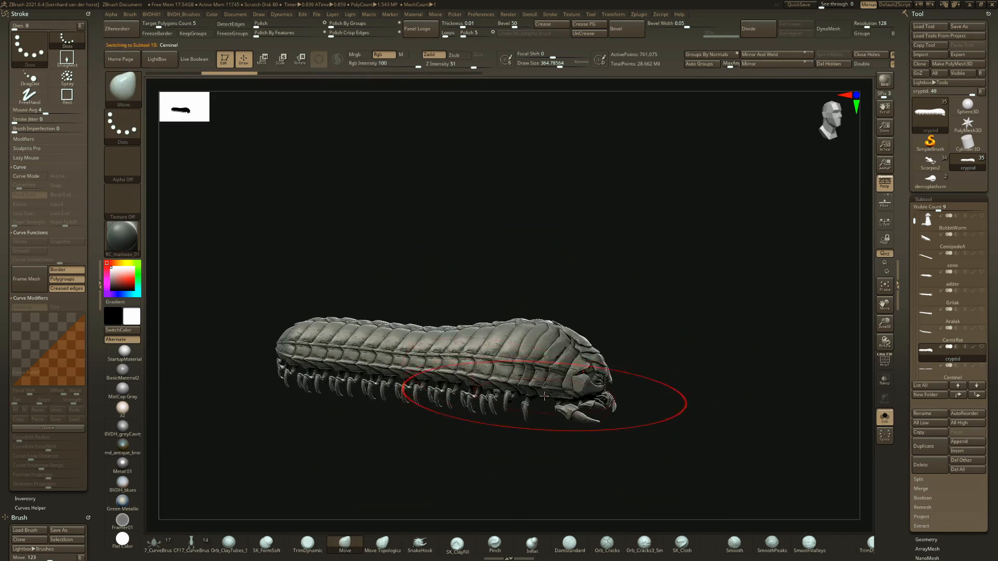
pyautogui.moveTo(575, 415); pyautogui.dragTo(582, 458)
pyautogui.press('Down')
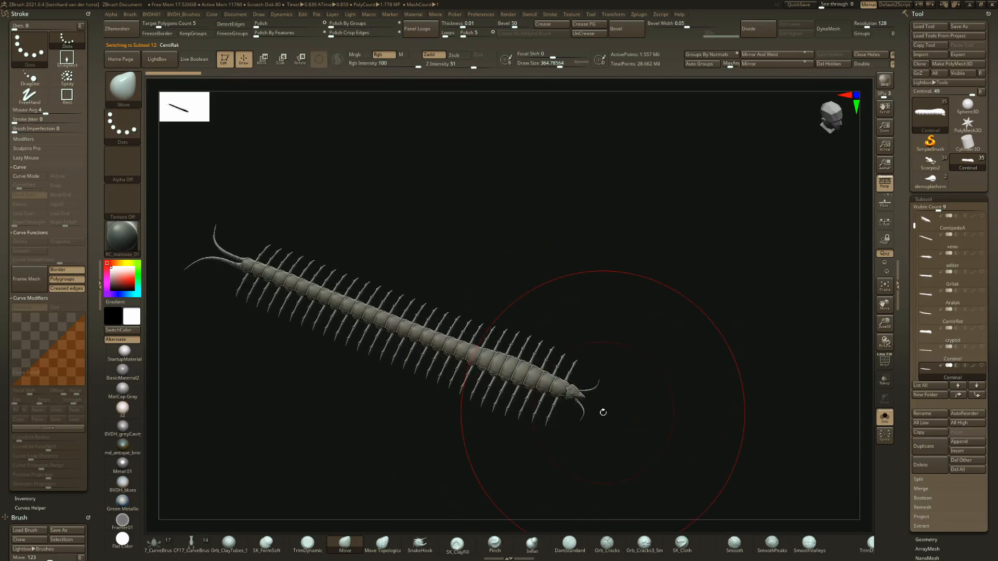
pyautogui.press('Down')
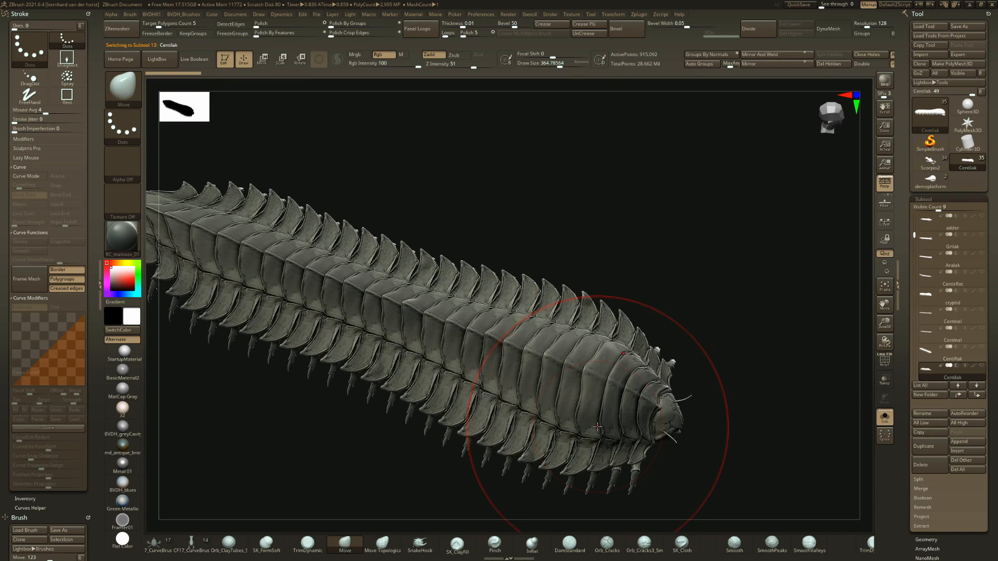
pyautogui.moveTo(598, 427)
pyautogui.keyDown('ctrl'); pyautogui.mouseDown(button='right')
pyautogui.moveTo(597, 366)
pyautogui.moveTo(598, 405)
pyautogui.mouseUp(button='right'); pyautogui.keyUp('ctrl')
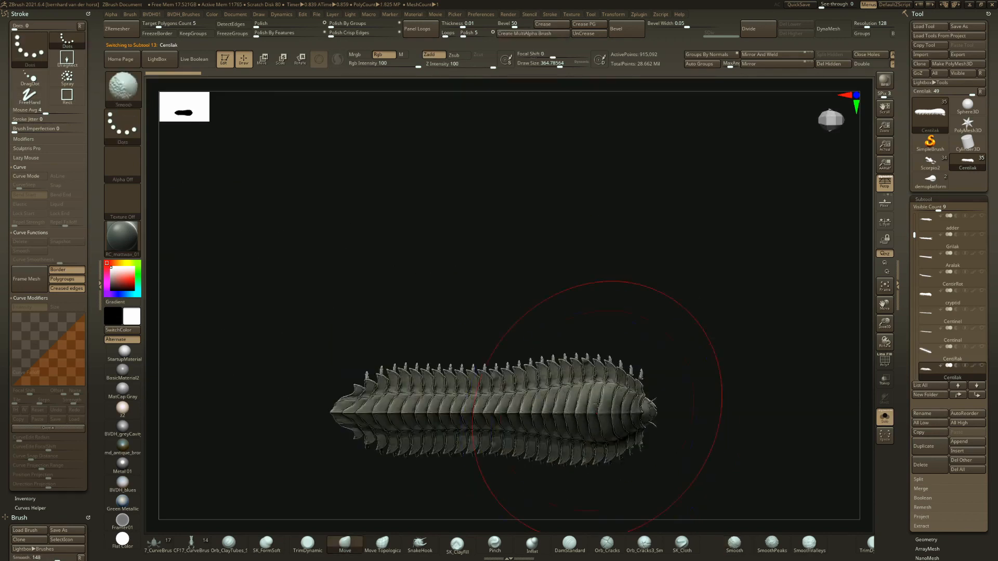
# - Try widening Centilak's front body from above with the Move brush at a draw size of about 163, and undo it
pyautogui.moveTo(418, 423)
pyautogui.mouseDown(button='right')
pyautogui.moveTo(423, 357)
pyautogui.moveTo(441, 392)
pyautogui.moveTo(490, 394)
pyautogui.mouseUp(button='right')
pyautogui.press('space')
pyautogui.moveTo(489, 393); pyautogui.dragTo(474, 390)
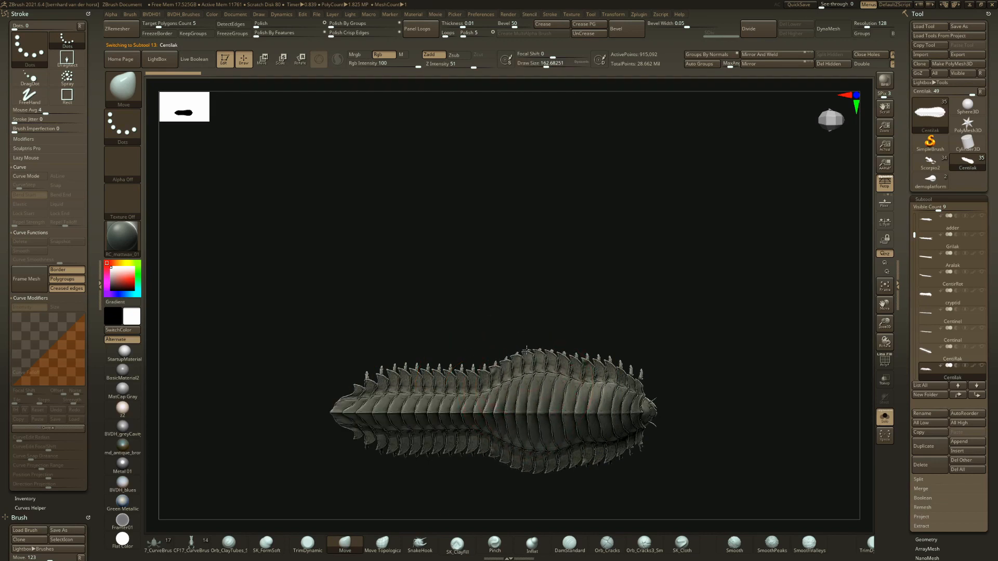
pyautogui.moveTo(527, 350); pyautogui.dragTo(528, 348)
pyautogui.hotkey('ctrl', 'z')
# - Compare the centipede-like creatures from Centilak back to cryptid, and continue forward to the fish subtool
pyautogui.moveTo(543, 391)
pyautogui.mouseDown(button='right')
pyautogui.moveTo(544, 337)
pyautogui.moveTo(554, 359)
pyautogui.moveTo(526, 361)
pyautogui.moveTo(587, 398)
pyautogui.moveTo(518, 371)
pyautogui.moveTo(564, 375)
pyautogui.moveTo(597, 425)
pyautogui.moveTo(566, 418)
pyautogui.mouseUp(button='right')
pyautogui.press('Up')
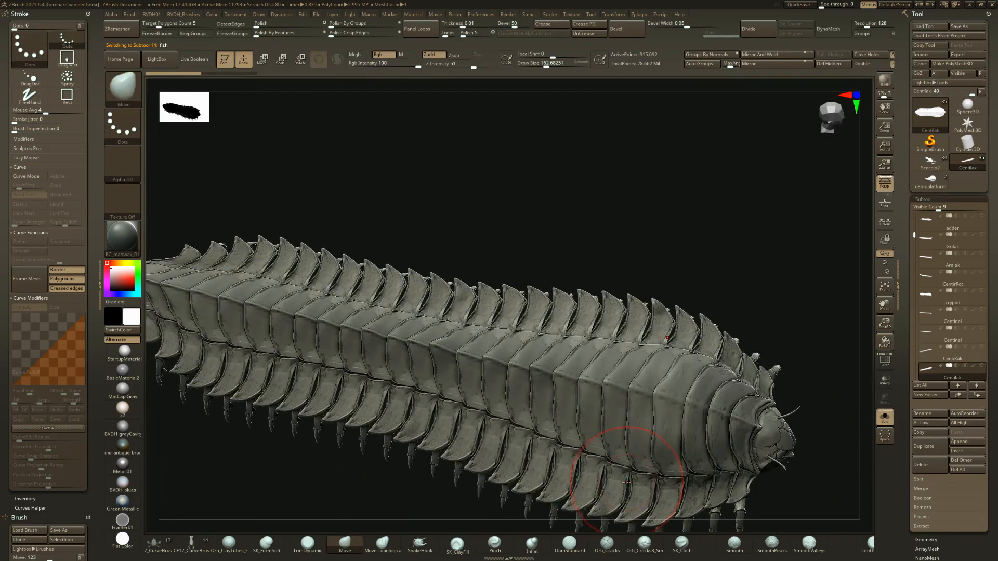
pyautogui.press('Up')
pyautogui.press('Up')
pyautogui.press('Up')
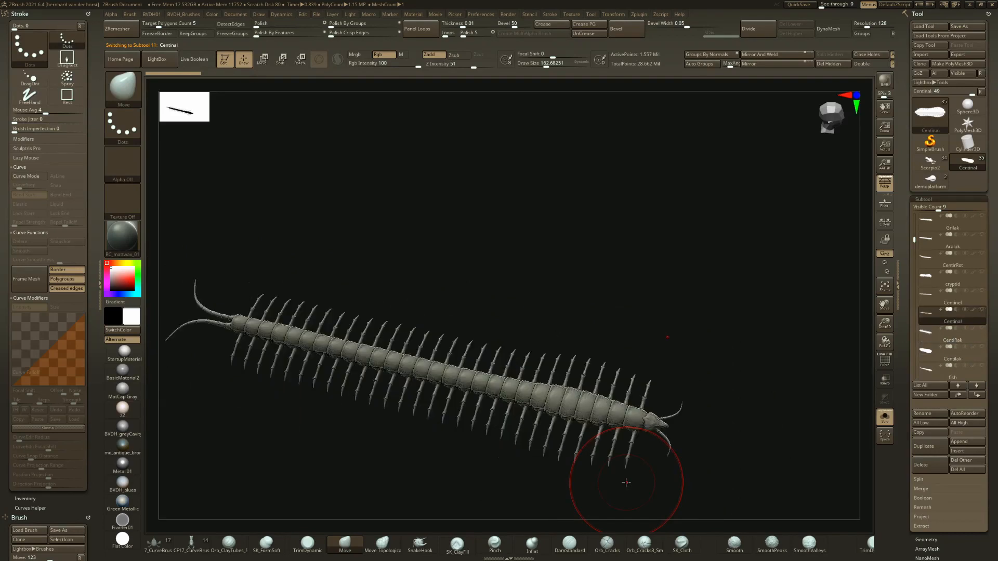
pyautogui.press('Up')
pyautogui.press('Up')
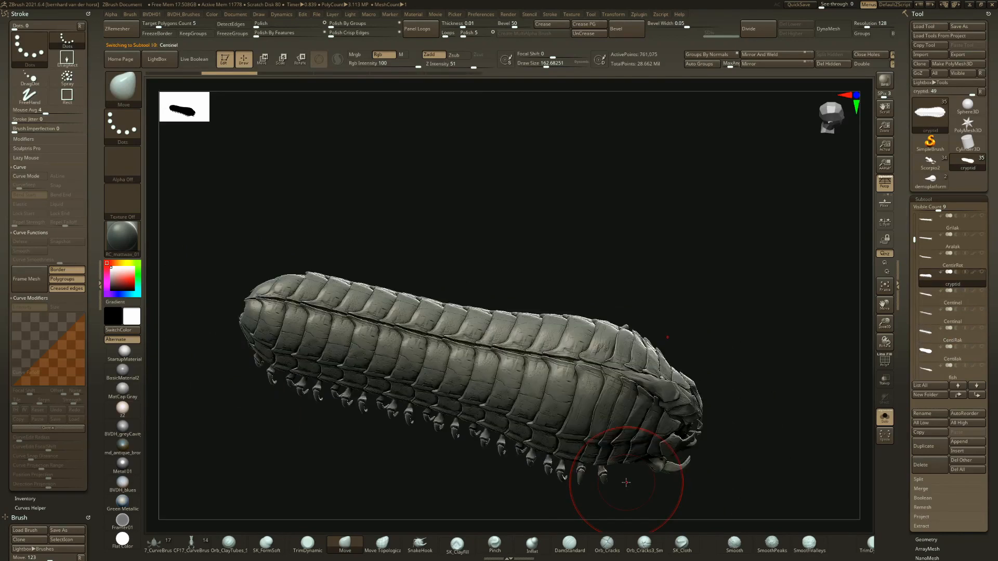
pyautogui.press('Down')
pyautogui.press('Down')
pyautogui.press('Down')
pyautogui.press('Down')
pyautogui.press('Down')
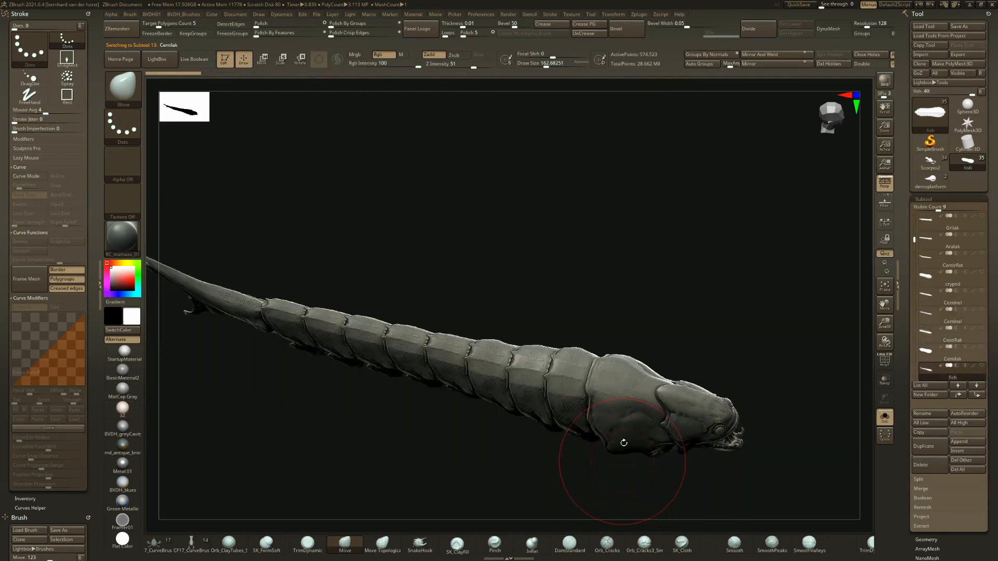
# - Revisit the Centilak subtool, then browse forward past fish and Cater to spawn and view it from the side and front
pyautogui.press('Up')
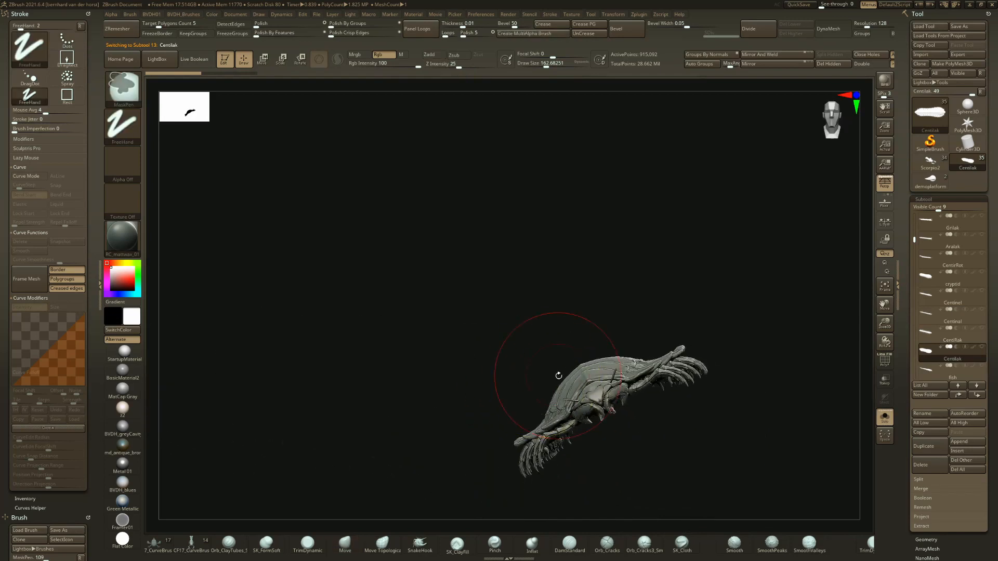
pyautogui.moveTo(559, 375); pyautogui.dragTo(613, 374, button='right')
pyautogui.press('Down')
pyautogui.press('Down')
pyautogui.press('Down')
pyautogui.moveTo(561, 347); pyautogui.dragTo(569, 303, button='right')
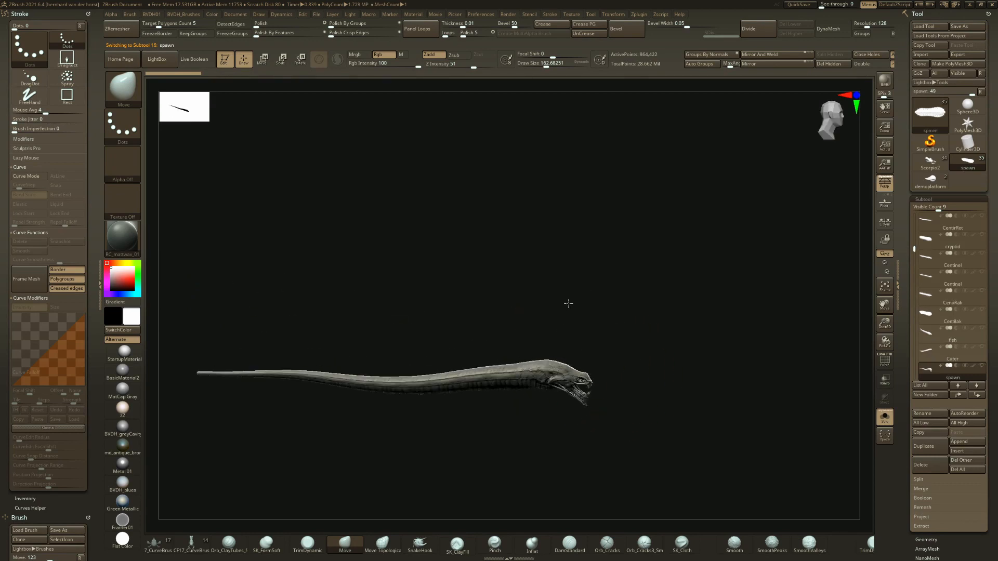
pyautogui.keyDown('ctrl'); pyautogui.moveTo(575, 352); pyautogui.dragTo(576, 397, button='right'); pyautogui.keyUp('ctrl')
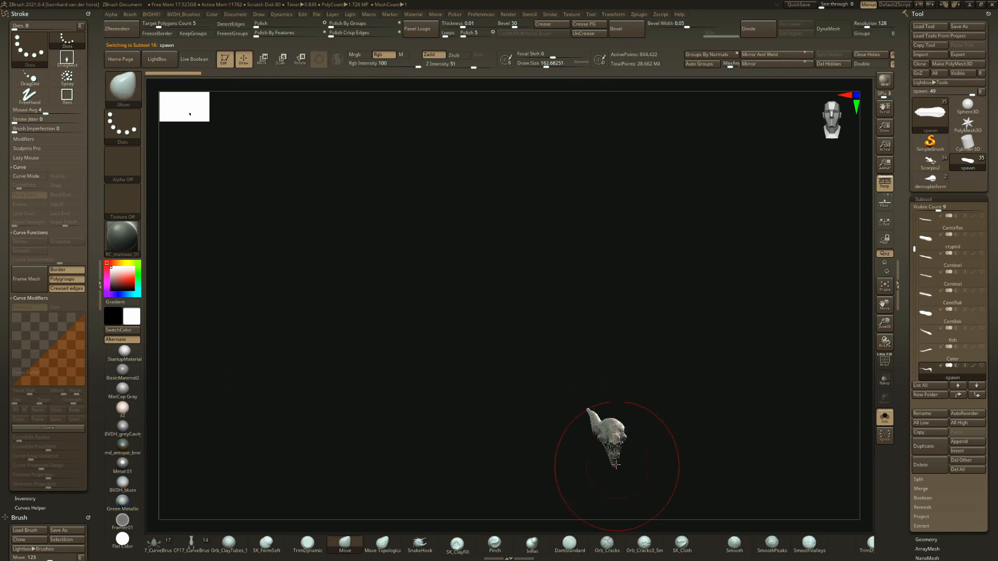
pyautogui.moveTo(509, 376); pyautogui.dragTo(544, 380, button='right')
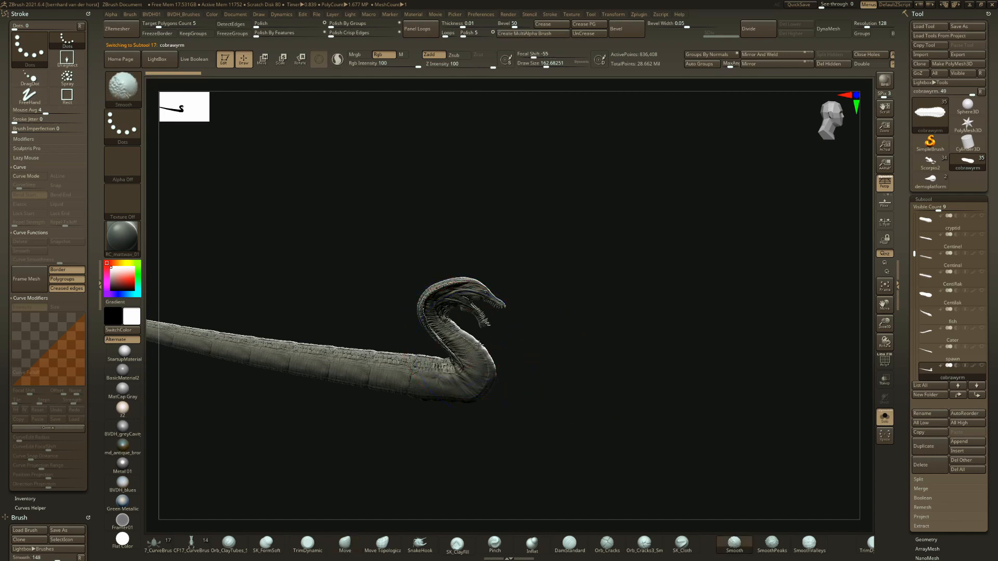
# - Examine the cobrawyrm subtool from the side and up close around its head, and continue to the pupae subtool
pyautogui.moveTo(480, 344)
pyautogui.keyDown('shift'); pyautogui.mouseDown(button='right')
pyautogui.moveTo(635, 374)
pyautogui.moveTo(591, 378)
pyautogui.mouseUp(button='right'); pyautogui.keyUp('shift')
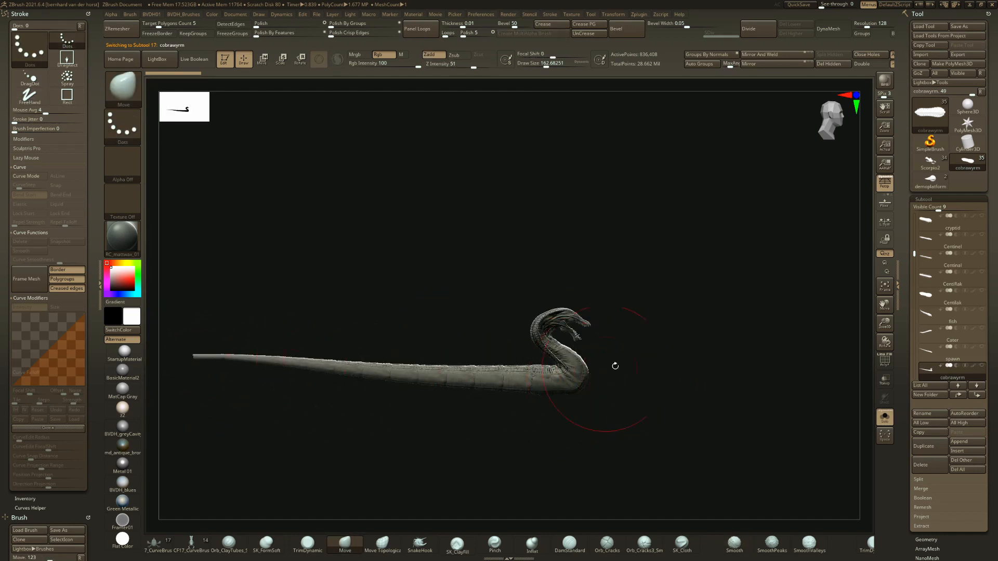
pyautogui.keyDown('ctrl'); pyautogui.moveTo(719, 383); pyautogui.dragTo(644, 367, button='right'); pyautogui.keyUp('ctrl')
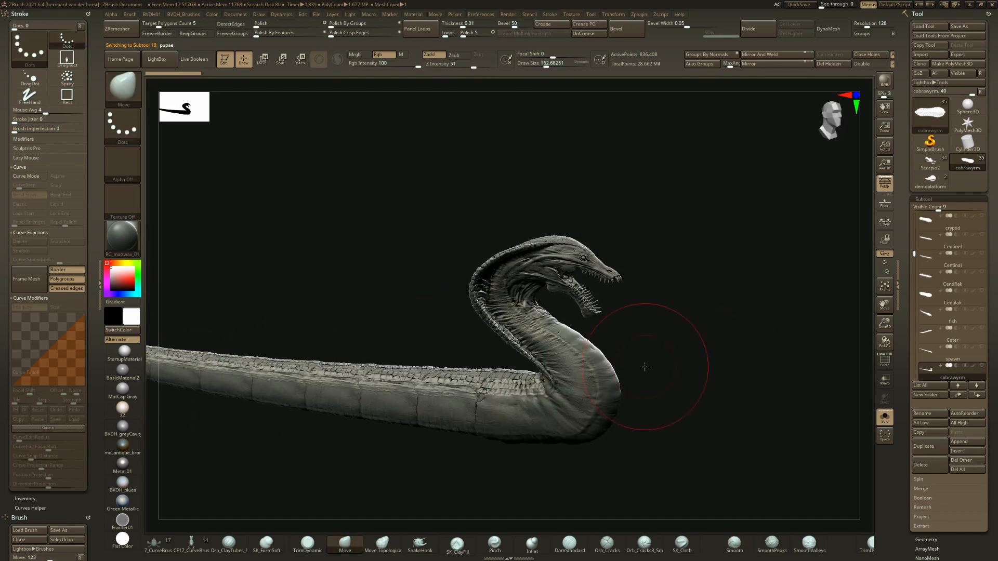
pyautogui.moveTo(652, 306); pyautogui.dragTo(579, 297, button='right')
pyautogui.moveTo(578, 297)
pyautogui.keyDown('ctrl'); pyautogui.mouseDown(button='right')
pyautogui.moveTo(668, 354)
pyautogui.moveTo(587, 312)
pyautogui.mouseUp(button='right'); pyautogui.keyUp('ctrl')
pyautogui.moveTo(458, 322); pyautogui.dragTo(495, 341, button='right')
pyautogui.moveTo(484, 342); pyautogui.dragTo(497, 384, button='right')
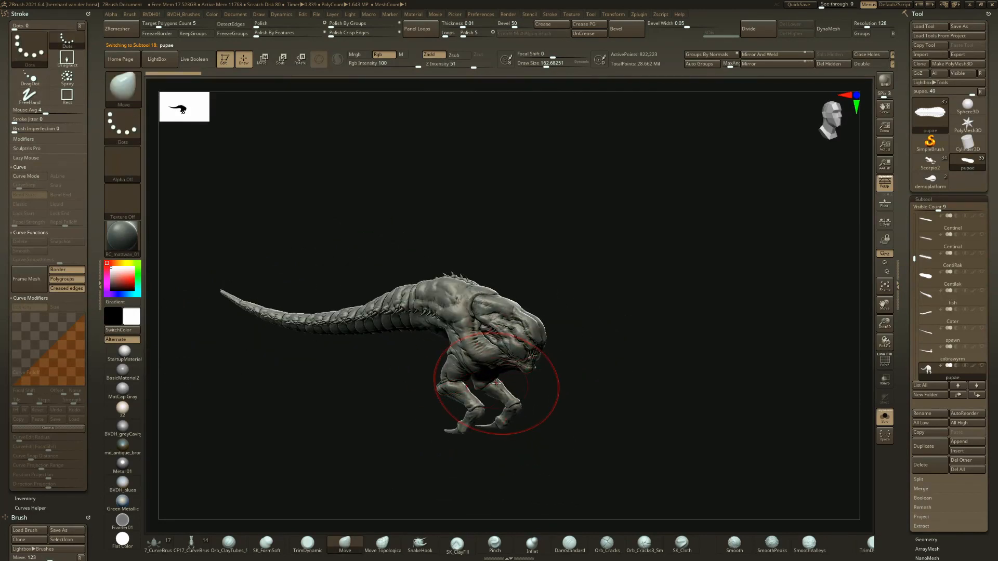
# - Switch to the goatwyrm subtool, look through both CF17 CurveBrush sets, and select the goatwyrm mesh
pyautogui.hotkey('alt', 'Down')
pyautogui.moveTo(396, 423)
pyautogui.keyDown('alt'); pyautogui.mouseDown(button='right')
pyautogui.moveTo(481, 335)
pyautogui.moveTo(520, 344)
pyautogui.moveTo(648, 443)
pyautogui.moveTo(611, 436)
pyautogui.mouseUp(button='right'); pyautogui.keyUp('alt')
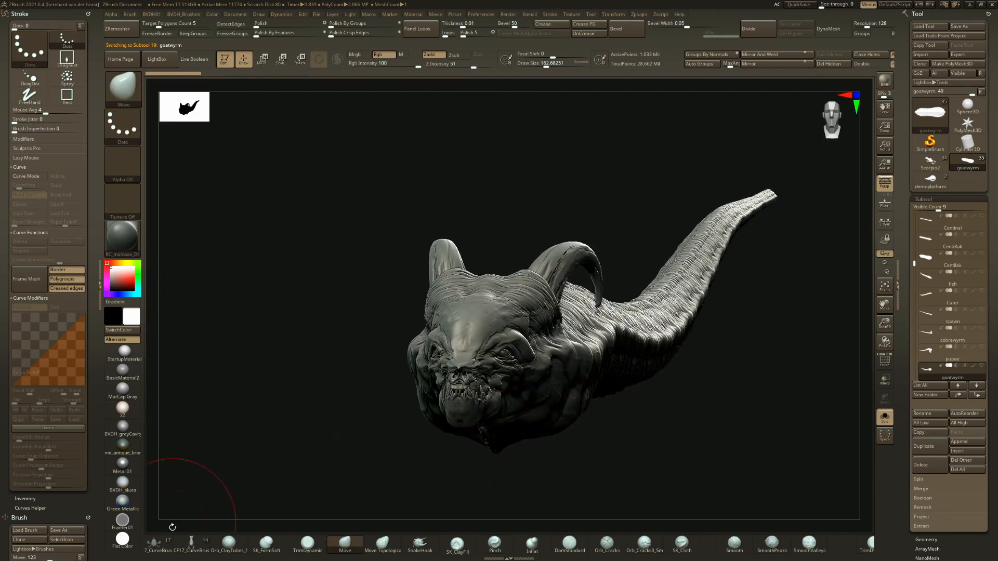
pyautogui.click(200, 545)
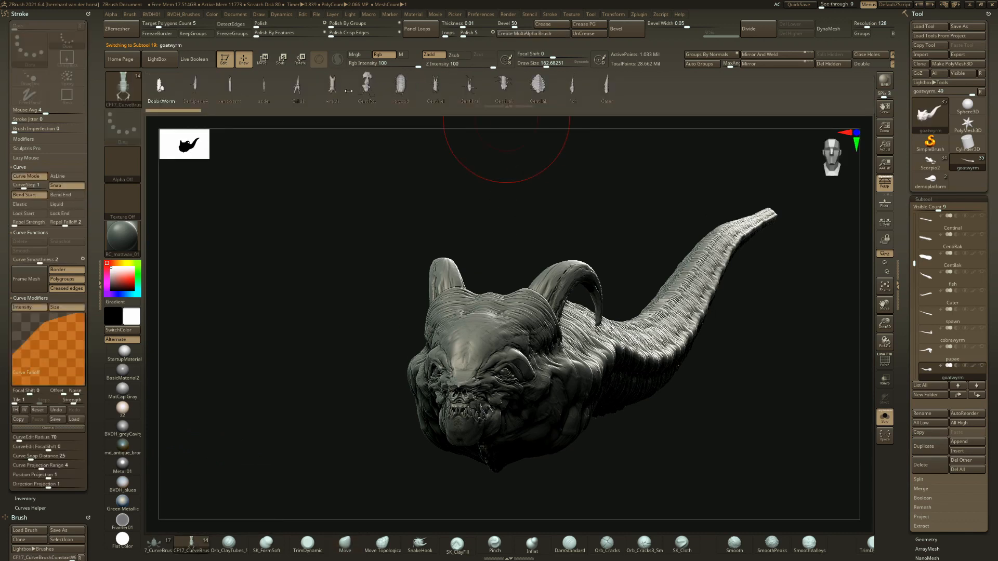
pyautogui.moveTo(349, 91); pyautogui.dragTo(799, 94)
pyautogui.moveTo(568, 94); pyautogui.dragTo(443, 96)
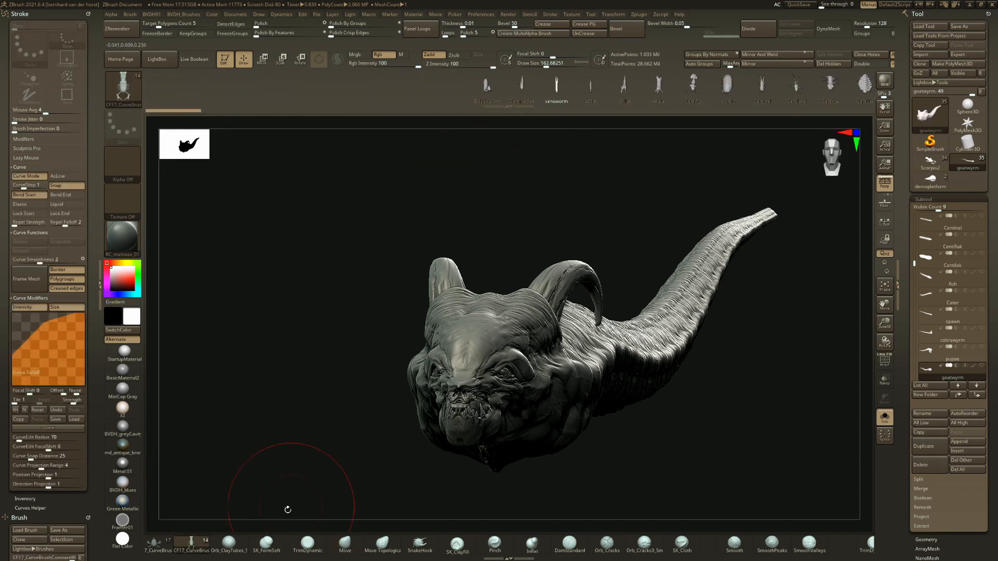
pyautogui.click(161, 544)
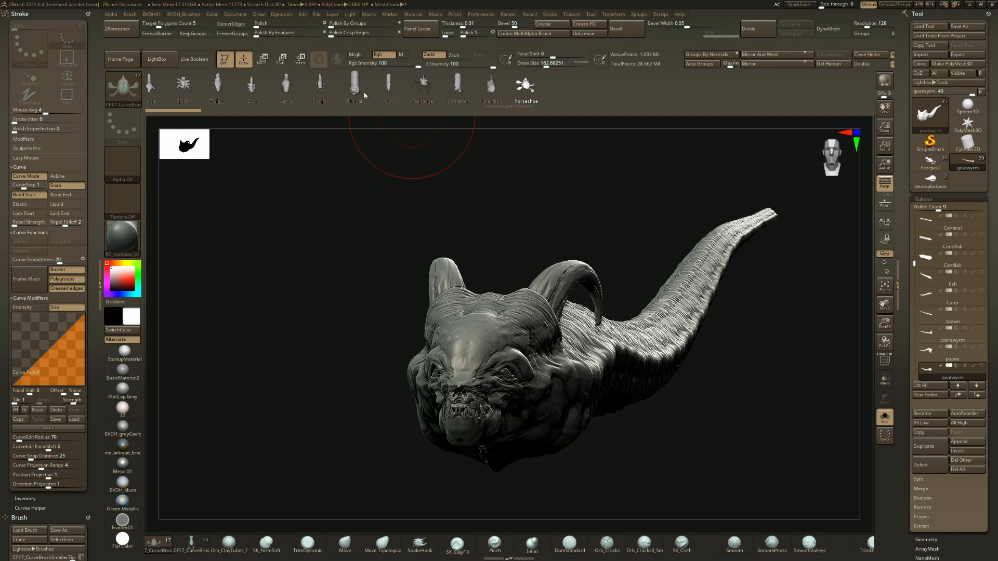
pyautogui.moveTo(490, 95); pyautogui.dragTo(554, 94)
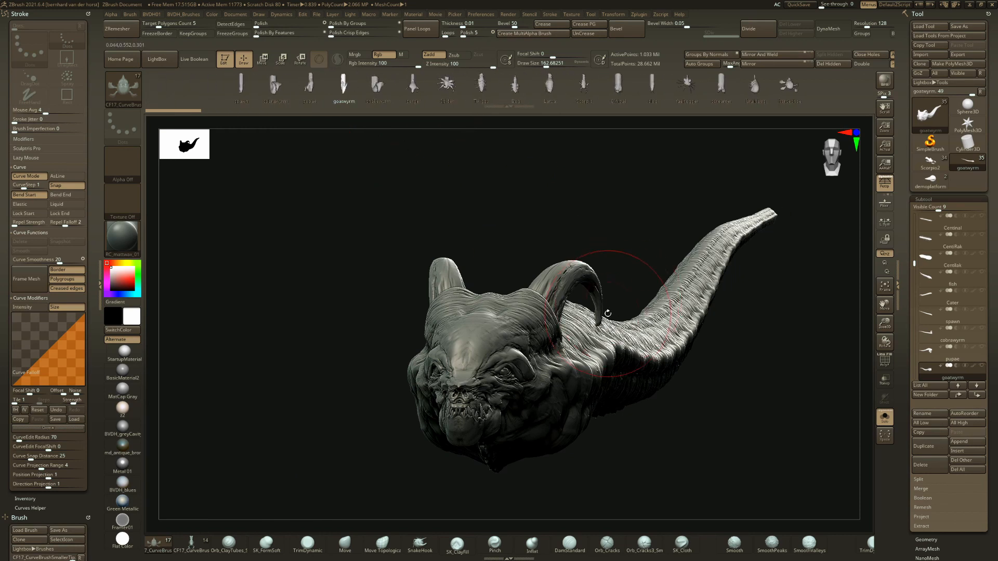
# - Inspect the goatwyrm creature and browse past snakewyrm to the surge subtool, orbiting around its head and legs
pyautogui.moveTo(588, 314)
pyautogui.mouseDown(button='right')
pyautogui.moveTo(713, 312)
pyautogui.moveTo(655, 285)
pyautogui.moveTo(433, 329)
pyautogui.moveTo(538, 352)
pyautogui.moveTo(506, 307)
pyautogui.moveTo(500, 274)
pyautogui.moveTo(626, 379)
pyautogui.moveTo(653, 375)
pyautogui.moveTo(592, 295)
pyautogui.mouseUp(button='right')
pyautogui.press('Down')
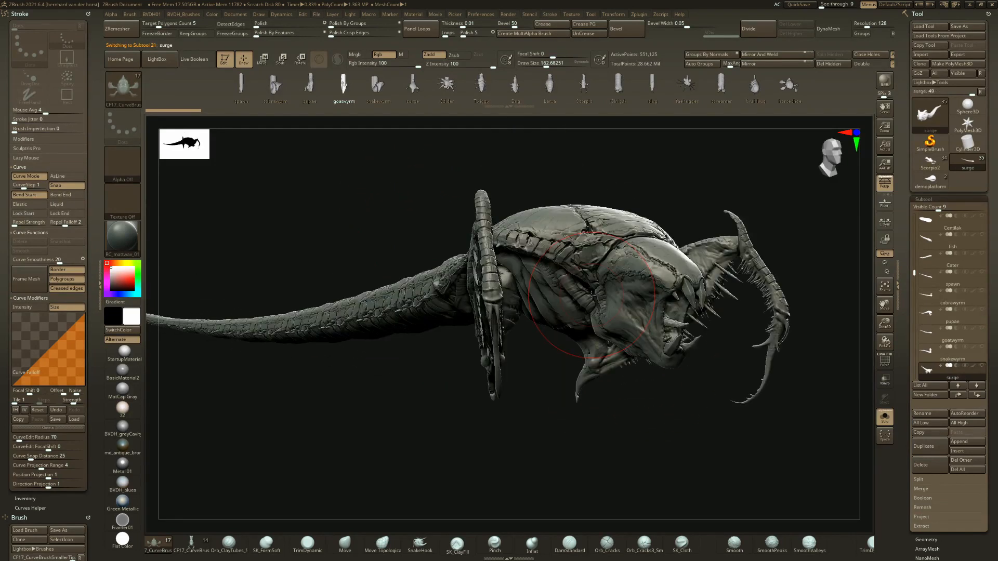
pyautogui.moveTo(627, 323); pyautogui.dragTo(553, 385, button='right')
# - Browse past spider to the Twiggy subtool and examine its underside, back plates and legs
pyautogui.press('Down')
pyautogui.moveTo(569, 286); pyautogui.dragTo(597, 334, button='right')
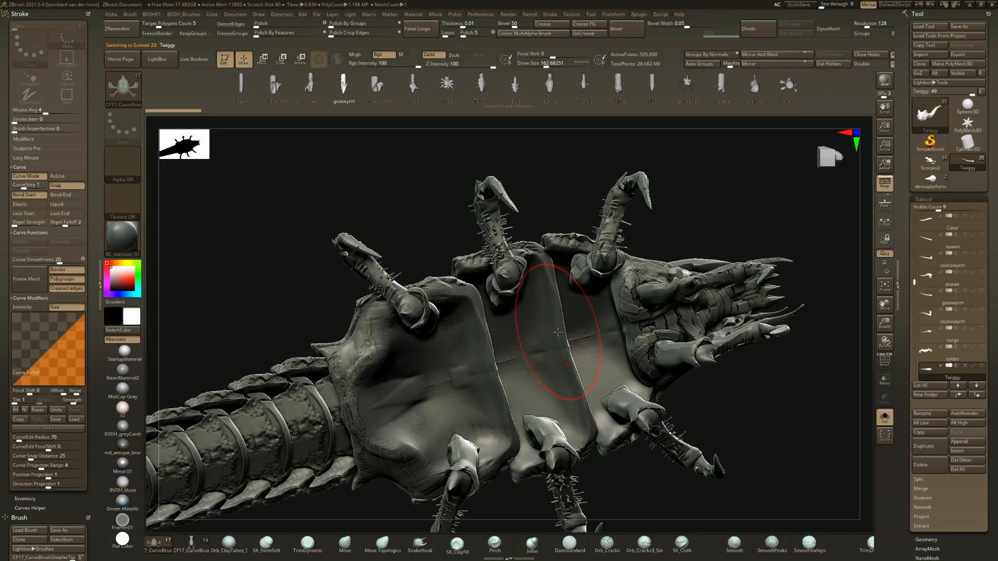
pyautogui.moveTo(558, 333); pyautogui.dragTo(541, 403, button='right')
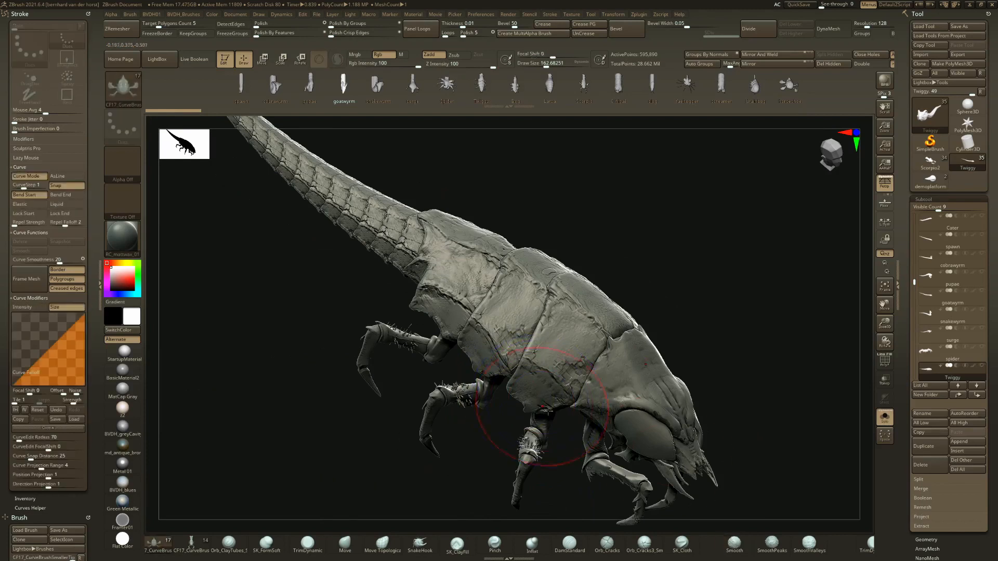
pyautogui.moveTo(774, 447); pyautogui.dragTo(557, 417, button='right')
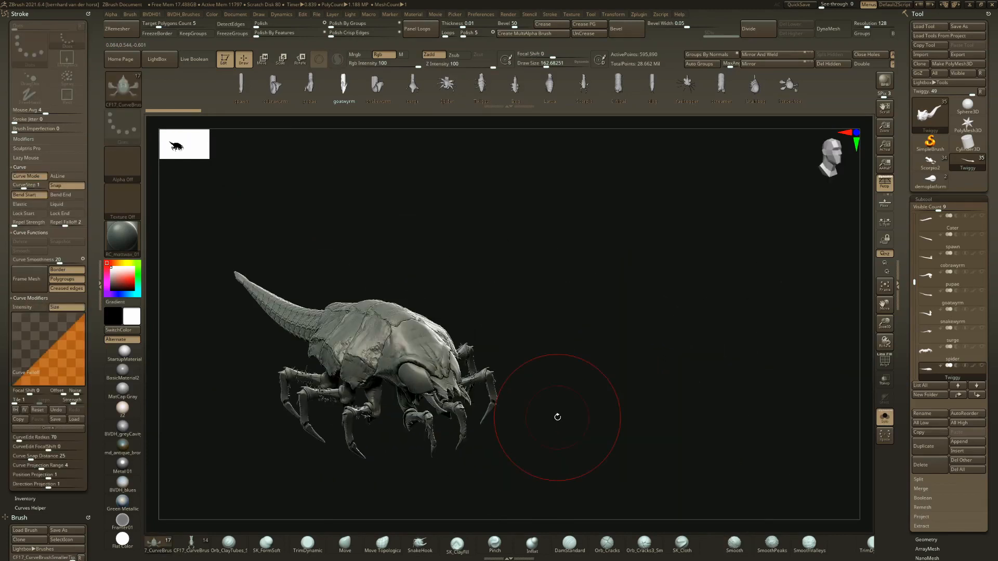
# - Switch to the Bug subtool and examine it from above and from other angles
pyautogui.press('Down')
pyautogui.keyDown('alt'); pyautogui.moveTo(506, 335); pyautogui.dragTo(558, 338, button='right'); pyautogui.keyUp('alt')
pyautogui.moveTo(451, 318); pyautogui.dragTo(613, 382, button='right')
pyautogui.keyDown('ctrl'); pyautogui.moveTo(613, 382); pyautogui.dragTo(610, 341, button='right'); pyautogui.keyUp('ctrl')
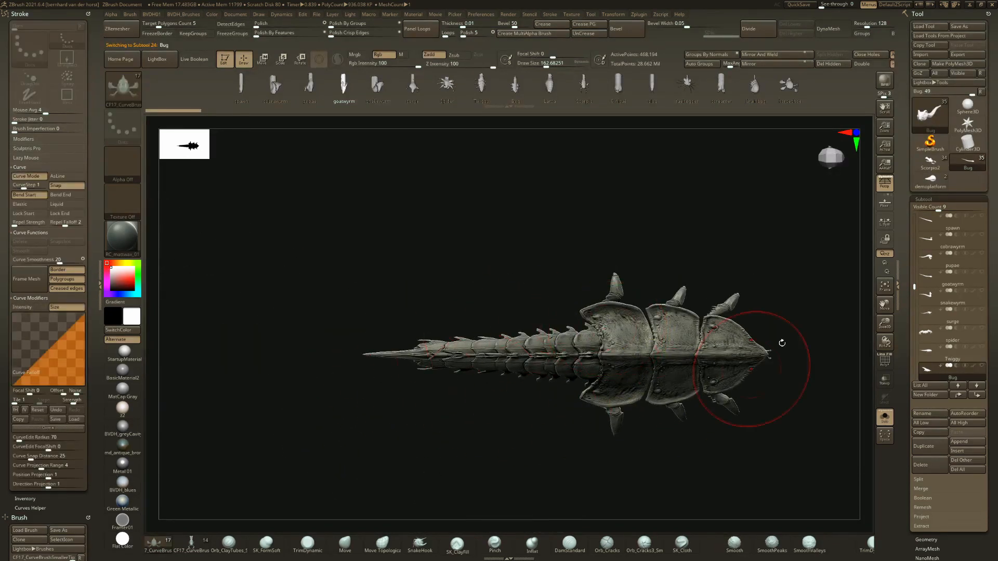
pyautogui.moveTo(505, 327)
pyautogui.keyDown('alt'); pyautogui.mouseDown(button='right')
pyautogui.moveTo(354, 318)
pyautogui.moveTo(427, 489)
pyautogui.moveTo(468, 502)
pyautogui.moveTo(523, 432)
pyautogui.moveTo(521, 457)
pyautogui.mouseUp(button='right'); pyautogui.keyUp('alt')
pyautogui.moveTo(622, 314); pyautogui.dragTo(606, 277, button='right')
# - Browse past larva to the scorpio subtool, view it from an angle, and continue to Otregak
pyautogui.press('Down')
pyautogui.moveTo(637, 348)
pyautogui.keyDown('alt'); pyautogui.mouseDown(button='right')
pyautogui.moveTo(526, 267)
pyautogui.moveTo(526, 373)
pyautogui.moveTo(546, 316)
pyautogui.moveTo(468, 441)
pyautogui.moveTo(530, 416)
pyautogui.moveTo(490, 376)
pyautogui.moveTo(531, 333)
pyautogui.moveTo(512, 319)
pyautogui.mouseUp(button='right'); pyautogui.keyUp('alt')
pyautogui.moveTo(468, 401)
pyautogui.mouseDown(button='right')
pyautogui.moveTo(515, 435)
pyautogui.moveTo(494, 408)
pyautogui.moveTo(431, 404)
pyautogui.moveTo(560, 367)
pyautogui.mouseUp(button='right')
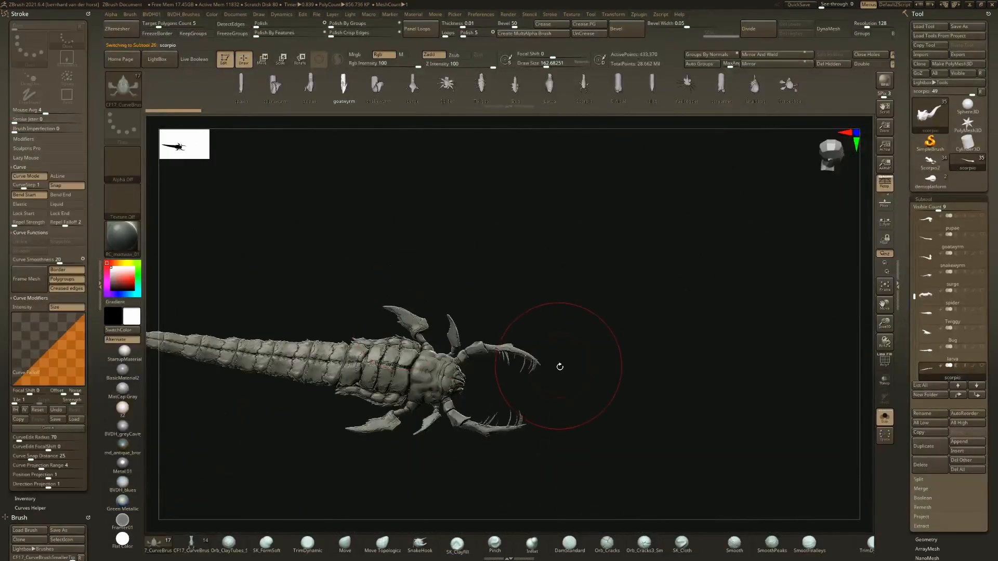
pyautogui.moveTo(476, 336)
pyautogui.keyDown('ctrl'); pyautogui.mouseDown(button='right')
pyautogui.moveTo(463, 450)
pyautogui.moveTo(290, 316)
pyautogui.moveTo(498, 249)
pyautogui.moveTo(411, 291)
pyautogui.moveTo(416, 333)
pyautogui.moveTo(571, 439)
pyautogui.moveTo(452, 301)
pyautogui.moveTo(361, 312)
pyautogui.moveTo(418, 337)
pyautogui.moveTo(500, 289)
pyautogui.moveTo(458, 239)
pyautogui.moveTo(431, 289)
pyautogui.mouseUp(button='right'); pyautogui.keyUp('ctrl')
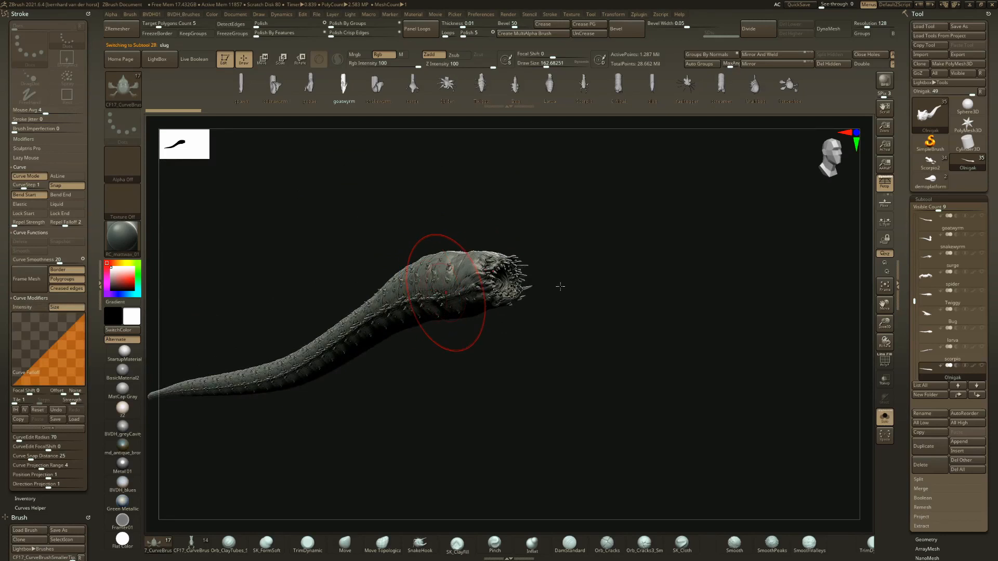
# - Examine Otregak's spiny mouth and browse past slug and facehugger, orbiting around the creatures, to the screamer subtool
pyautogui.keyDown('ctrl'); pyautogui.moveTo(572, 270); pyautogui.dragTo(558, 390, button='right'); pyautogui.keyUp('ctrl')
pyautogui.moveTo(618, 288); pyautogui.dragTo(549, 422, button='right')
pyautogui.press('Down')
pyautogui.moveTo(542, 379); pyautogui.dragTo(720, 416, button='right')
pyautogui.keyDown('alt'); pyautogui.moveTo(723, 247); pyautogui.dragTo(662, 330, button='right'); pyautogui.keyUp('alt')
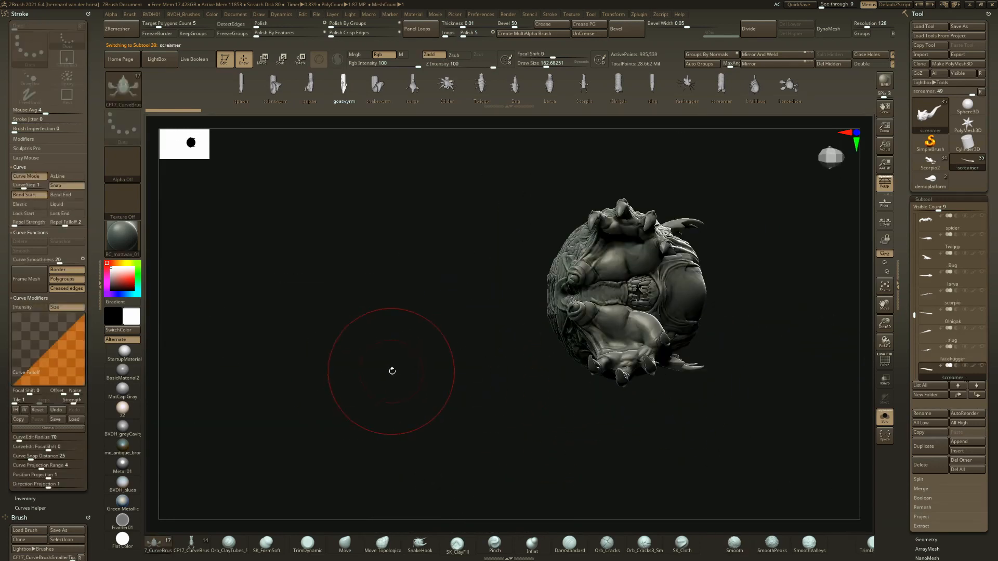
# - View screamer at an angle toward its mouth, then switch to the Barimbug subtool and view it from the side
pyautogui.moveTo(391, 370); pyautogui.dragTo(595, 428, button='right')
pyautogui.press('Down')
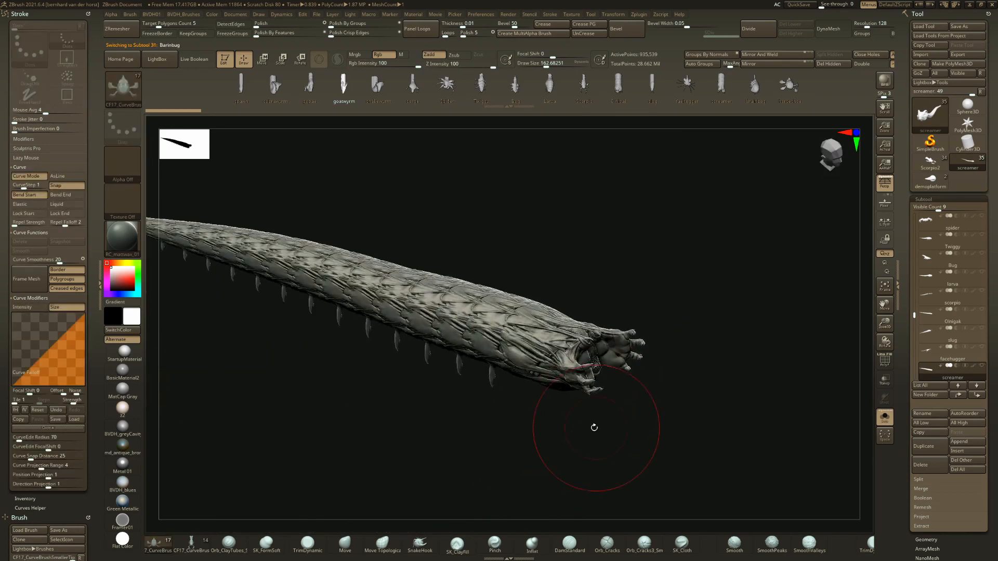
pyautogui.moveTo(675, 334)
pyautogui.mouseDown(button='right')
pyautogui.moveTo(659, 367)
pyautogui.moveTo(380, 411)
pyautogui.moveTo(379, 379)
pyautogui.moveTo(349, 334)
pyautogui.moveTo(385, 364)
pyautogui.moveTo(392, 389)
pyautogui.moveTo(422, 384)
pyautogui.moveTo(383, 369)
pyautogui.moveTo(435, 374)
pyautogui.moveTo(606, 325)
pyautogui.moveTo(666, 327)
pyautogui.mouseUp(button='right')
pyautogui.keyDown('ctrl'); pyautogui.moveTo(665, 327); pyautogui.dragTo(549, 296, button='right'); pyautogui.keyUp('ctrl')
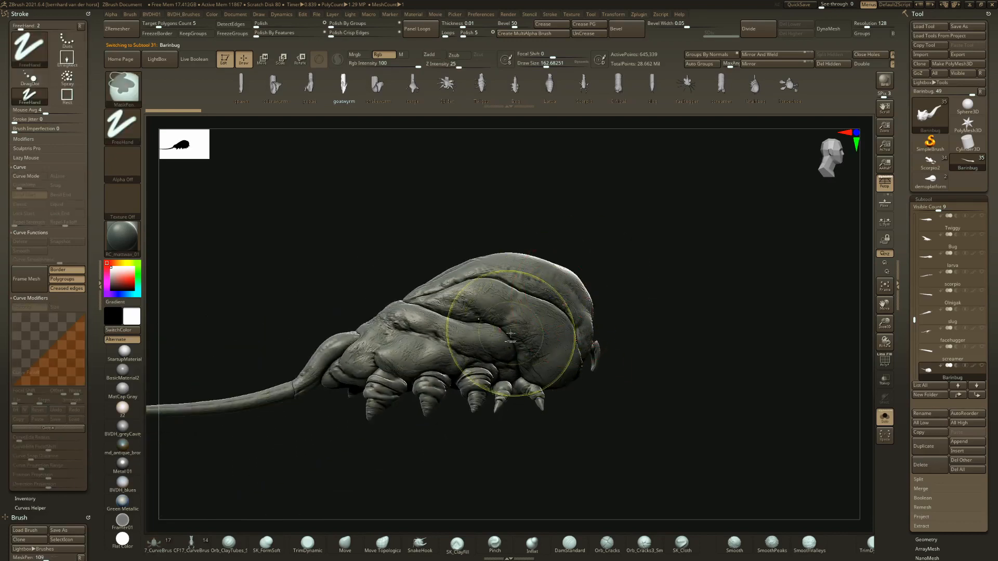
# - Browse from Barimbug to the horseshoe subtool and examine its shell and spiked legs
pyautogui.keyDown('ctrl'); pyautogui.moveTo(510, 334); pyautogui.dragTo(590, 412, button='right'); pyautogui.keyUp('ctrl')
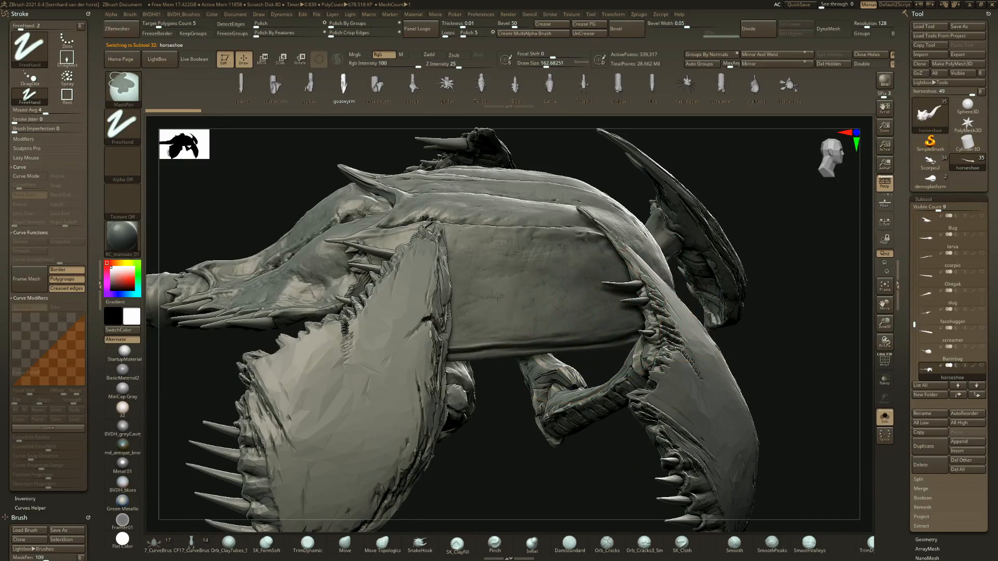
pyautogui.keyDown('ctrl'); pyautogui.moveTo(618, 316); pyautogui.dragTo(531, 307, button='right'); pyautogui.keyUp('ctrl')
pyautogui.moveTo(530, 307); pyautogui.dragTo(612, 411, button='right')
# - Browse past GraboidA and GraboidB to the scorpio2 subtool and view the whole creature at an angle
pyautogui.press('Down')
pyautogui.press('Down')
pyautogui.press('Down')
pyautogui.keyDown('ctrl'); pyautogui.moveTo(636, 355); pyautogui.dragTo(563, 329, button='right'); pyautogui.keyUp('ctrl')
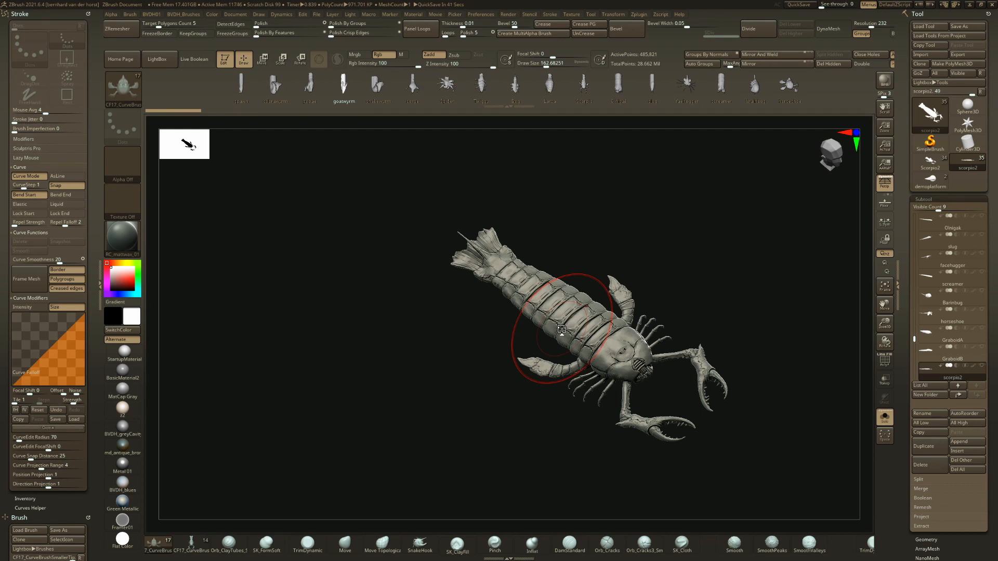
pyautogui.moveTo(574, 359)
pyautogui.mouseDown(button='right')
pyautogui.moveTo(598, 356)
pyautogui.moveTo(618, 400)
pyautogui.mouseUp(button='right')
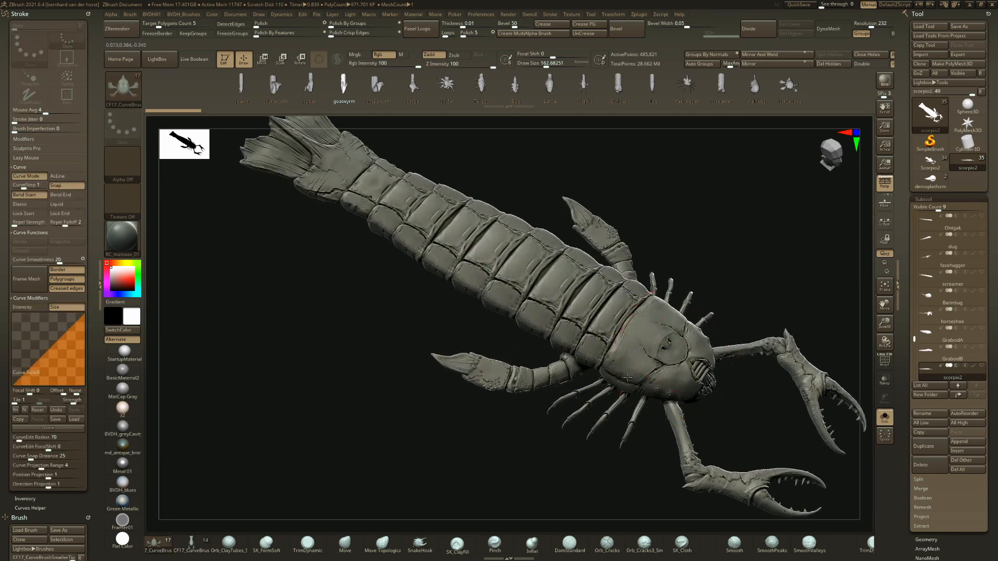
# - Examine scorpio2 from directly above, closing in on its head and pincers
pyautogui.moveTo(666, 329)
pyautogui.keyDown('alt'); pyautogui.mouseDown(button='right')
pyautogui.moveTo(616, 365)
pyautogui.moveTo(588, 351)
pyautogui.moveTo(634, 353)
pyautogui.moveTo(597, 323)
pyautogui.moveTo(599, 373)
pyautogui.moveTo(562, 285)
pyautogui.moveTo(561, 376)
pyautogui.mouseUp(button='right'); pyautogui.keyUp('alt')
pyautogui.keyDown('ctrl'); pyautogui.moveTo(535, 436); pyautogui.dragTo(555, 440, button='right'); pyautogui.keyUp('ctrl')
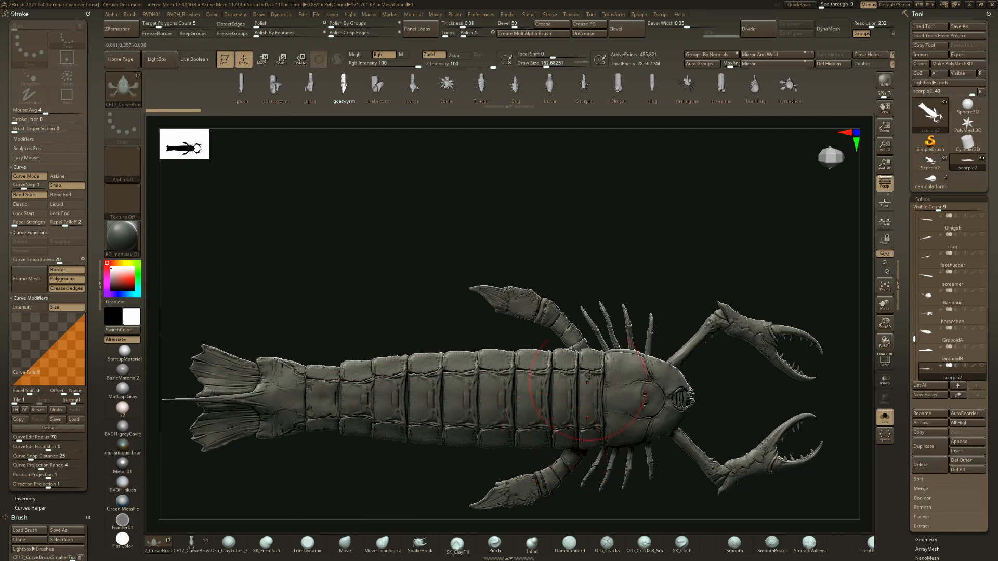
pyautogui.moveTo(555, 371)
pyautogui.mouseDown(button='right')
pyautogui.moveTo(552, 301)
pyautogui.moveTo(555, 353)
pyautogui.moveTo(555, 344)
pyautogui.moveTo(533, 384)
pyautogui.moveTo(479, 357)
pyautogui.moveTo(476, 420)
pyautogui.moveTo(439, 415)
pyautogui.mouseUp(button='right')
pyautogui.moveTo(520, 368)
pyautogui.keyDown('ctrl'); pyautogui.mouseDown(button='right')
pyautogui.moveTo(548, 375)
pyautogui.moveTo(564, 416)
pyautogui.mouseUp(button='right'); pyautogui.keyUp('ctrl')
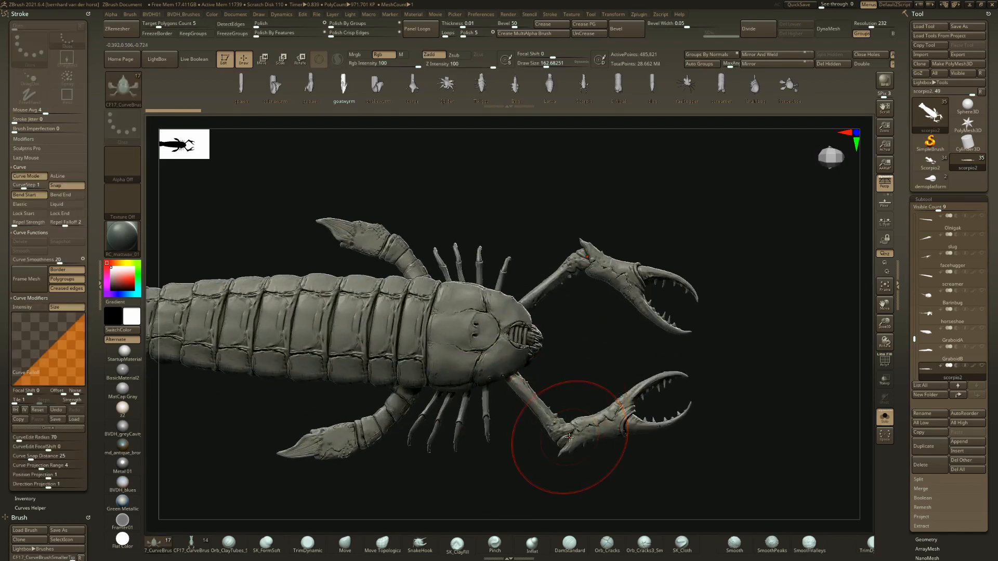